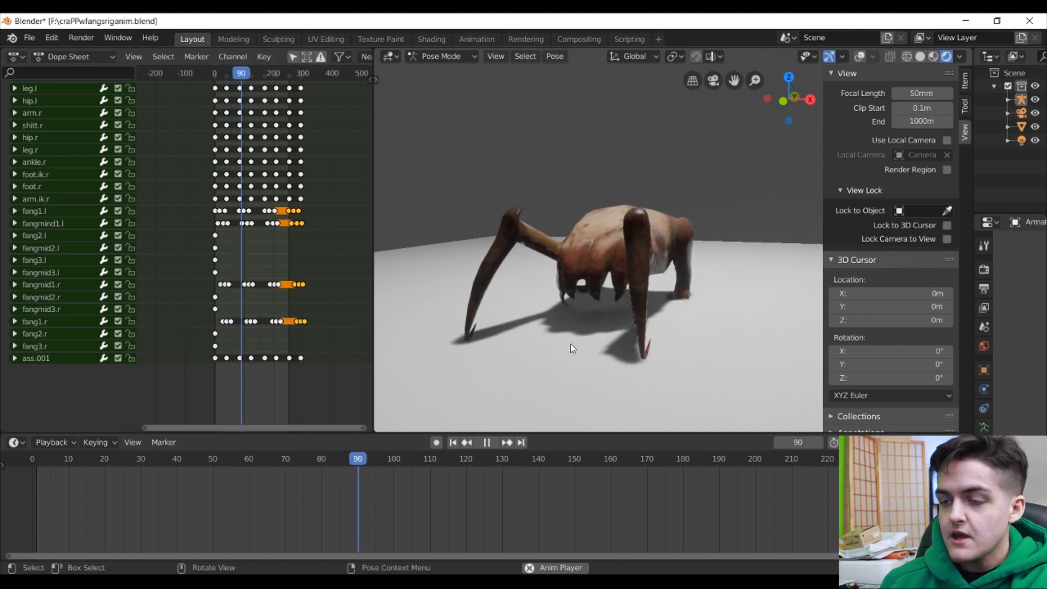
Step: Extend the end frame of the playback range past the last keyframes of the creature's animation
{"action": "middle_click_drag", "start_coordinate": [597, 330], "coordinate": [673, 308]}
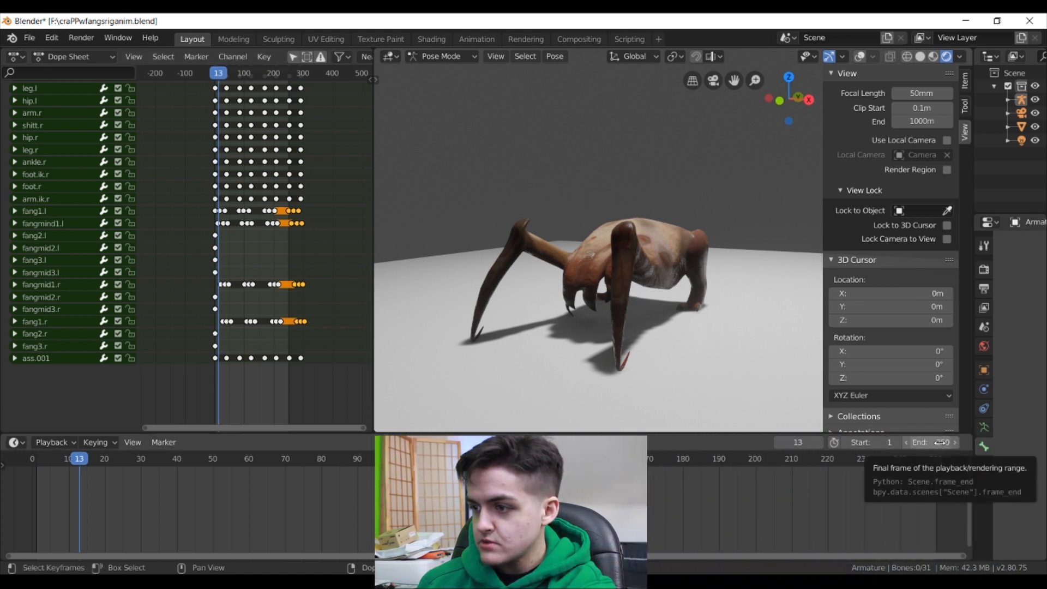
{"action": "left_click_drag", "start_coordinate": [931, 443], "coordinate": [985, 442]}
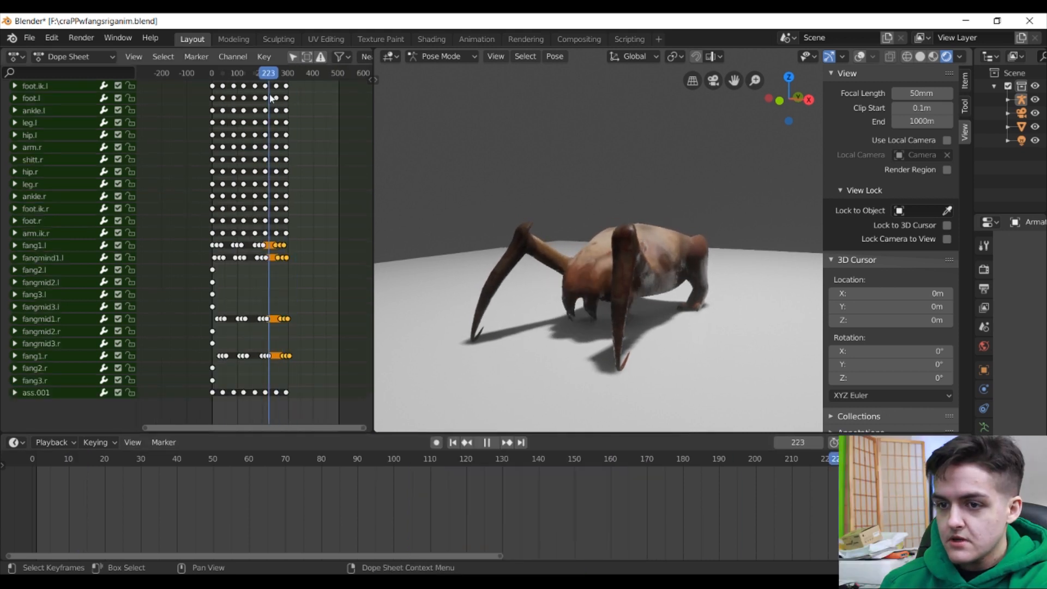
Step: Examine the creature's walk poses from several angles at different frames, including the end of the existing keyframes
{"action": "mouse_move", "coordinate": [292, 97]}
{"action": "left_mouse_down"}
{"action": "mouse_move", "coordinate": [259, 99]}
{"action": "mouse_move", "coordinate": [290, 100]}
{"action": "left_mouse_up"}
{"action": "middle_click_drag", "start_coordinate": [643, 256], "coordinate": [522, 269]}
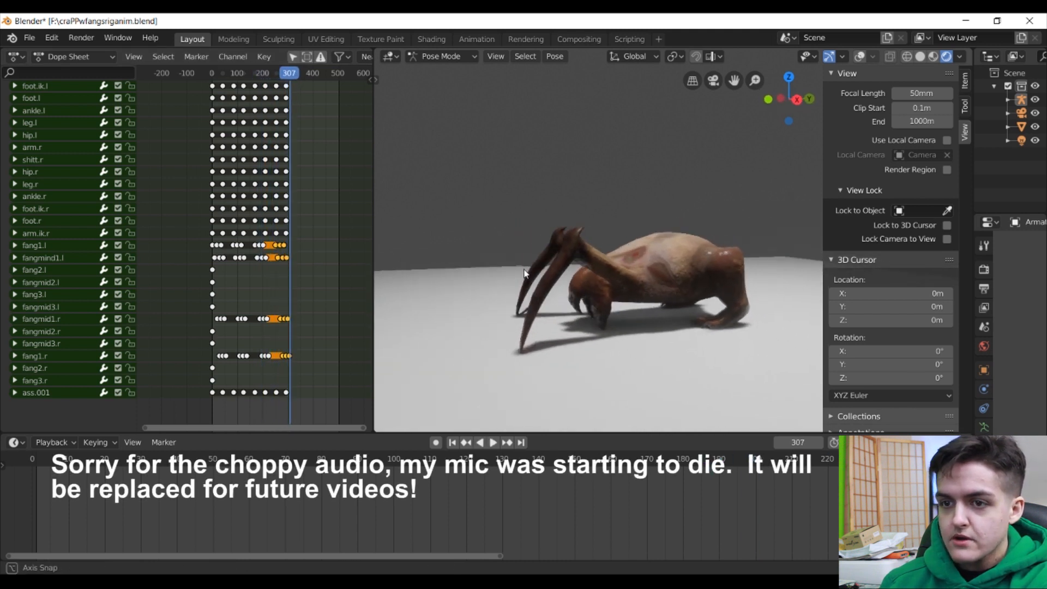
{"action": "mouse_move", "coordinate": [292, 79]}
{"action": "left_mouse_down"}
{"action": "mouse_move", "coordinate": [272, 78]}
{"action": "mouse_move", "coordinate": [289, 79]}
{"action": "left_mouse_up"}
{"action": "middle_click_drag", "start_coordinate": [724, 307], "coordinate": [639, 302]}
{"action": "middle_click_drag", "start_coordinate": [560, 264], "coordinate": [629, 228]}
{"action": "scroll", "coordinate": [622, 234], "scroll_direction": "down", "scroll_amount": 5}
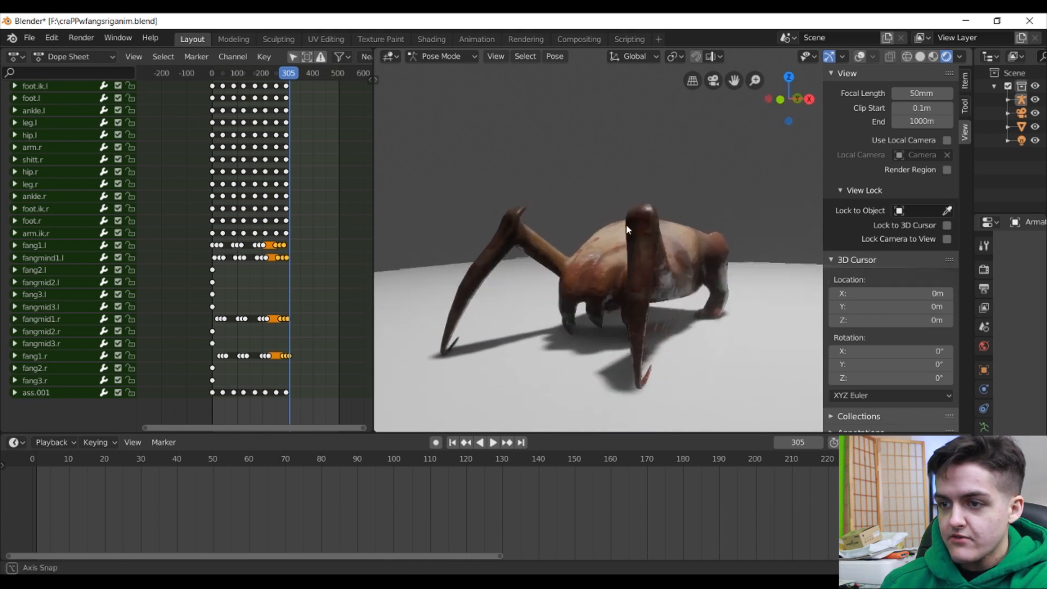
{"action": "left_click_drag", "start_coordinate": [285, 80], "coordinate": [258, 80]}
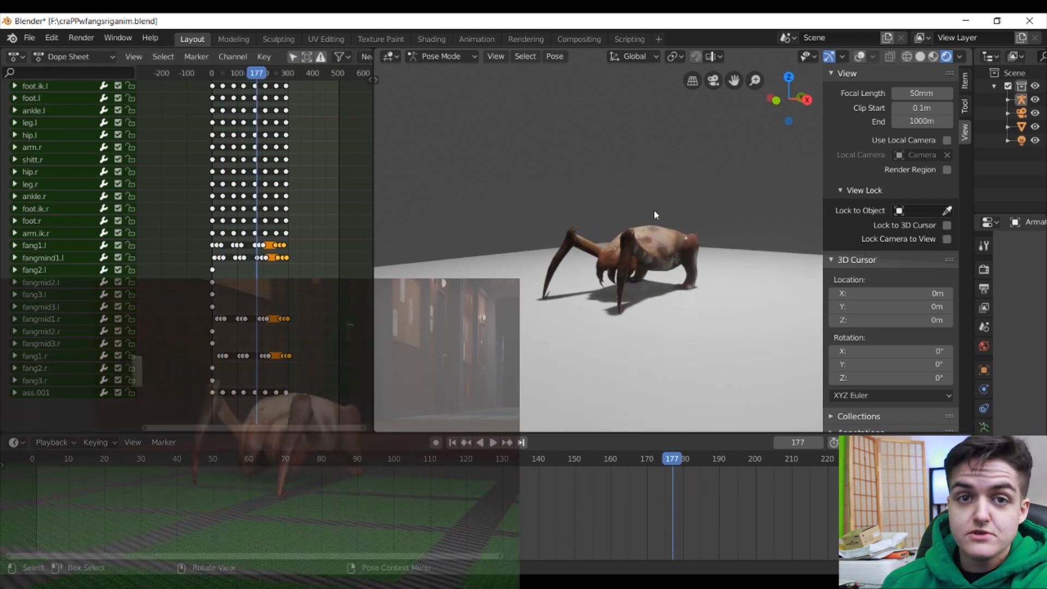
{"action": "scroll", "coordinate": [653, 211], "scroll_direction": "up", "scroll_amount": 4}
{"action": "middle_click_drag", "start_coordinate": [653, 210], "coordinate": [662, 271]}
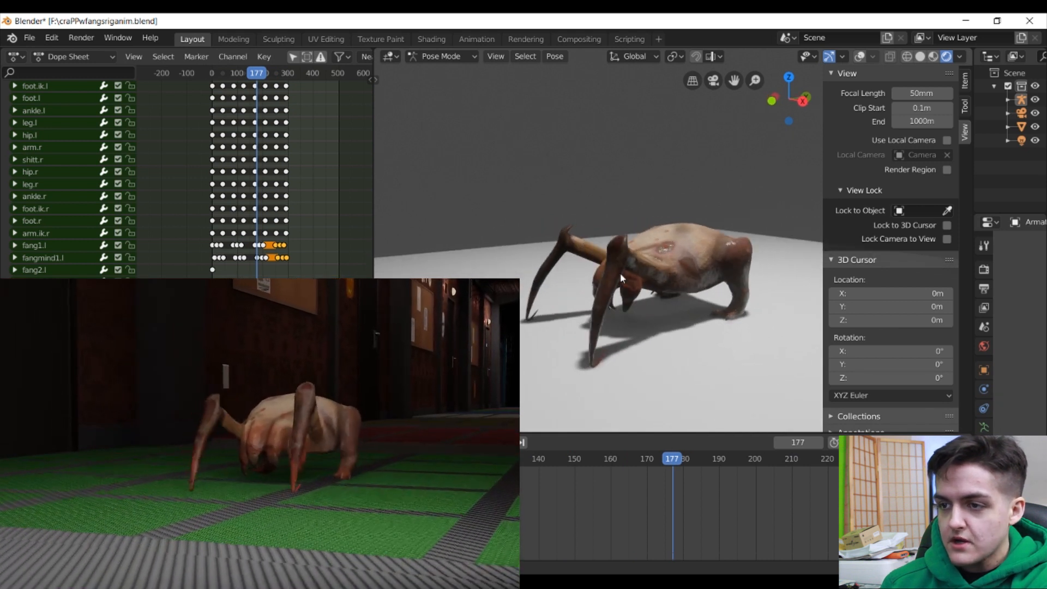
{"action": "mouse_move", "coordinate": [575, 312]}
{"action": "middle_mouse_down"}
{"action": "mouse_move", "coordinate": [648, 315]}
{"action": "mouse_move", "coordinate": [659, 303]}
{"action": "mouse_move", "coordinate": [600, 264]}
{"action": "mouse_move", "coordinate": [631, 263]}
{"action": "mouse_move", "coordinate": [662, 285]}
{"action": "mouse_move", "coordinate": [626, 294]}
{"action": "mouse_move", "coordinate": [646, 286]}
{"action": "mouse_move", "coordinate": [632, 282]}
{"action": "mouse_move", "coordinate": [655, 313]}
{"action": "mouse_move", "coordinate": [548, 336]}
{"action": "mouse_move", "coordinate": [578, 334]}
{"action": "mouse_move", "coordinate": [649, 296]}
{"action": "mouse_move", "coordinate": [677, 309]}
{"action": "middle_mouse_up"}
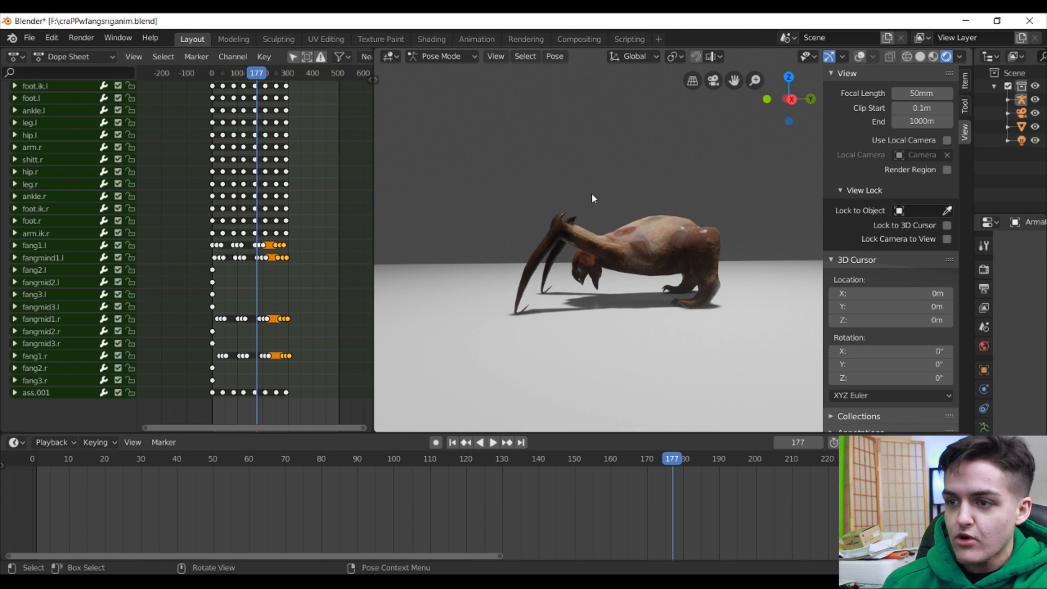
{"action": "middle_click_drag", "start_coordinate": [645, 231], "coordinate": [644, 269]}
{"action": "middle_click_drag", "start_coordinate": [711, 294], "coordinate": [706, 252]}
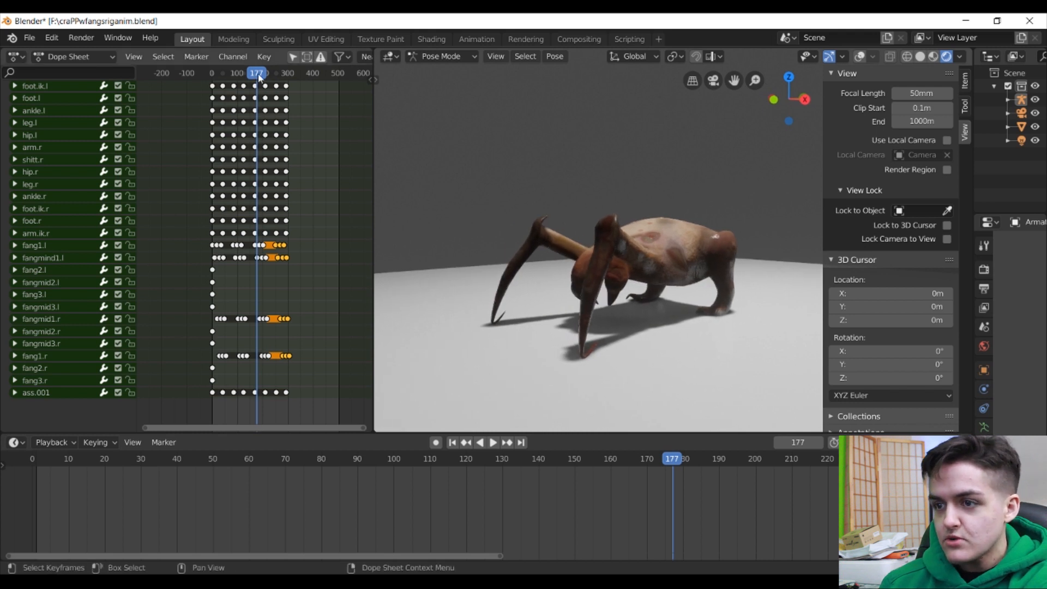
Step: Move the current frame to 330, beyond the last existing keyframes of the walk
{"action": "key", "text": "space"}
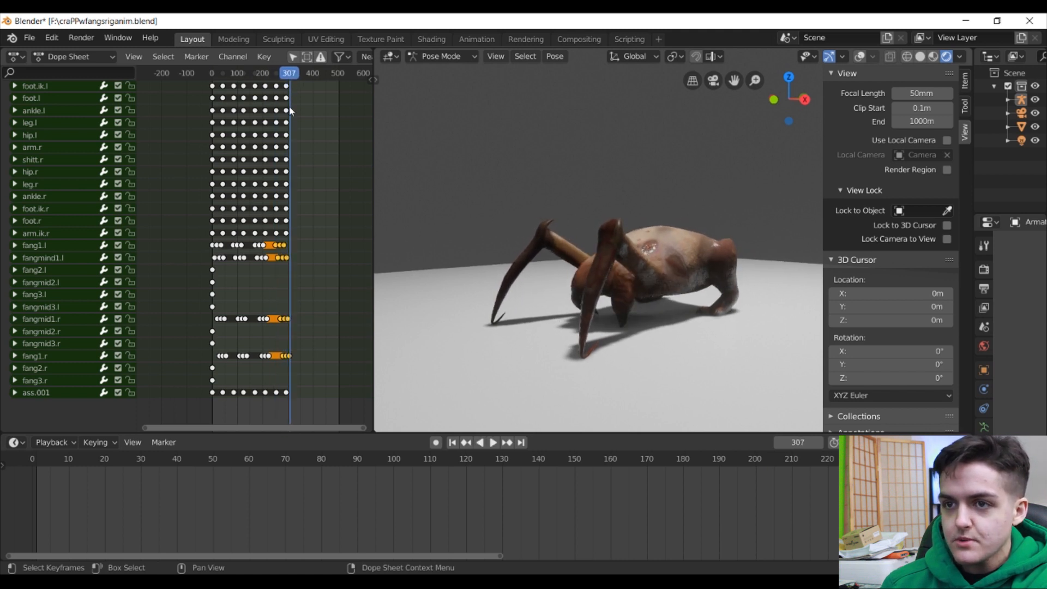
{"action": "scroll", "coordinate": [211, 84], "scroll_direction": "up", "scroll_amount": 6}
{"action": "key", "text": "space"}
{"action": "left_click_drag", "start_coordinate": [220, 86], "coordinate": [251, 83]}
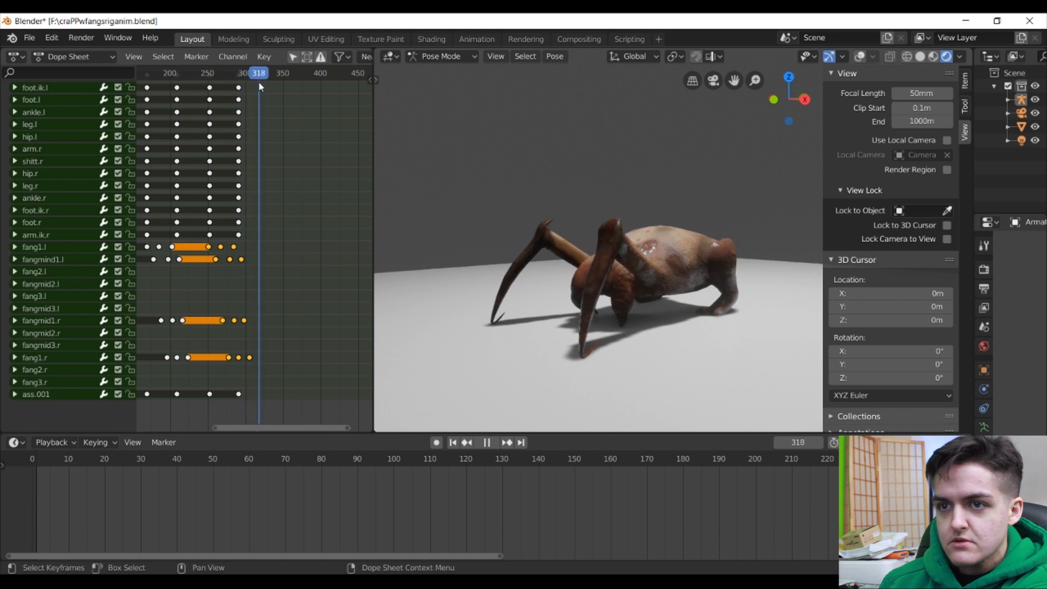
{"action": "key", "text": "space"}
{"action": "key", "text": "Right"}
{"action": "key", "text": "Right"}
{"action": "key", "text": "Right"}
{"action": "key", "text": "Right"}
{"action": "key", "text": "Right"}
{"action": "key", "text": "Right"}
{"action": "key", "text": "Right"}
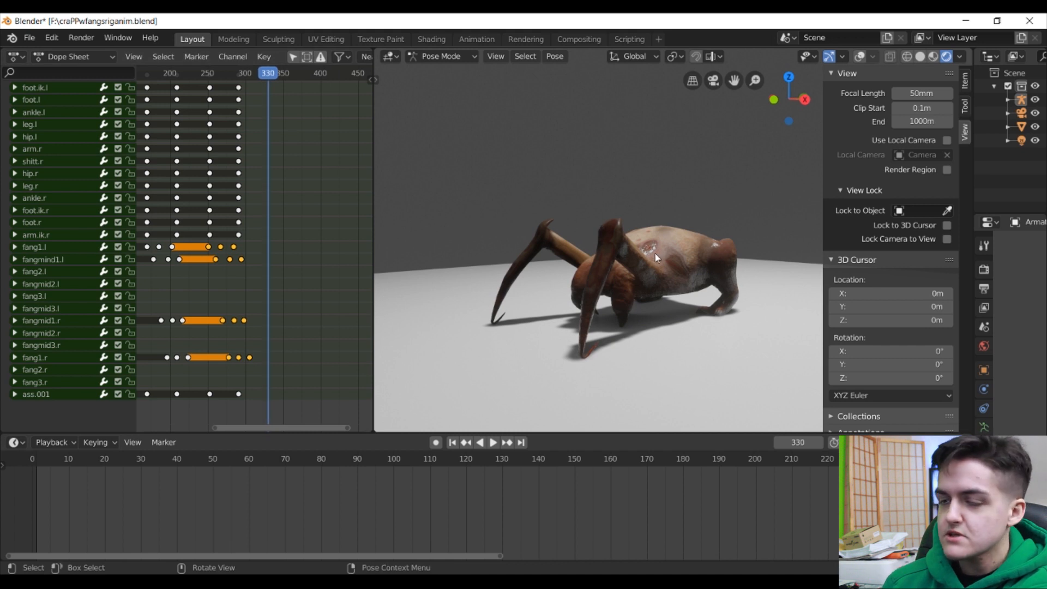
Step: Turn on the viewport overlays to display the creature's armature bones
{"action": "middle_click_drag", "start_coordinate": [653, 254], "coordinate": [666, 93]}
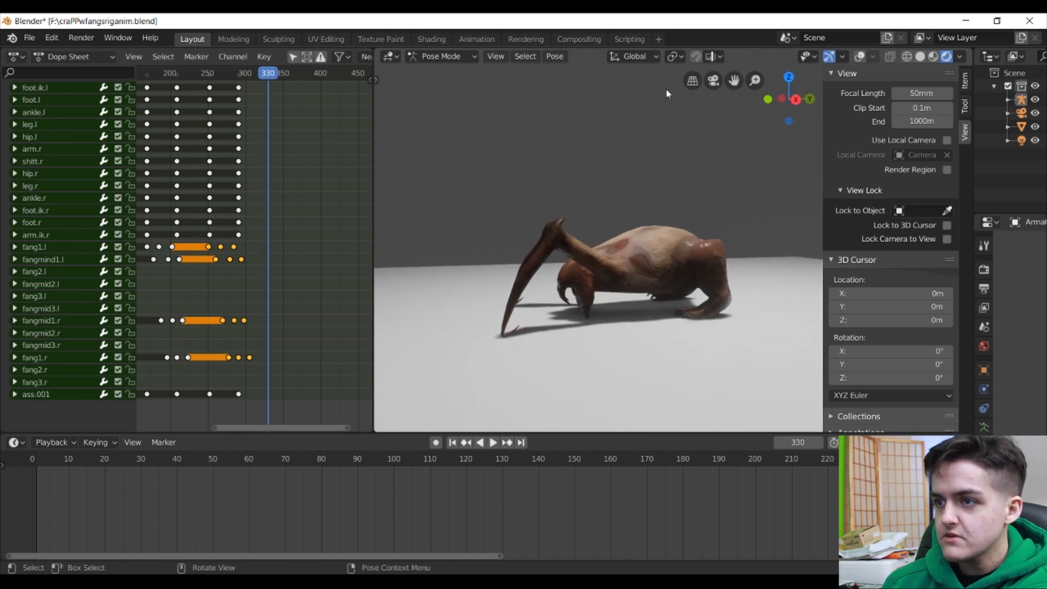
{"action": "left_click", "coordinate": [860, 58]}
{"action": "middle_click_drag", "start_coordinate": [656, 214], "coordinate": [685, 218]}
{"action": "scroll", "coordinate": [683, 211], "scroll_direction": "up", "scroll_amount": 3}
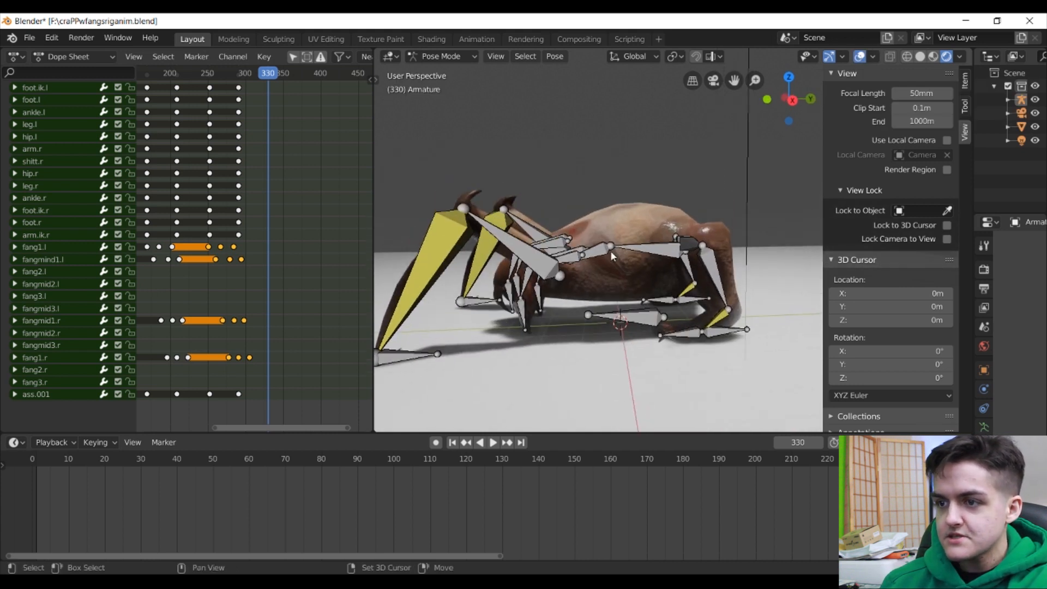
Step: Rotate the chest bone about -51° around global X so the front of the body rears up
{"action": "left_click", "coordinate": [677, 265]}
{"action": "middle_click_drag", "start_coordinate": [679, 268], "coordinate": [610, 271]}
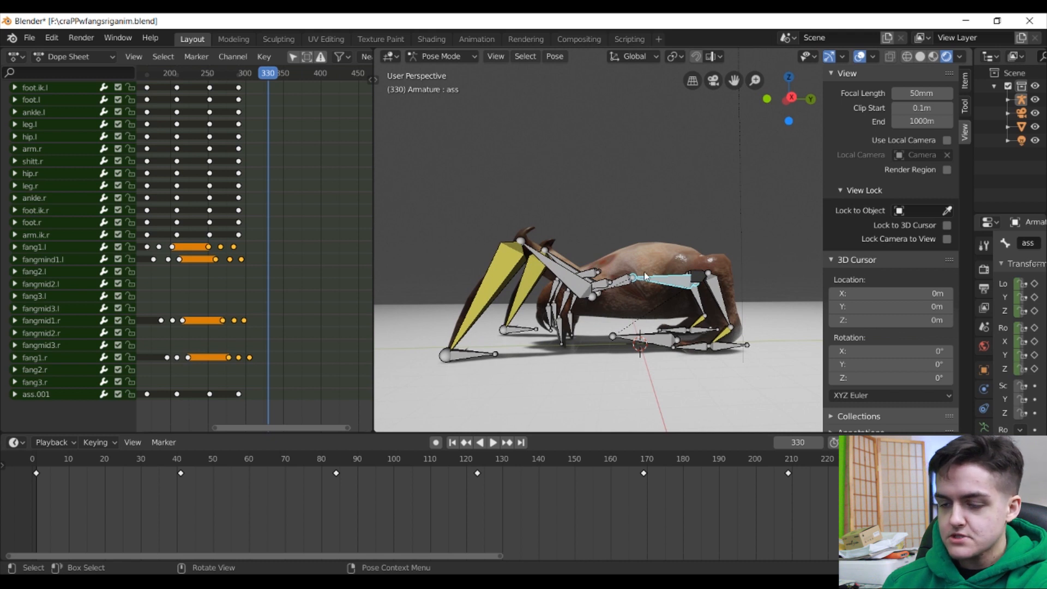
{"action": "left_click", "coordinate": [615, 284]}
{"action": "left_click", "coordinate": [623, 282]}
{"action": "middle_click_drag", "start_coordinate": [623, 283], "coordinate": [603, 252]}
{"action": "scroll", "coordinate": [639, 313], "scroll_direction": "up", "scroll_amount": 3}
{"action": "scroll", "coordinate": [603, 252], "scroll_direction": "down", "scroll_amount": 4}
{"action": "key", "text": "r"}
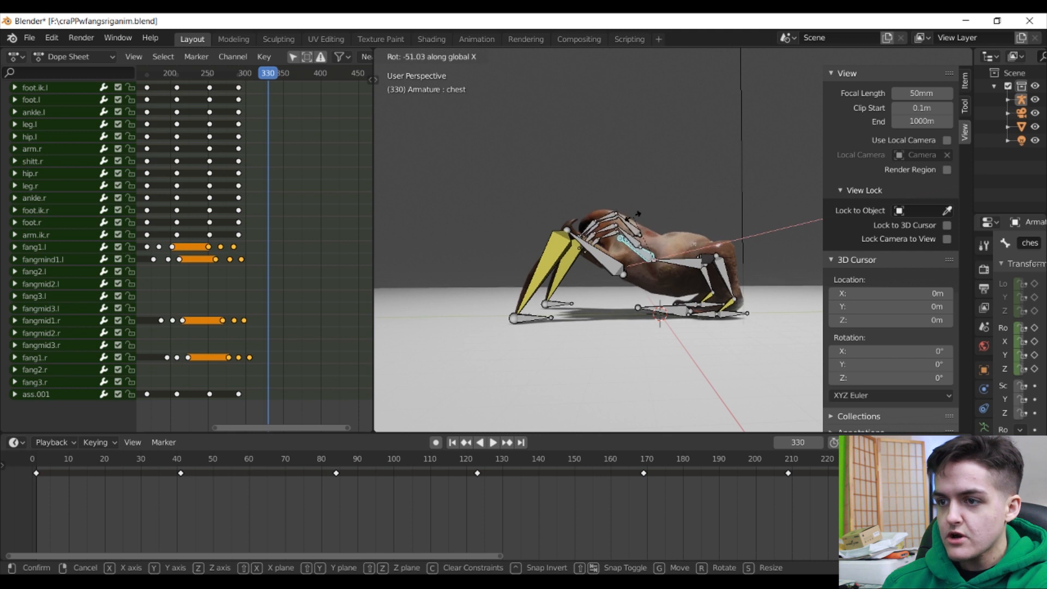
{"action": "left_click", "coordinate": [652, 209]}
Step: Raise the left arm's IK bone, arm.ik.l, along global Z well above the floor
{"action": "mouse_move", "coordinate": [611, 229]}
{"action": "middle_mouse_down"}
{"action": "mouse_move", "coordinate": [681, 251]}
{"action": "mouse_move", "coordinate": [603, 249]}
{"action": "mouse_move", "coordinate": [616, 237]}
{"action": "mouse_move", "coordinate": [594, 236]}
{"action": "middle_mouse_up"}
{"action": "scroll", "coordinate": [614, 295], "scroll_direction": "up", "scroll_amount": 1}
{"action": "middle_click_drag", "start_coordinate": [615, 295], "coordinate": [639, 284], "text": "shift"}
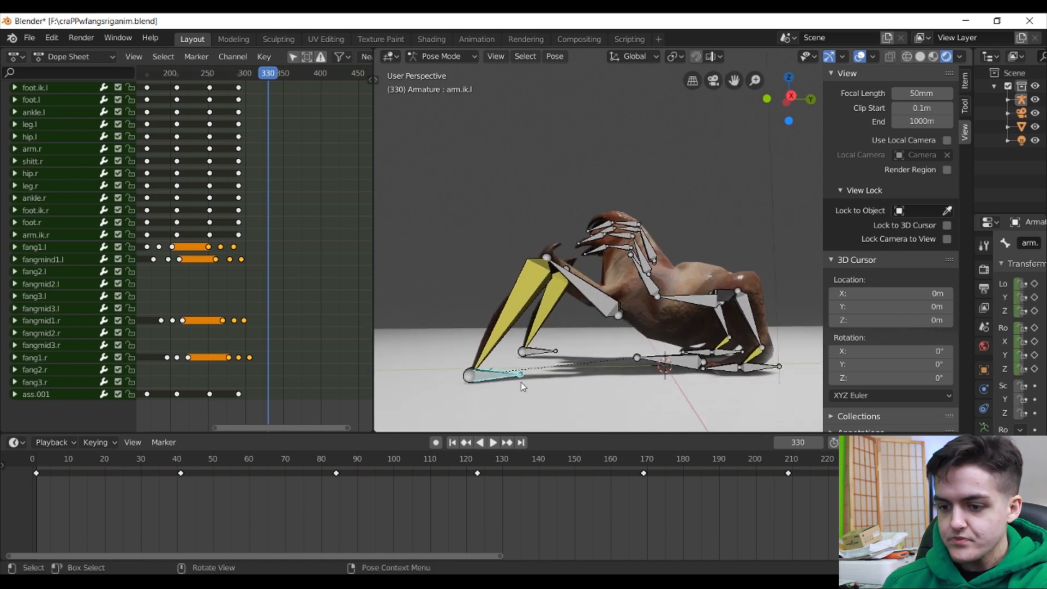
{"action": "key", "text": "z"}
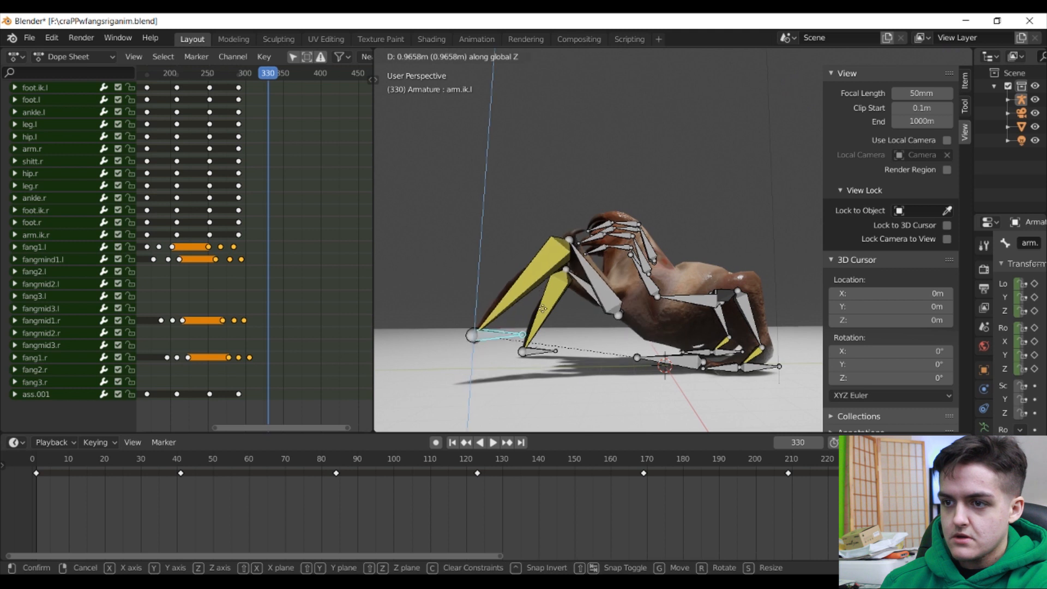
{"action": "left_click", "coordinate": [538, 244]}
Step: Move the right arm's IK bone, arm.ik.r, up to about the height of the left one
{"action": "middle_click_drag", "start_coordinate": [539, 243], "coordinate": [557, 263]}
{"action": "left_click", "coordinate": [504, 361]}
{"action": "middle_click_drag", "start_coordinate": [613, 378], "coordinate": [619, 364]}
{"action": "key", "text": "g"}
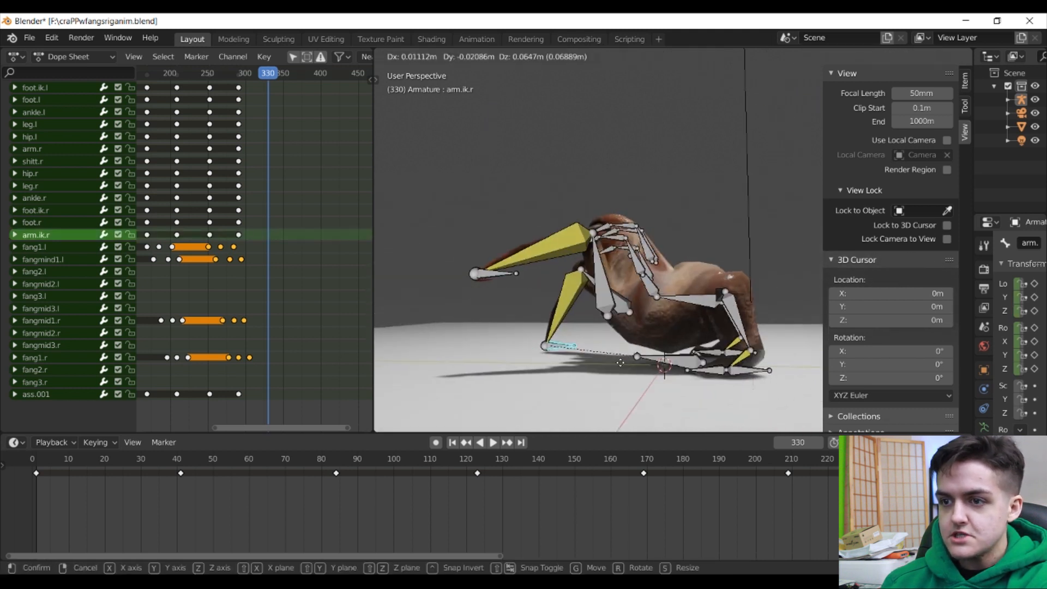
{"action": "left_click", "coordinate": [616, 293]}
Step: Move arm.ik.l forward by about -1.1 m along global Y
{"action": "middle_click_drag", "start_coordinate": [616, 293], "coordinate": [544, 297]}
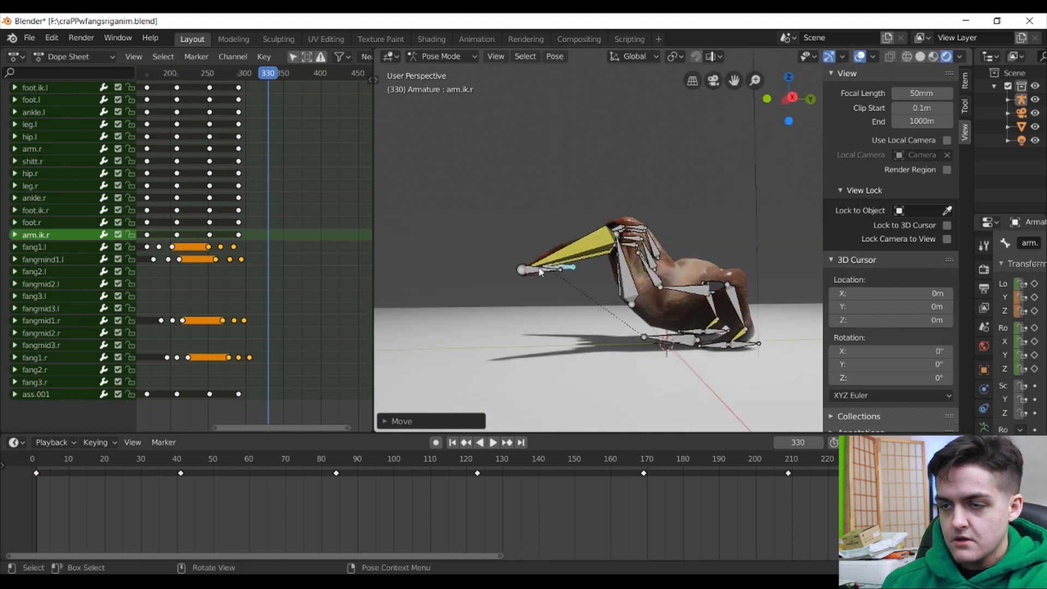
{"action": "left_click", "coordinate": [540, 270]}
{"action": "key", "text": "g"}
{"action": "key", "text": "y"}
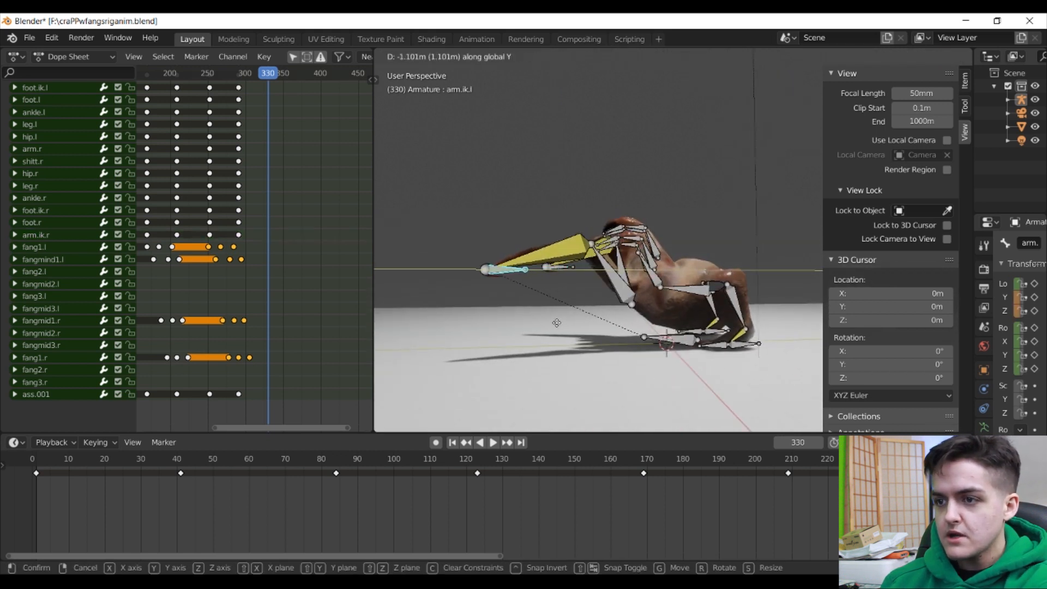
{"action": "left_click", "coordinate": [571, 323]}
Step: Move arm.ik.r forward by about -1.3 m along global Y to reach out beside the left arm
{"action": "middle_click_drag", "start_coordinate": [570, 323], "coordinate": [605, 294]}
{"action": "left_click", "coordinate": [559, 295]}
{"action": "key", "text": "g"}
{"action": "key", "text": "y"}
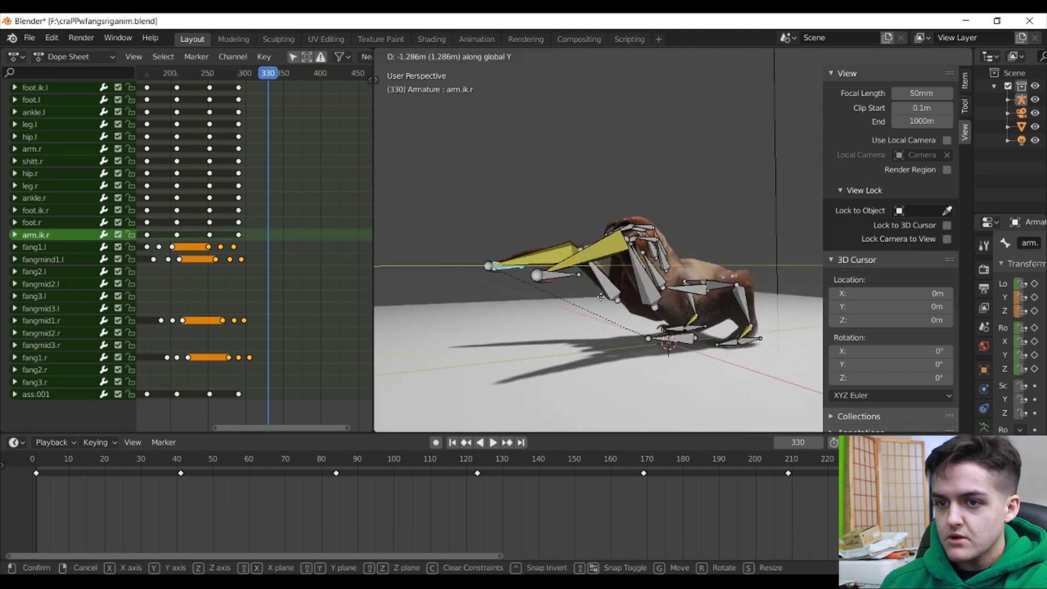
{"action": "left_click", "coordinate": [613, 296]}
Step: Tilt the creature's body upward by rotating the "ass" bone about -24° and then about -6° more around global X
{"action": "middle_click_drag", "start_coordinate": [613, 296], "coordinate": [680, 325]}
{"action": "left_click", "coordinate": [676, 315]}
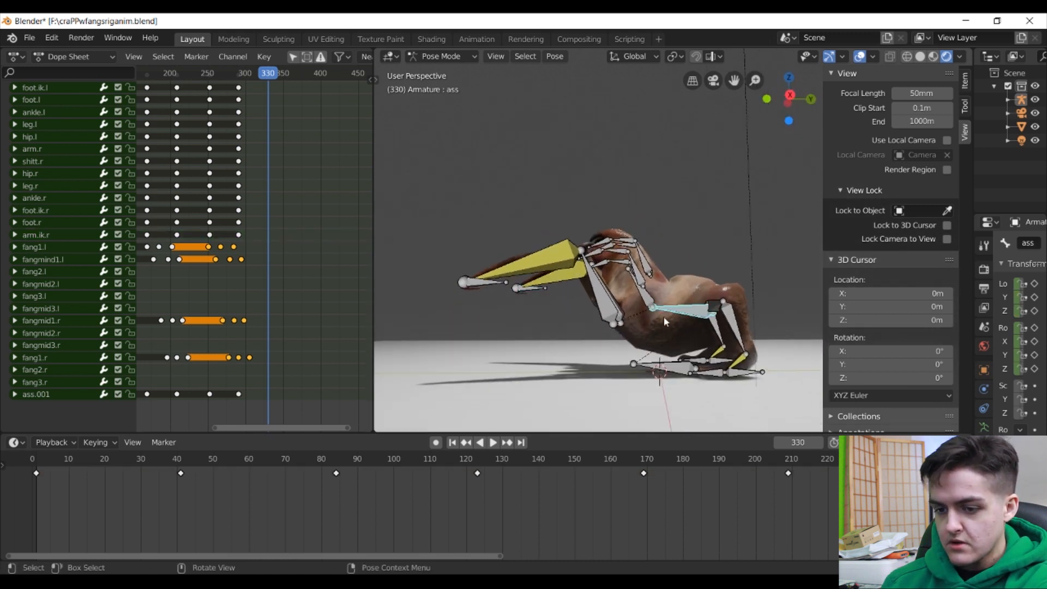
{"action": "key", "text": "r"}
{"action": "key", "text": "x"}
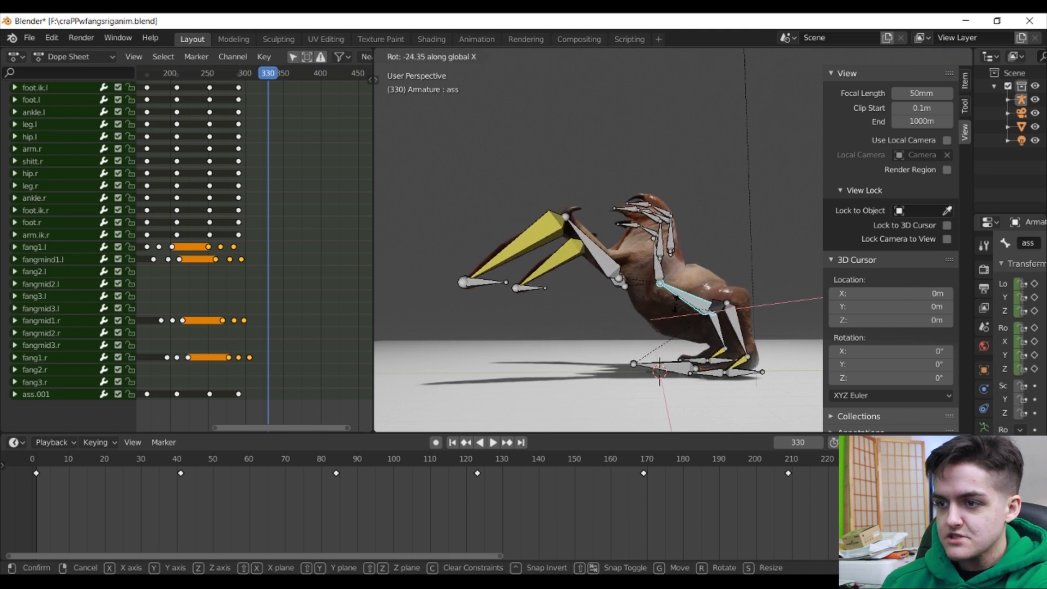
{"action": "left_click", "coordinate": [674, 302]}
{"action": "middle_click_drag", "start_coordinate": [675, 302], "coordinate": [660, 322]}
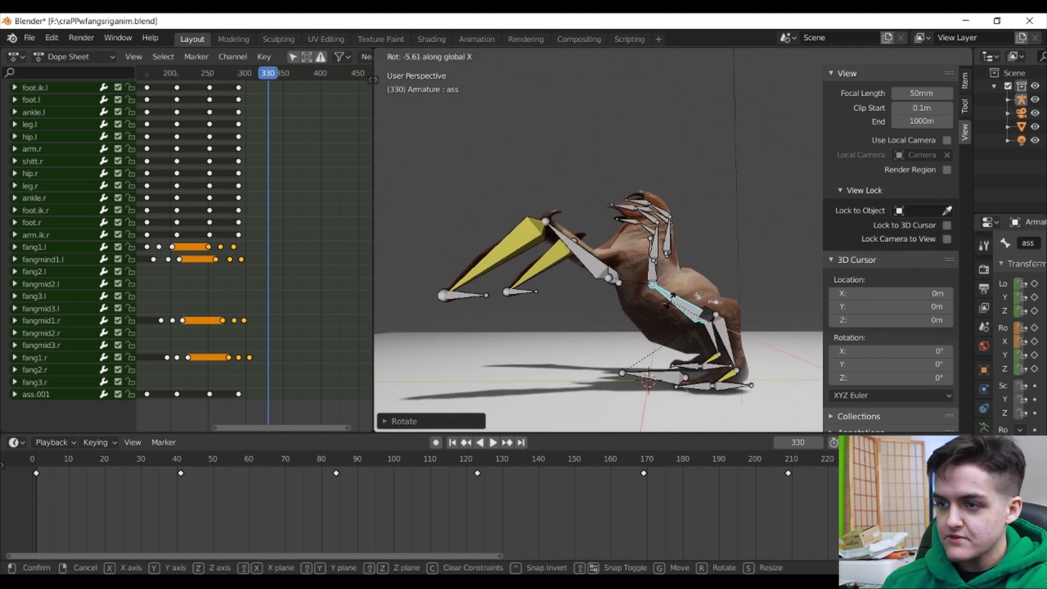
{"action": "left_click", "coordinate": [670, 306]}
Step: Rotate the chest bone about 40° around global X to bring the head back down and forward
{"action": "middle_click_drag", "start_coordinate": [670, 306], "coordinate": [682, 283]}
{"action": "left_click", "coordinate": [668, 293]}
{"action": "key", "text": "r"}
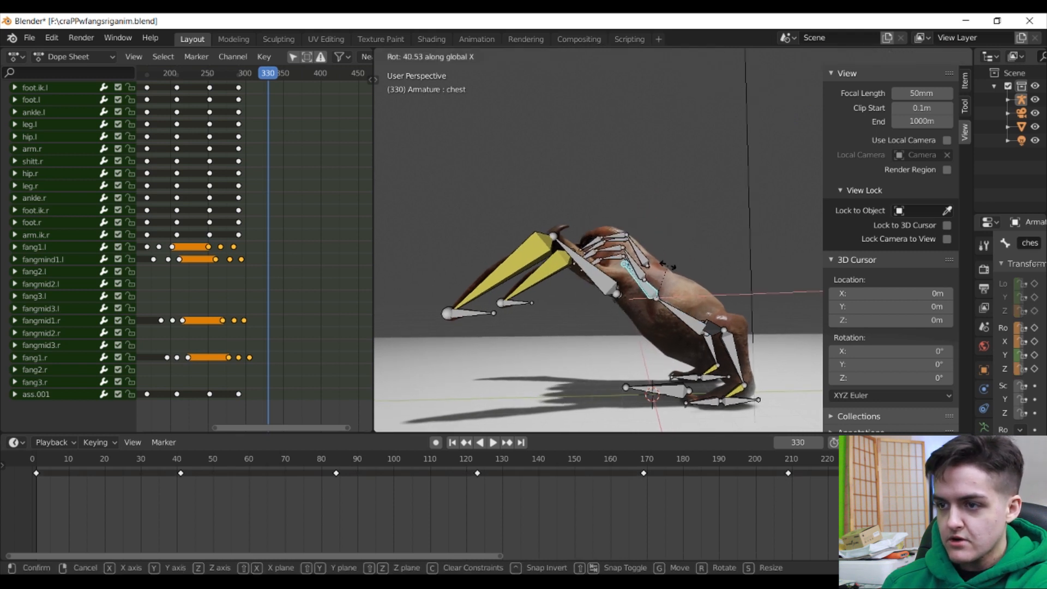
{"action": "left_click", "coordinate": [667, 266]}
Step: Check the rearing pose from the front with the overlays hidden, and show the overlays again
{"action": "middle_click_drag", "start_coordinate": [668, 266], "coordinate": [744, 275]}
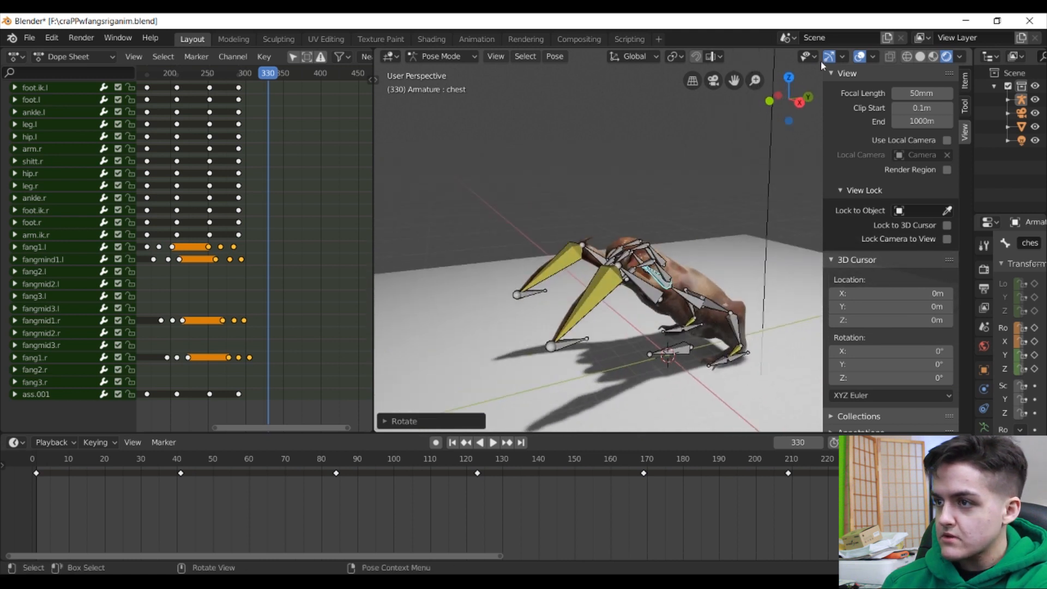
{"action": "left_click", "coordinate": [863, 56]}
{"action": "middle_click_drag", "start_coordinate": [540, 266], "coordinate": [762, 313]}
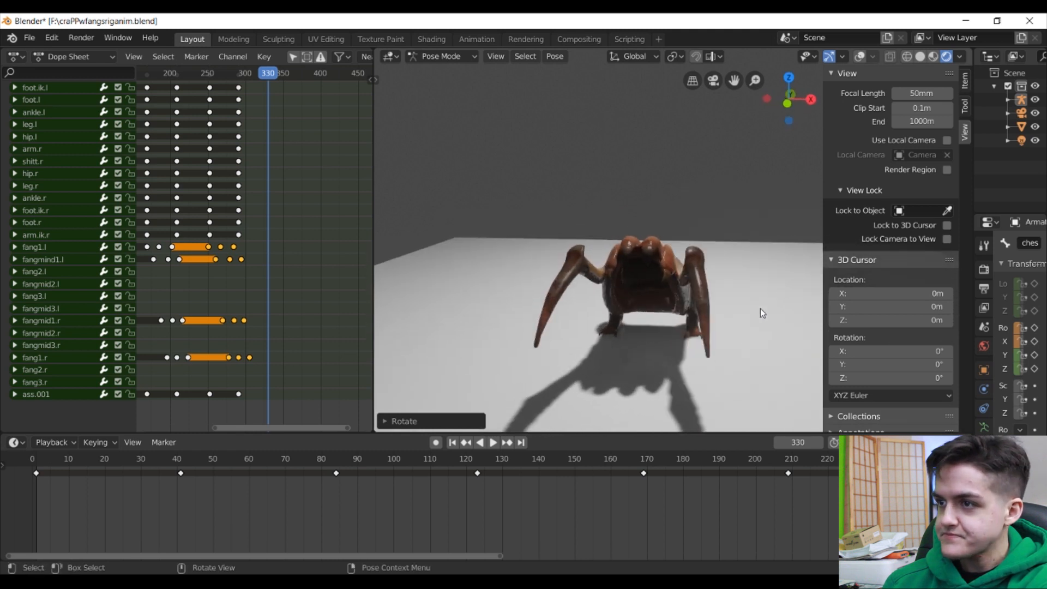
{"action": "left_click", "coordinate": [859, 57]}
Step: Insert location and rotation keyframes for all bones at frame 330
{"action": "middle_click_drag", "start_coordinate": [670, 283], "coordinate": [582, 320]}
{"action": "middle_click_drag", "start_coordinate": [599, 333], "coordinate": [654, 339]}
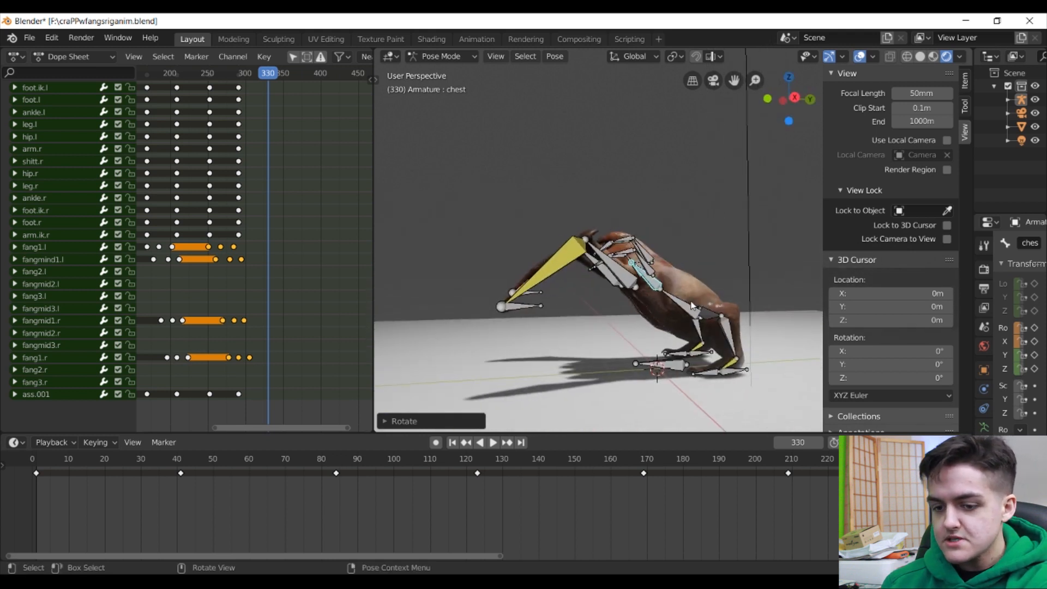
{"action": "key", "text": "a"}
{"action": "key", "text": "i"}
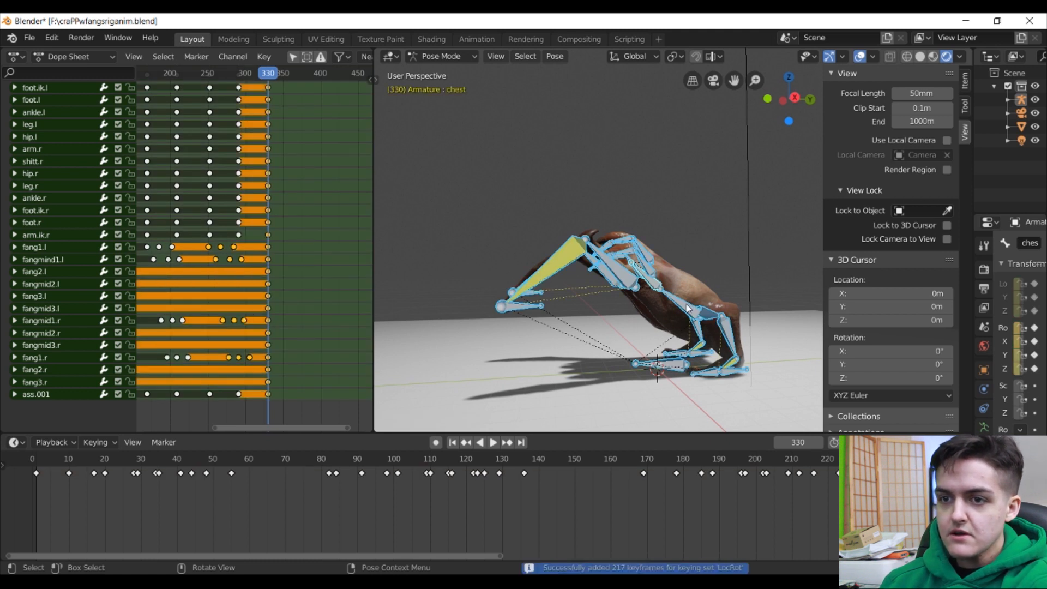
Step: Review the transition into the new pose at frame 330 by playing and scrubbing it with the overlays hidden
{"action": "left_click_drag", "start_coordinate": [269, 79], "coordinate": [217, 137]}
{"action": "left_click", "coordinate": [859, 56]}
{"action": "key", "text": "space"}
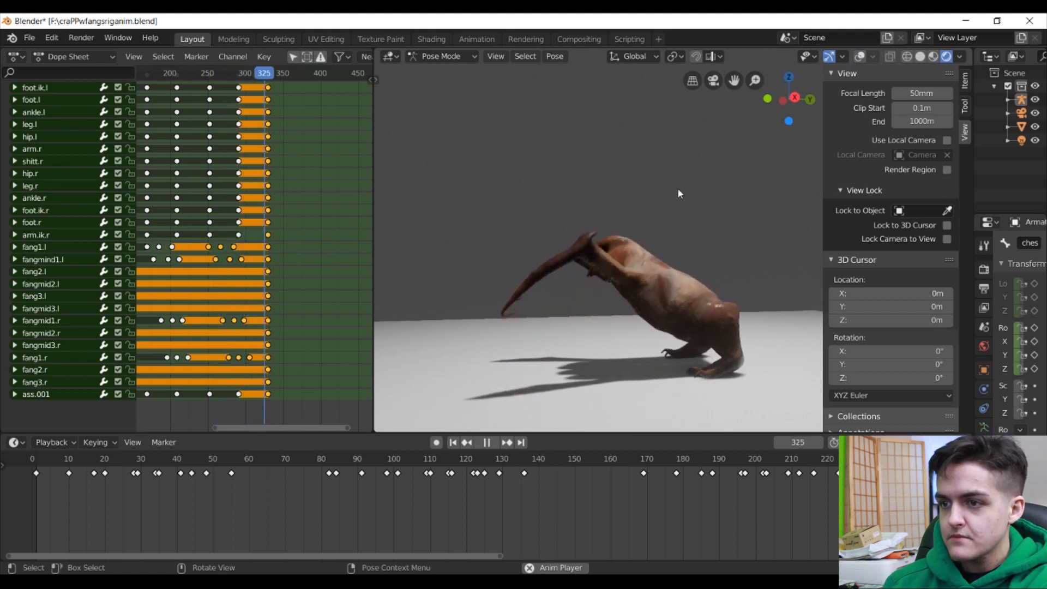
{"action": "key", "text": "space"}
{"action": "left_click_drag", "start_coordinate": [277, 74], "coordinate": [229, 85]}
{"action": "key", "text": "space"}
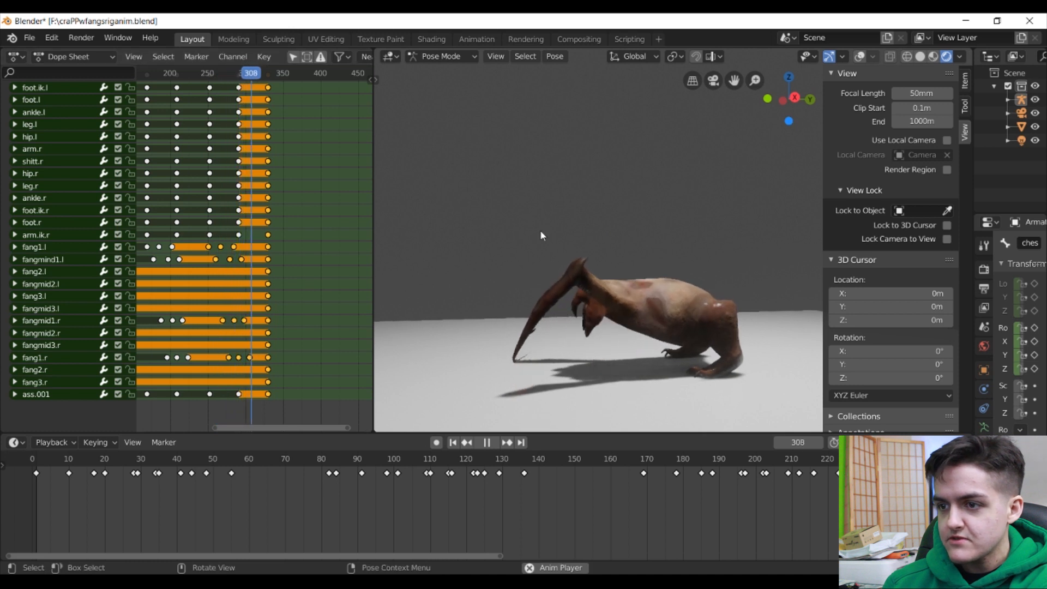
{"action": "mouse_move", "coordinate": [262, 76]}
{"action": "left_mouse_down"}
{"action": "mouse_move", "coordinate": [233, 78]}
{"action": "mouse_move", "coordinate": [264, 80]}
{"action": "left_mouse_up"}
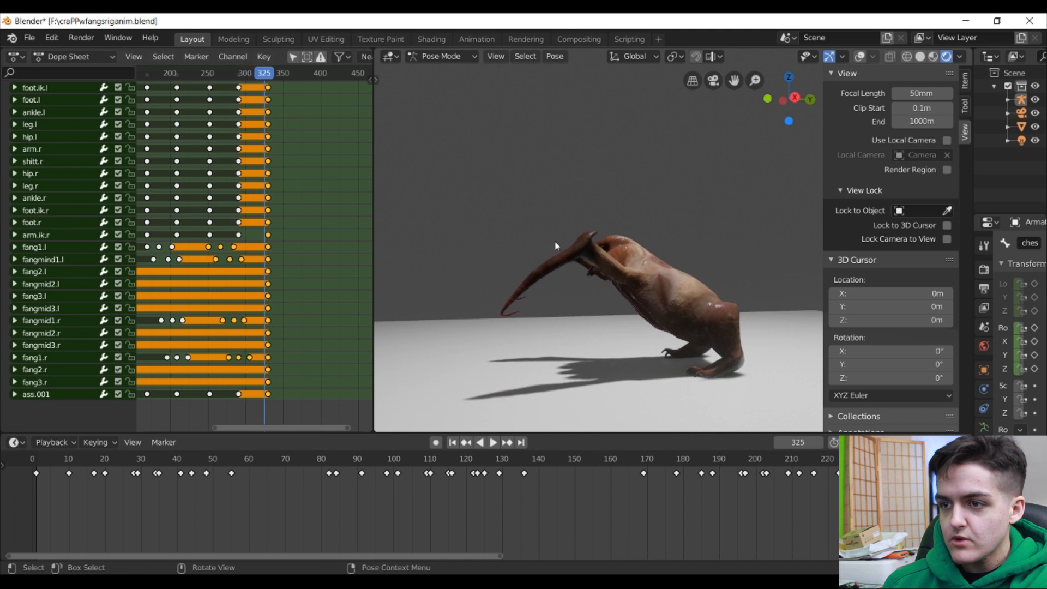
{"action": "middle_click_drag", "start_coordinate": [494, 215], "coordinate": [628, 294]}
{"action": "middle_click_drag", "start_coordinate": [674, 327], "coordinate": [480, 213]}
{"action": "mouse_move", "coordinate": [264, 75]}
{"action": "left_mouse_down"}
{"action": "mouse_move", "coordinate": [228, 79]}
{"action": "mouse_move", "coordinate": [260, 93]}
{"action": "left_mouse_up"}
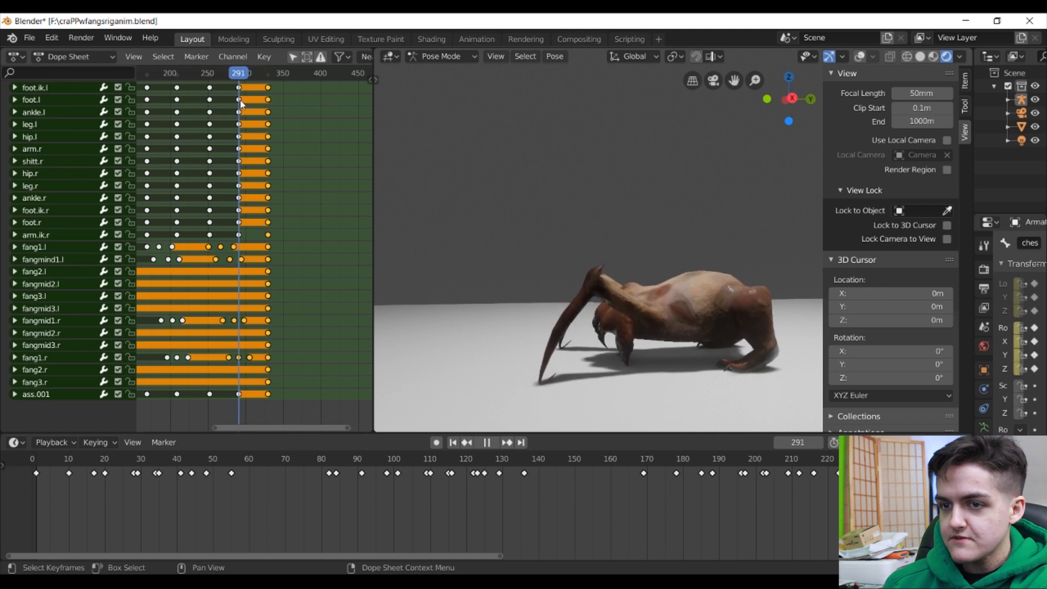
{"action": "key", "text": "space"}
Step: Show the overlays again and move the left arm IK bone's last keyframe earlier, to frame 311
{"action": "left_click", "coordinate": [859, 56]}
{"action": "middle_click_drag", "start_coordinate": [719, 163], "coordinate": [677, 163]}
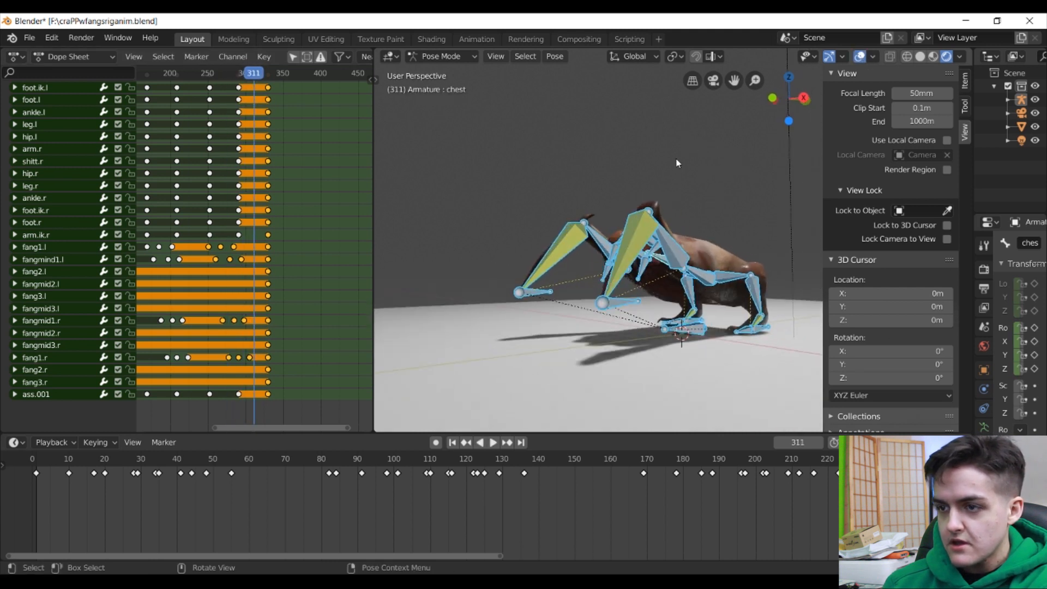
{"action": "left_click", "coordinate": [626, 306]}
{"action": "scroll", "coordinate": [90, 240], "scroll_direction": "up", "scroll_amount": 5}
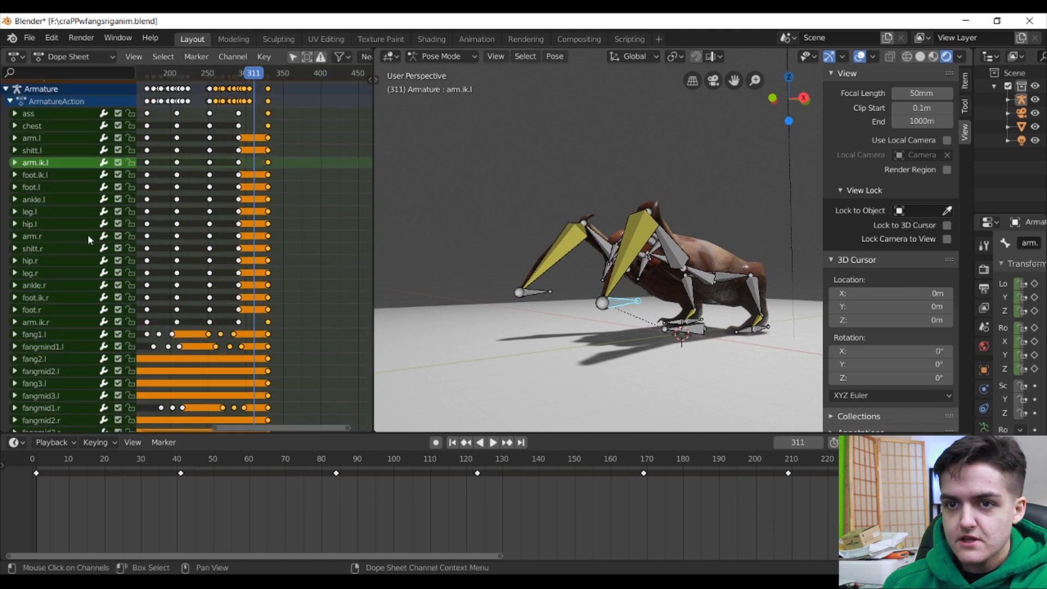
{"action": "left_click", "coordinate": [267, 162]}
{"action": "key", "text": "g"}
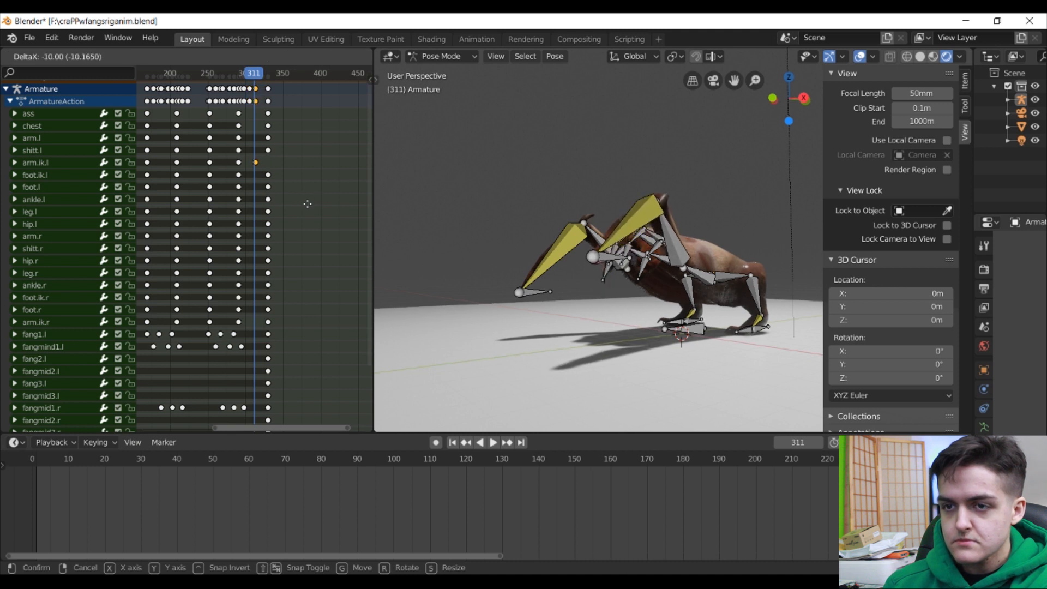
{"action": "left_click", "coordinate": [306, 205]}
{"action": "middle_click_drag", "start_coordinate": [136, 219], "coordinate": [172, 219]}
{"action": "middle_click_drag", "start_coordinate": [245, 188], "coordinate": [171, 199]}
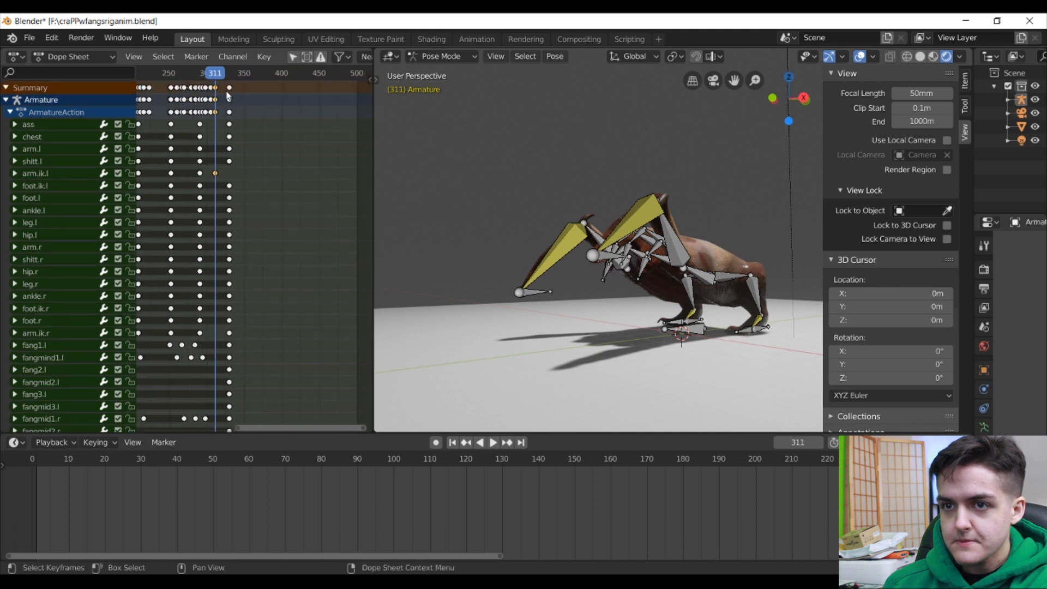
Step: Review the retimed left arm motion by scrubbing and playing from before the rearing pose, then view the rig from the side
{"action": "left_click_drag", "start_coordinate": [218, 74], "coordinate": [237, 90]}
{"action": "key", "text": "space"}
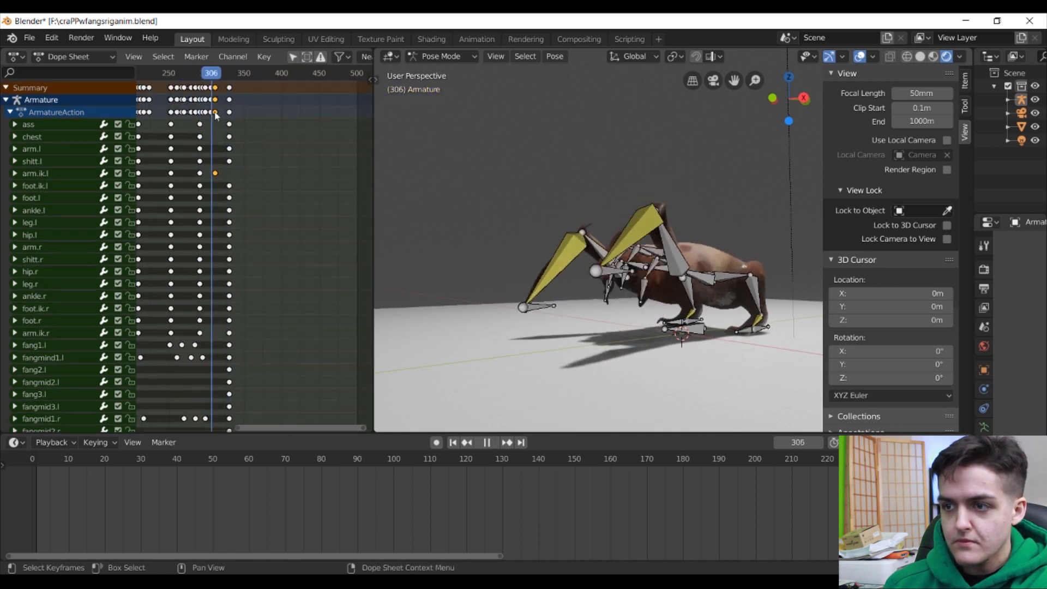
{"action": "key", "text": "space"}
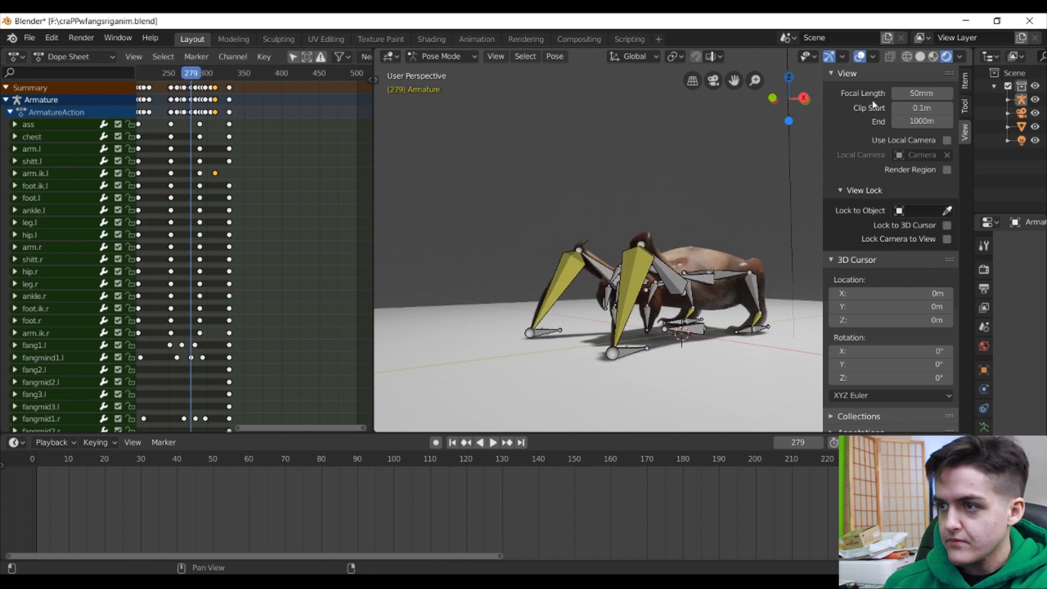
{"action": "key", "text": "space"}
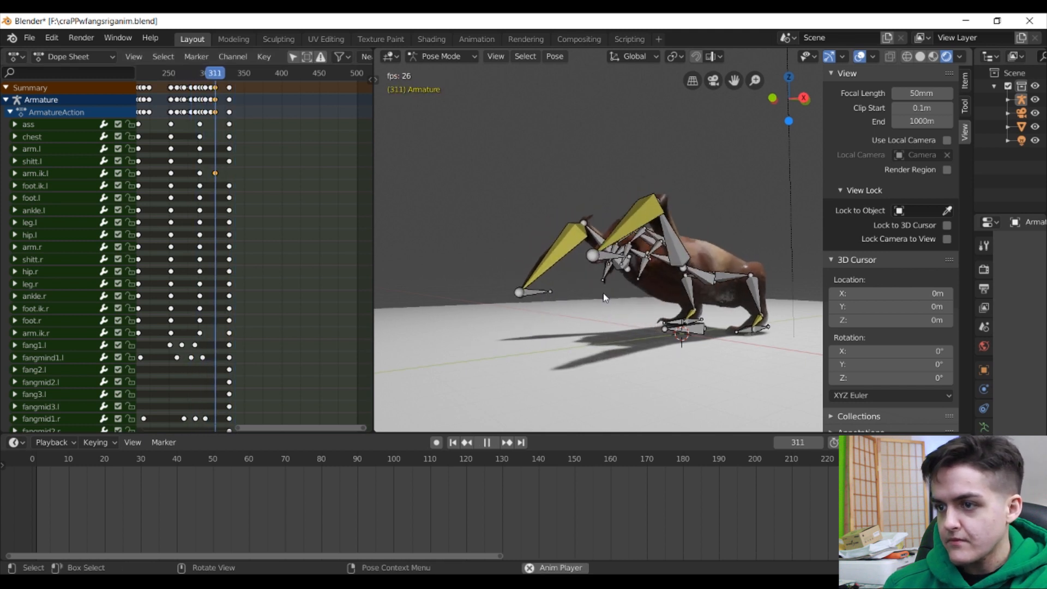
{"action": "key", "text": "space"}
{"action": "middle_click_drag", "start_coordinate": [599, 303], "coordinate": [458, 300]}
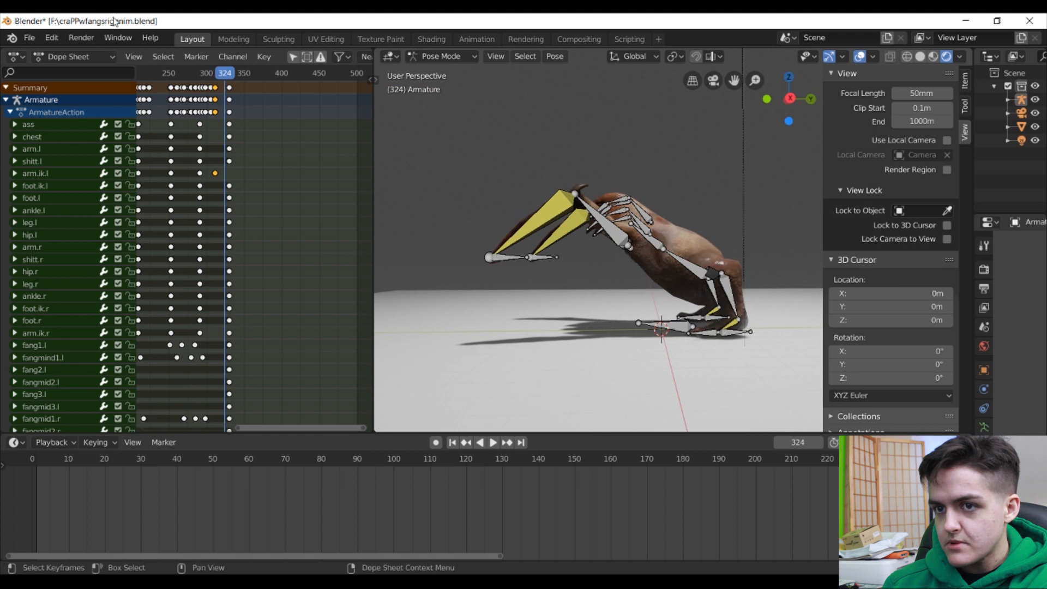
Step: At frame 309, lower the ass bone about 0.33 m along global Z and insert a location and rotation keyframe
{"action": "mouse_move", "coordinate": [215, 78]}
{"action": "left_mouse_down"}
{"action": "mouse_move", "coordinate": [199, 84]}
{"action": "mouse_move", "coordinate": [206, 88]}
{"action": "left_mouse_up"}
{"action": "key", "text": "space"}
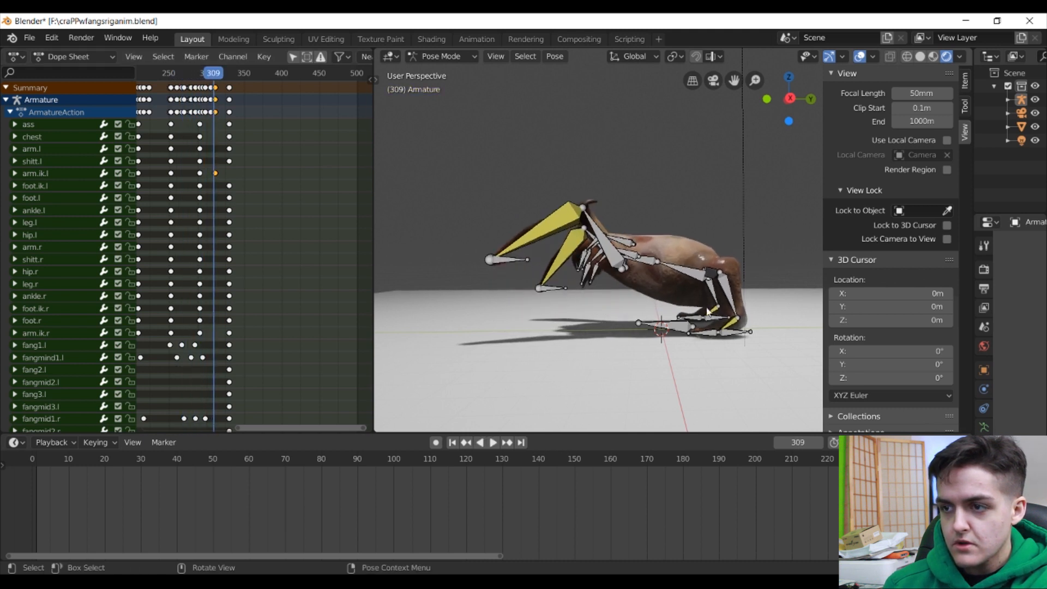
{"action": "left_click", "coordinate": [695, 283]}
{"action": "key", "text": "z"}
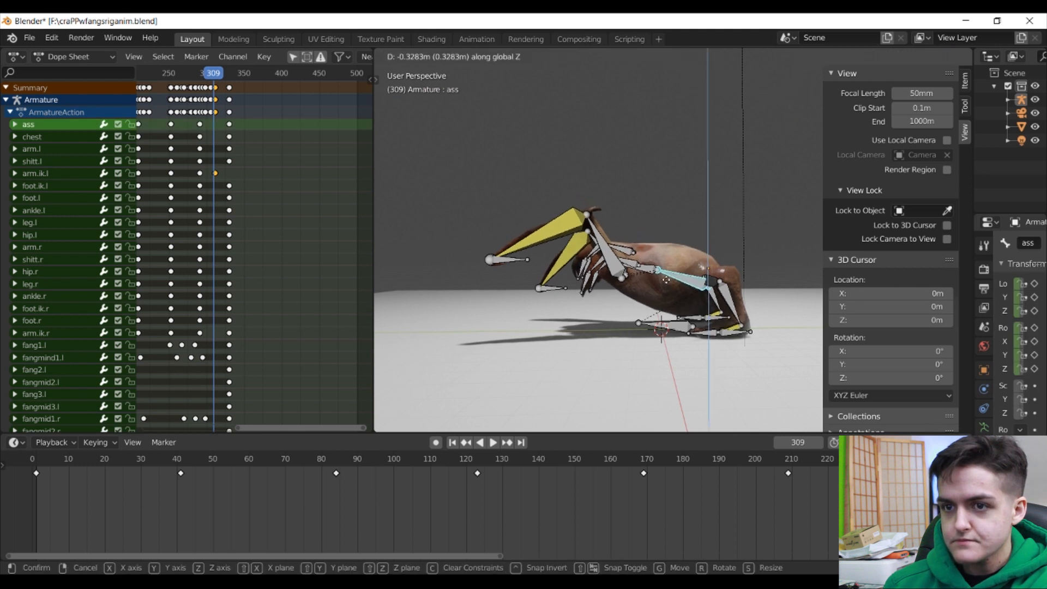
{"action": "left_click", "coordinate": [666, 279]}
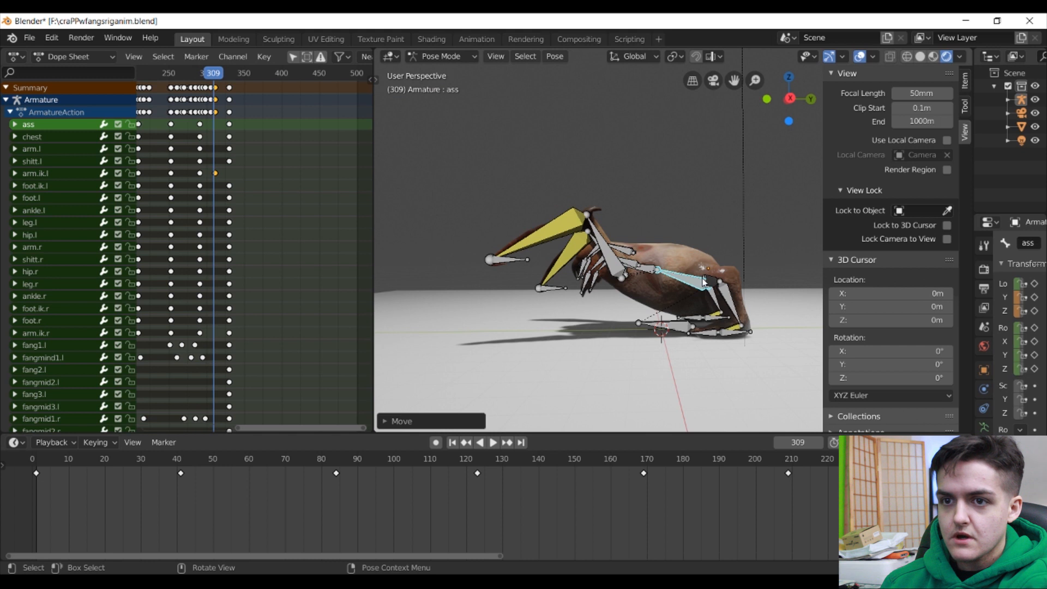
{"action": "key", "text": "i"}
Step: Move the ass bone's new keyframe earlier, to frame 302
{"action": "scroll", "coordinate": [191, 141], "scroll_direction": "up", "scroll_amount": 4}
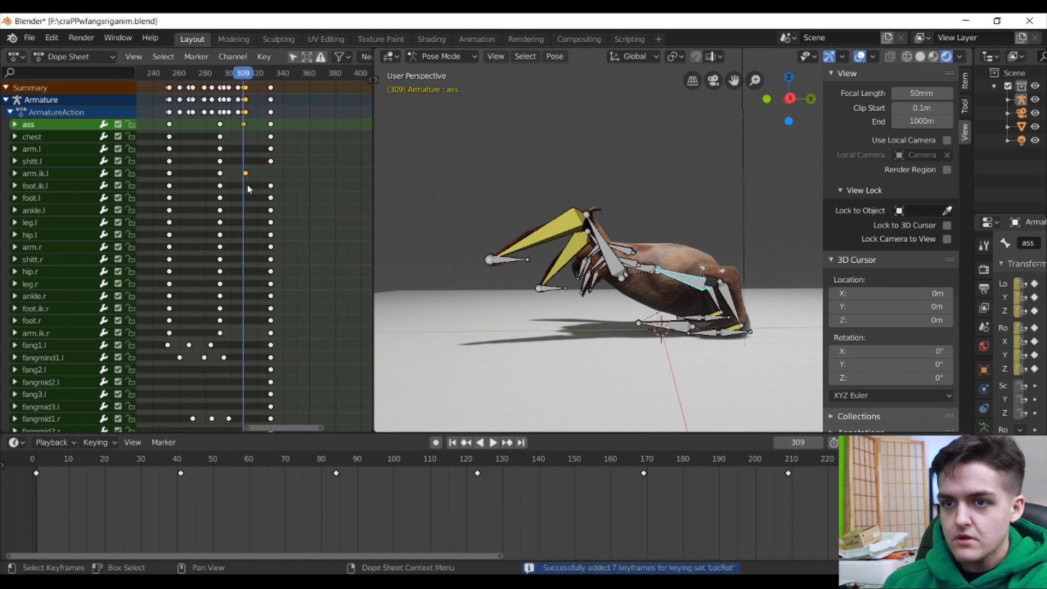
{"action": "scroll", "coordinate": [247, 188], "scroll_direction": "up", "scroll_amount": 5}
{"action": "middle_click_drag", "start_coordinate": [209, 190], "coordinate": [285, 203]}
{"action": "left_click", "coordinate": [310, 125]}
{"action": "key", "text": "g"}
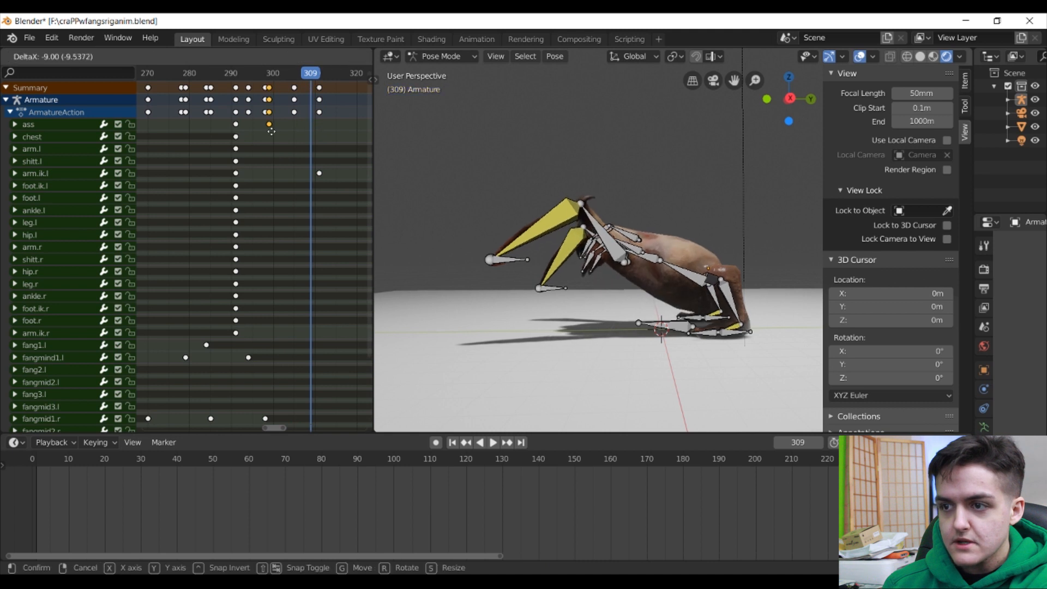
{"action": "left_click", "coordinate": [283, 135]}
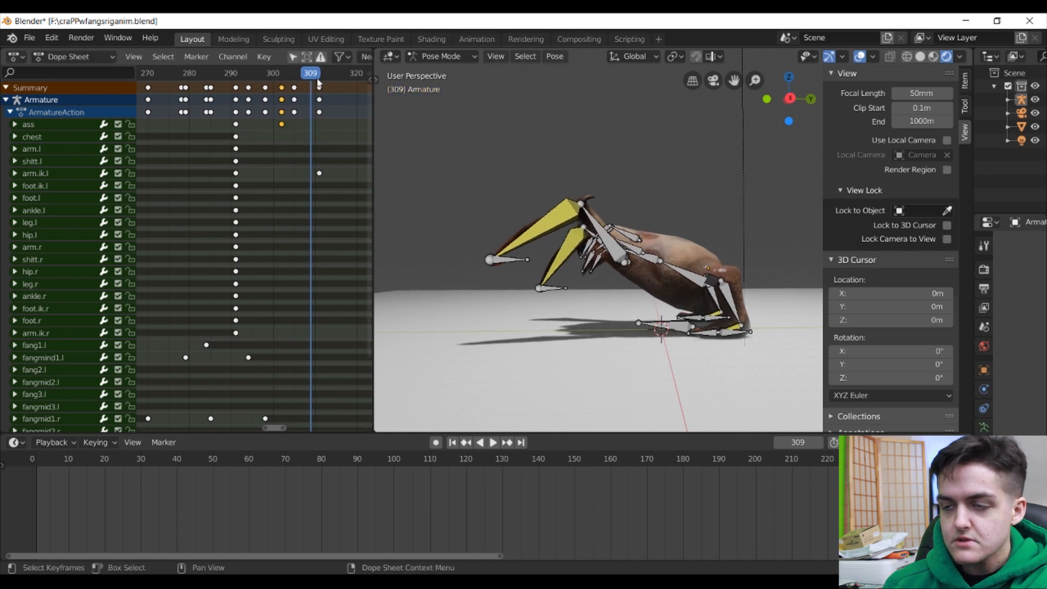
Step: Play and scrub the crouch-to-rear transition with the overlays hidden, examining it from the side and front
{"action": "key", "text": "space"}
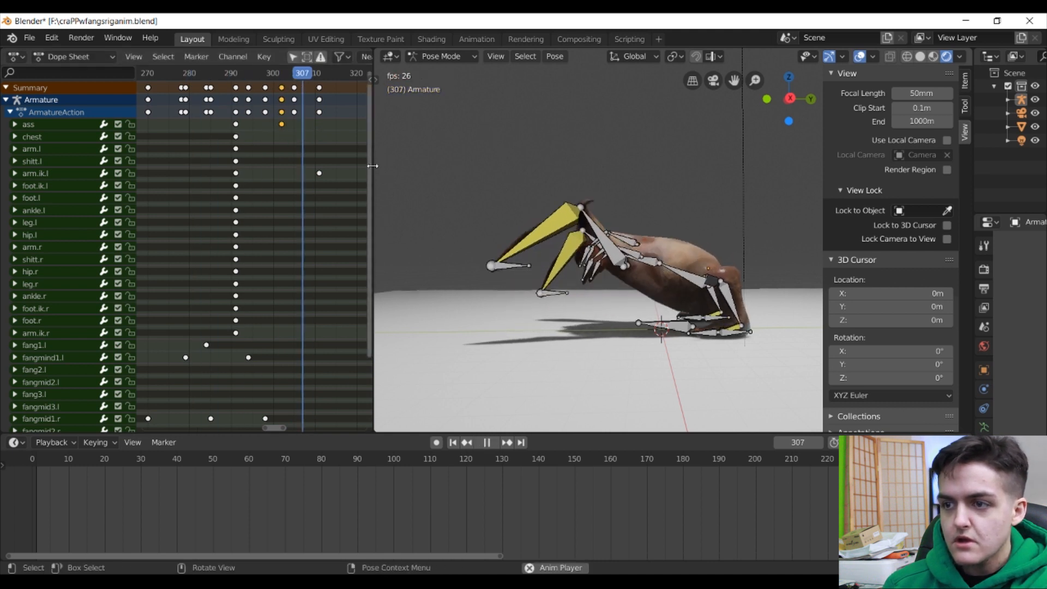
{"action": "key", "text": "space"}
{"action": "left_click", "coordinate": [860, 57]}
{"action": "middle_click_drag", "start_coordinate": [627, 207], "coordinate": [383, 203]}
{"action": "left_click", "coordinate": [271, 72]}
{"action": "key", "text": "ctrl+shift+space"}
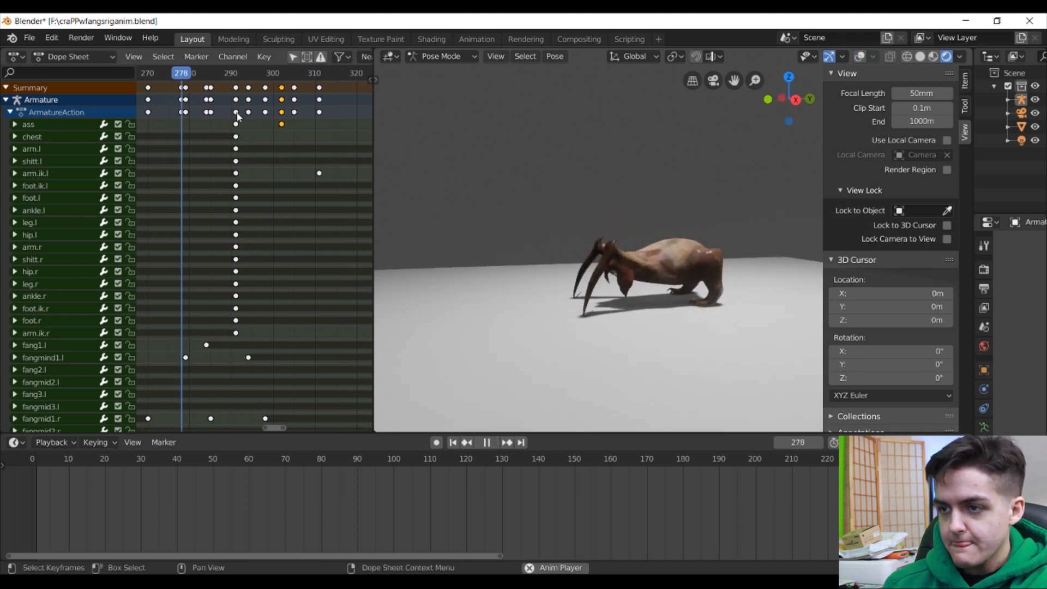
{"action": "key", "text": "space"}
{"action": "middle_click_drag", "start_coordinate": [611, 305], "coordinate": [662, 308]}
{"action": "scroll", "coordinate": [240, 203], "scroll_direction": "down", "scroll_amount": 5}
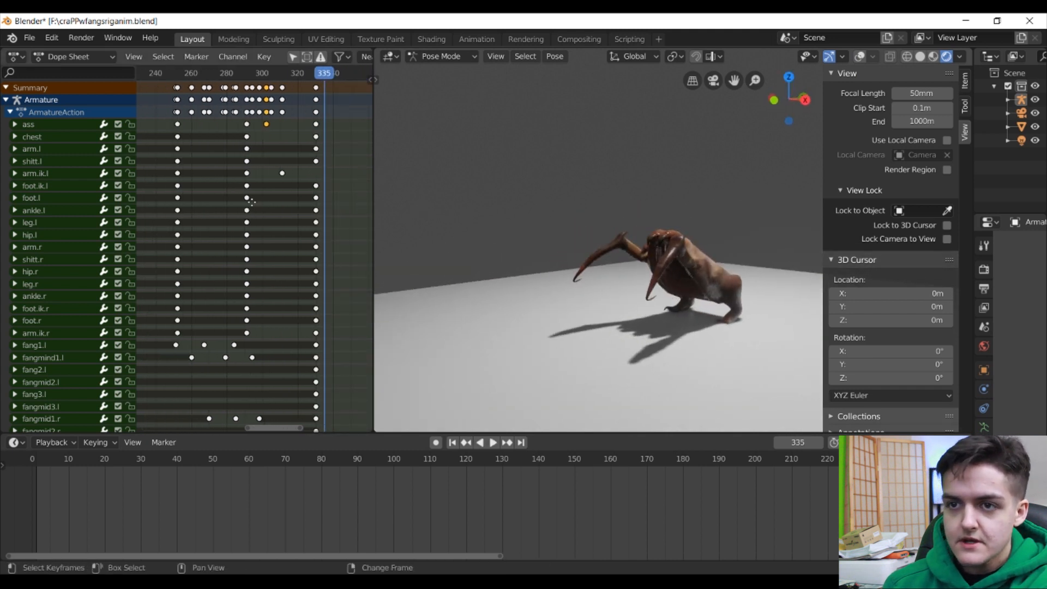
{"action": "key", "text": "space"}
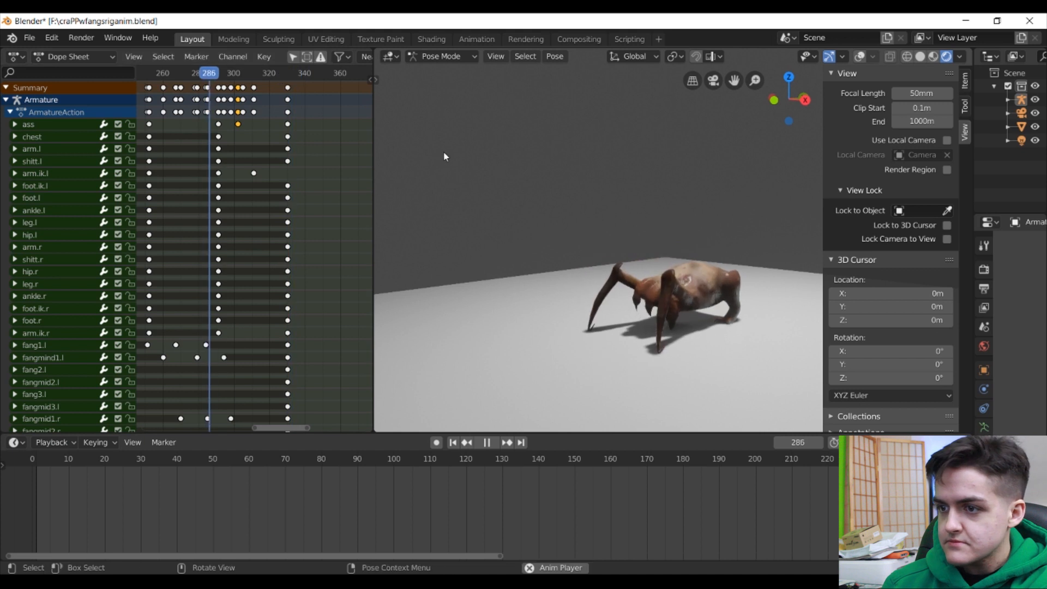
{"action": "key", "text": "space"}
{"action": "middle_click_drag", "start_coordinate": [664, 277], "coordinate": [637, 283]}
{"action": "key", "text": "space"}
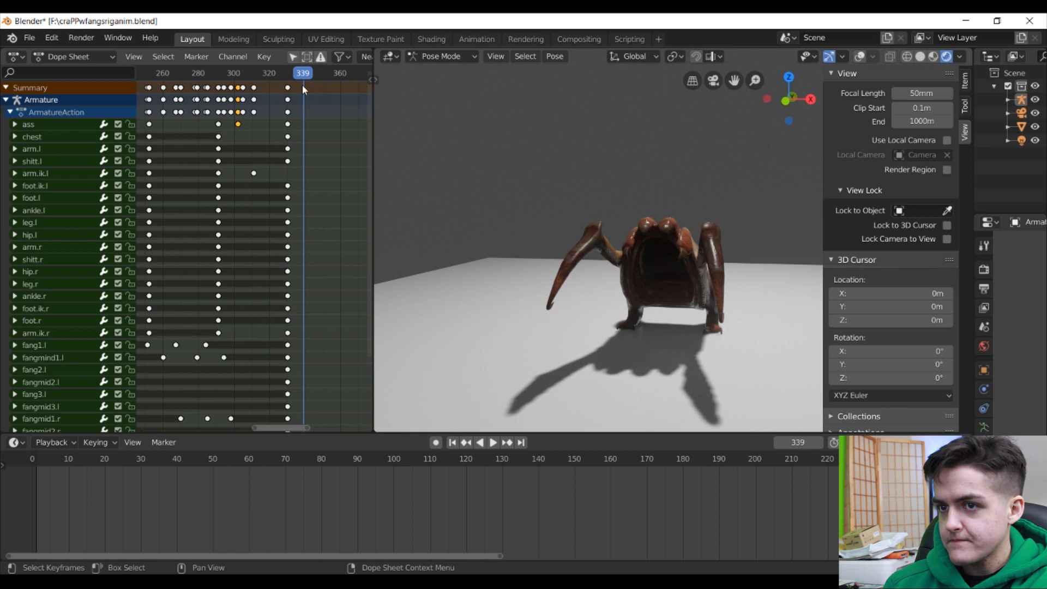
Step: Show the overlays again and go to frame 302 with the rig seen from the front
{"action": "left_click_drag", "start_coordinate": [293, 77], "coordinate": [221, 95]}
{"action": "left_click", "coordinate": [859, 56]}
{"action": "mouse_move", "coordinate": [663, 185]}
{"action": "middle_mouse_down"}
{"action": "mouse_move", "coordinate": [641, 184]}
{"action": "mouse_move", "coordinate": [641, 156]}
{"action": "mouse_move", "coordinate": [613, 200]}
{"action": "mouse_move", "coordinate": [649, 183]}
{"action": "middle_mouse_up"}
{"action": "left_click_drag", "start_coordinate": [221, 75], "coordinate": [239, 80]}
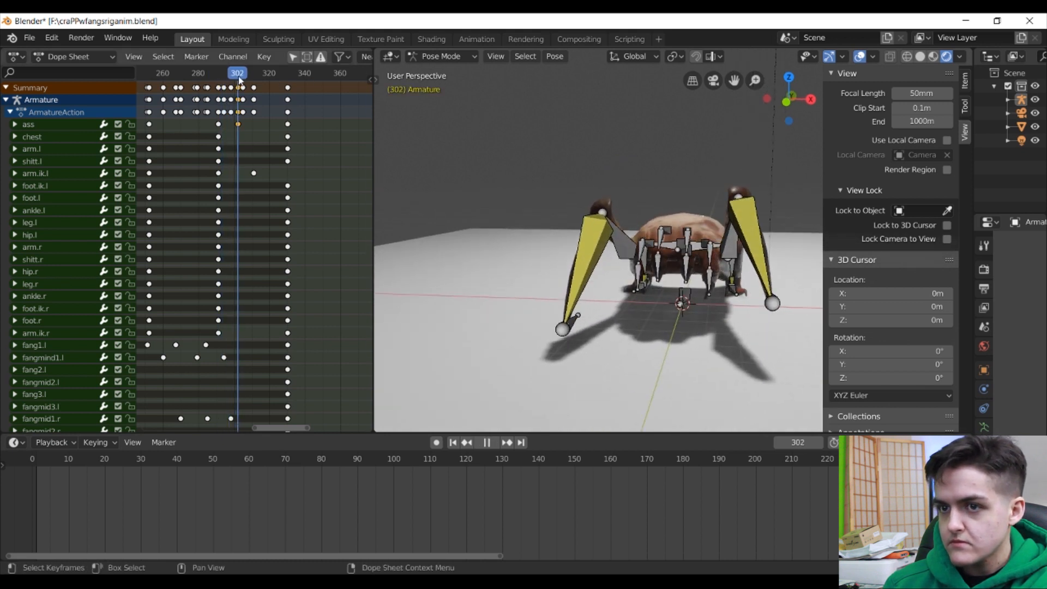
{"action": "middle_click_drag", "start_coordinate": [819, 247], "coordinate": [722, 279]}
{"action": "left_click", "coordinate": [701, 242]}
{"action": "key", "text": "r"}
{"action": "key", "text": "x"}
{"action": "right_click", "coordinate": [729, 290]}
{"action": "key", "text": "r"}
{"action": "right_click", "coordinate": [729, 269]}
{"action": "middle_click_drag", "start_coordinate": [710, 271], "coordinate": [756, 245]}
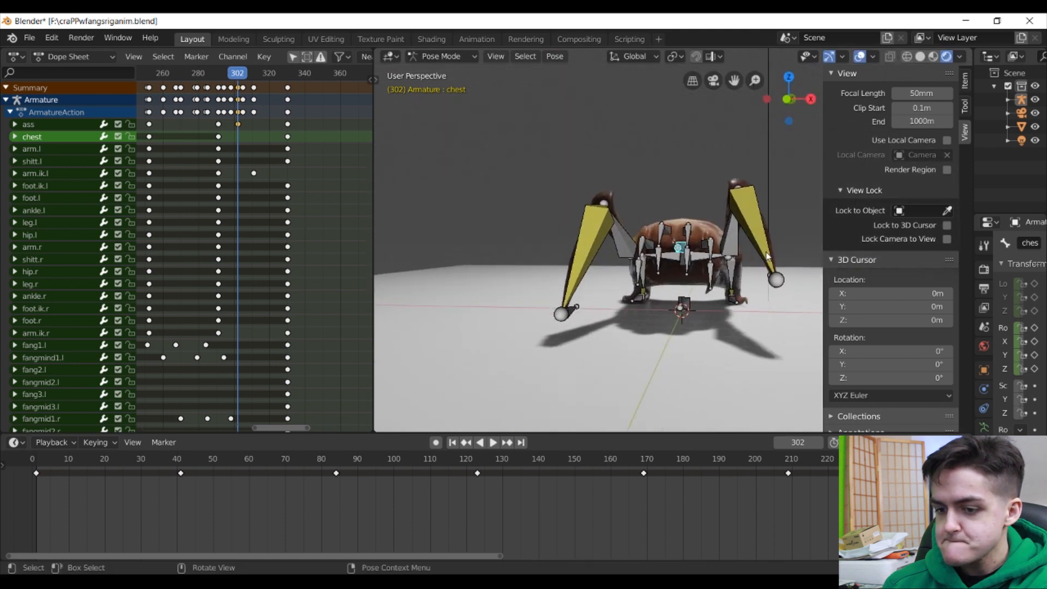
{"action": "key", "text": "r"}
{"action": "key", "text": "z"}
{"action": "right_click", "coordinate": [768, 256]}
Step: Rotate the chest bone about -10° around global Y at frame 302
{"action": "key", "text": "r"}
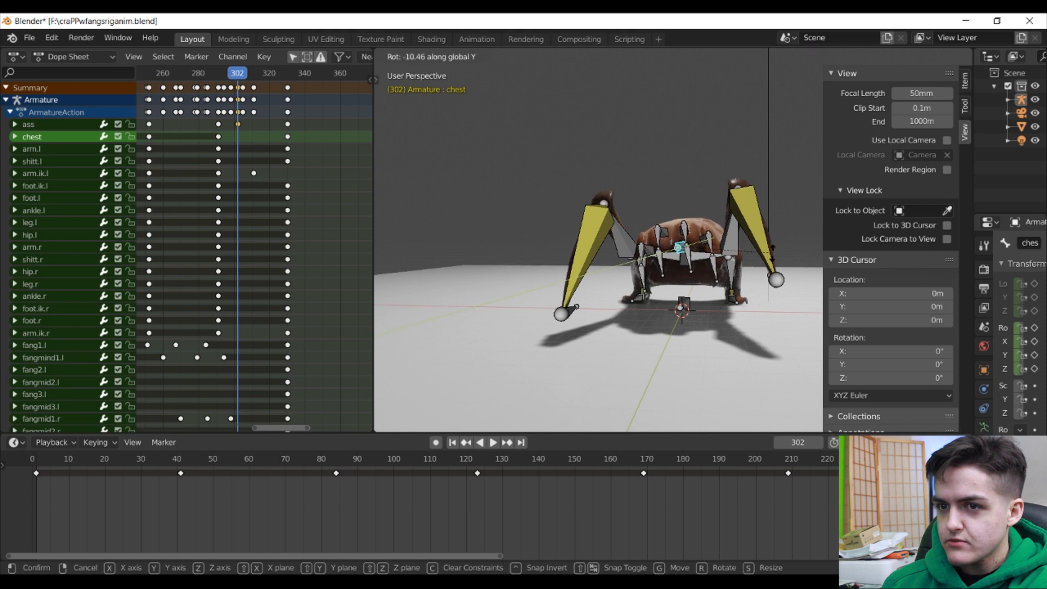
{"action": "left_click", "coordinate": [771, 253]}
{"action": "middle_click_drag", "start_coordinate": [763, 250], "coordinate": [720, 225]}
{"action": "scroll", "coordinate": [718, 235], "scroll_direction": "up", "scroll_amount": 2}
{"action": "key", "text": "r"}
{"action": "right_click", "coordinate": [717, 253]}
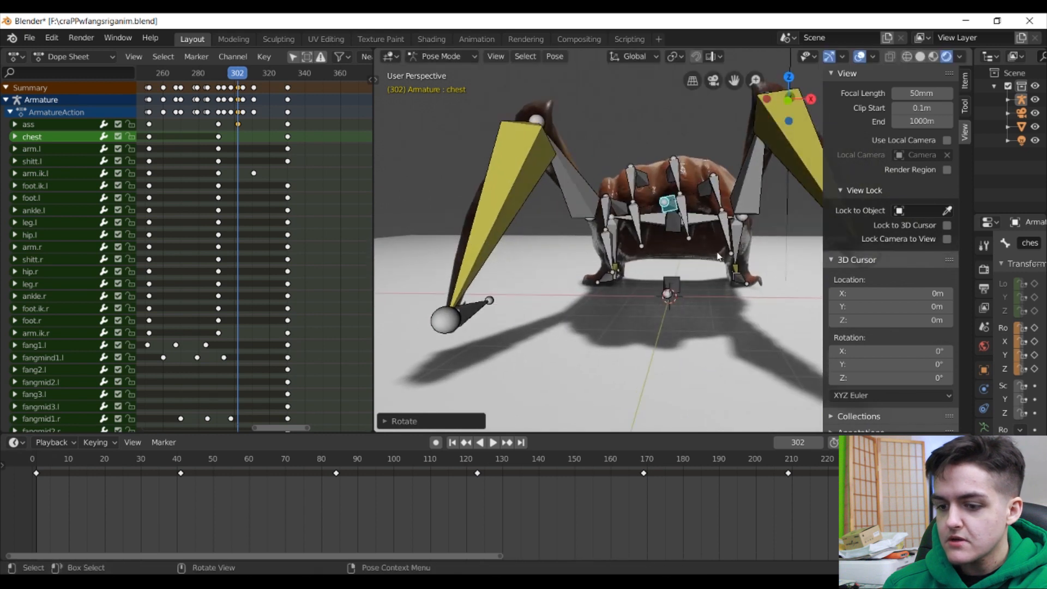
{"action": "right_click", "coordinate": [743, 297]}
Step: Shift the ass bone about 0.23 m in negative global X at frame 302 and insert a location and rotation keyframe
{"action": "middle_click_drag", "start_coordinate": [789, 239], "coordinate": [694, 222]}
{"action": "left_click", "coordinate": [752, 226]}
{"action": "middle_click_drag", "start_coordinate": [777, 236], "coordinate": [724, 215]}
{"action": "key", "text": "g"}
{"action": "key", "text": "x"}
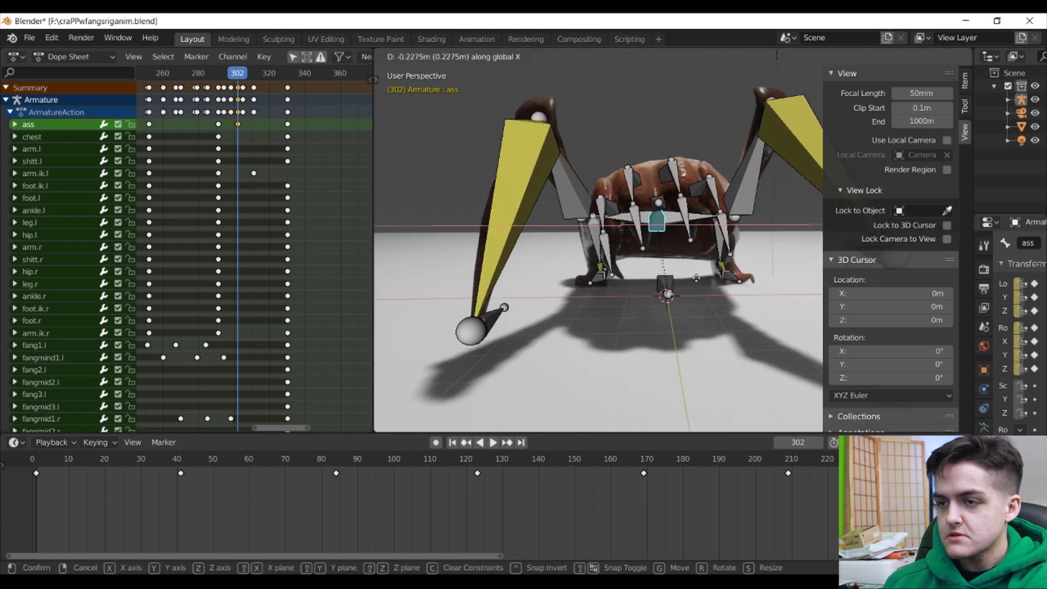
{"action": "left_click", "coordinate": [692, 279]}
{"action": "key", "text": "g"}
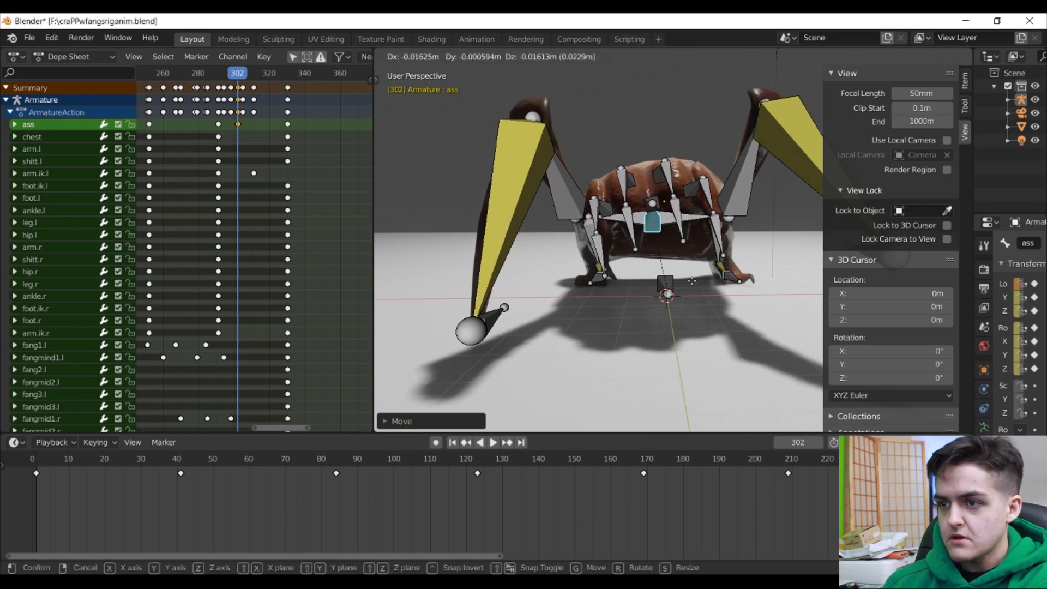
{"action": "left_click", "coordinate": [691, 280]}
{"action": "key", "text": "i"}
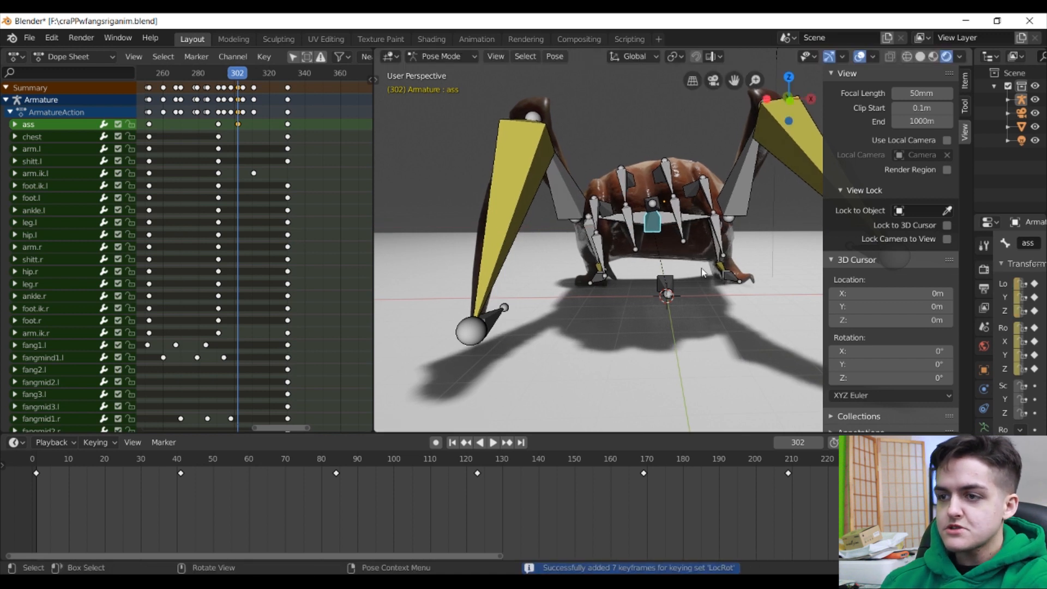
Step: Examine the anticipation pose at frame 302 from several angles and play the transition into the rearing pose
{"action": "scroll", "coordinate": [606, 246], "scroll_direction": "down", "scroll_amount": 5}
{"action": "middle_click_drag", "start_coordinate": [606, 245], "coordinate": [494, 265]}
{"action": "scroll", "coordinate": [646, 251], "scroll_direction": "up", "scroll_amount": 4}
{"action": "middle_click_drag", "start_coordinate": [651, 243], "coordinate": [689, 244]}
{"action": "scroll", "coordinate": [685, 243], "scroll_direction": "up", "scroll_amount": 3}
{"action": "scroll", "coordinate": [558, 244], "scroll_direction": "down", "scroll_amount": 4}
{"action": "middle_click_drag", "start_coordinate": [557, 247], "coordinate": [654, 243]}
{"action": "middle_click_drag", "start_coordinate": [553, 304], "coordinate": [610, 263]}
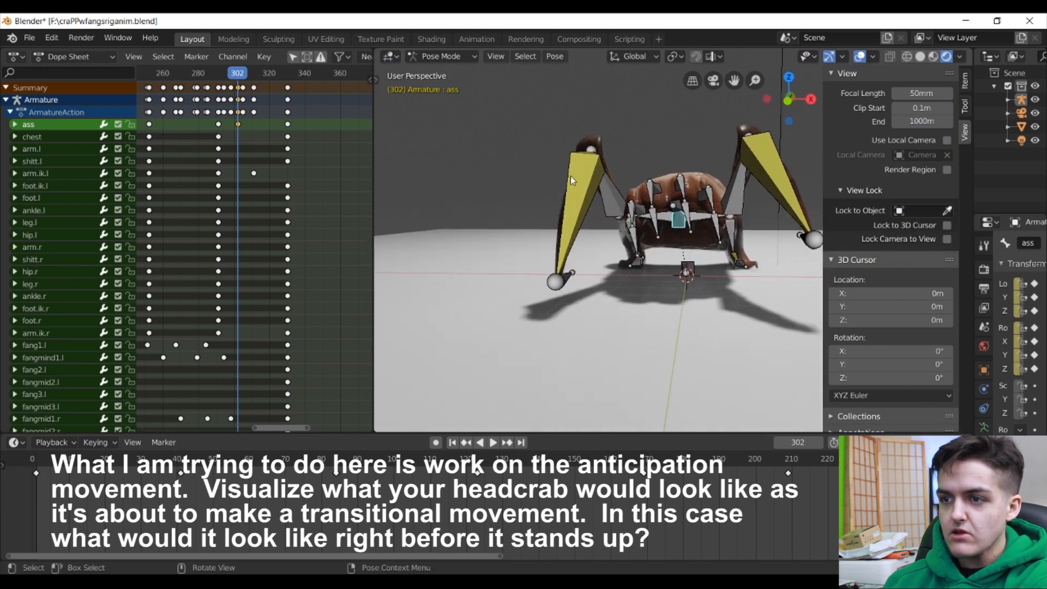
{"action": "middle_click_drag", "start_coordinate": [745, 211], "coordinate": [698, 197]}
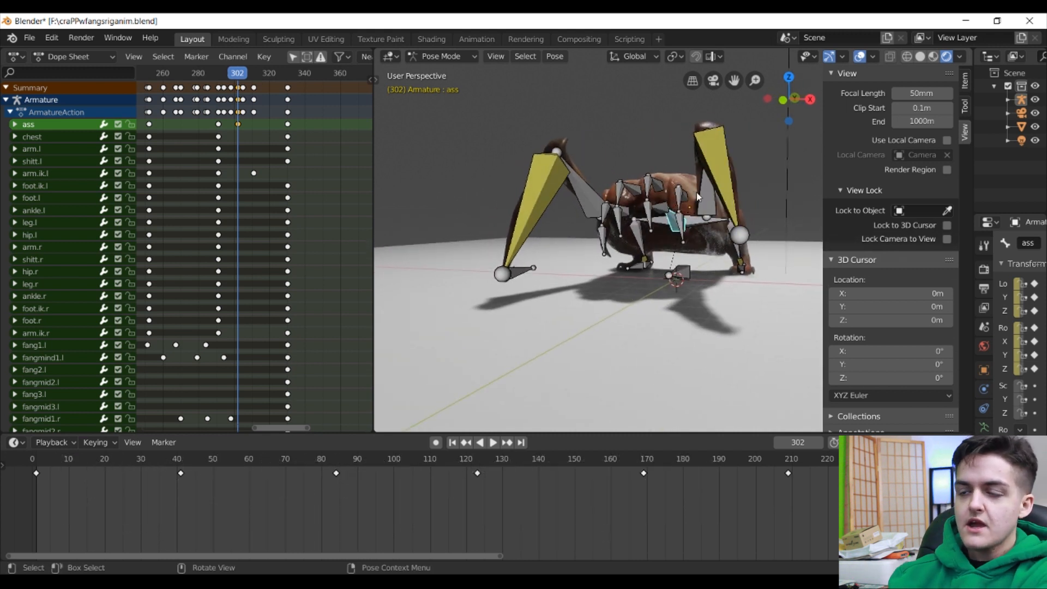
{"action": "middle_click_drag", "start_coordinate": [695, 192], "coordinate": [643, 190]}
{"action": "left_click_drag", "start_coordinate": [235, 75], "coordinate": [260, 87]}
{"action": "key", "text": "space"}
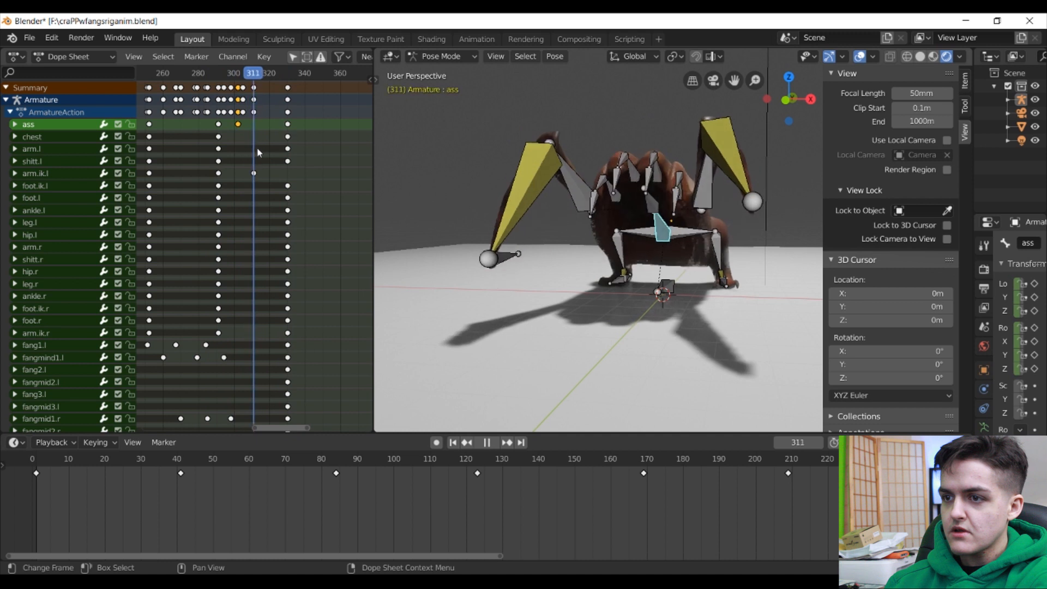
{"action": "key", "text": "space"}
Step: Try the ass bone's anticipation keyframe earlier, at about frame 297, and play back the transition
{"action": "left_click", "coordinate": [240, 127]}
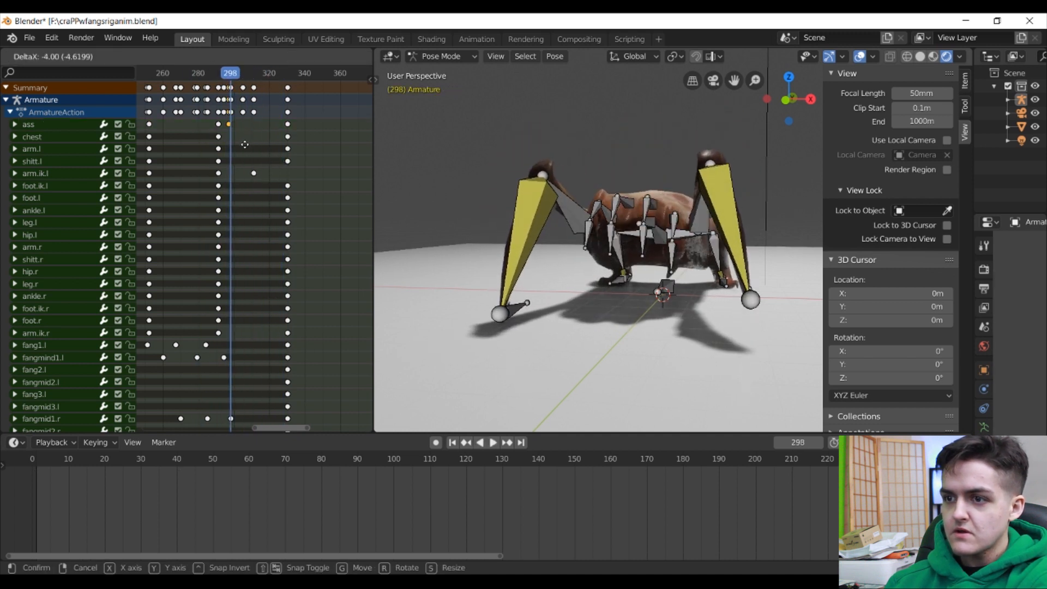
{"action": "left_click", "coordinate": [244, 142]}
{"action": "left_click", "coordinate": [205, 73]}
{"action": "key", "text": "space"}
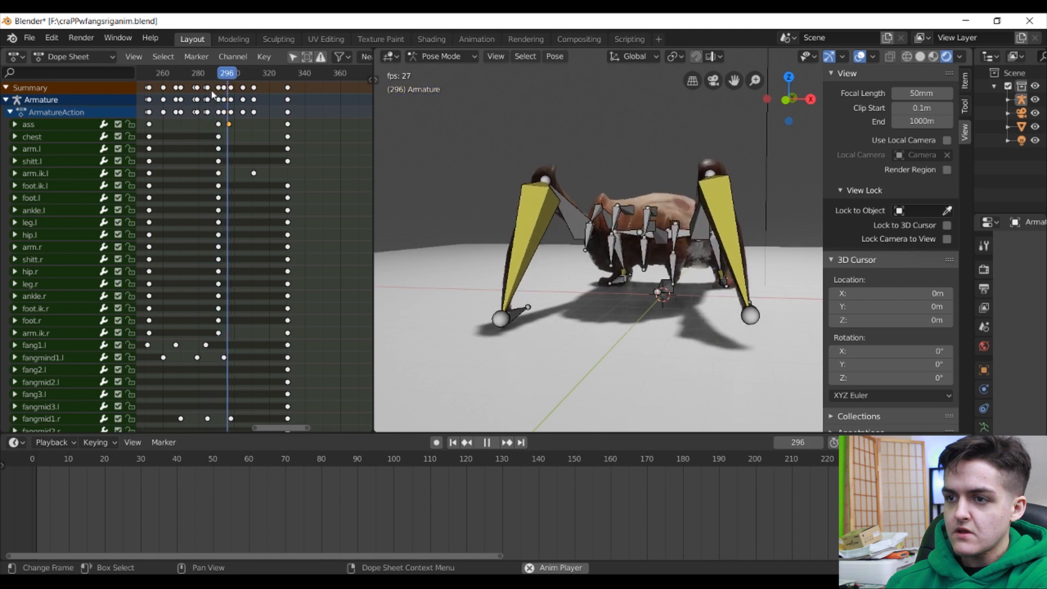
{"action": "key", "text": "space"}
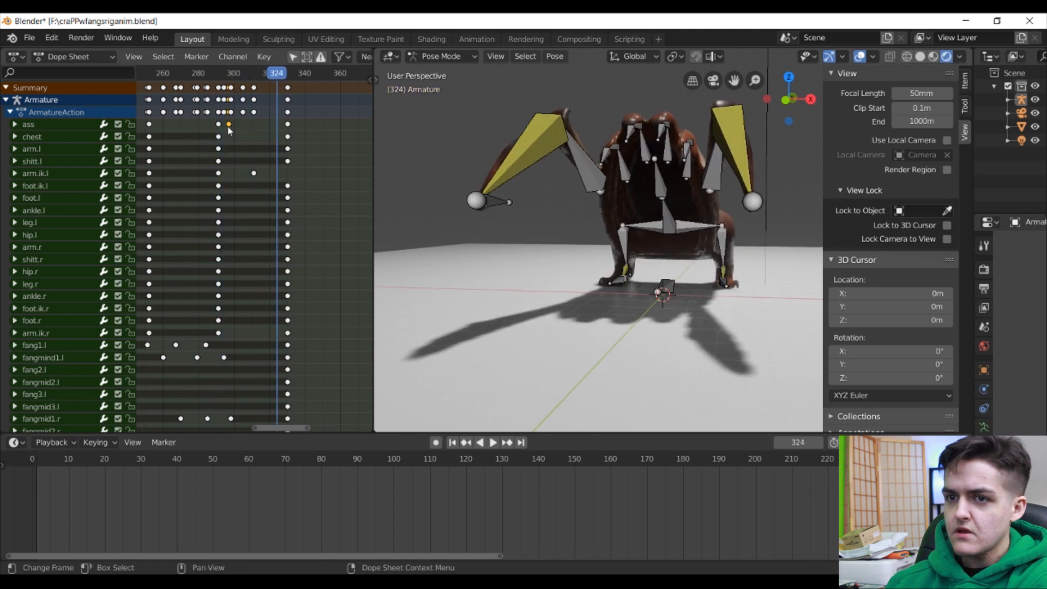
Step: Move the ass bone's anticipation keyframe later, to about frame 308, and play back the new timing
{"action": "key", "text": "g"}
{"action": "left_click", "coordinate": [251, 131]}
{"action": "left_click", "coordinate": [215, 73]}
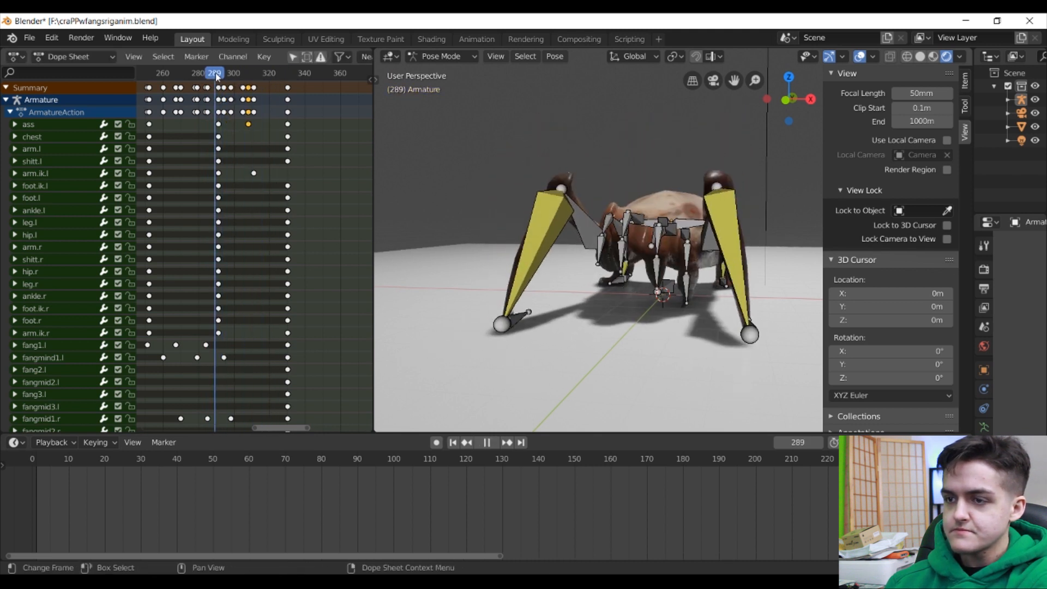
{"action": "key", "text": "space"}
{"action": "key", "text": "space"}
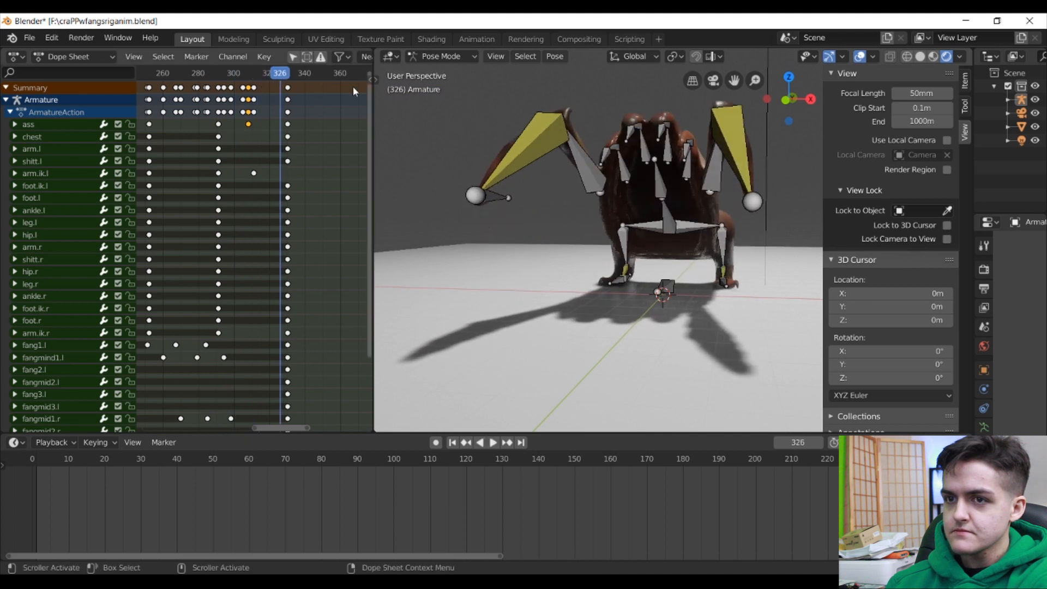
{"action": "left_click", "coordinate": [198, 75]}
{"action": "key", "text": "space"}
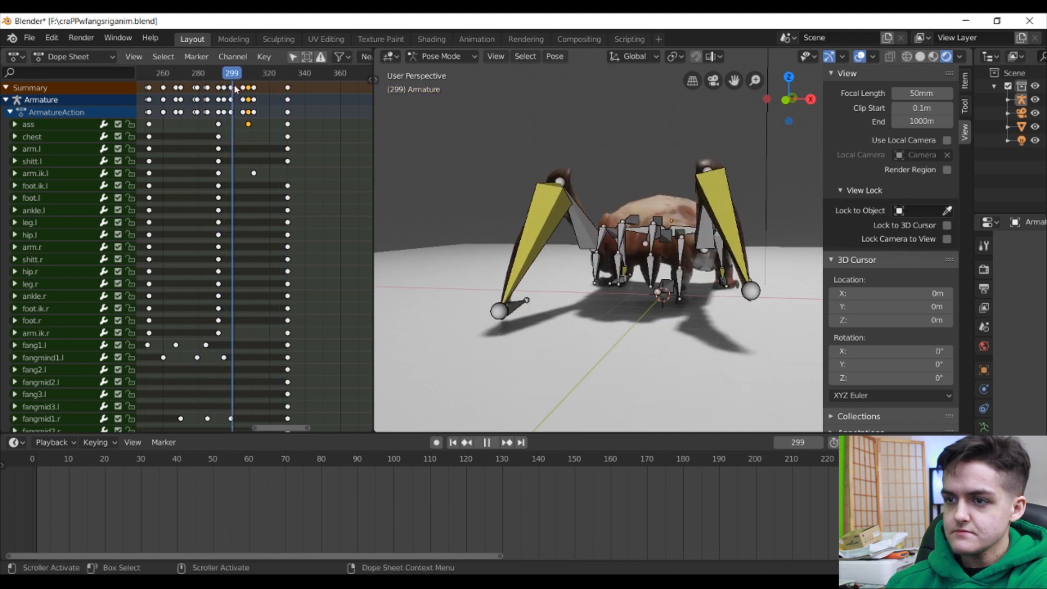
Step: Copy the arm.ik.r bone's keyframe from frame 291 to about frame 307 and play back the new arm timing
{"action": "left_click_drag", "start_coordinate": [245, 90], "coordinate": [235, 94]}
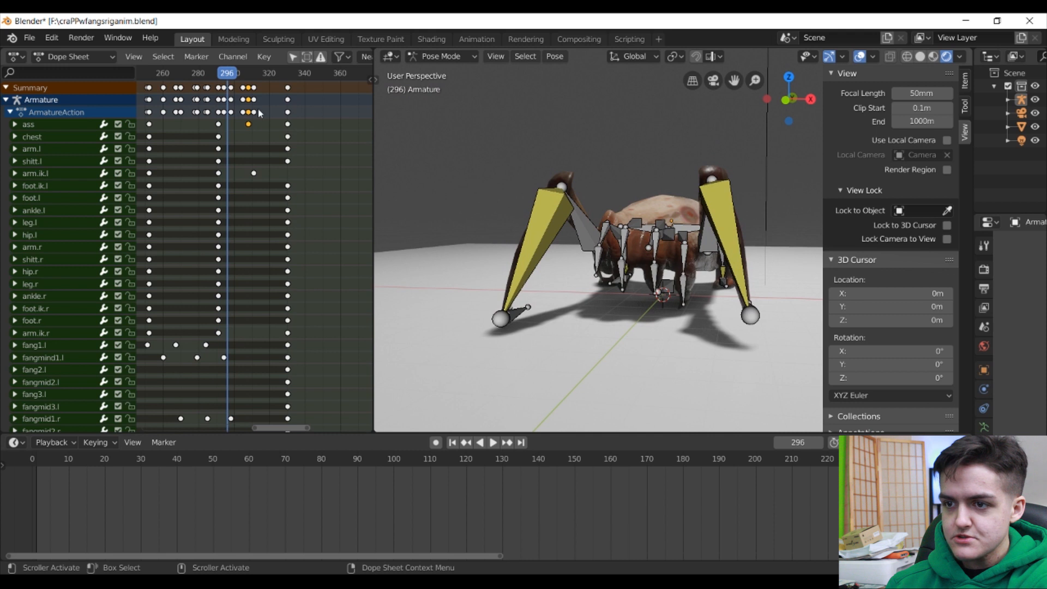
{"action": "left_click", "coordinate": [514, 313]}
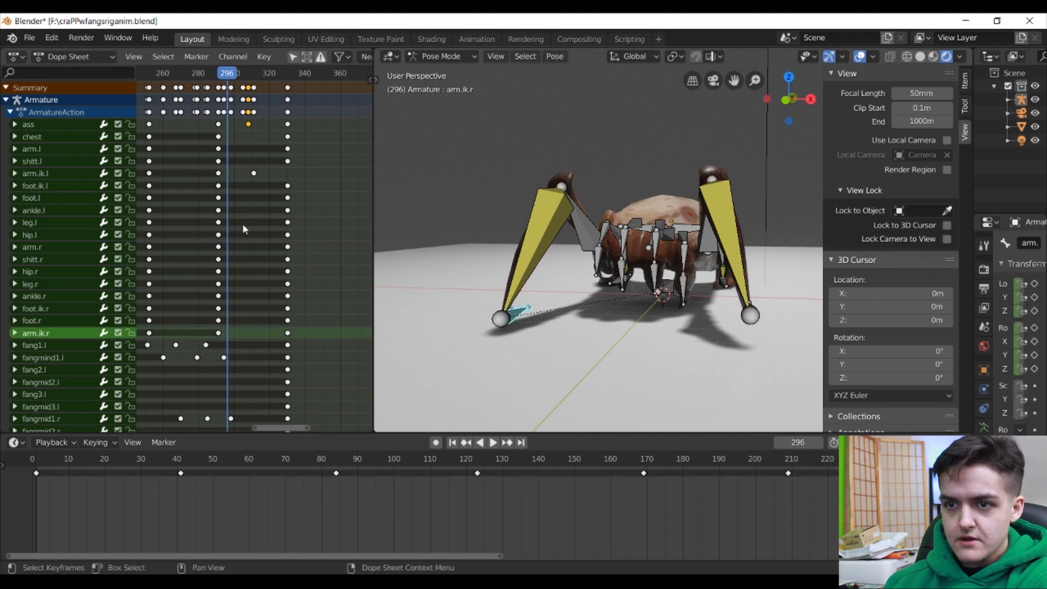
{"action": "left_click", "coordinate": [220, 333]}
{"action": "key", "text": "g"}
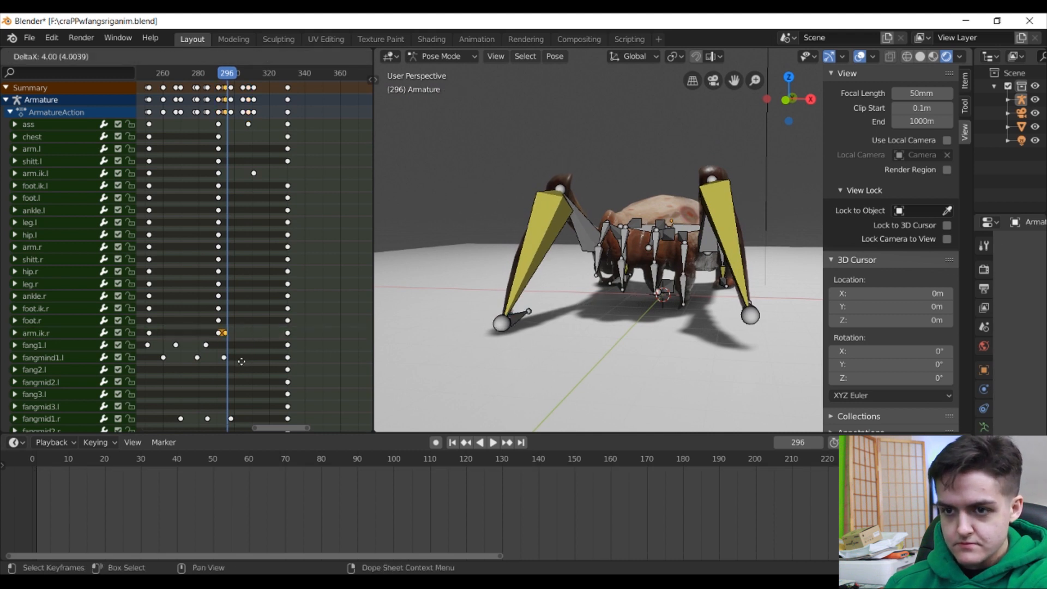
{"action": "left_click", "coordinate": [521, 324]}
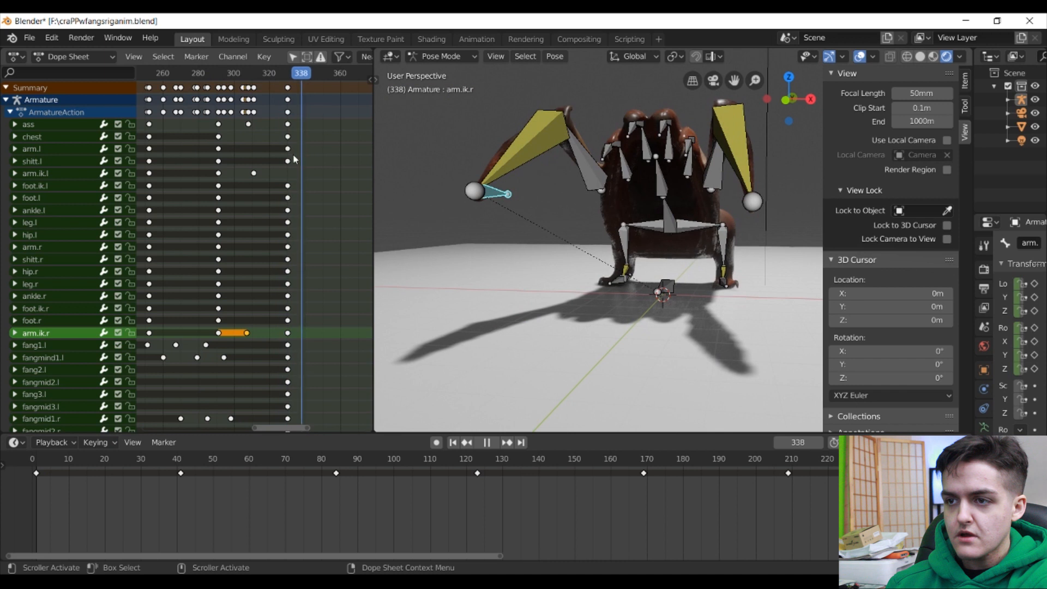
{"action": "key", "text": "space"}
{"action": "left_click_drag", "start_coordinate": [289, 170], "coordinate": [195, 169]}
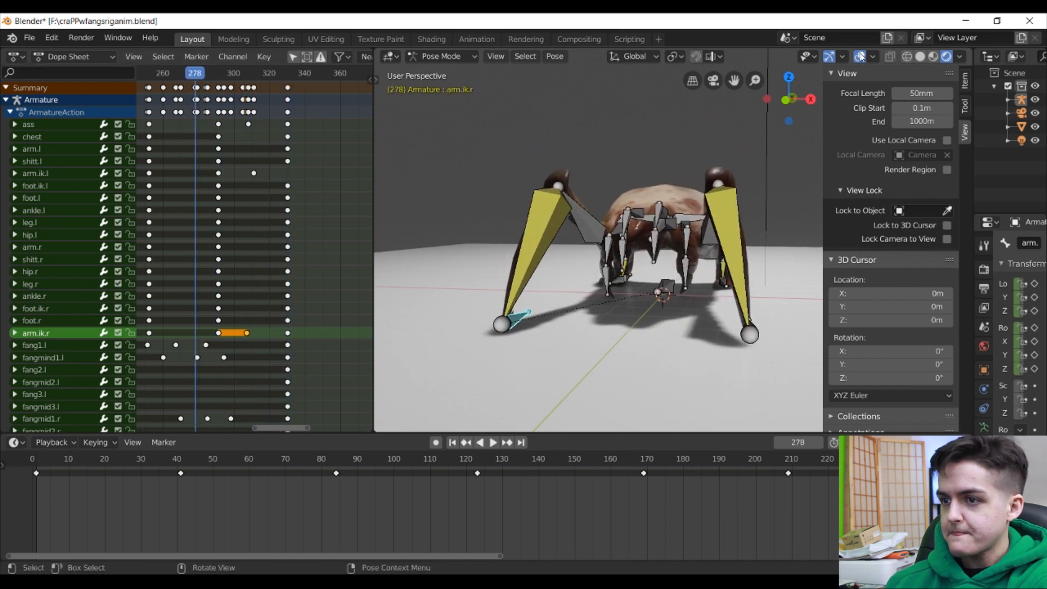
Step: Hide the viewport overlays and play the creature's crouch and rise from the side and the front
{"action": "left_click", "coordinate": [860, 56]}
{"action": "scroll", "coordinate": [614, 173], "scroll_direction": "down", "scroll_amount": 2}
{"action": "scroll", "coordinate": [623, 185], "scroll_direction": "up", "scroll_amount": 3}
{"action": "middle_click_drag", "start_coordinate": [622, 187], "coordinate": [630, 193]}
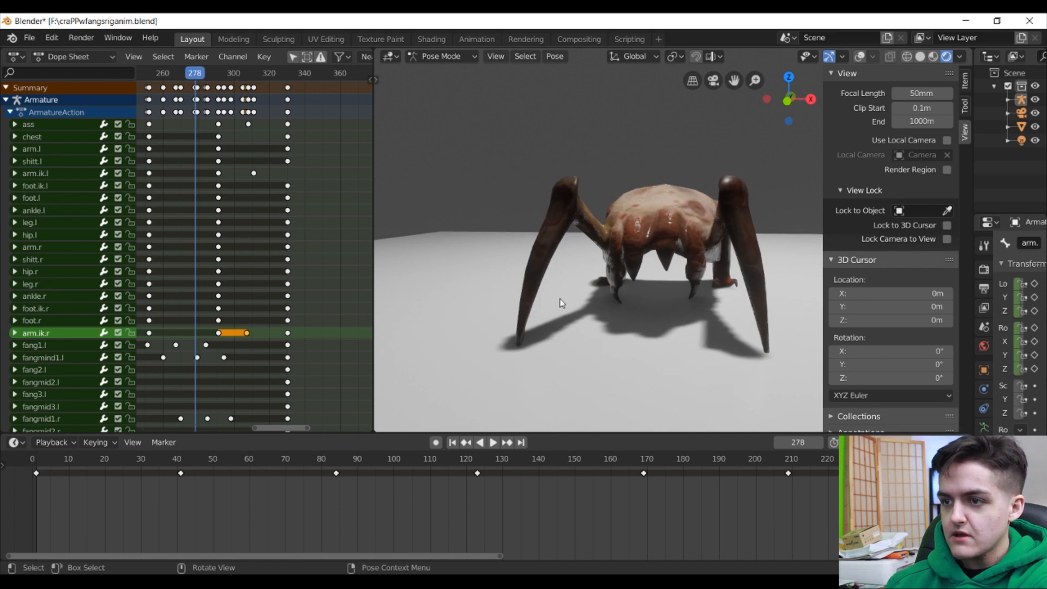
{"action": "middle_click_drag", "start_coordinate": [715, 227], "coordinate": [608, 197]}
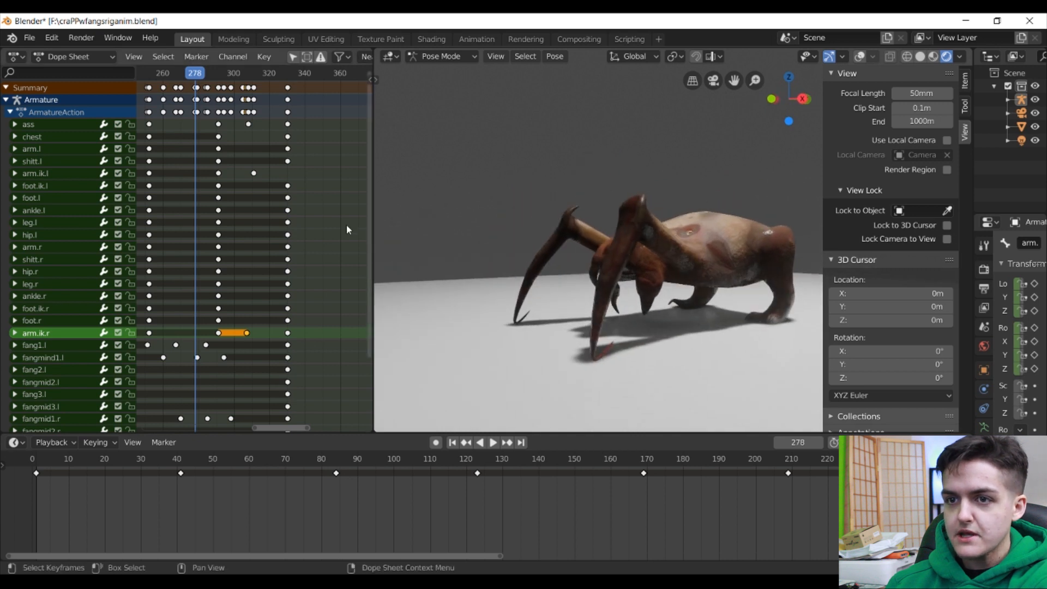
{"action": "key", "text": "space"}
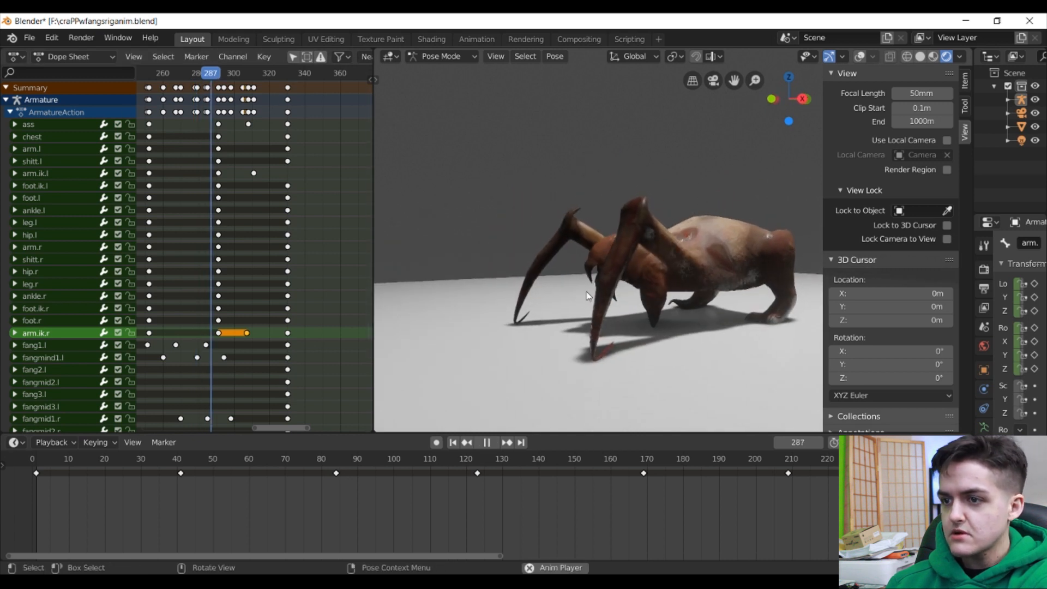
{"action": "middle_click_drag", "start_coordinate": [524, 270], "coordinate": [600, 301]}
{"action": "scroll", "coordinate": [579, 302], "scroll_direction": "down", "scroll_amount": 3}
{"action": "key", "text": "space"}
{"action": "left_click", "coordinate": [309, 73]}
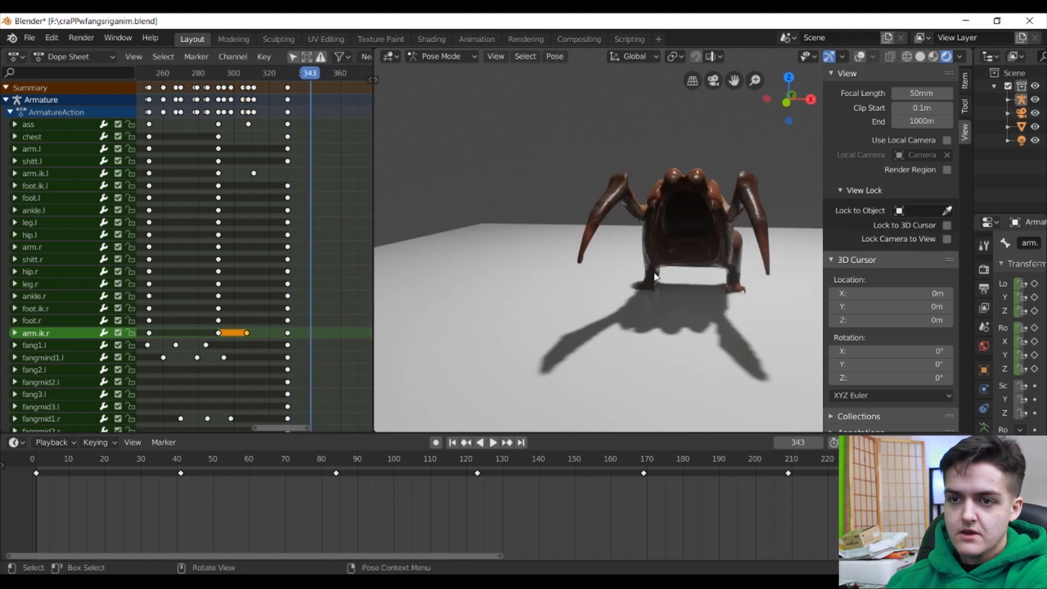
{"action": "left_click_drag", "start_coordinate": [276, 76], "coordinate": [175, 74]}
Step: Show the viewport overlays again and examine the arm lift at about frame 304 from several angles
{"action": "left_click", "coordinate": [859, 56]}
{"action": "middle_click_drag", "start_coordinate": [684, 187], "coordinate": [616, 219]}
{"action": "key", "text": "space"}
{"action": "key", "text": "space"}
{"action": "middle_click_drag", "start_coordinate": [676, 262], "coordinate": [497, 299]}
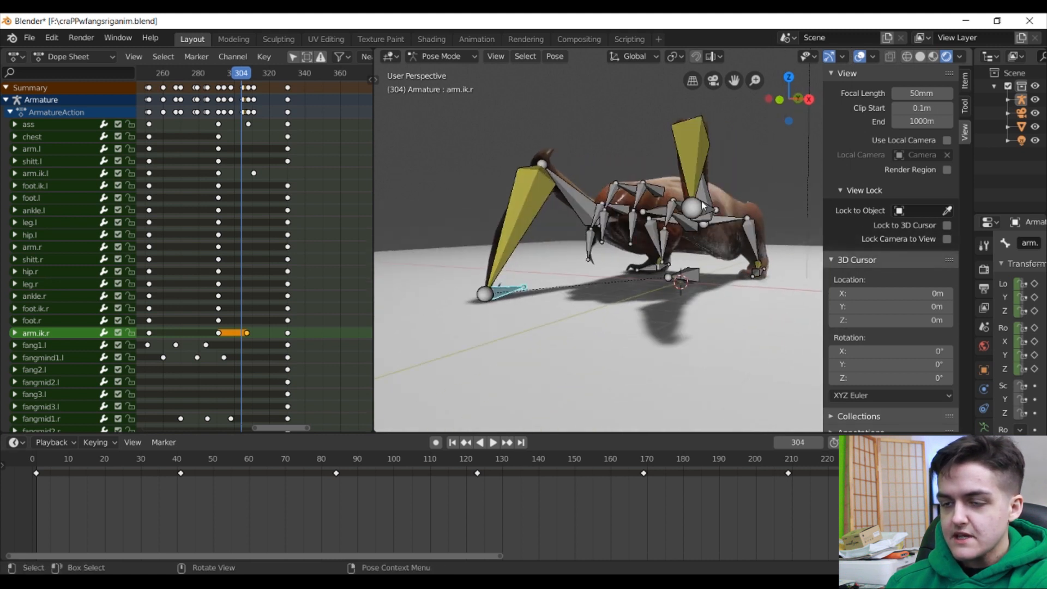
{"action": "middle_click_drag", "start_coordinate": [678, 213], "coordinate": [649, 207]}
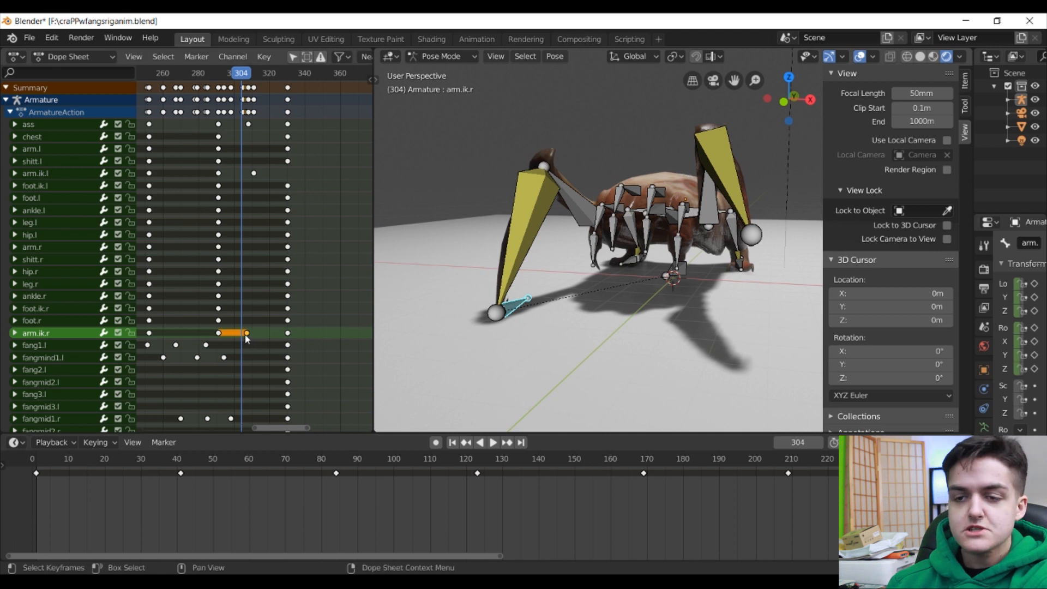
Step: Scrub between frames 291 and 330 to check the arm.ik.r keyframes and play back the arm lift
{"action": "left_click", "coordinate": [287, 334]}
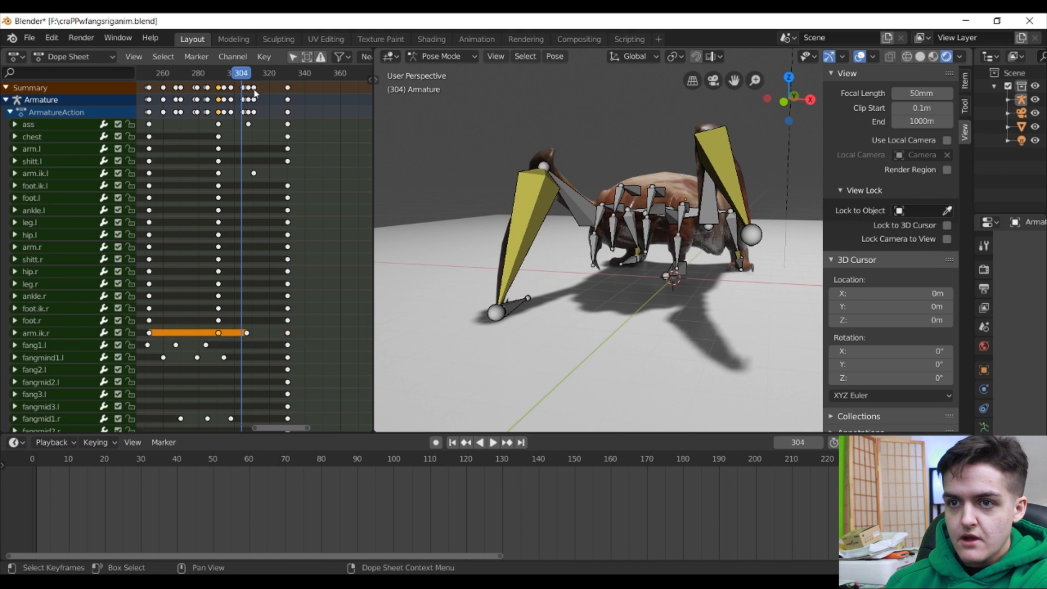
{"action": "mouse_move", "coordinate": [240, 75]}
{"action": "left_mouse_down"}
{"action": "mouse_move", "coordinate": [212, 73]}
{"action": "mouse_move", "coordinate": [230, 73]}
{"action": "left_mouse_up"}
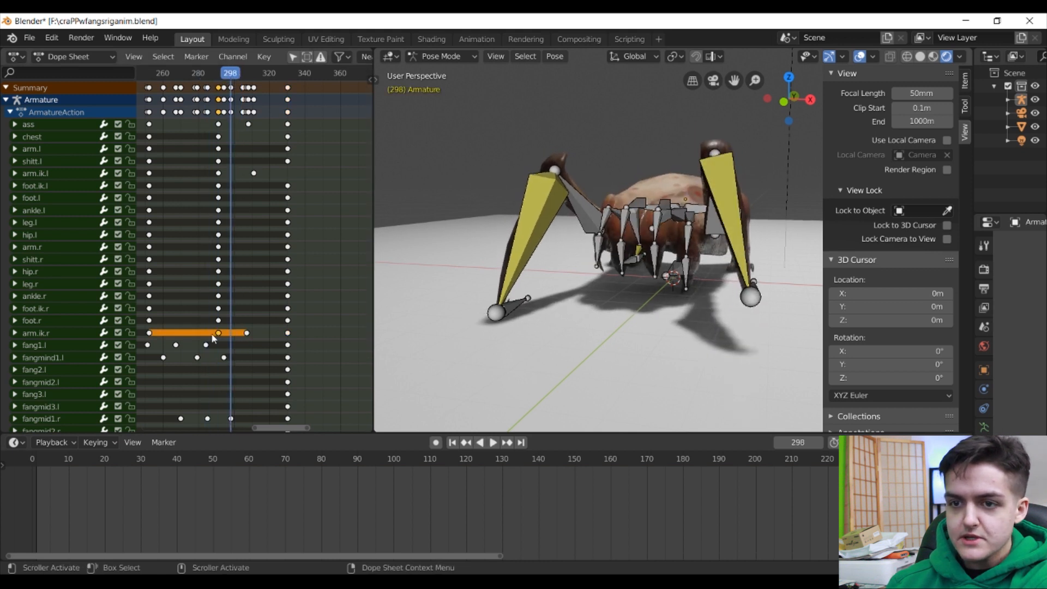
{"action": "left_click_drag", "start_coordinate": [238, 74], "coordinate": [220, 79]}
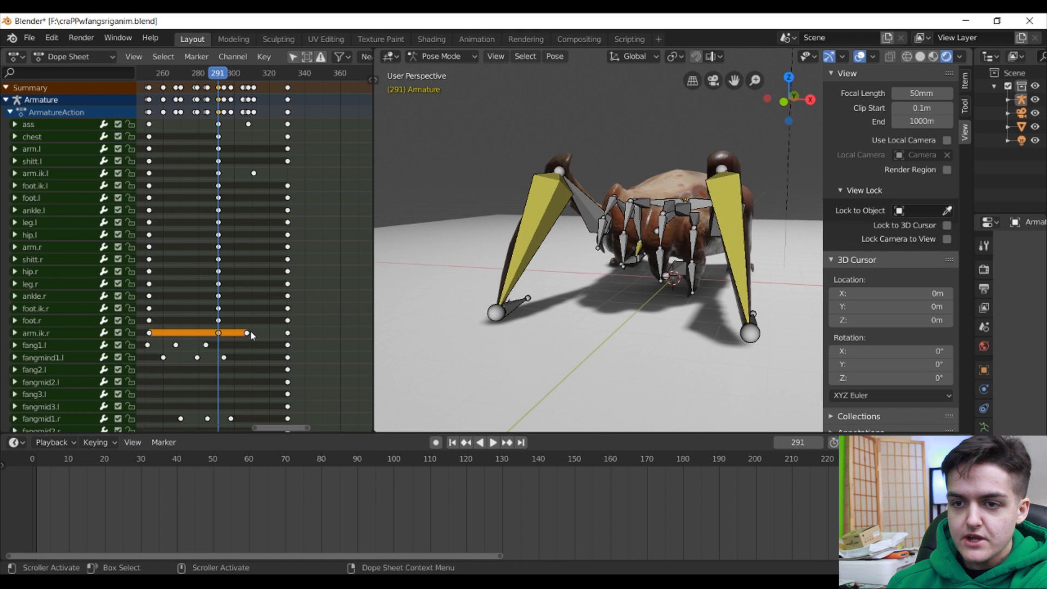
{"action": "left_click_drag", "start_coordinate": [217, 75], "coordinate": [283, 109]}
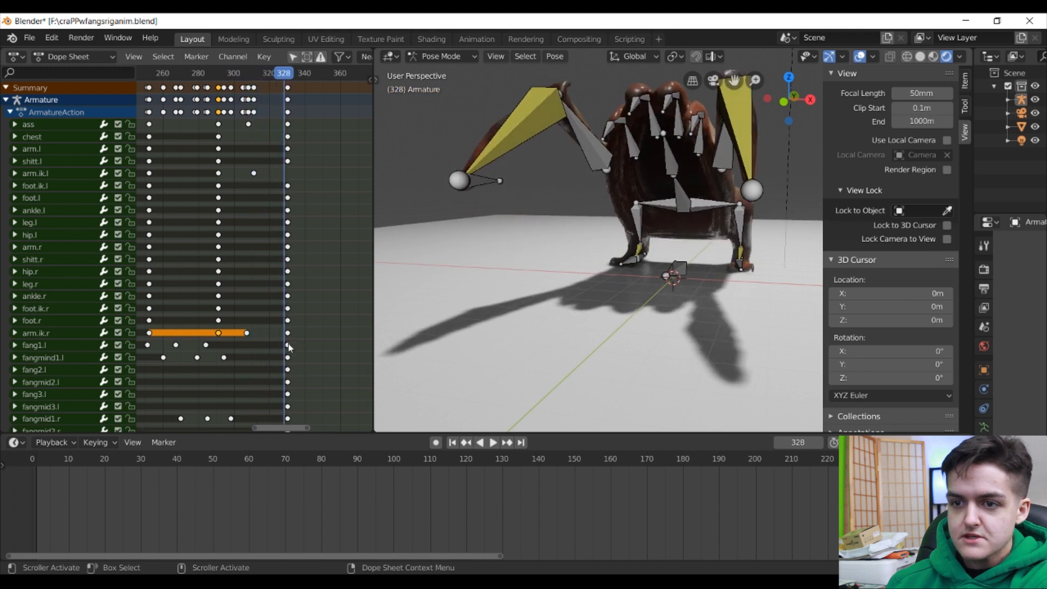
{"action": "left_click", "coordinate": [487, 178]}
{"action": "left_click_drag", "start_coordinate": [286, 74], "coordinate": [289, 76]}
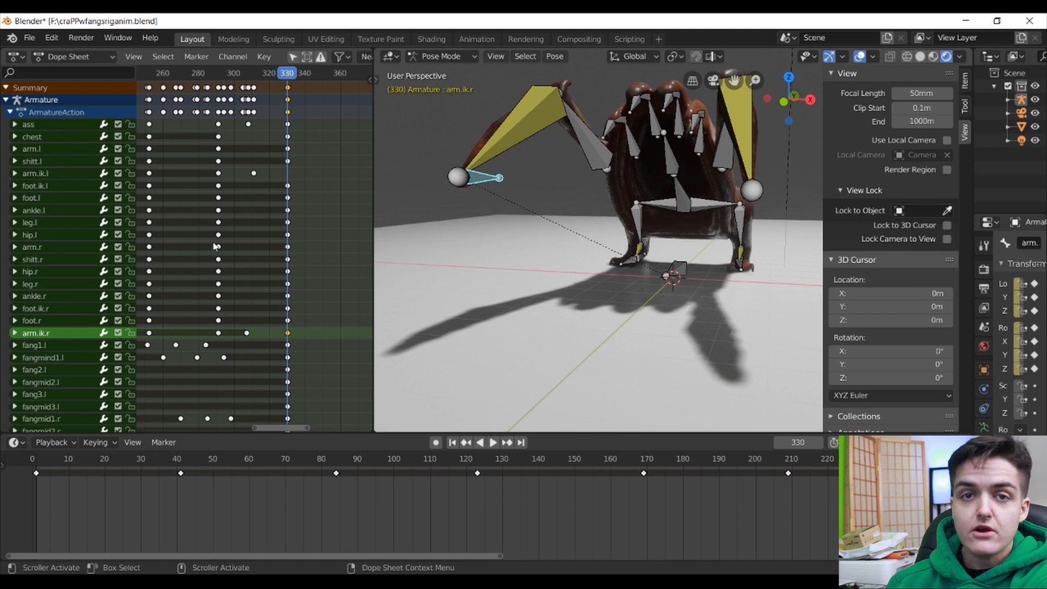
{"action": "key", "text": "space"}
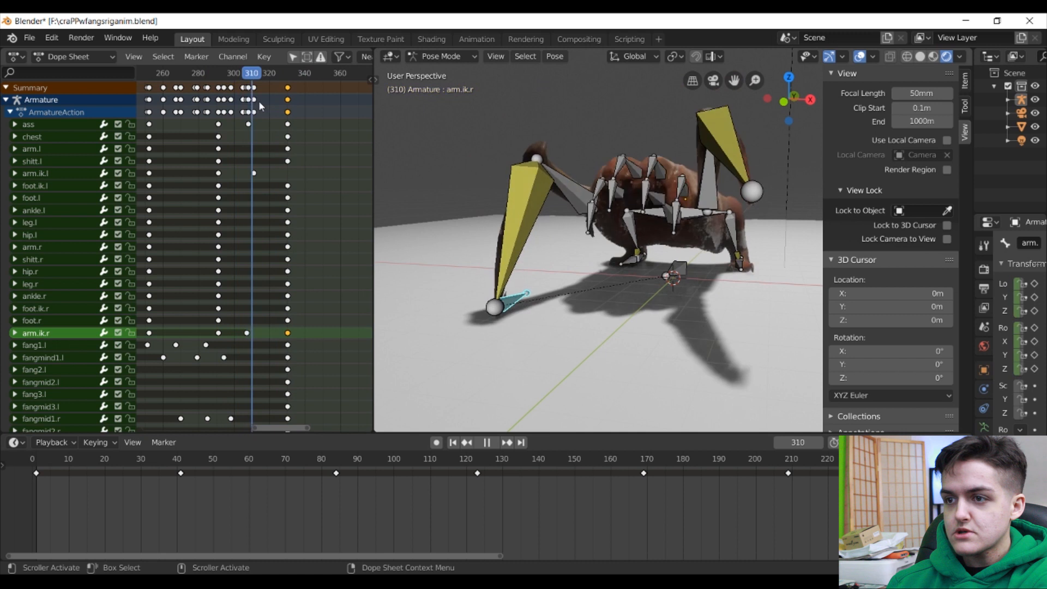
Step: Try shifting the ass bone in negative global X at frame 295 with two successive moves
{"action": "middle_click_drag", "start_coordinate": [617, 215], "coordinate": [582, 254]}
{"action": "left_click", "coordinate": [726, 210]}
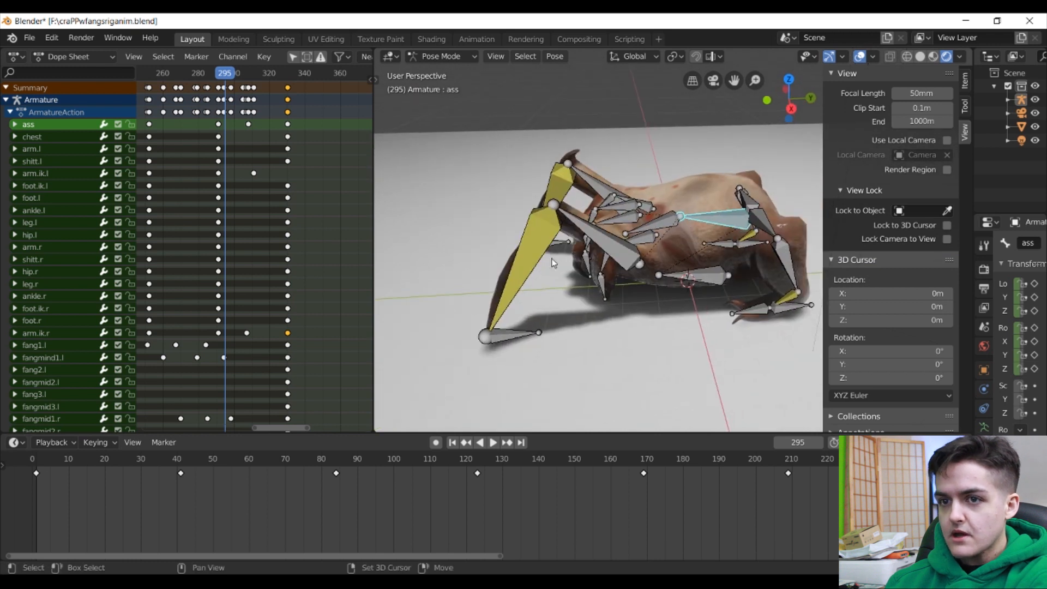
{"action": "middle_click_drag", "start_coordinate": [709, 218], "coordinate": [725, 216]}
{"action": "key", "text": "g"}
{"action": "key", "text": "x"}
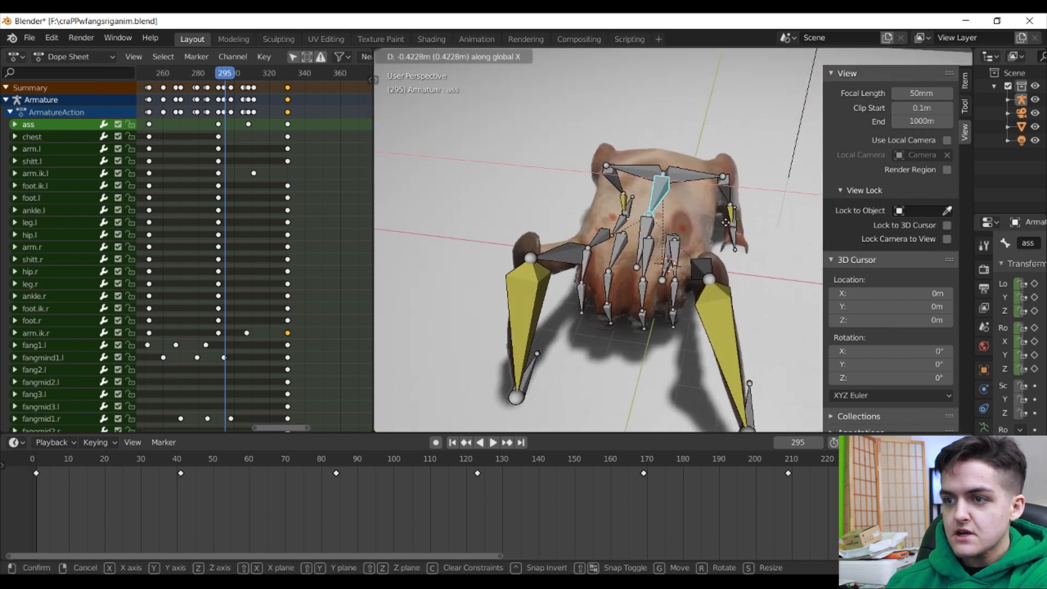
{"action": "left_click", "coordinate": [711, 238]}
{"action": "middle_click_drag", "start_coordinate": [710, 239], "coordinate": [682, 235]}
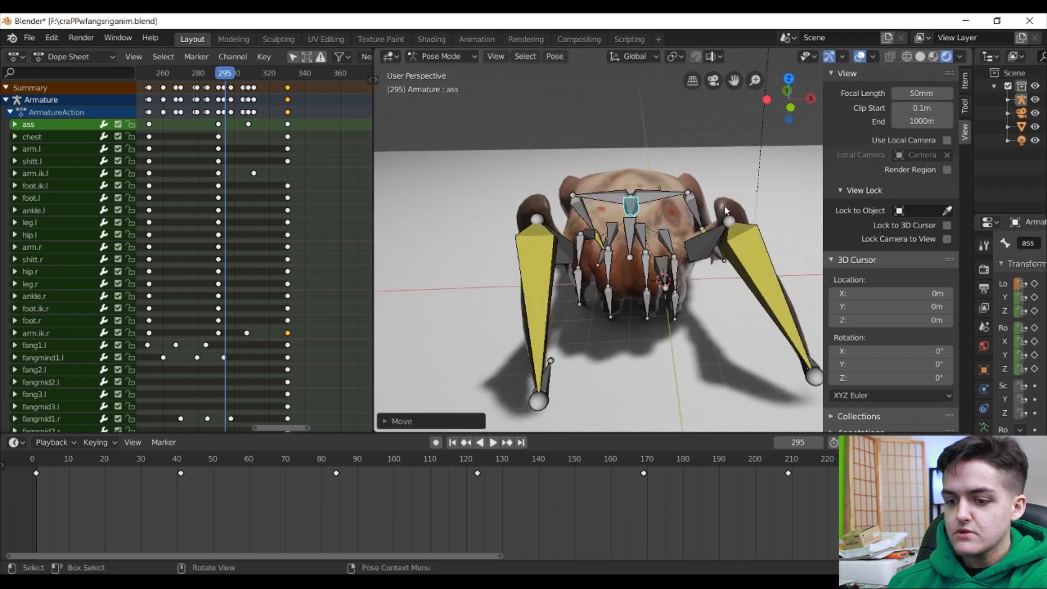
{"action": "key", "text": "g"}
{"action": "key", "text": "x"}
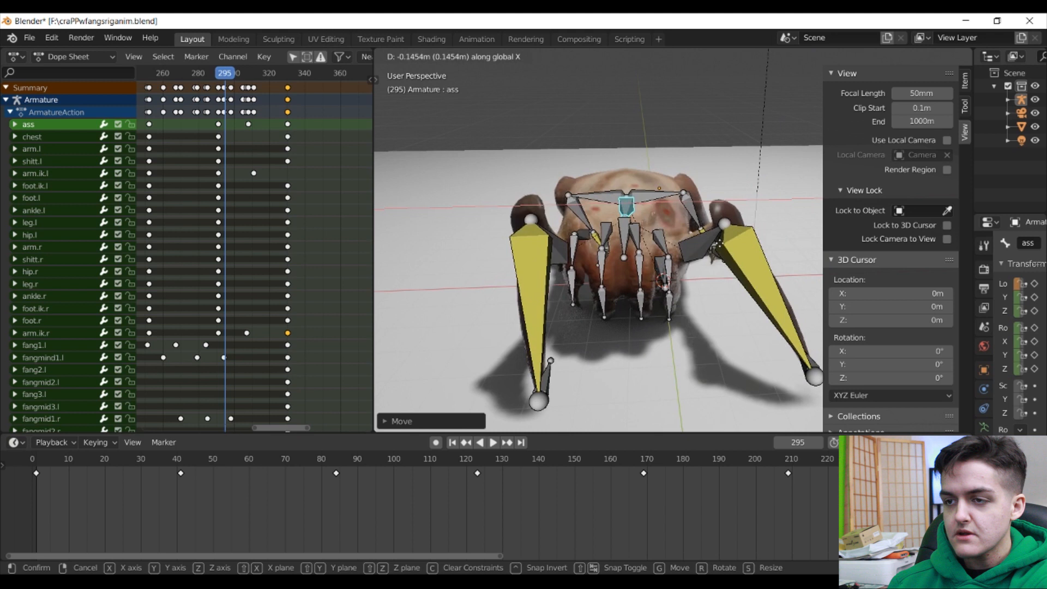
{"action": "left_click", "coordinate": [725, 240]}
{"action": "middle_click_drag", "start_coordinate": [725, 240], "coordinate": [643, 188]}
Step: Hide the viewport overlays and play the rise into the rearing pose at frame 330
{"action": "left_click_drag", "start_coordinate": [228, 73], "coordinate": [250, 73]}
{"action": "left_click", "coordinate": [859, 56]}
{"action": "middle_click_drag", "start_coordinate": [655, 163], "coordinate": [488, 240]}
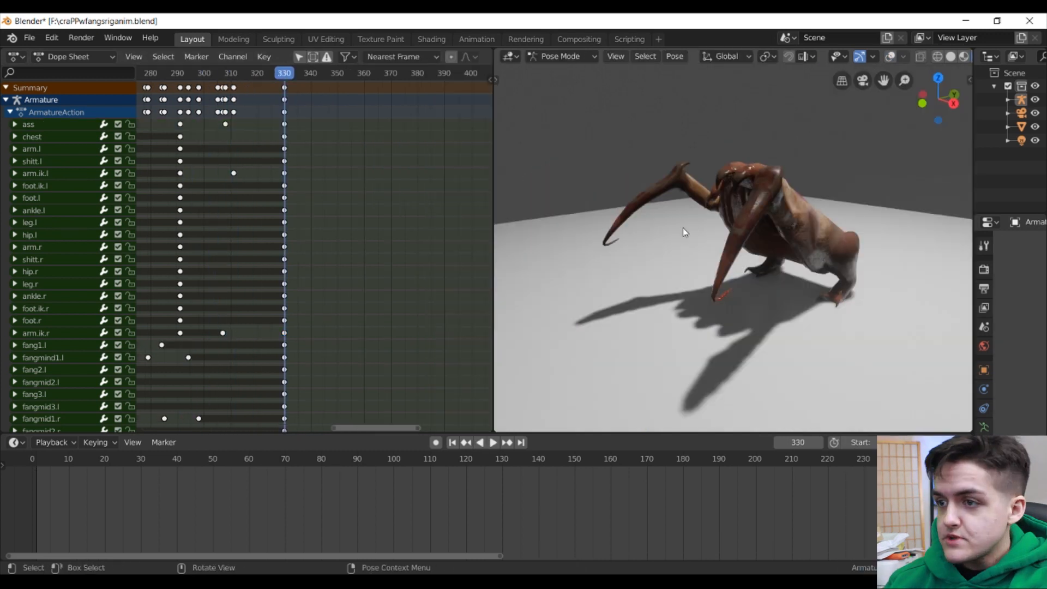
{"action": "middle_click_drag", "start_coordinate": [685, 232], "coordinate": [731, 240]}
{"action": "key", "text": "space"}
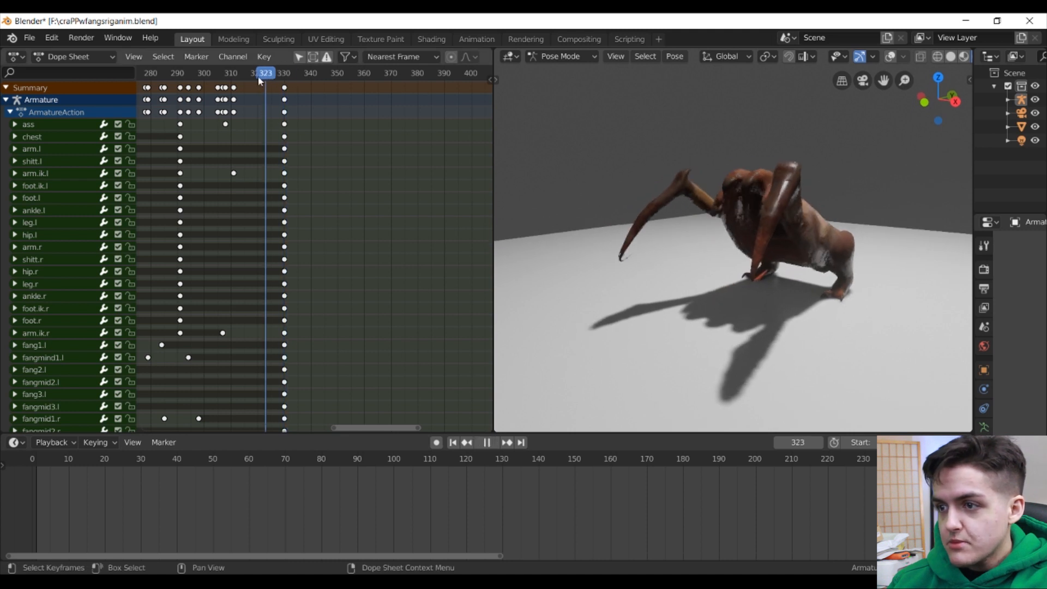
{"action": "left_click_drag", "start_coordinate": [249, 105], "coordinate": [290, 136]}
{"action": "key", "text": "space"}
Step: Play past frame 330 and examine the rearing pose at frame 350 from the side
{"action": "mouse_move", "coordinate": [639, 175]}
{"action": "middle_mouse_down"}
{"action": "mouse_move", "coordinate": [710, 188]}
{"action": "mouse_move", "coordinate": [633, 177]}
{"action": "mouse_move", "coordinate": [646, 175]}
{"action": "middle_mouse_up"}
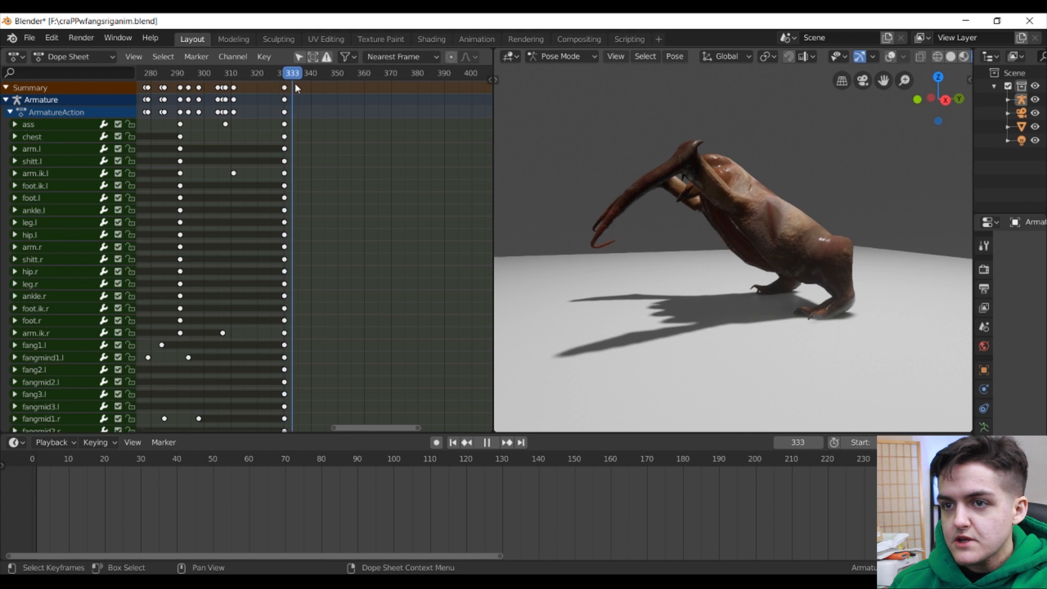
{"action": "key", "text": "space"}
{"action": "middle_click_drag", "start_coordinate": [655, 207], "coordinate": [706, 234]}
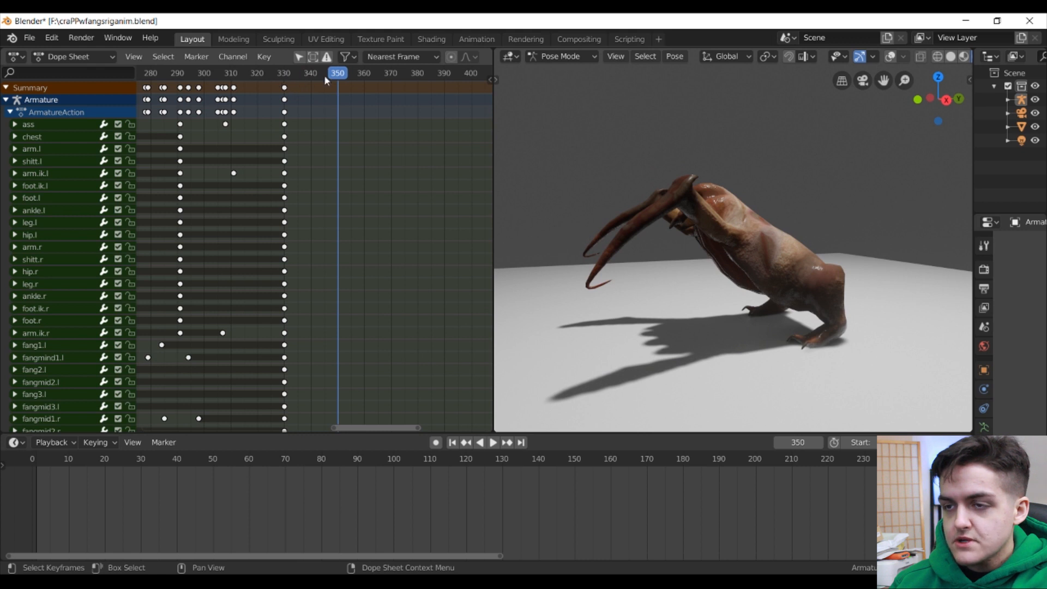
{"action": "middle_click_drag", "start_coordinate": [675, 180], "coordinate": [709, 198]}
{"action": "middle_click_drag", "start_coordinate": [782, 235], "coordinate": [806, 224]}
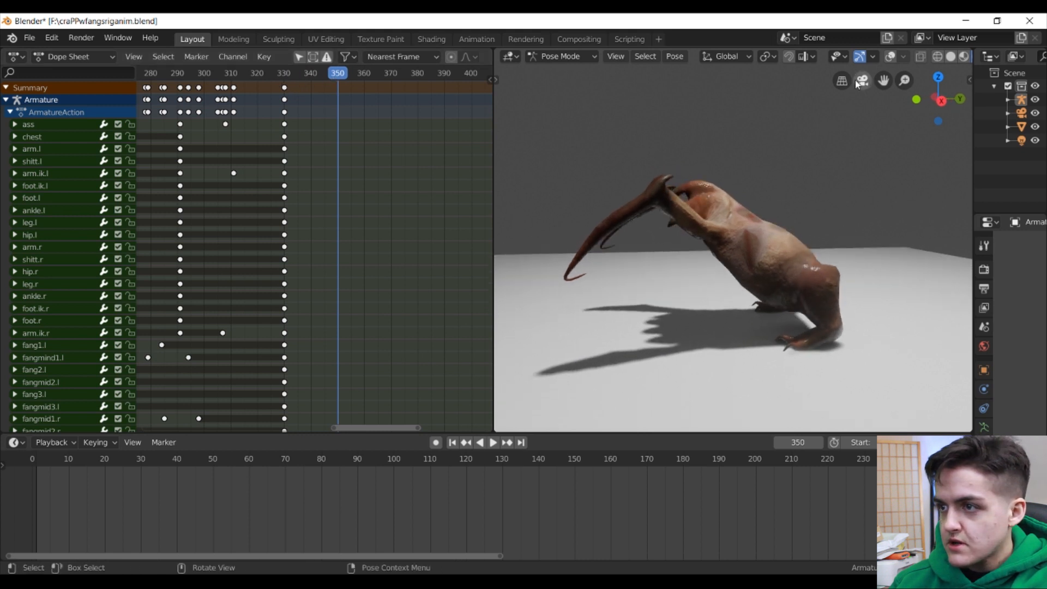
Step: Show the viewport overlays and move the ass bone about 0.31 m in positive global Y at frame 340
{"action": "left_click", "coordinate": [889, 56]}
{"action": "middle_click_drag", "start_coordinate": [834, 120], "coordinate": [768, 149], "text": "shift"}
{"action": "scroll", "coordinate": [769, 150], "scroll_direction": "up", "scroll_amount": 5}
{"action": "middle_click_drag", "start_coordinate": [807, 362], "coordinate": [816, 327]}
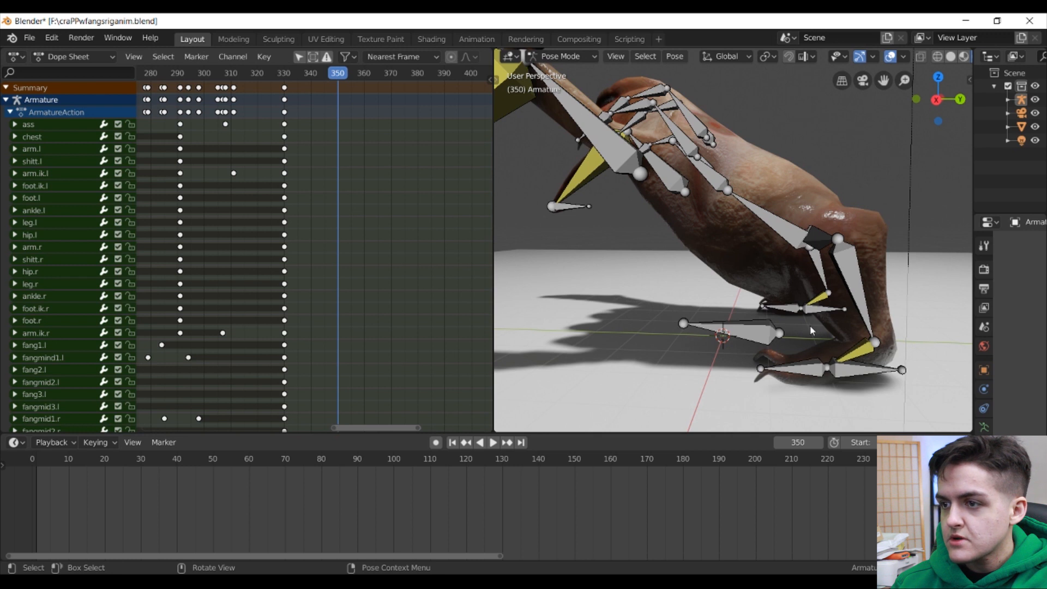
{"action": "scroll", "coordinate": [829, 292], "scroll_direction": "down", "scroll_amount": 3}
{"action": "middle_click_drag", "start_coordinate": [784, 306], "coordinate": [818, 303]}
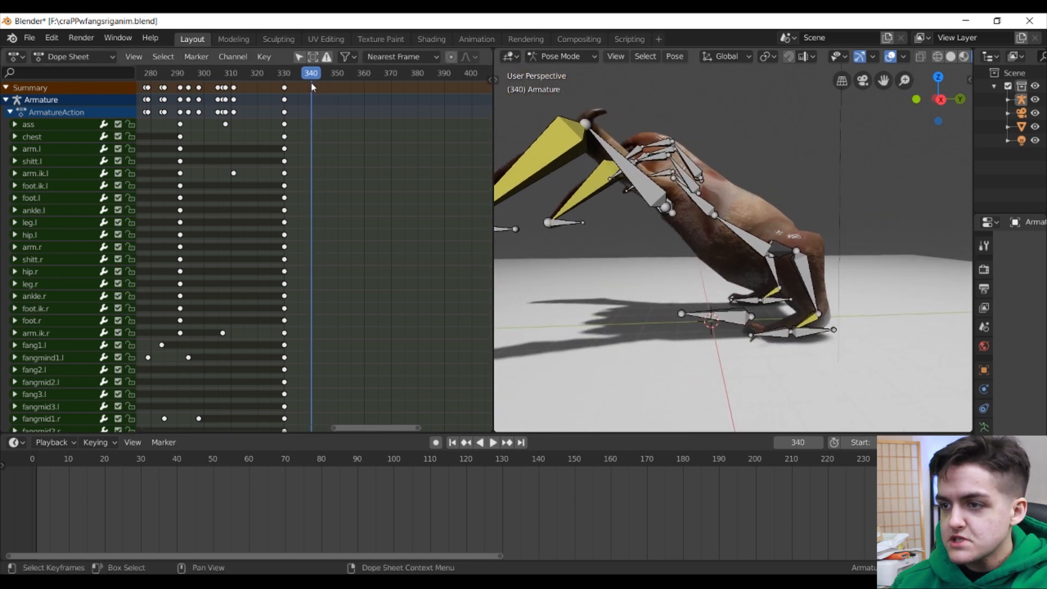
{"action": "left_click", "coordinate": [751, 238]}
{"action": "middle_click_drag", "start_coordinate": [790, 262], "coordinate": [782, 261]}
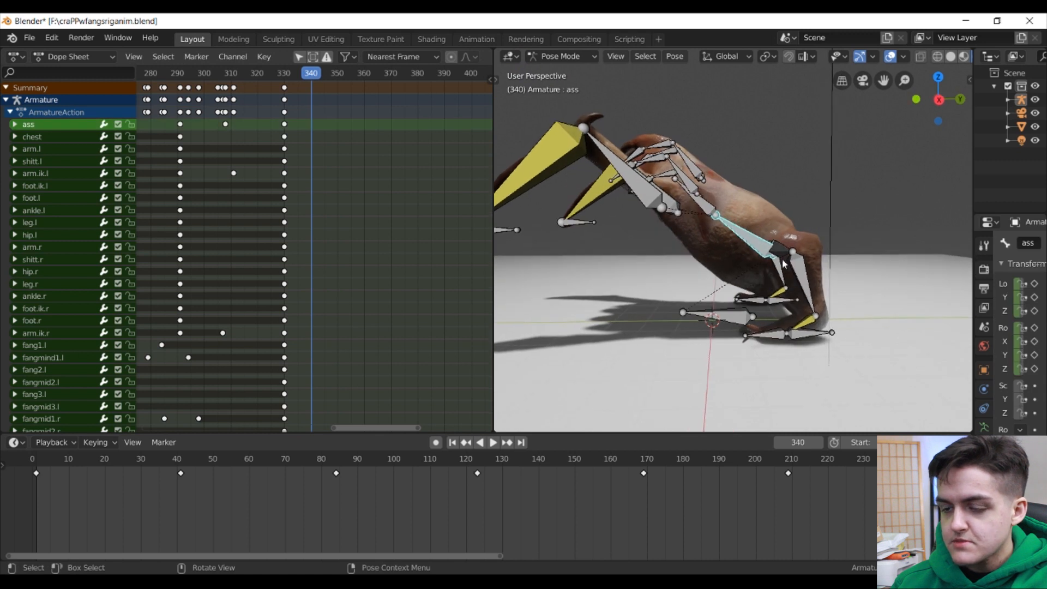
{"action": "scroll", "coordinate": [775, 261], "scroll_direction": "up", "scroll_amount": 1}
{"action": "key", "text": "g"}
{"action": "key", "text": "y"}
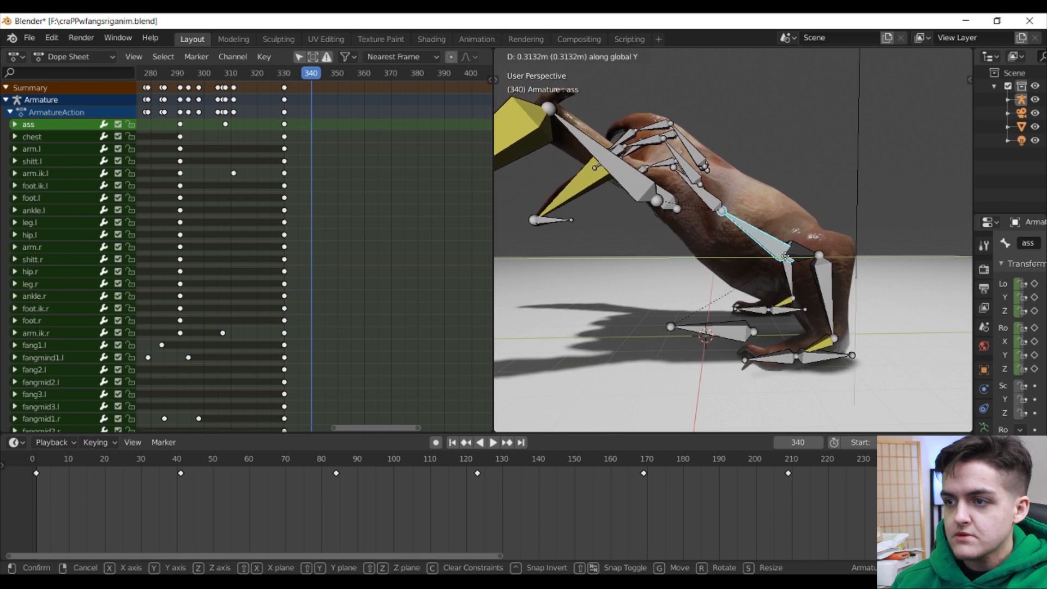
{"action": "left_click", "coordinate": [785, 257]}
Step: Shift the ass bone slightly in negative global X at frame 340 and check the pose from the side
{"action": "middle_click_drag", "start_coordinate": [775, 249], "coordinate": [816, 245]}
{"action": "key", "text": "g"}
{"action": "key", "text": "x"}
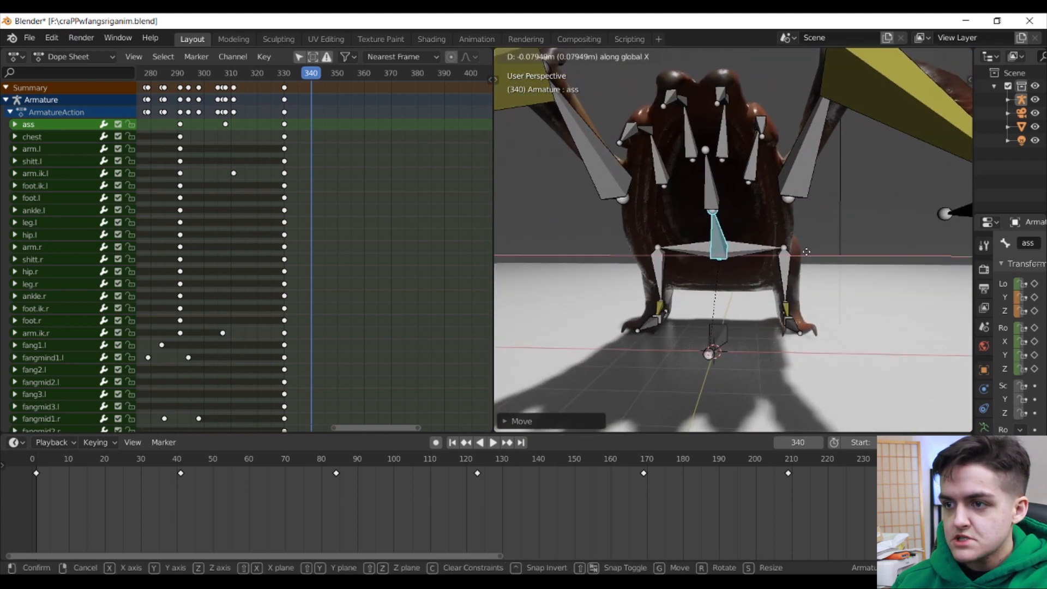
{"action": "left_click", "coordinate": [790, 253]}
{"action": "middle_click_drag", "start_coordinate": [791, 253], "coordinate": [777, 273]}
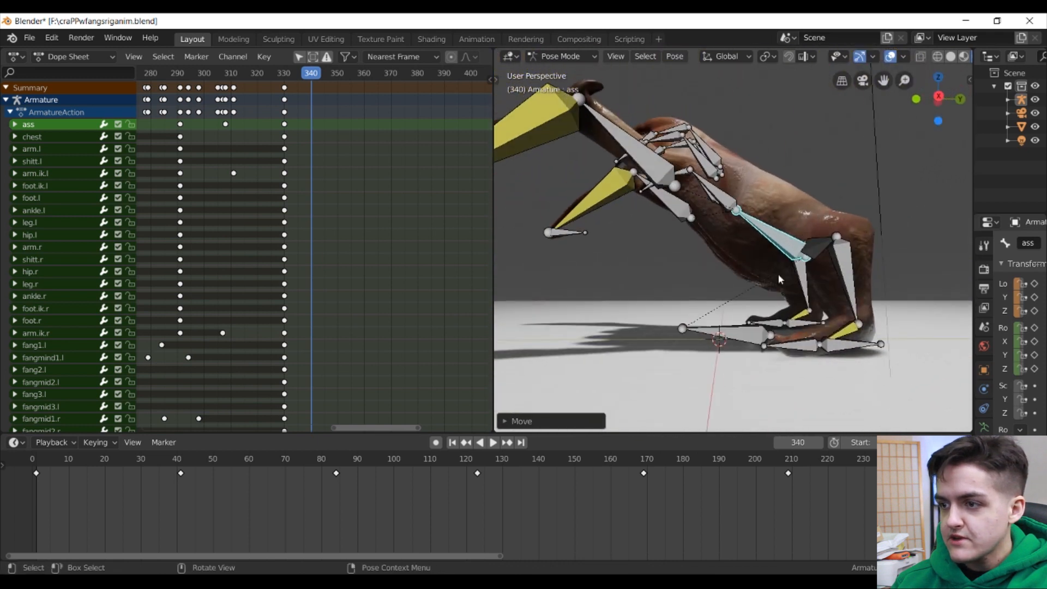
{"action": "middle_click_drag", "start_coordinate": [859, 309], "coordinate": [757, 285]}
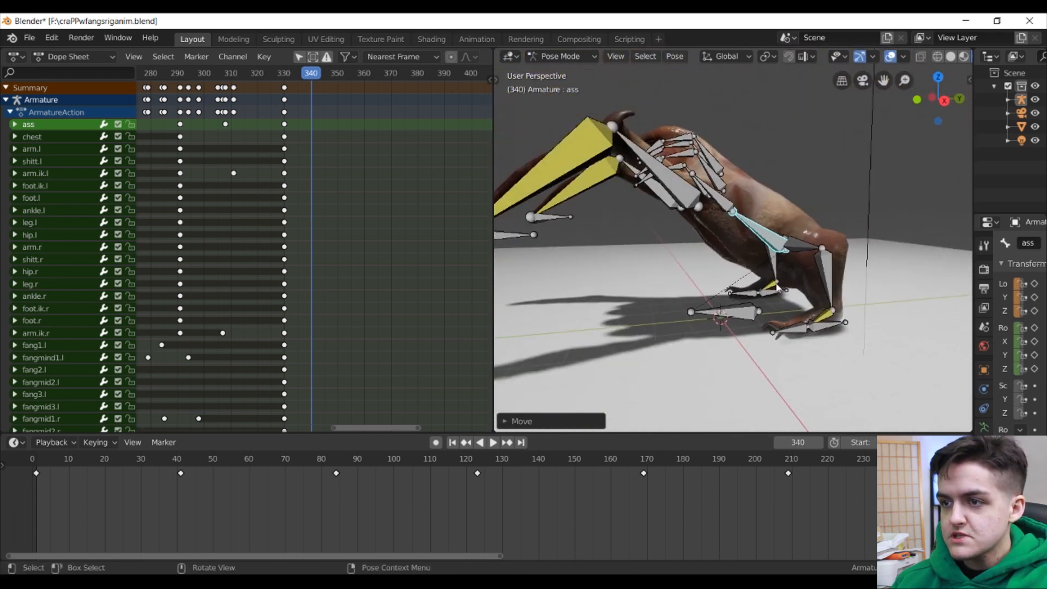
Step: Insert a keyframe for all bones at frame 340 and play back the settling motion
{"action": "key", "text": "a"}
{"action": "middle_click_drag", "start_coordinate": [728, 206], "coordinate": [729, 222]}
{"action": "scroll", "coordinate": [728, 223], "scroll_direction": "down", "scroll_amount": 3}
{"action": "scroll", "coordinate": [729, 222], "scroll_direction": "up", "scroll_amount": 3}
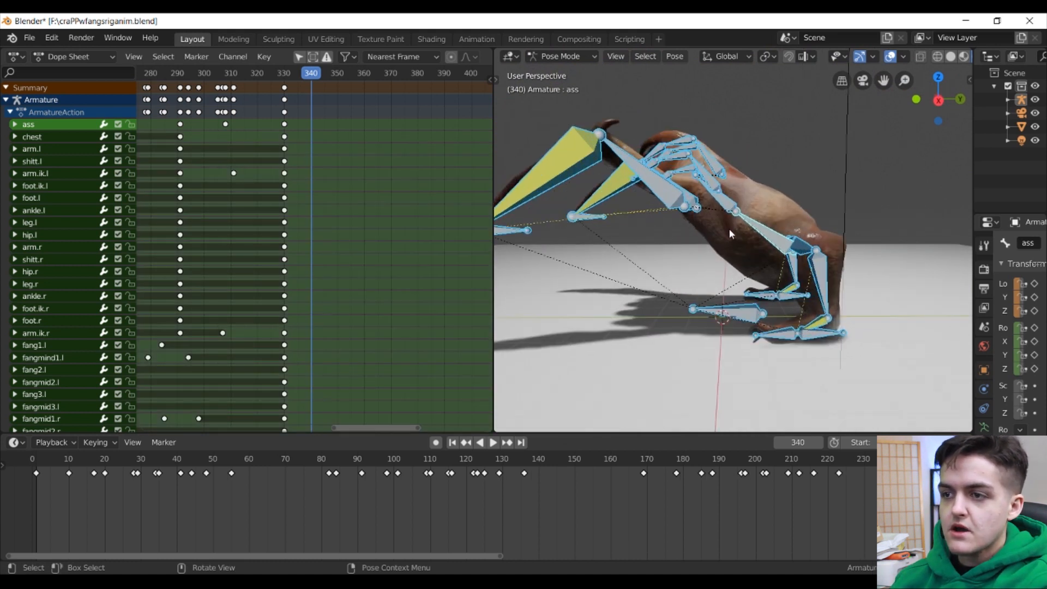
{"action": "key", "text": "i"}
{"action": "key", "text": "space"}
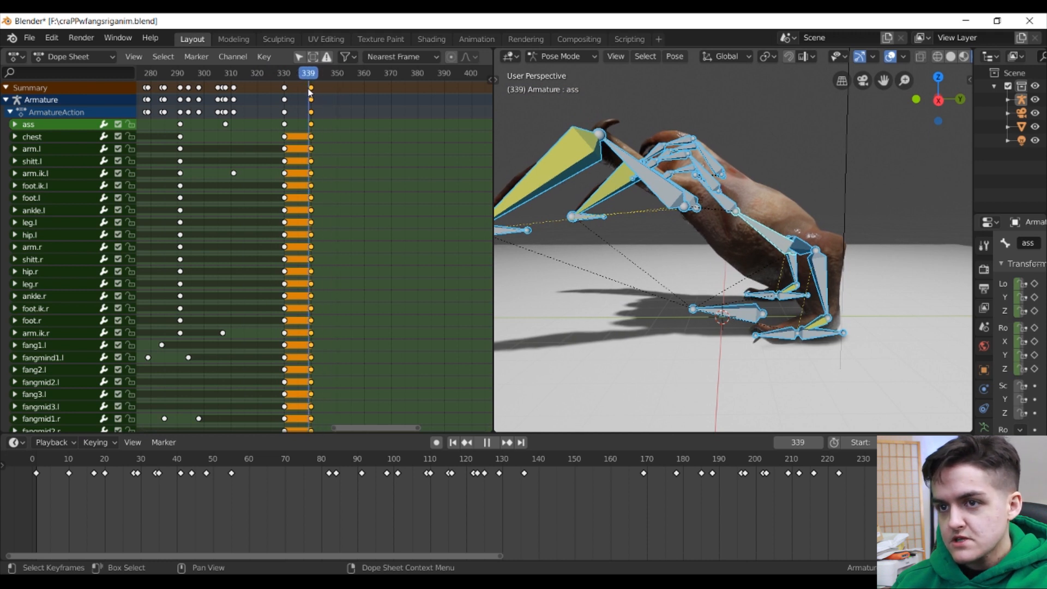
Step: Go to frame 350 and raise the foot.ik.l bone about 0.40 m along global Z
{"action": "left_click_drag", "start_coordinate": [312, 89], "coordinate": [337, 95]}
{"action": "scroll", "coordinate": [842, 296], "scroll_direction": "up", "scroll_amount": 4}
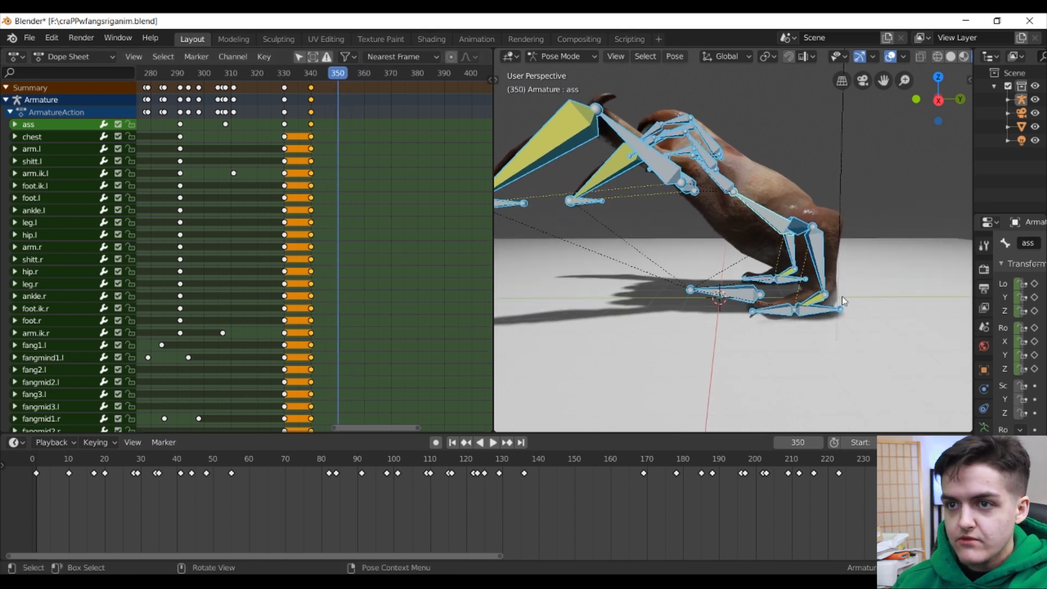
{"action": "left_click", "coordinate": [852, 357]}
{"action": "middle_click_drag", "start_coordinate": [852, 357], "coordinate": [844, 335]}
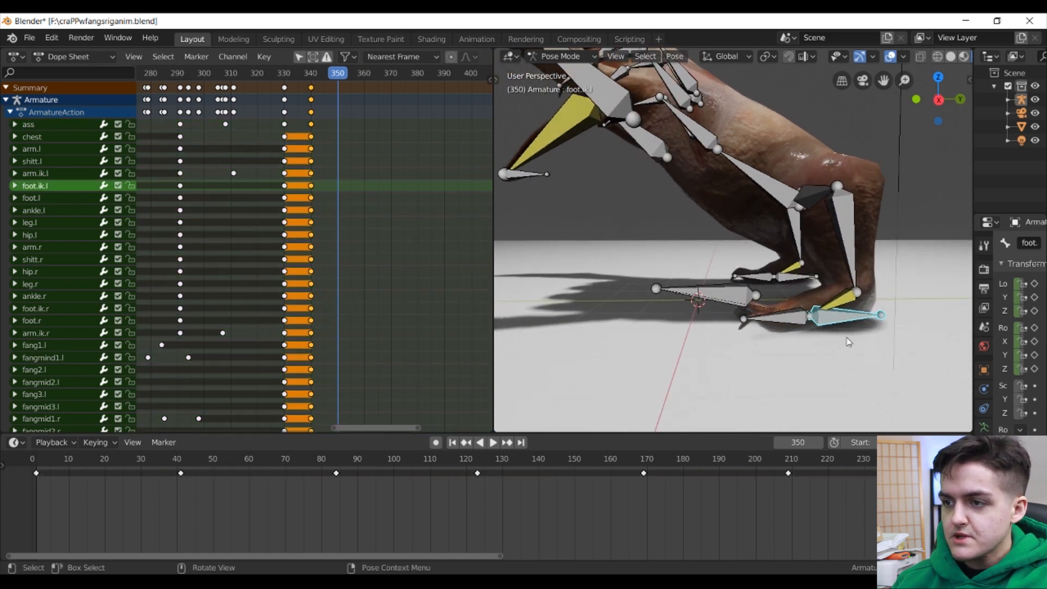
{"action": "key", "text": "g"}
{"action": "key", "text": "z"}
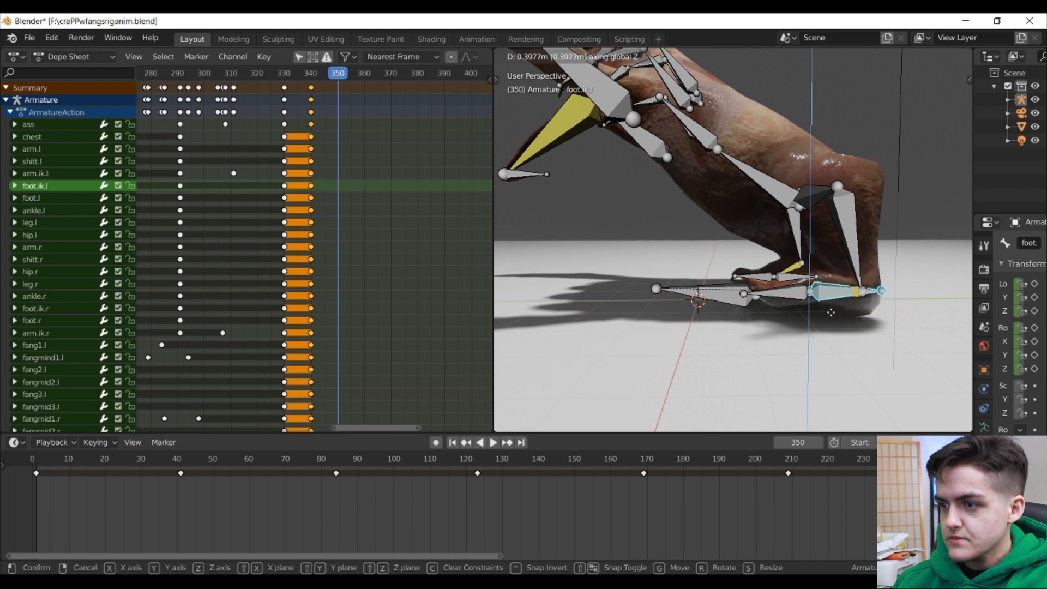
{"action": "left_click", "coordinate": [831, 312]}
Step: Raise the ass bone about 0.28 m along global Z at frame 350, and fine-tune it by about 0.04 m on the same axis
{"action": "left_click", "coordinate": [781, 195]}
{"action": "key", "text": "g"}
{"action": "key", "text": "z"}
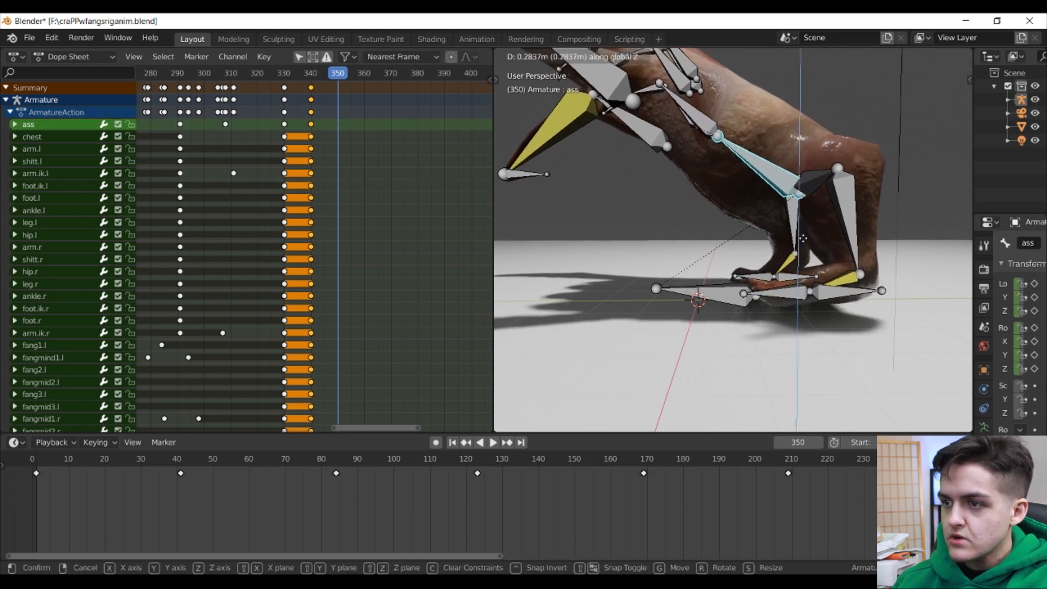
{"action": "left_click", "coordinate": [812, 241]}
{"action": "middle_click_drag", "start_coordinate": [816, 249], "coordinate": [783, 240]}
{"action": "middle_click_drag", "start_coordinate": [831, 282], "coordinate": [801, 264]}
{"action": "key", "text": "g"}
{"action": "key", "text": "z"}
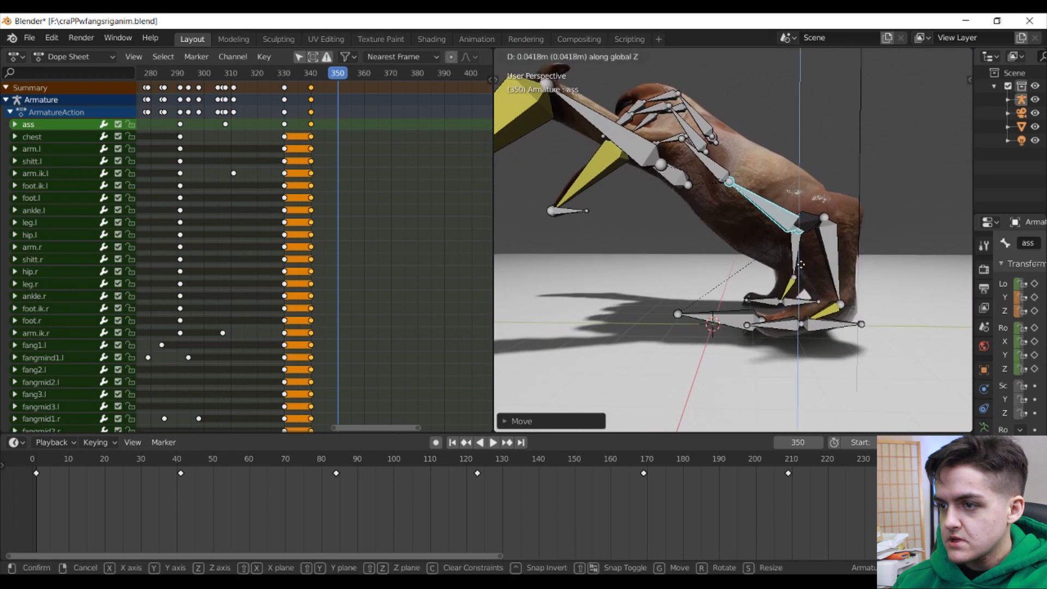
{"action": "left_click", "coordinate": [802, 266]}
{"action": "middle_click_drag", "start_coordinate": [801, 266], "coordinate": [791, 292]}
Step: Adjust the foot.ik.l bone's height along global Z and move it about 0.26 m in negative global Y at frame 350
{"action": "left_click", "coordinate": [779, 303]}
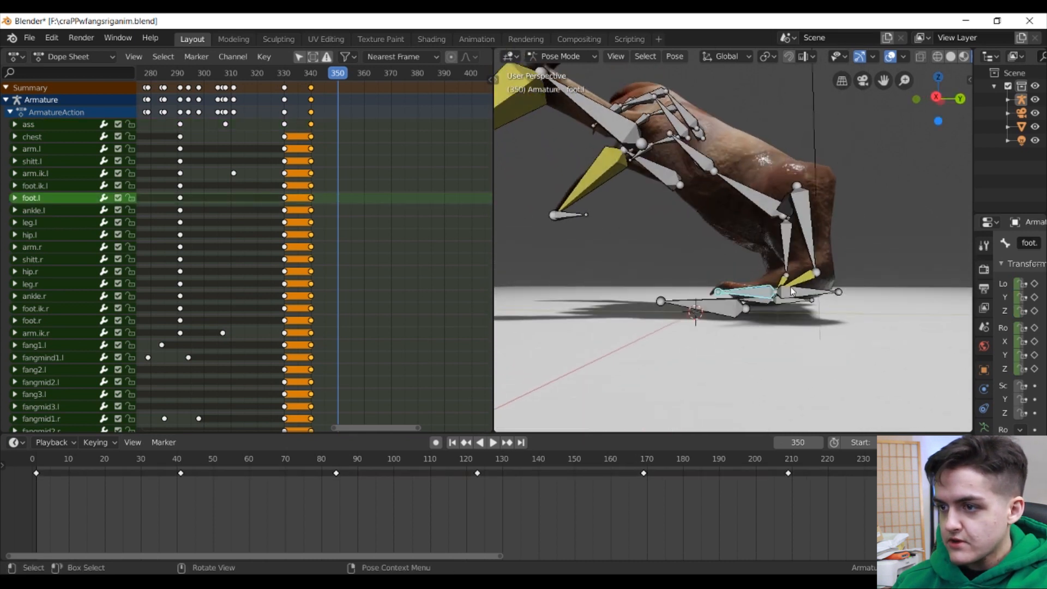
{"action": "key", "text": "g"}
{"action": "key", "text": "z"}
{"action": "left_click", "coordinate": [795, 299]}
{"action": "mouse_move", "coordinate": [795, 299]}
{"action": "middle_mouse_down"}
{"action": "mouse_move", "coordinate": [736, 312]}
{"action": "mouse_move", "coordinate": [809, 300]}
{"action": "middle_mouse_up"}
{"action": "key", "text": "y"}
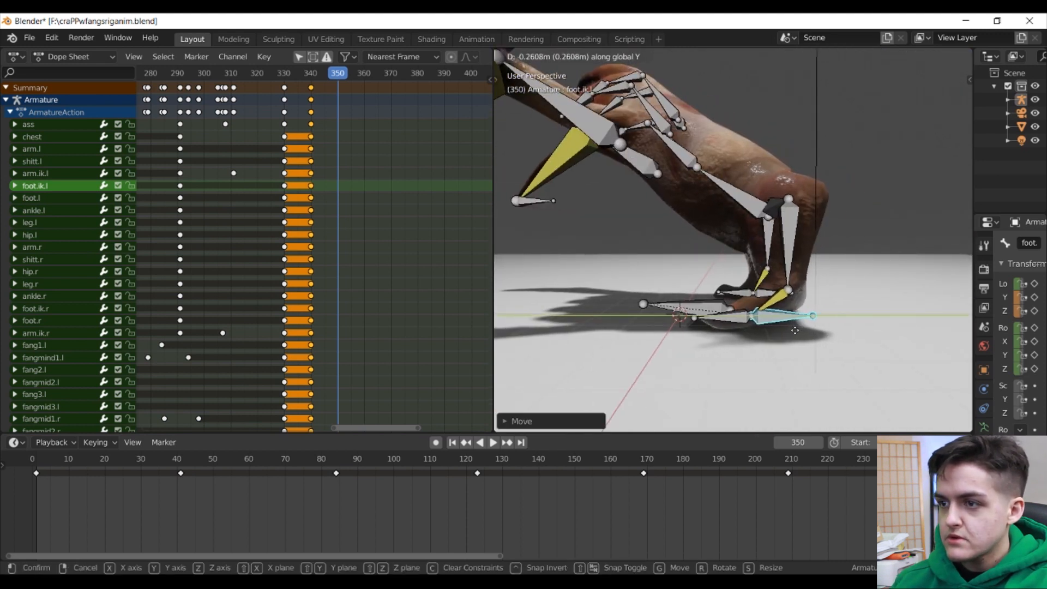
{"action": "left_click", "coordinate": [795, 330]}
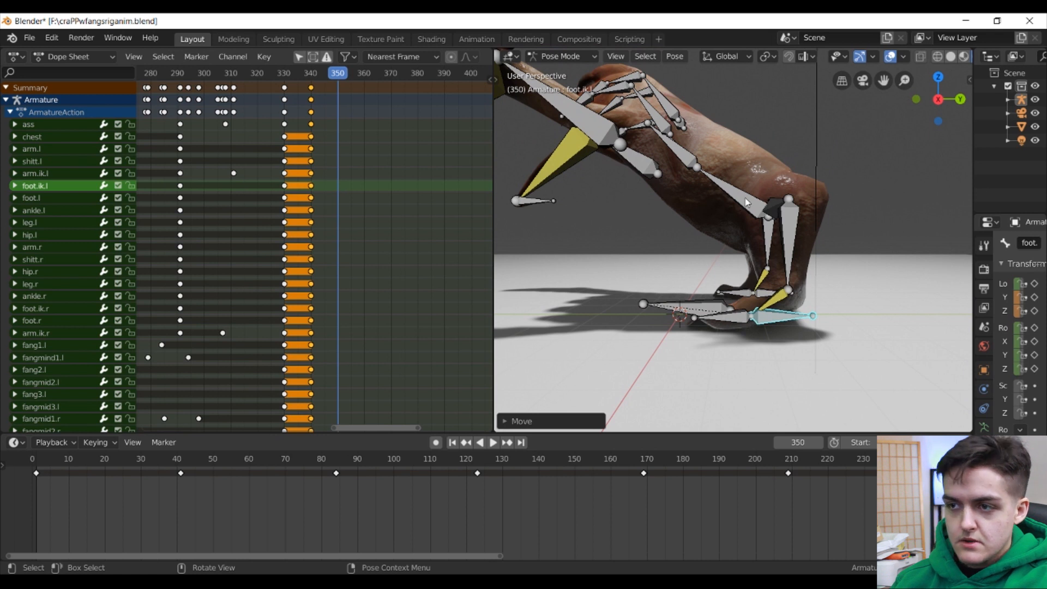
Step: Move the ass bone about 0.80 m in negative global Y at frame 350
{"action": "left_click", "coordinate": [746, 203]}
{"action": "key", "text": "g"}
{"action": "key", "text": "y"}
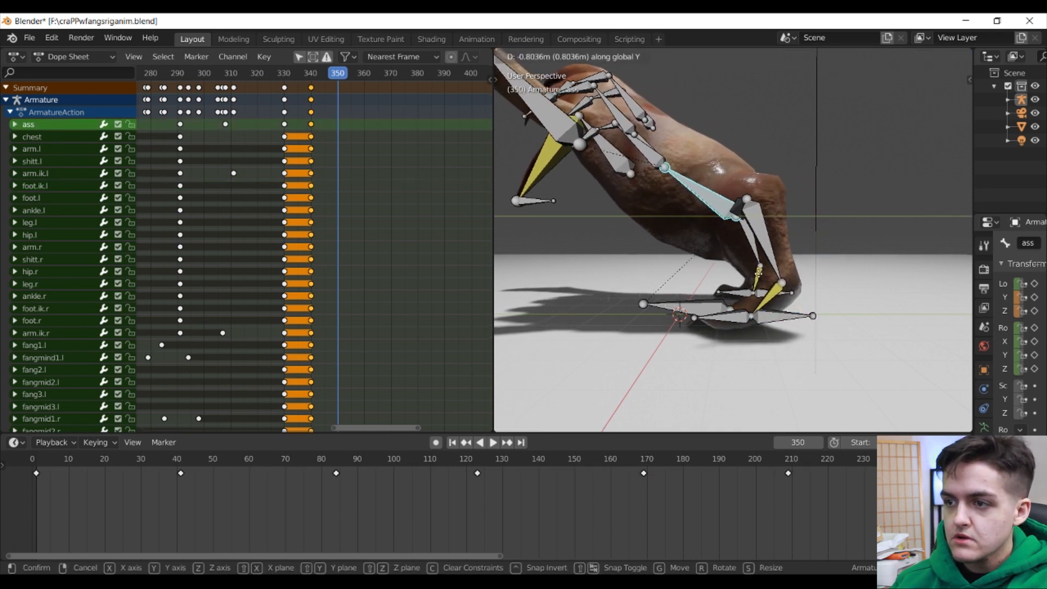
{"action": "left_click", "coordinate": [758, 271]}
{"action": "middle_click_drag", "start_coordinate": [758, 271], "coordinate": [811, 325]}
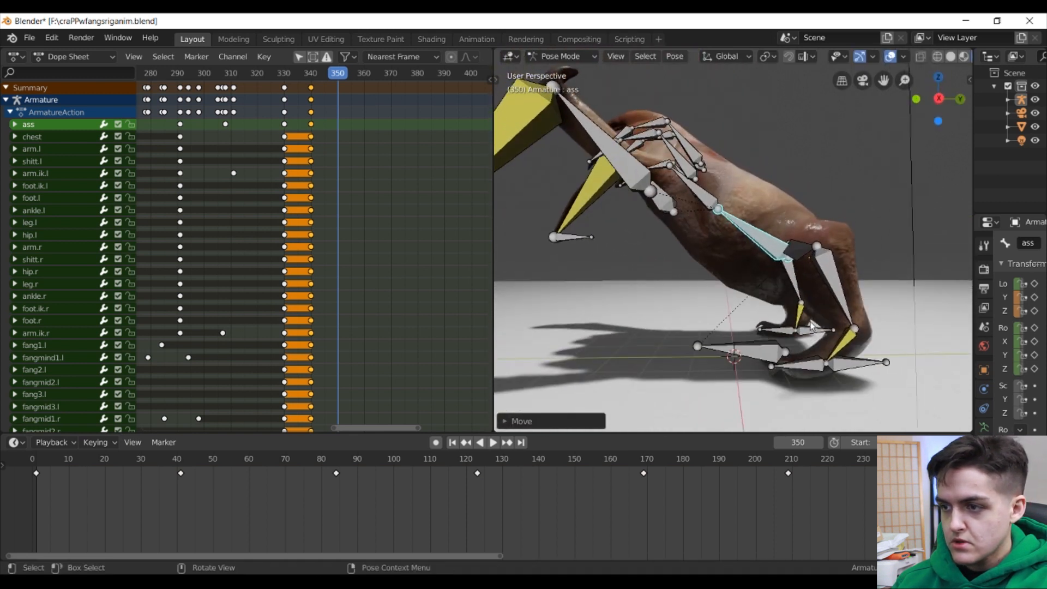
Step: Move the foot.ik.l bone about 0.99 m in negative global Y at frame 350
{"action": "left_click", "coordinate": [848, 372]}
{"action": "key", "text": "g"}
{"action": "key", "text": "y"}
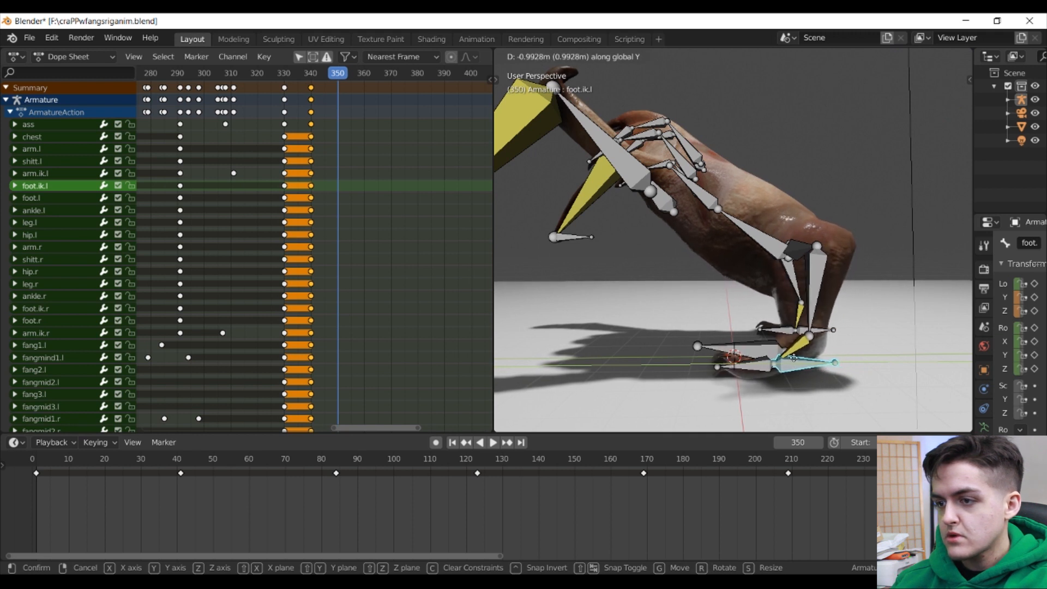
{"action": "left_click", "coordinate": [796, 362]}
{"action": "middle_click_drag", "start_coordinate": [796, 362], "coordinate": [763, 369]}
Step: Move the arm.ik.l and arm.ik.r bones together in negative global Y and scale them along X at frame 350
{"action": "middle_click_drag", "start_coordinate": [605, 126], "coordinate": [711, 293]}
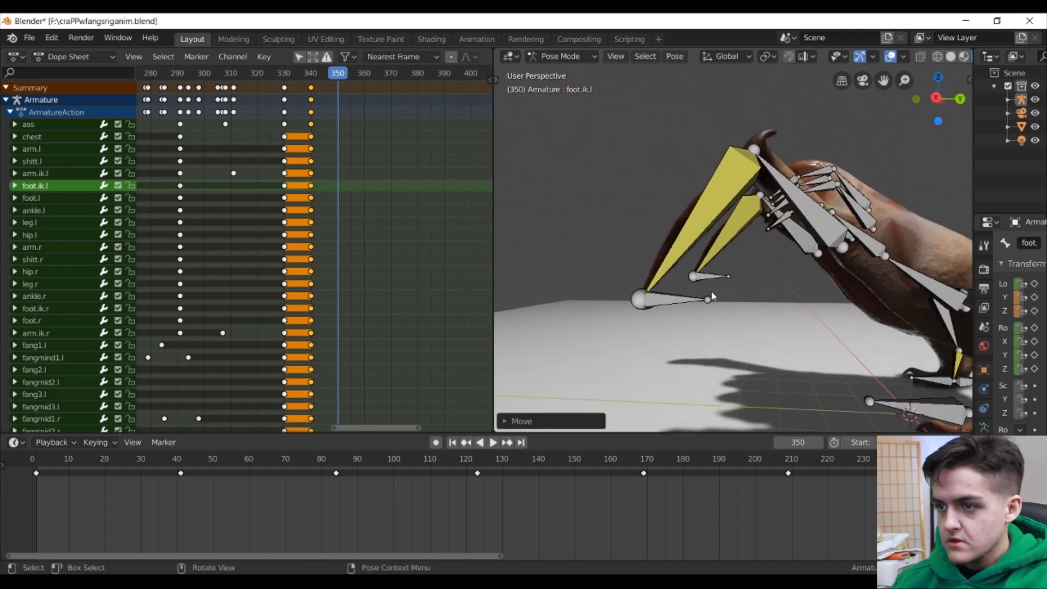
{"action": "left_click", "coordinate": [693, 302]}
{"action": "left_click", "coordinate": [720, 276], "text": "shift"}
{"action": "key", "text": "g"}
{"action": "key", "text": "y"}
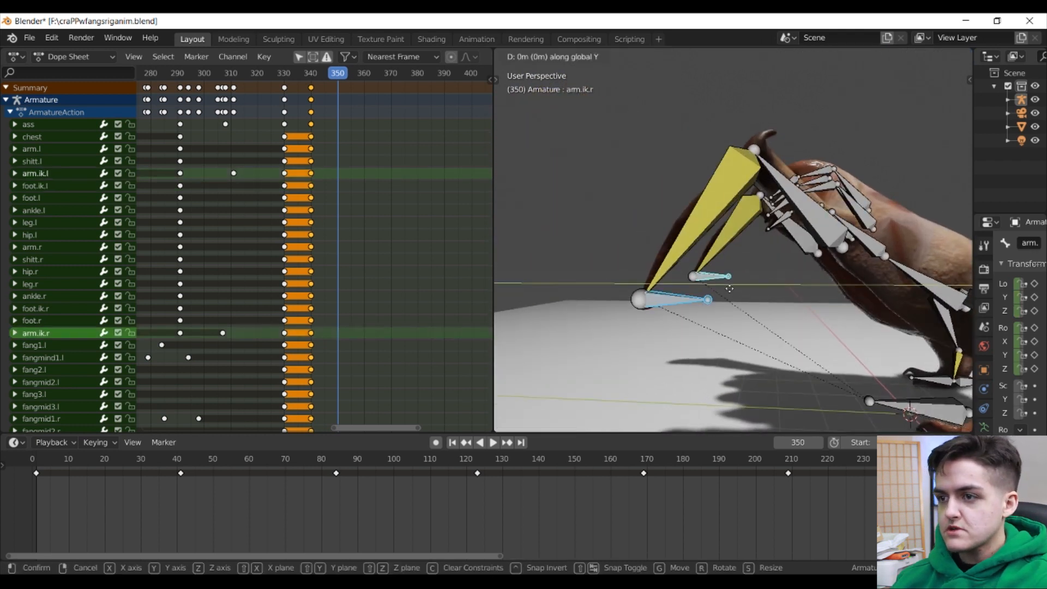
{"action": "left_click", "coordinate": [706, 292]}
{"action": "middle_click_drag", "start_coordinate": [706, 292], "coordinate": [750, 286]}
{"action": "key", "text": "s"}
{"action": "key", "text": "x"}
{"action": "left_click", "coordinate": [778, 309]}
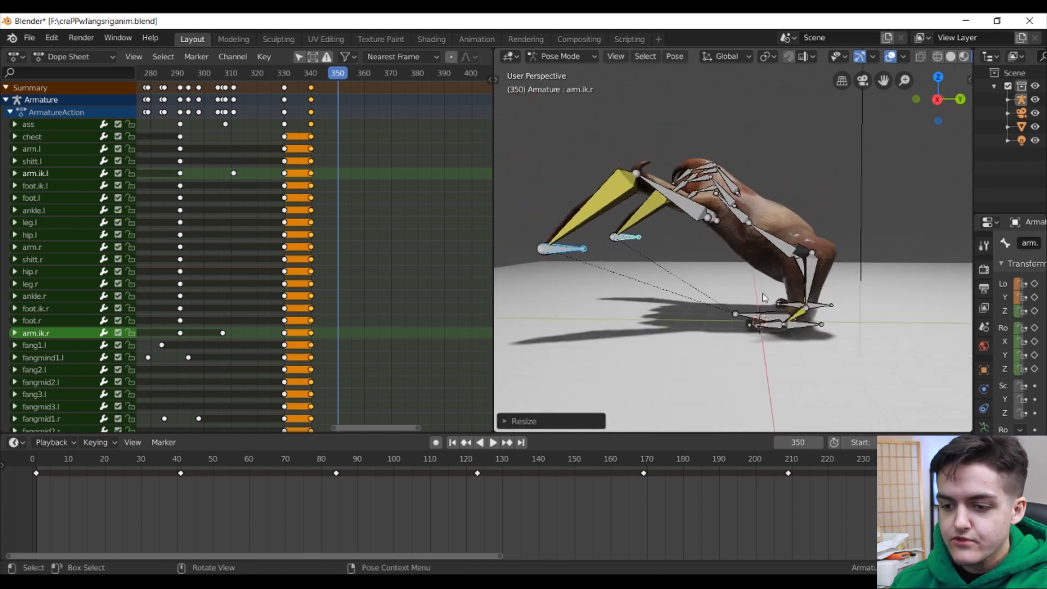
Step: Insert a keyframe for all bones at frame 350 and play back from frame 323 with the viewport overlays hidden
{"action": "scroll", "coordinate": [762, 295], "scroll_direction": "up", "scroll_amount": 2}
{"action": "key", "text": "a"}
{"action": "key", "text": "i"}
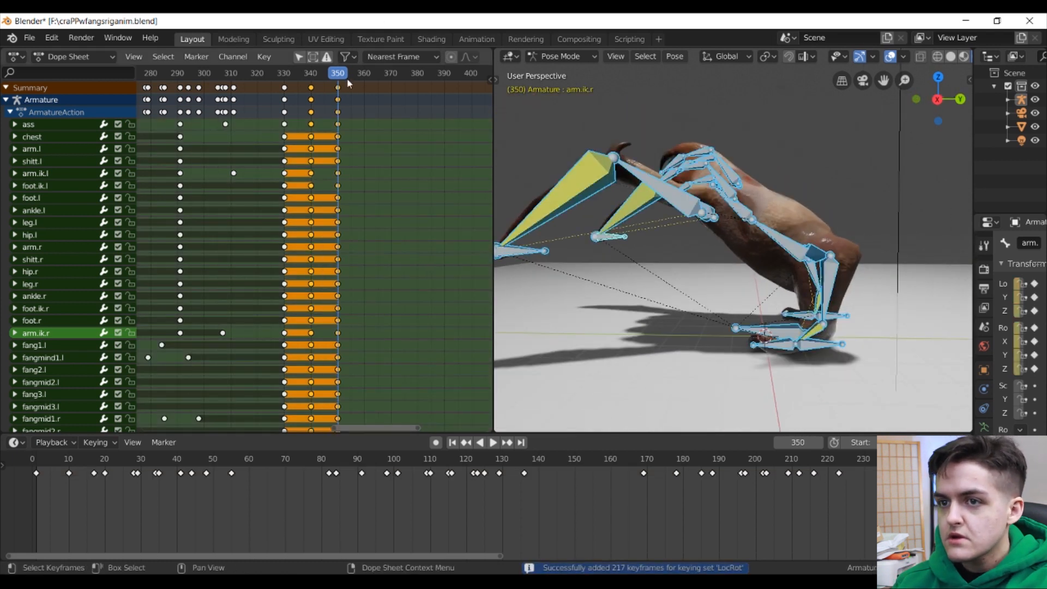
{"action": "left_click_drag", "start_coordinate": [342, 79], "coordinate": [265, 109]}
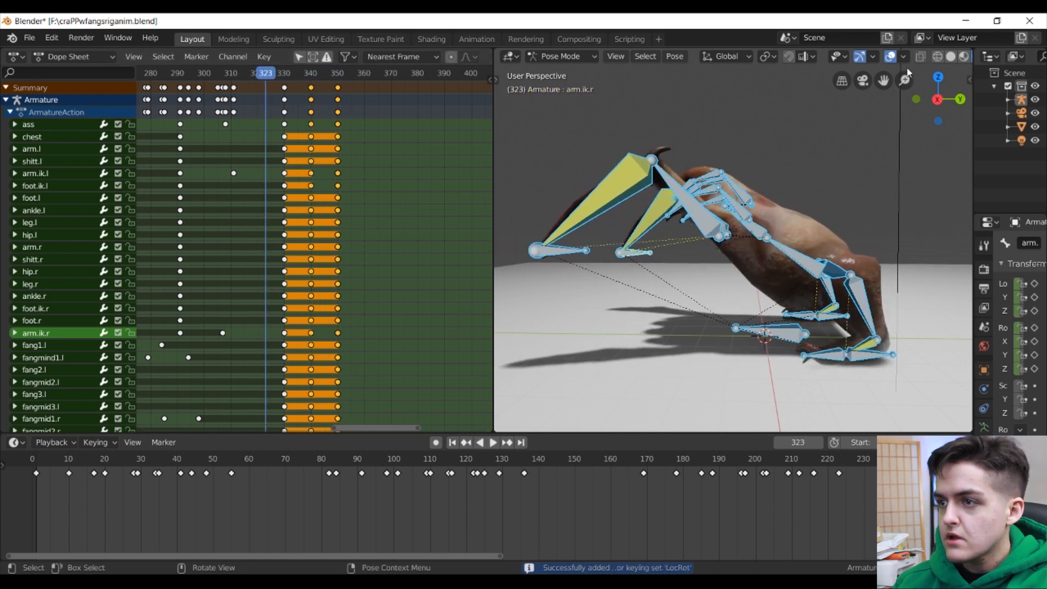
{"action": "left_click", "coordinate": [891, 57]}
{"action": "key", "text": "space"}
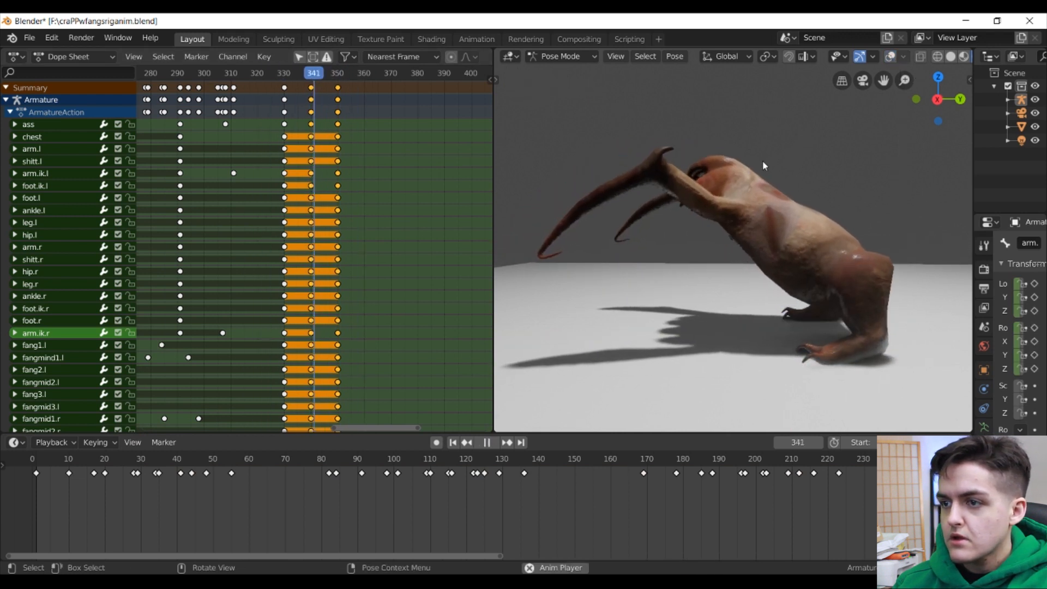
{"action": "key", "text": "space"}
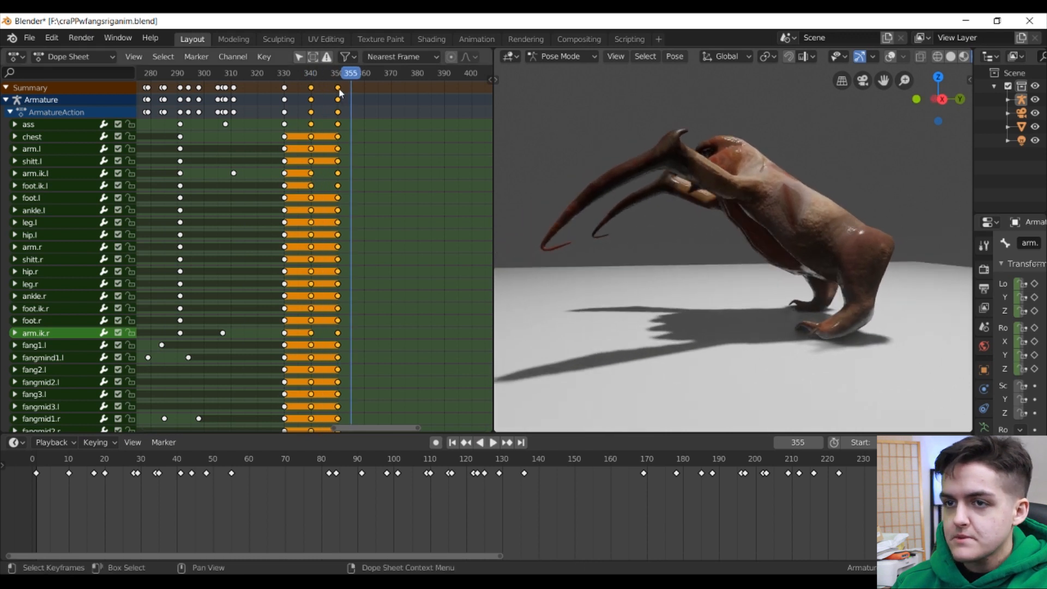
Step: Move the frame 350 keyframes of all bones to frame 360 and play back the slower motion
{"action": "key", "text": "ctrl+z"}
{"action": "left_click_drag", "start_coordinate": [354, 82], "coordinate": [335, 95]}
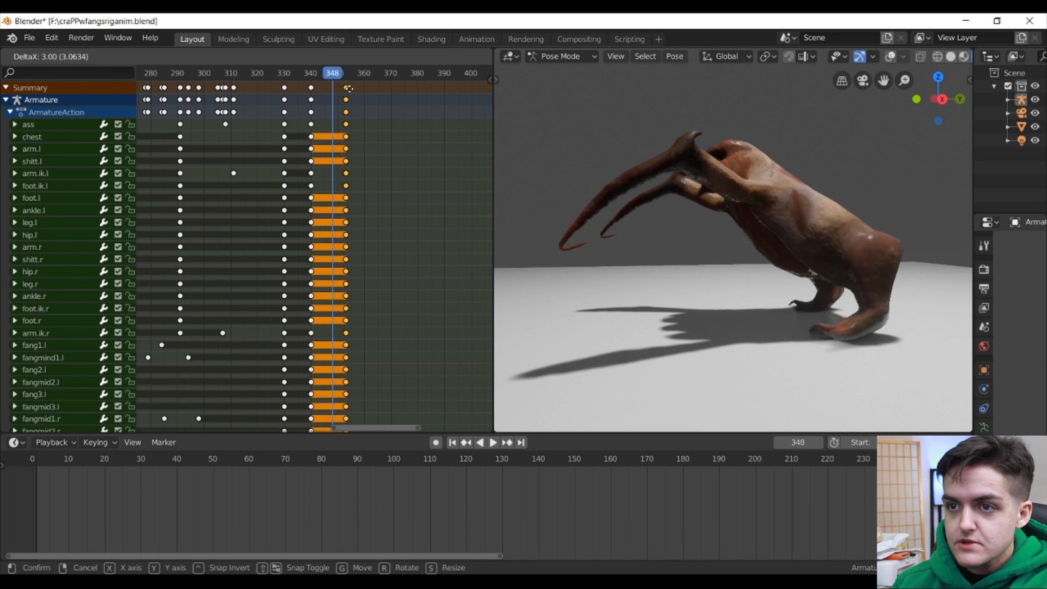
{"action": "left_click", "coordinate": [366, 91]}
{"action": "key", "text": "space"}
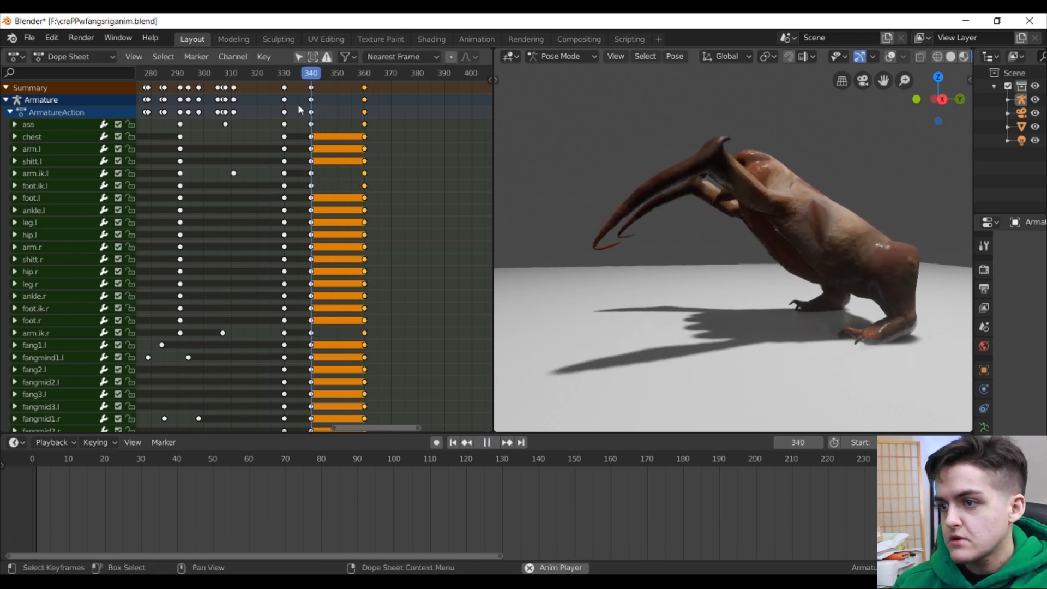
{"action": "key", "text": "space"}
{"action": "key", "text": "space"}
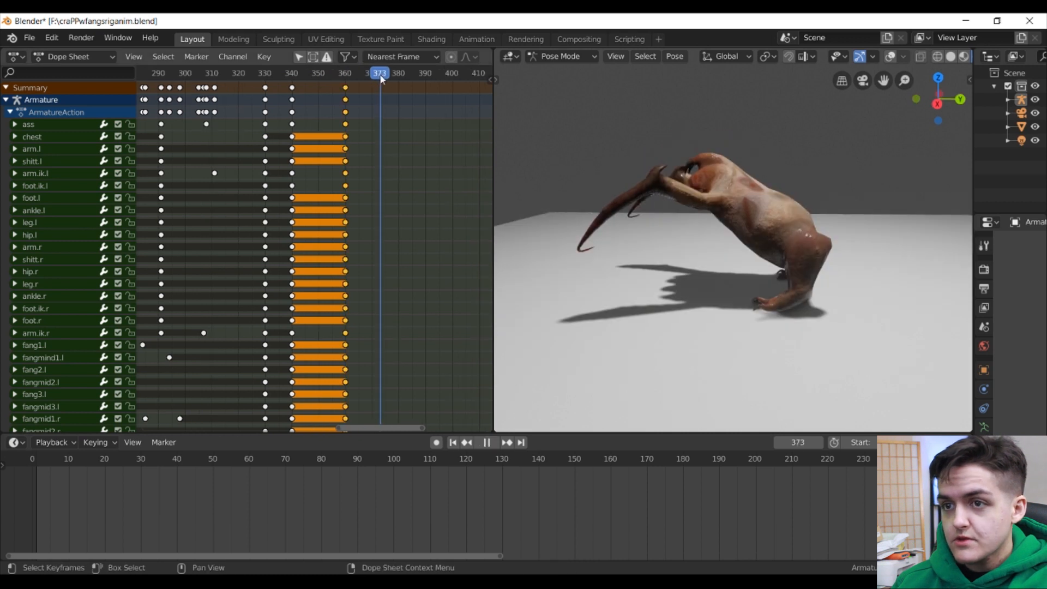
Step: Go to frame 380, show the viewport overlays, lower the ass bone slightly along global Z and shift it in negative global Y
{"action": "key", "text": "g"}
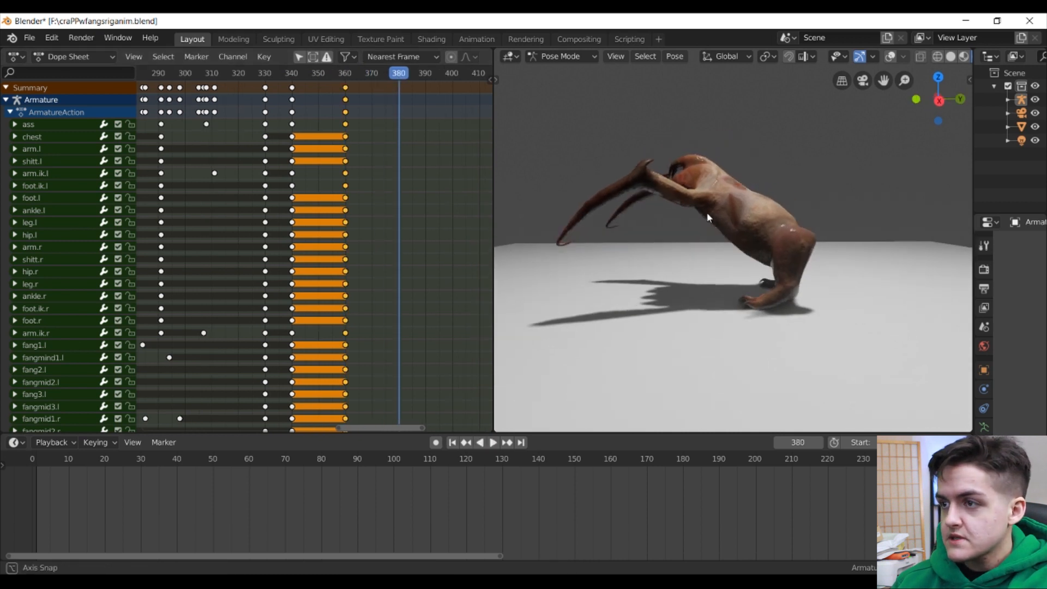
{"action": "left_click", "coordinate": [891, 56]}
{"action": "scroll", "coordinate": [831, 276], "scroll_direction": "up", "scroll_amount": 6}
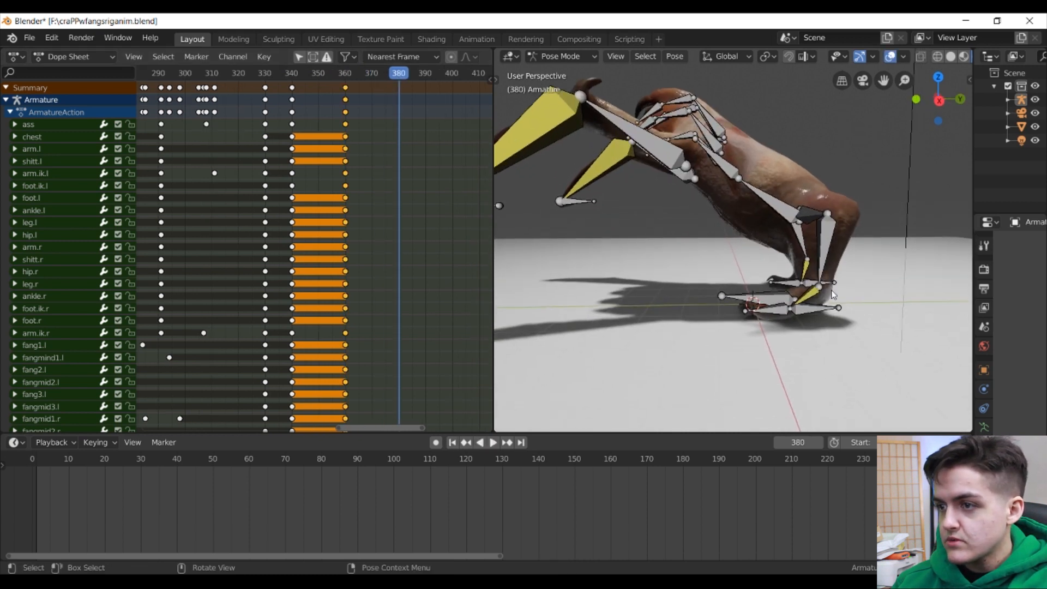
{"action": "middle_click_drag", "start_coordinate": [831, 277], "coordinate": [812, 326]}
{"action": "left_click", "coordinate": [810, 327]}
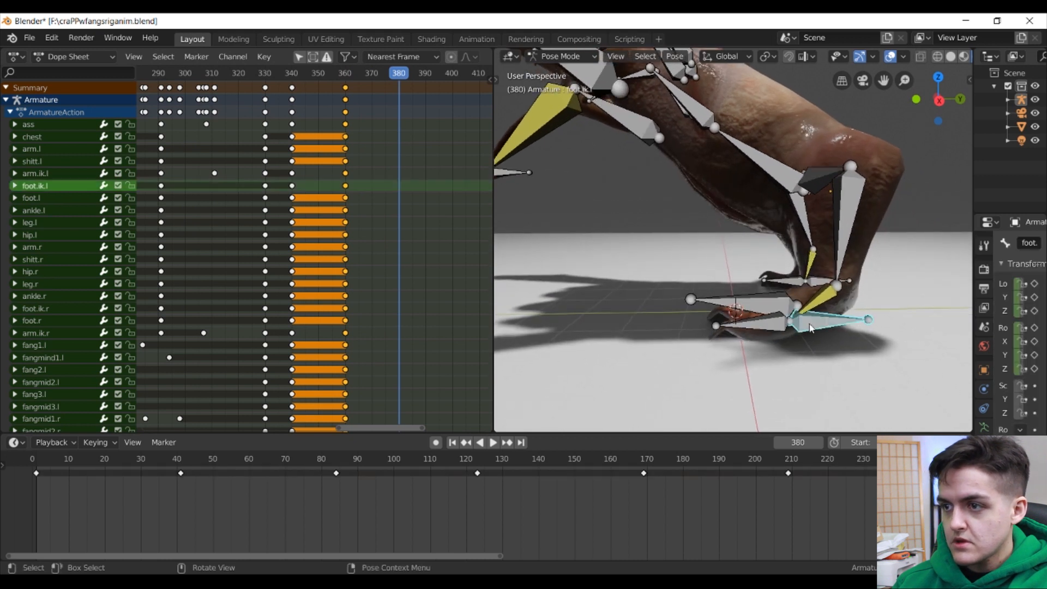
{"action": "left_click", "coordinate": [789, 185]}
{"action": "key", "text": "g"}
{"action": "key", "text": "z"}
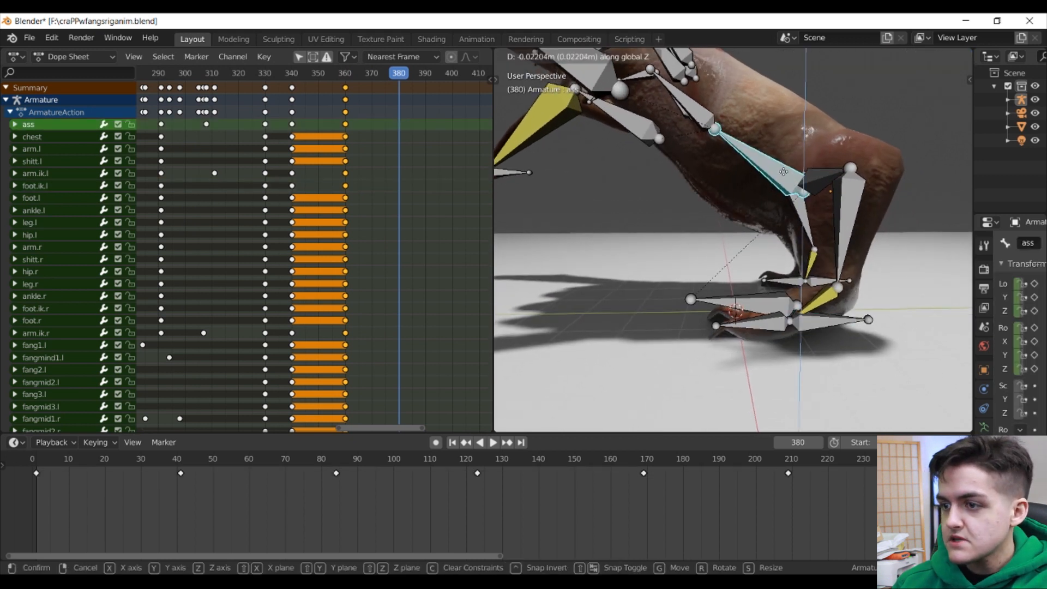
{"action": "left_click", "coordinate": [776, 179]}
{"action": "key", "text": "g"}
{"action": "key", "text": "y"}
{"action": "left_click", "coordinate": [763, 184]}
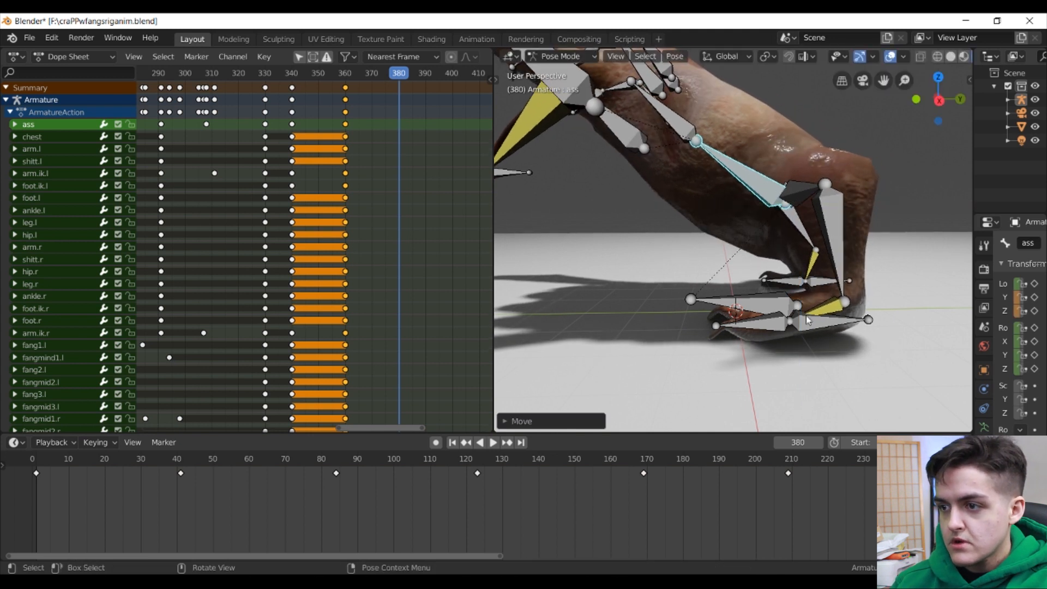
Step: Lower the foot.ik.l bone a little over 0.2 m along global Z at frame 380
{"action": "left_click", "coordinate": [811, 328]}
{"action": "key", "text": "g"}
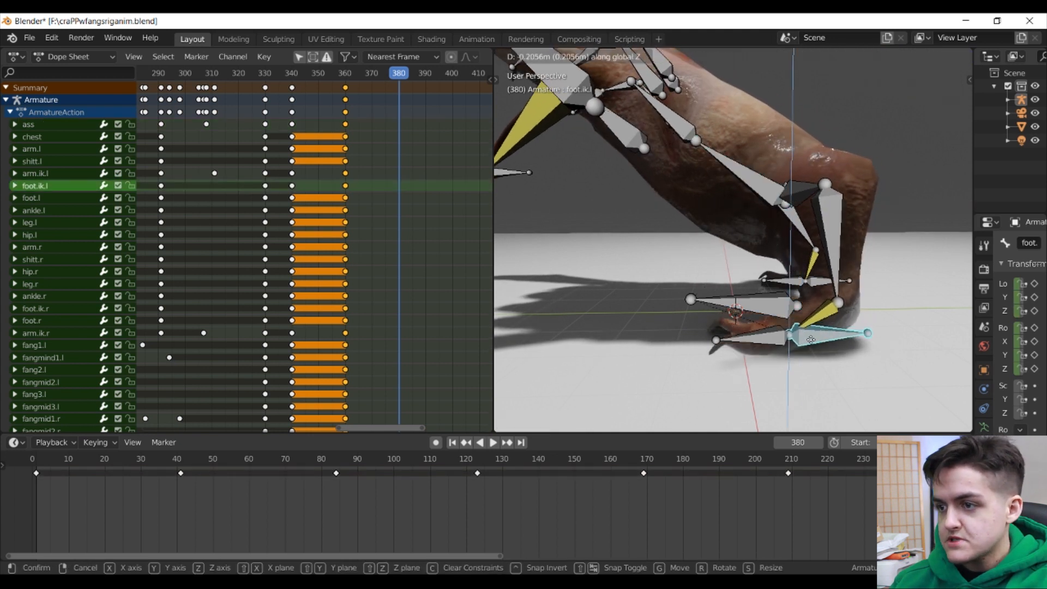
{"action": "left_click", "coordinate": [813, 345]}
{"action": "middle_click_drag", "start_coordinate": [812, 344], "coordinate": [812, 315]}
Step: Move the foot.ik.l bone about 0.54 m in positive global Y, and correct it by about 0.13 m in negative Y
{"action": "key", "text": "g"}
{"action": "key", "text": "y"}
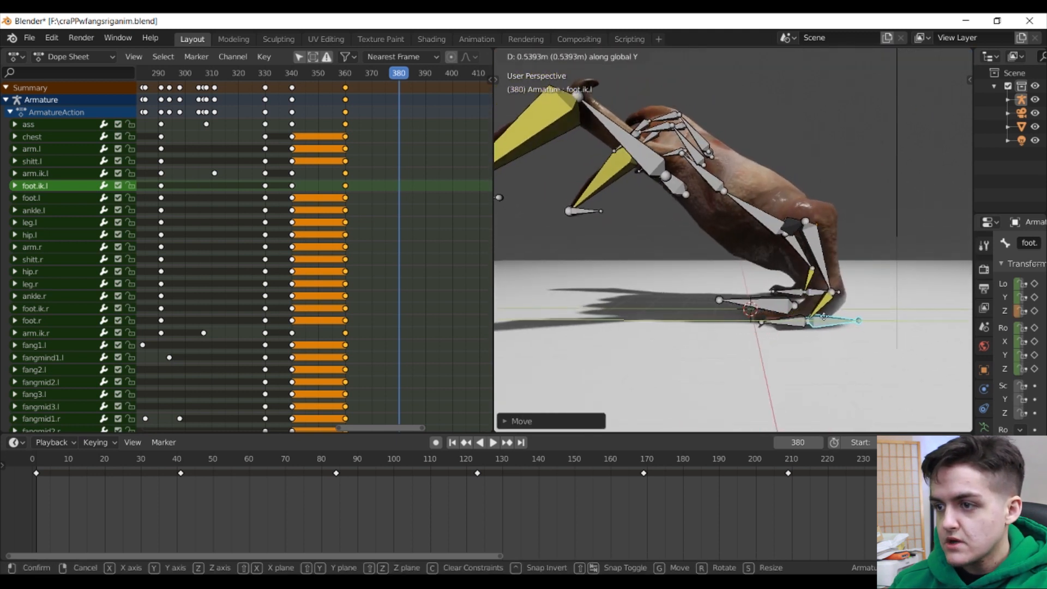
{"action": "left_click", "coordinate": [816, 319]}
{"action": "middle_click_drag", "start_coordinate": [816, 318], "coordinate": [816, 290]}
{"action": "key", "text": "g"}
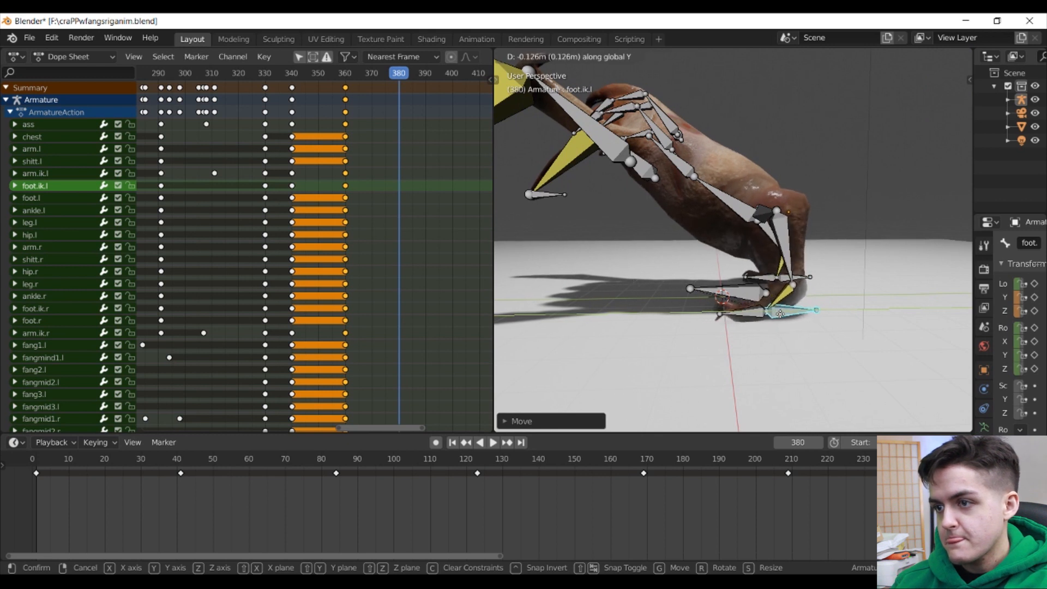
{"action": "left_click", "coordinate": [779, 314]}
Step: Shift the ass bone about 0.22 m in negative global Y and lower it slightly along global Z at frame 380
{"action": "middle_click_drag", "start_coordinate": [780, 314], "coordinate": [814, 252]}
{"action": "left_click", "coordinate": [804, 253]}
{"action": "key", "text": "g"}
{"action": "key", "text": "y"}
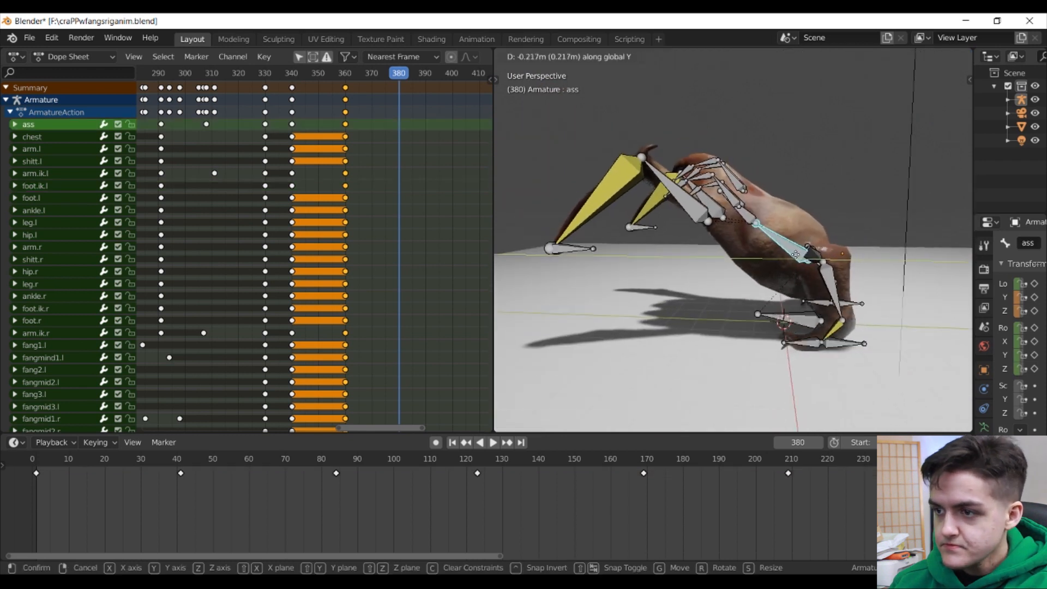
{"action": "left_click", "coordinate": [799, 255]}
{"action": "middle_click_drag", "start_coordinate": [799, 255], "coordinate": [827, 251]}
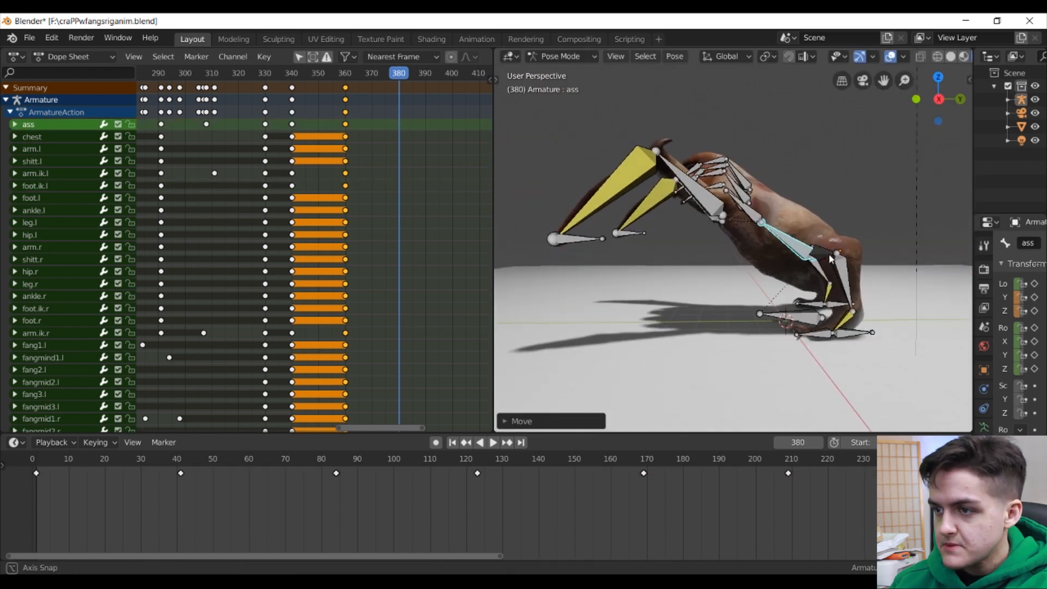
{"action": "key", "text": "g"}
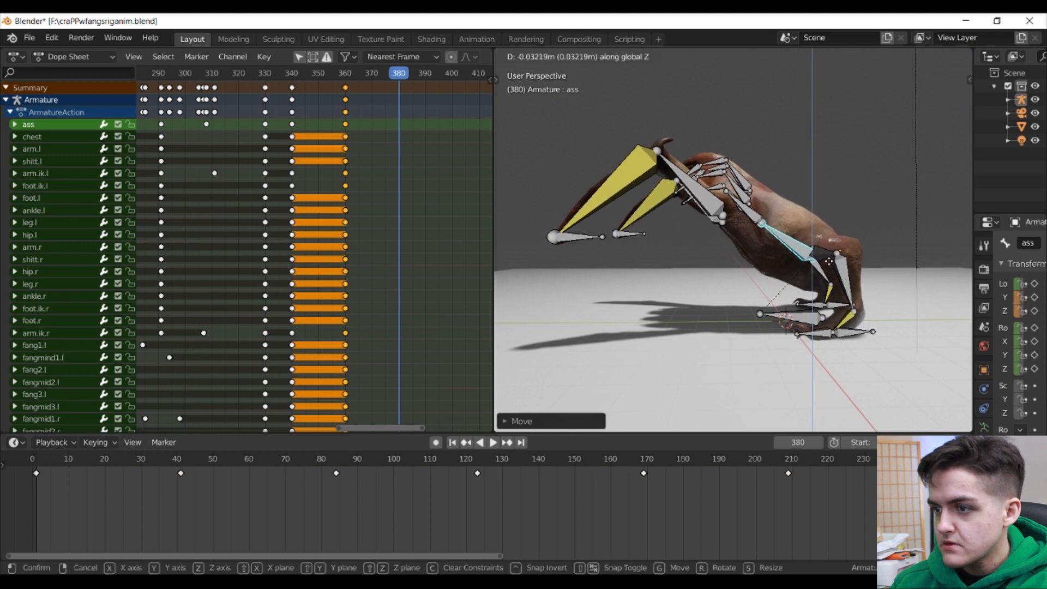
{"action": "left_click", "coordinate": [828, 269]}
{"action": "middle_click_drag", "start_coordinate": [828, 268], "coordinate": [785, 280]}
{"action": "scroll", "coordinate": [796, 285], "scroll_direction": "up", "scroll_amount": 4}
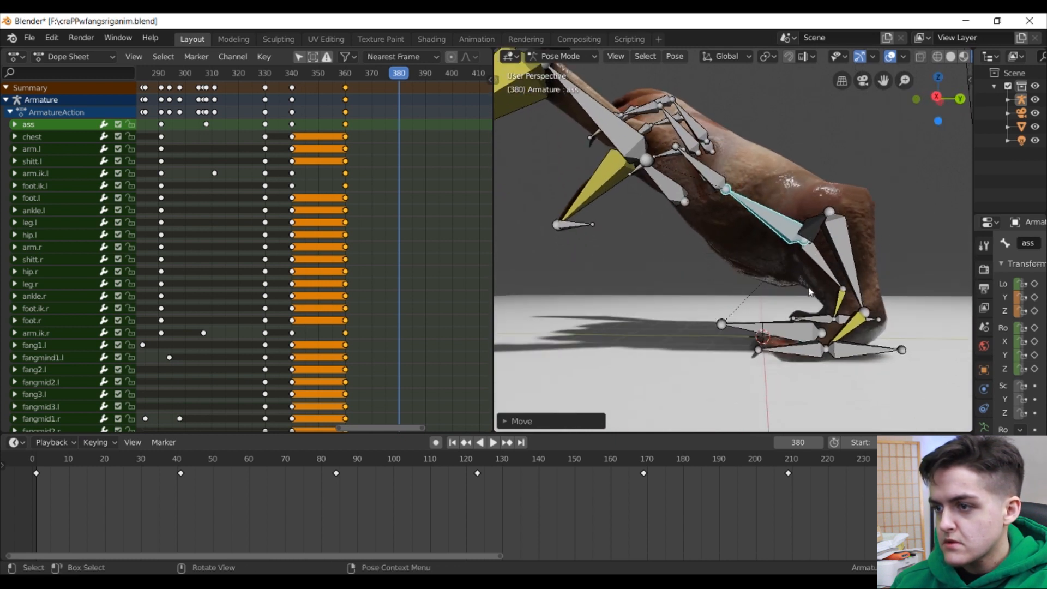
Step: Move the foot.ik.l bone about 0.68 m in negative global Y at frame 380 and fine-tune its placement along Y
{"action": "left_click", "coordinate": [853, 359]}
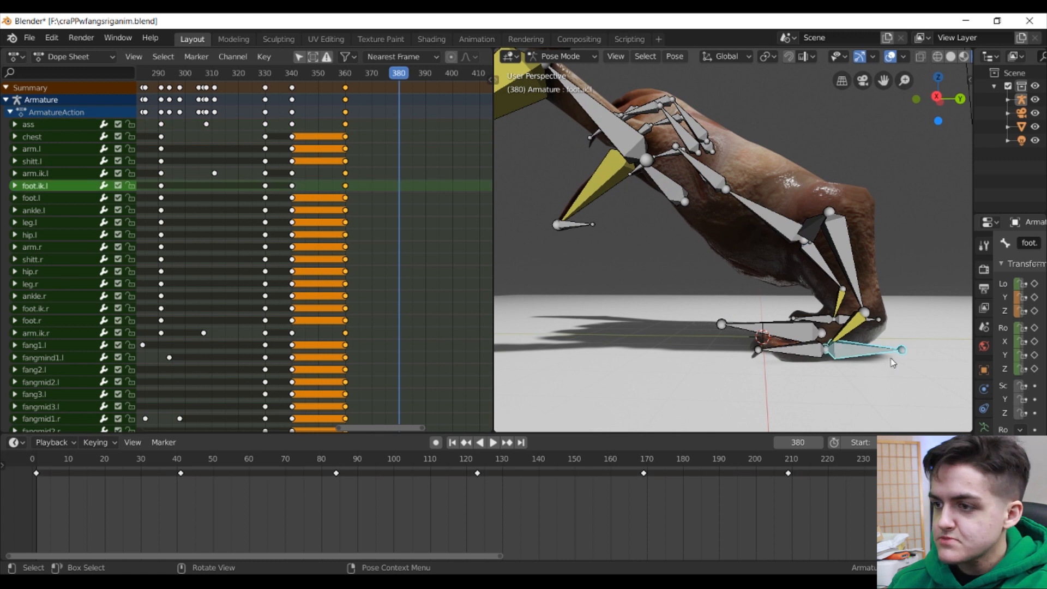
{"action": "key", "text": "g"}
{"action": "key", "text": "y"}
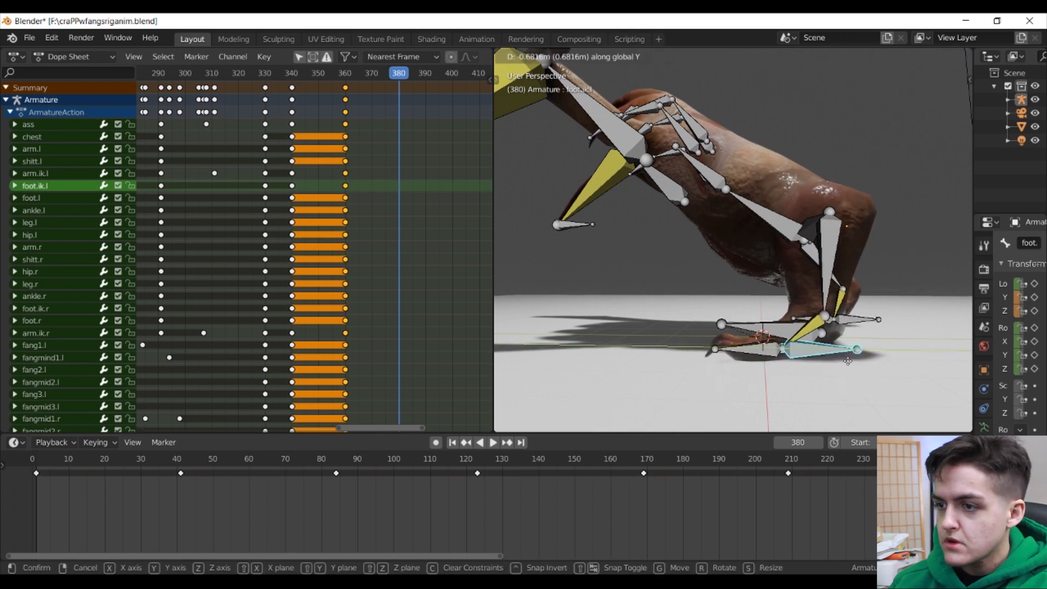
{"action": "left_click", "coordinate": [843, 360]}
{"action": "mouse_move", "coordinate": [860, 347]}
{"action": "middle_mouse_down"}
{"action": "mouse_move", "coordinate": [801, 348]}
{"action": "mouse_move", "coordinate": [853, 341]}
{"action": "middle_mouse_up"}
{"action": "key", "text": "g"}
{"action": "key", "text": "y"}
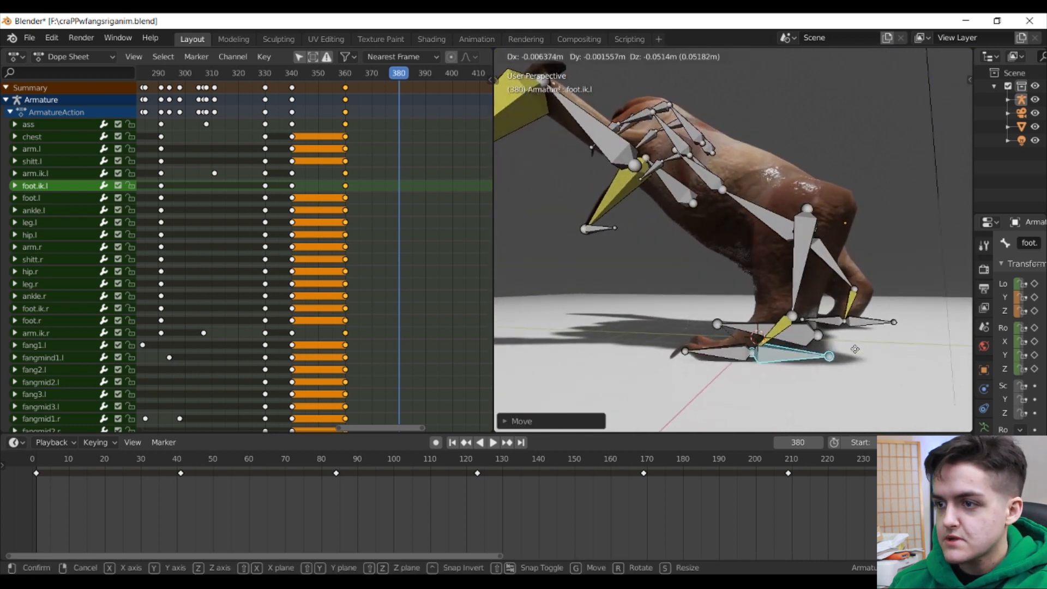
{"action": "left_click", "coordinate": [849, 353]}
{"action": "middle_click_drag", "start_coordinate": [849, 352], "coordinate": [688, 267]}
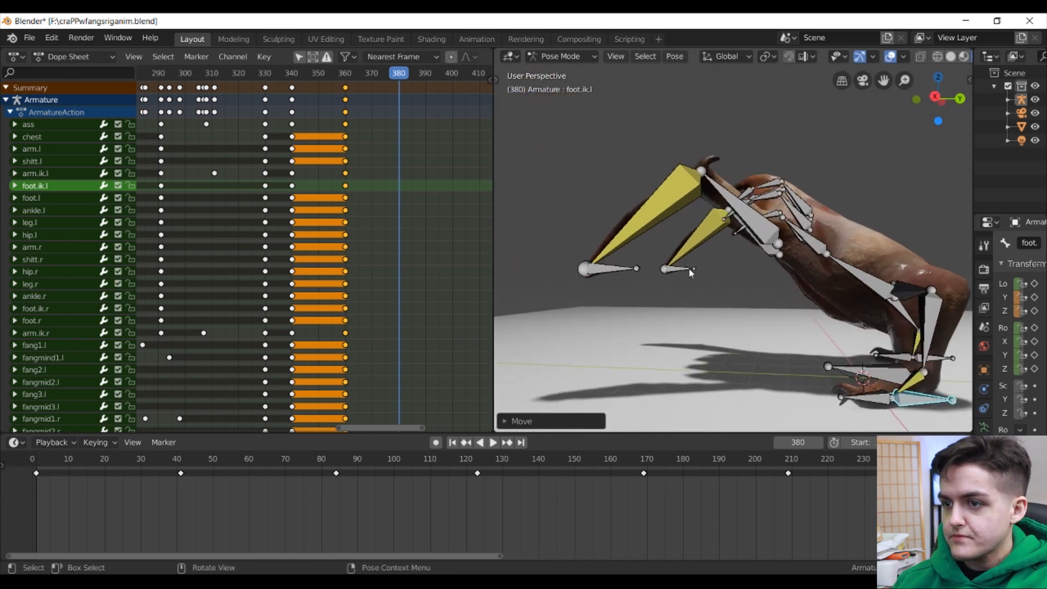
Step: Shift the arm.ik.l and arm.ik.r bones together about 0.07 m in negative global Y at frame 380
{"action": "left_click", "coordinate": [689, 267]}
{"action": "left_click", "coordinate": [610, 268], "text": "shift"}
{"action": "key", "text": "g"}
{"action": "key", "text": "y"}
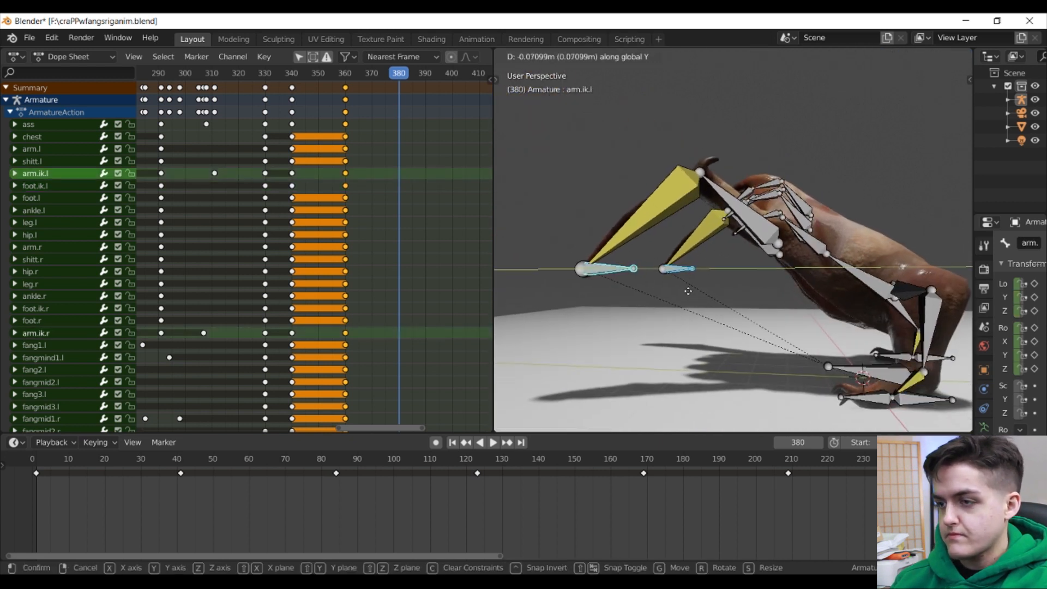
{"action": "left_click", "coordinate": [687, 291]}
{"action": "middle_click_drag", "start_coordinate": [731, 296], "coordinate": [842, 321]}
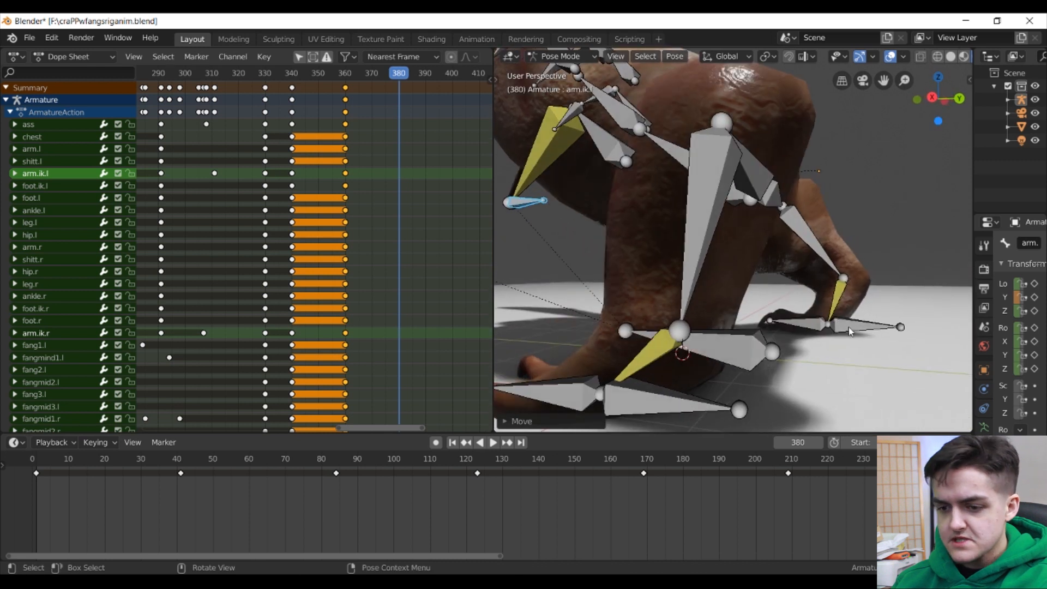
Step: Move the foot.ik.r bone about 0.27 m in positive global Y at frame 380
{"action": "left_click", "coordinate": [852, 326]}
{"action": "key", "text": "g"}
{"action": "key", "text": "y"}
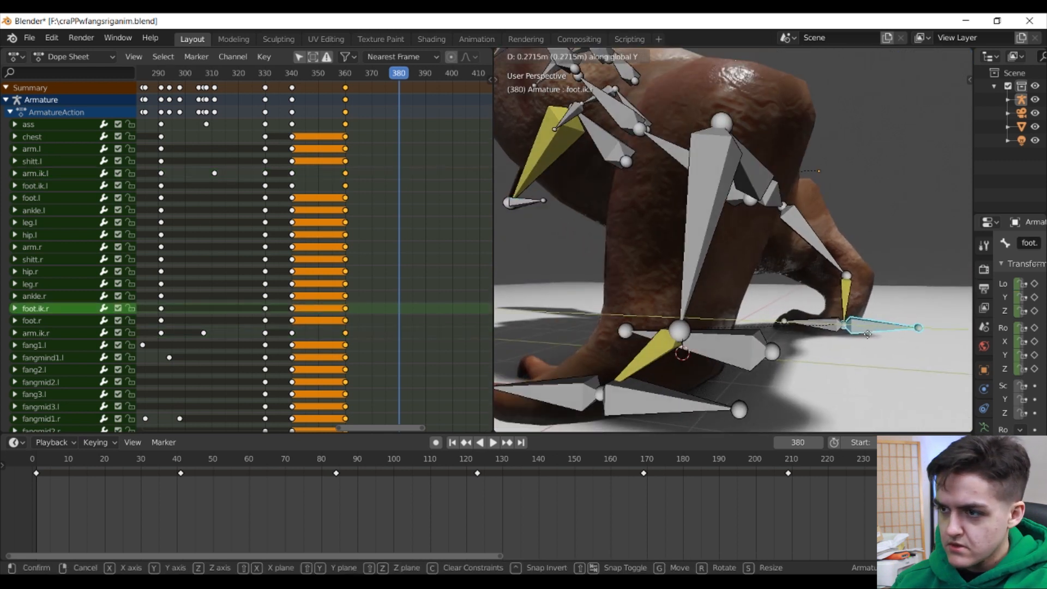
{"action": "left_click", "coordinate": [866, 333]}
Step: Select all bones of the armature and insert location and rotation keyframes at frame 380
{"action": "scroll", "coordinate": [719, 320], "scroll_direction": "down", "scroll_amount": 5}
{"action": "middle_click_drag", "start_coordinate": [720, 320], "coordinate": [777, 334]}
{"action": "key", "text": "a"}
{"action": "scroll", "coordinate": [807, 327], "scroll_direction": "up", "scroll_amount": 4}
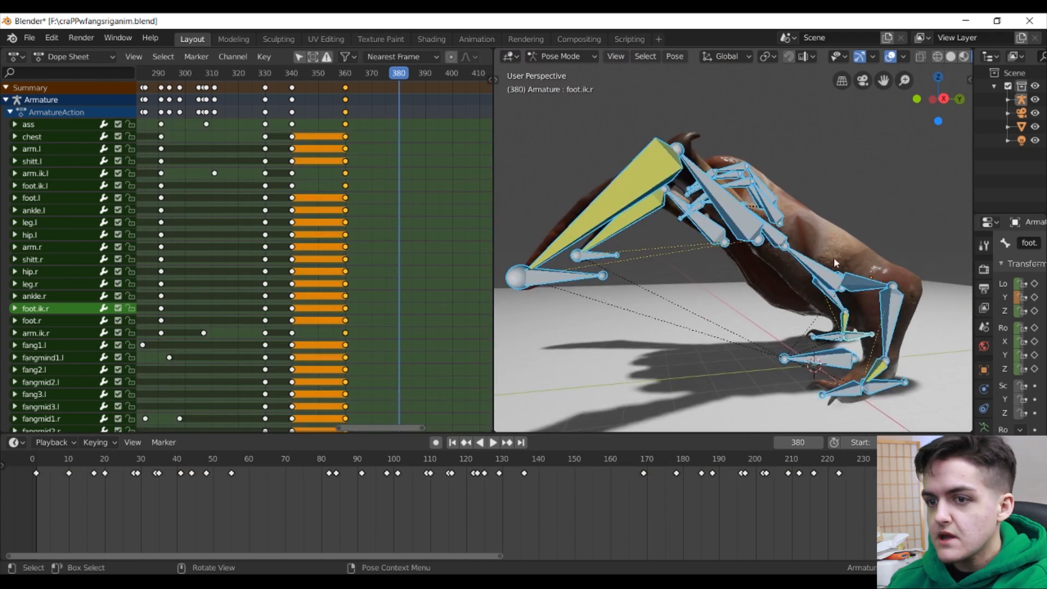
{"action": "key", "text": "i"}
{"action": "scroll", "coordinate": [831, 261], "scroll_direction": "down", "scroll_amount": 3}
{"action": "middle_click_drag", "start_coordinate": [831, 262], "coordinate": [717, 280]}
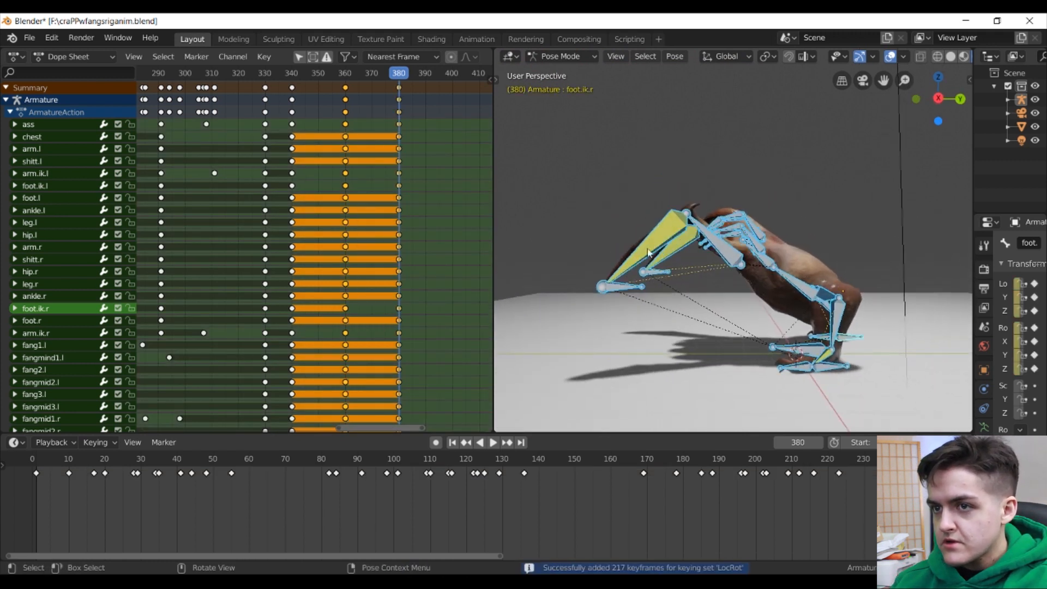
Step: Play back the new motion from about frame 342 with the viewport overlays hidden to check the step
{"action": "key", "text": "space"}
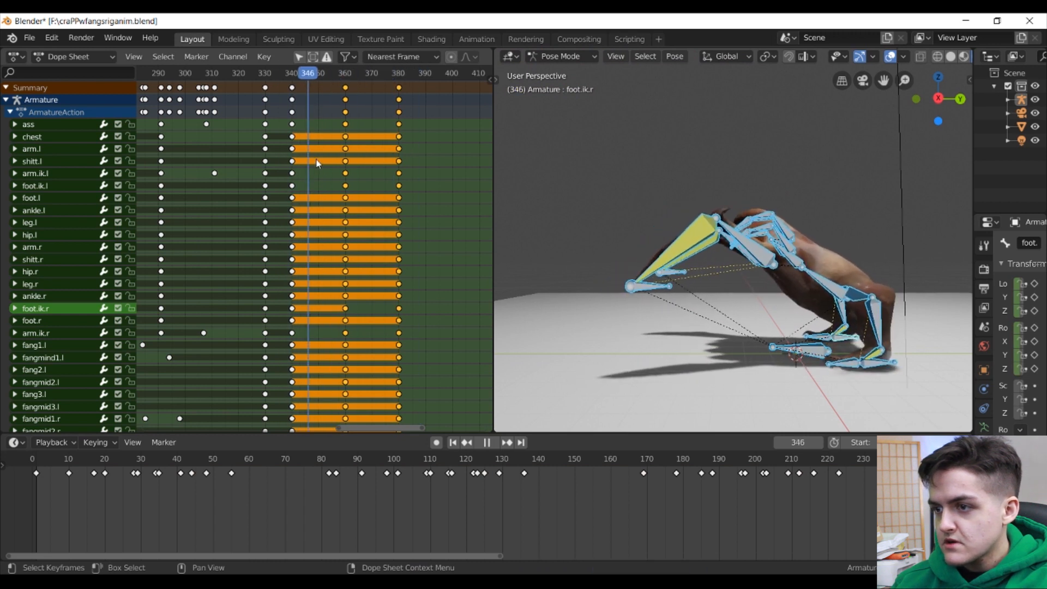
{"action": "key", "text": "space"}
{"action": "right_click_drag", "start_coordinate": [401, 194], "coordinate": [297, 183], "text": "shift"}
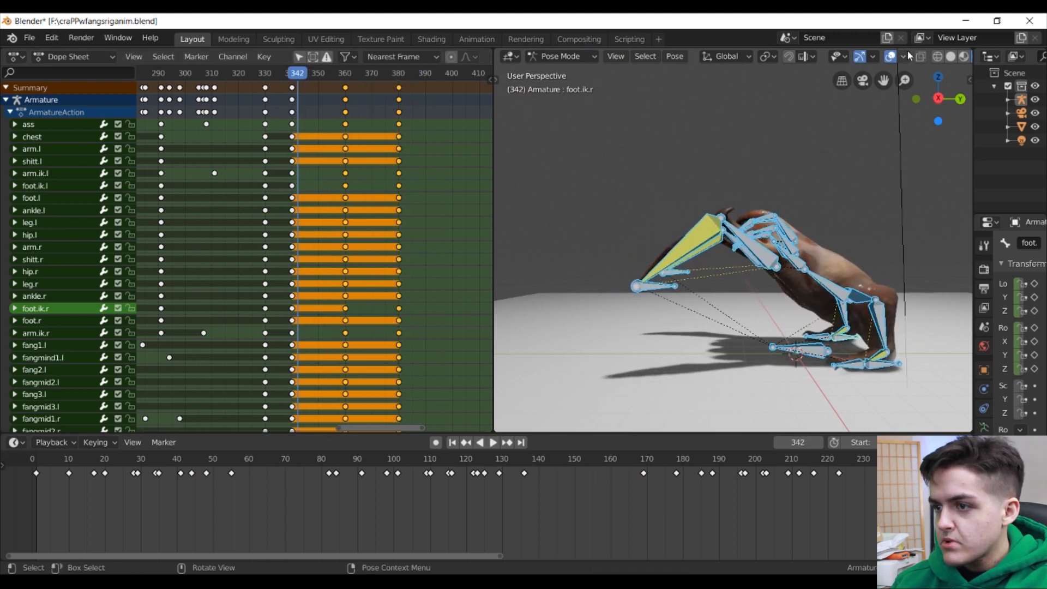
{"action": "key", "text": "space"}
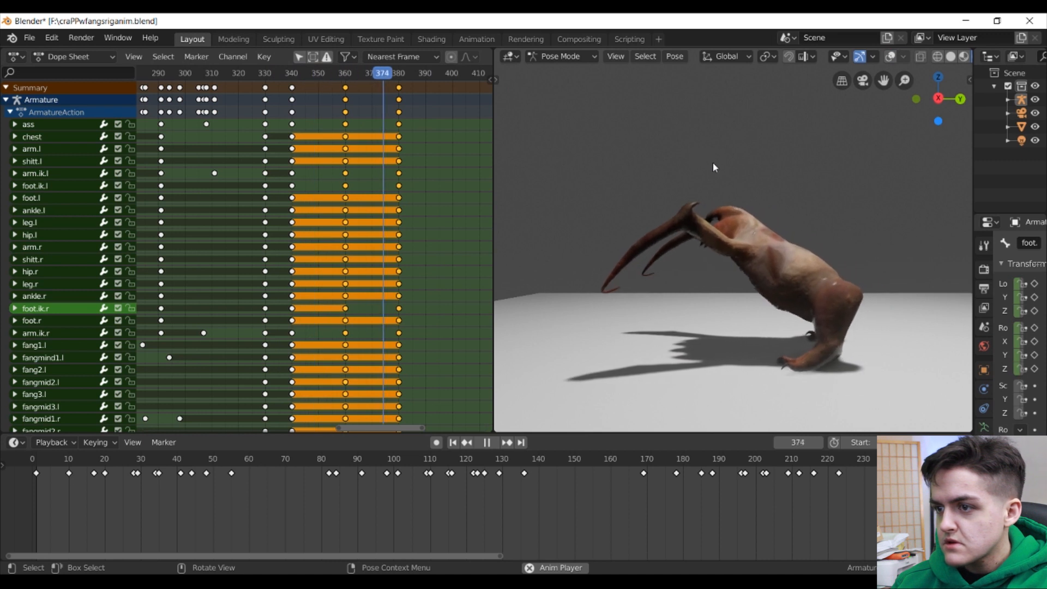
{"action": "key", "text": "space"}
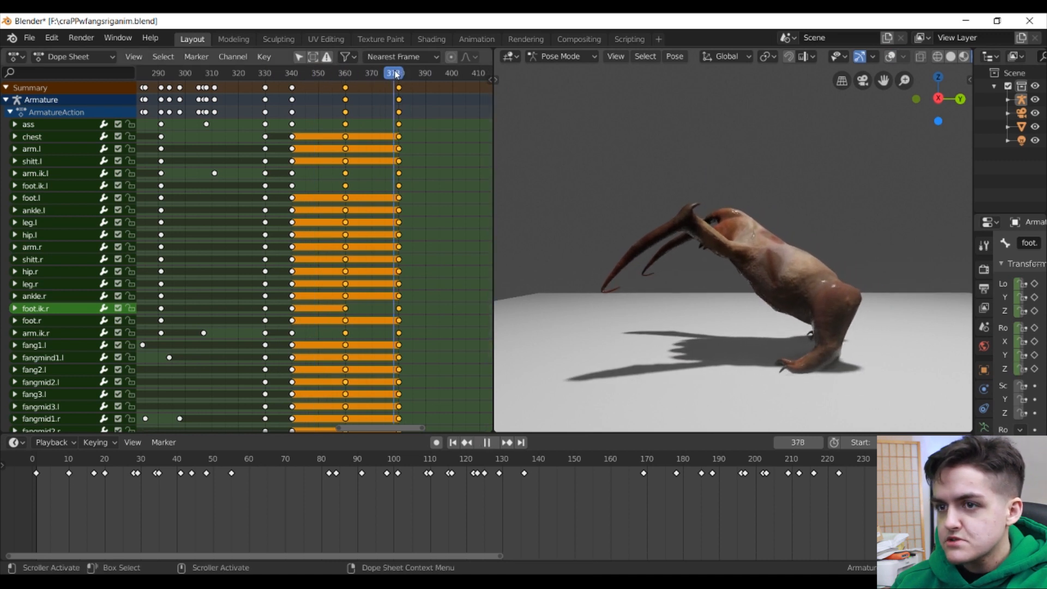
Step: Show the viewport overlays and raise the ass bone about 0.07 m along global Z at frame 380
{"action": "left_click", "coordinate": [890, 57]}
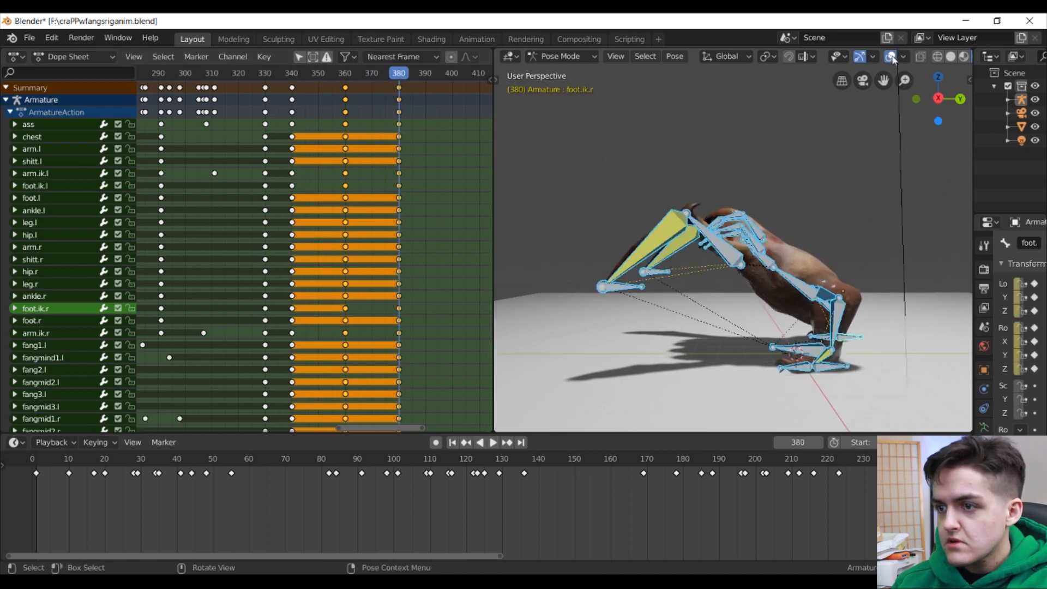
{"action": "scroll", "coordinate": [747, 164], "scroll_direction": "up", "scroll_amount": 5}
{"action": "left_click", "coordinate": [800, 248]}
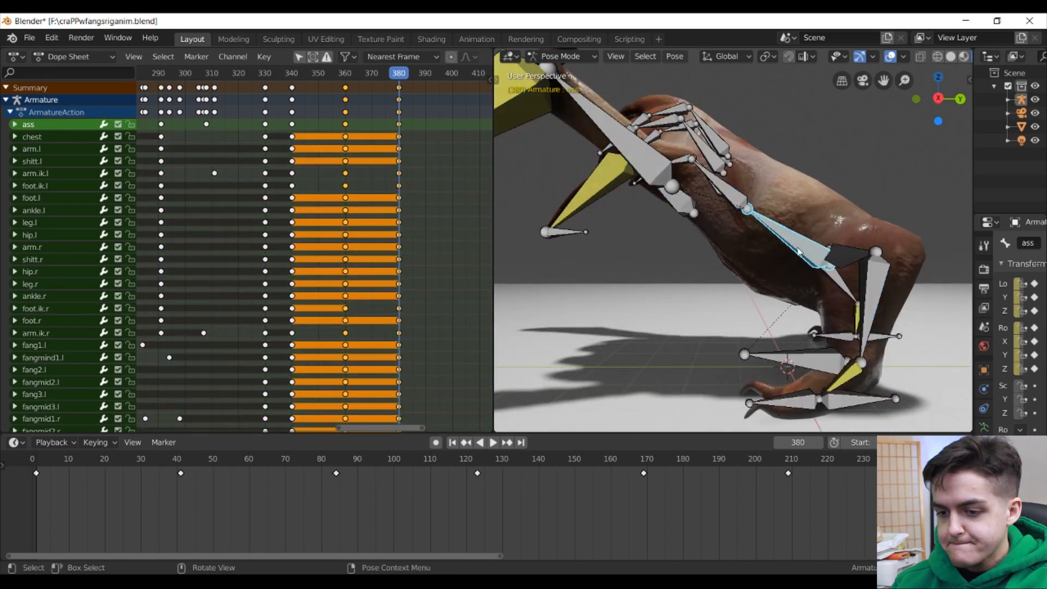
{"action": "key", "text": "g"}
{"action": "key", "text": "z"}
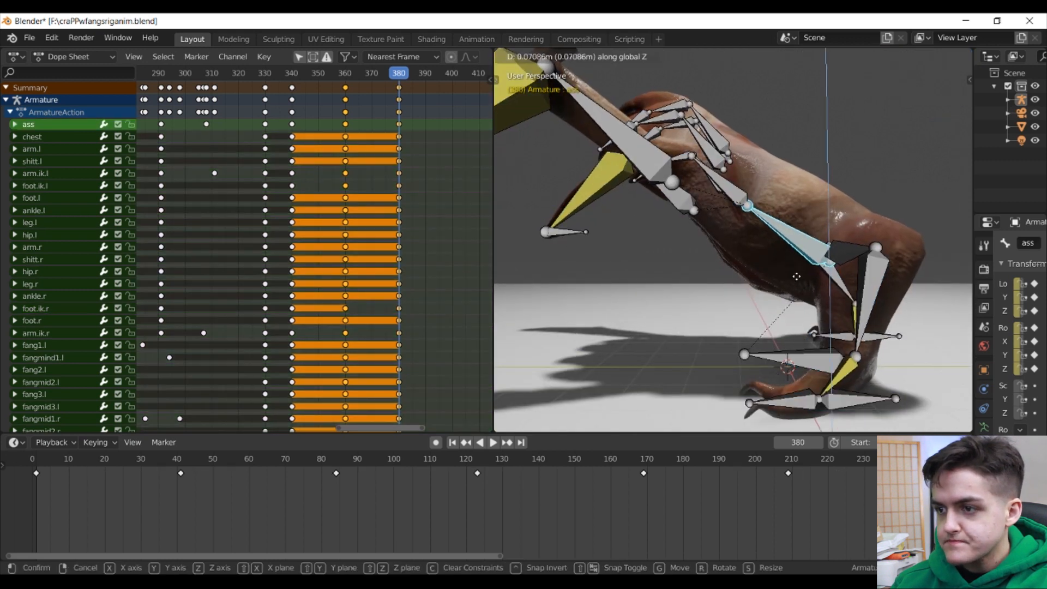
{"action": "left_click", "coordinate": [796, 274]}
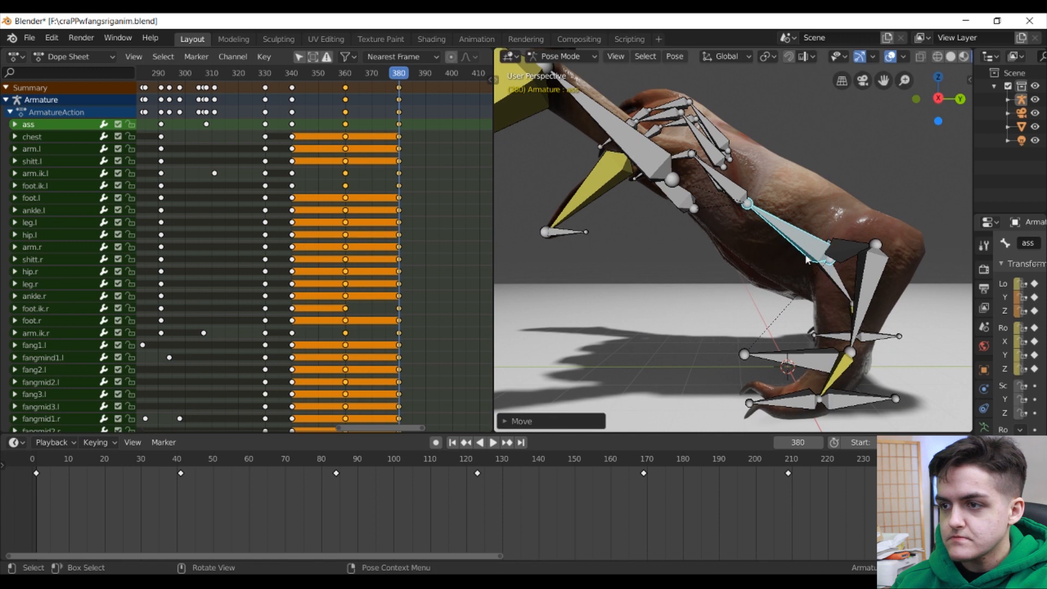
{"action": "middle_click_drag", "start_coordinate": [796, 274], "coordinate": [810, 250]}
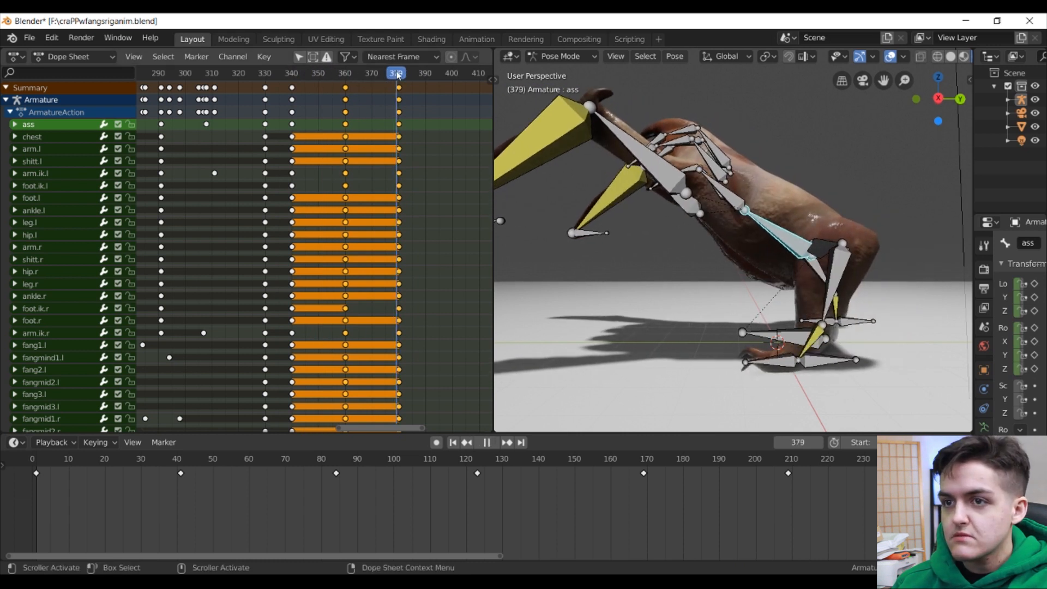
Step: Scrub and play the animation between frames 348 and 383, hiding the overlays, to check the leg and body motion
{"action": "key", "text": "space"}
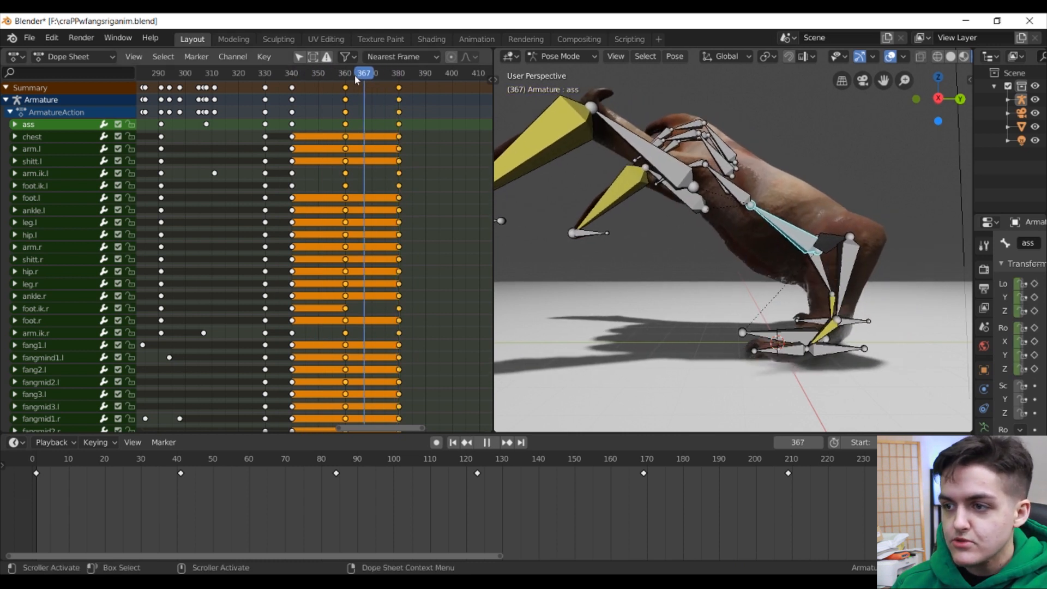
{"action": "key", "text": "space"}
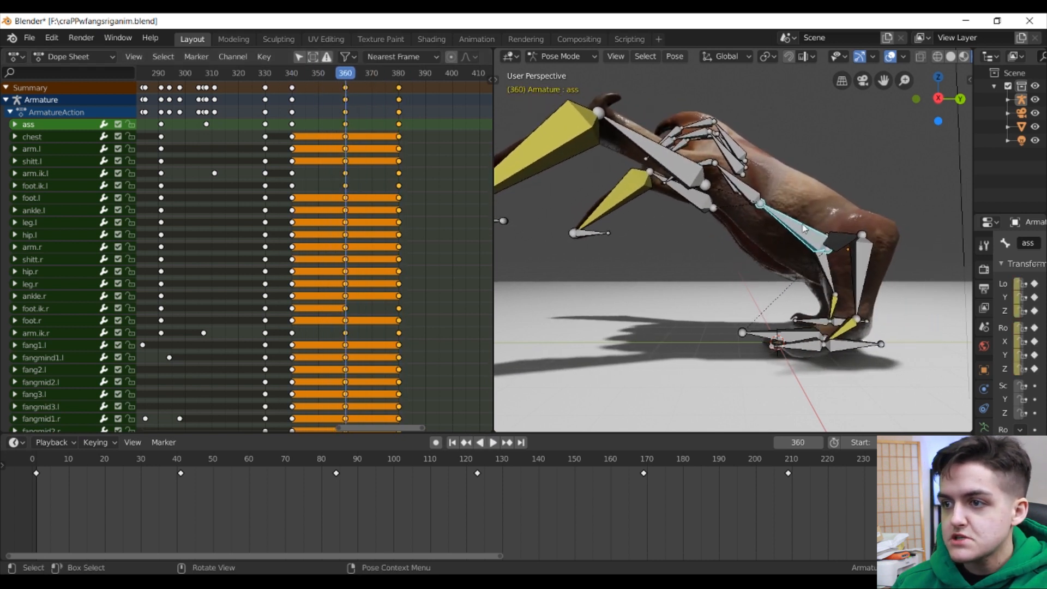
{"action": "left_click", "coordinate": [741, 189]}
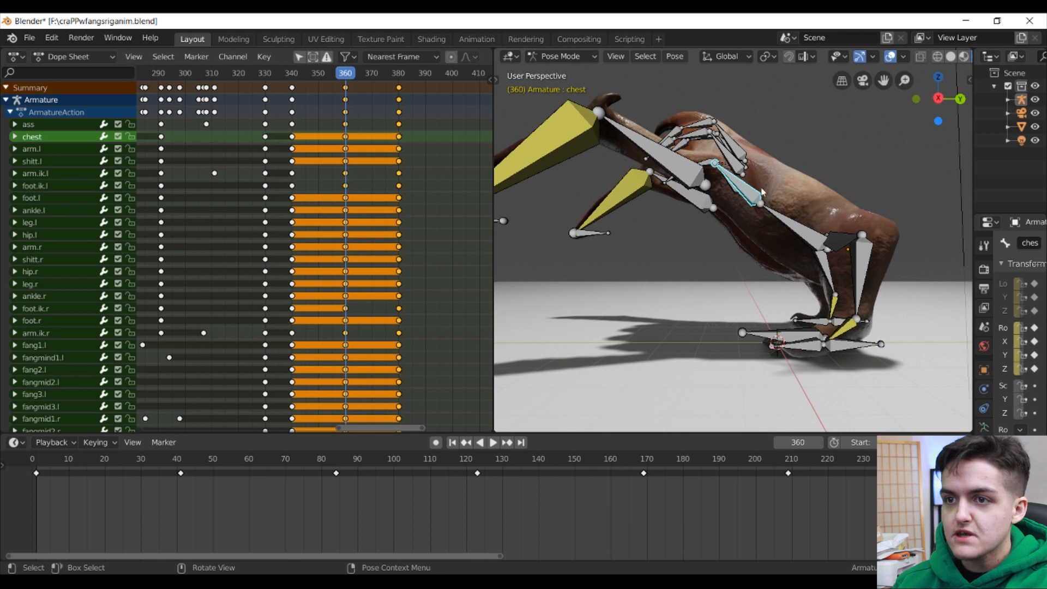
{"action": "left_click_drag", "start_coordinate": [343, 81], "coordinate": [315, 96]}
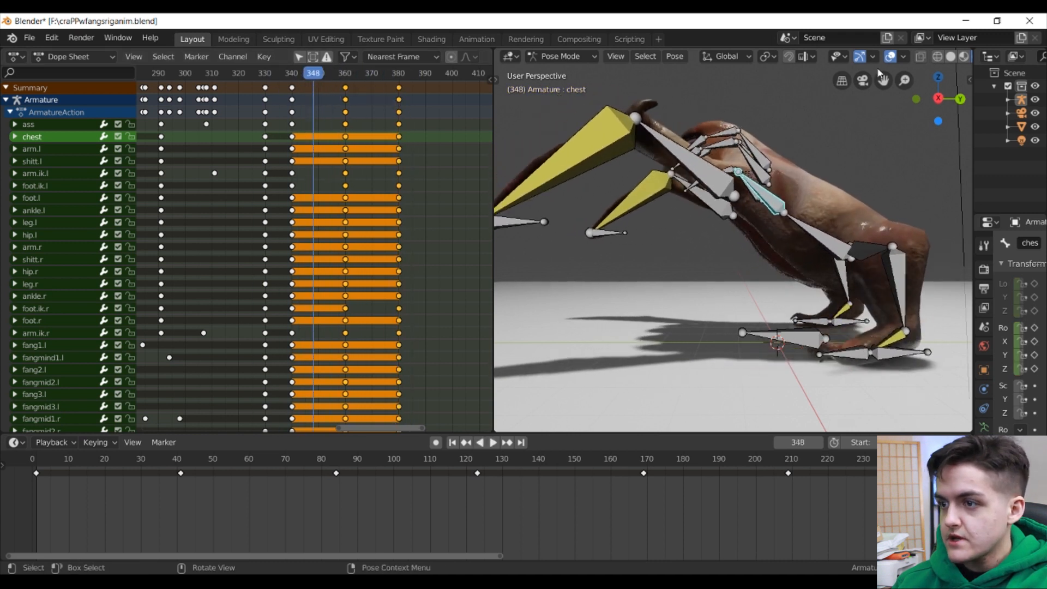
{"action": "left_click", "coordinate": [890, 56]}
{"action": "key", "text": "space"}
{"action": "key", "text": "space"}
{"action": "middle_click_drag", "start_coordinate": [708, 159], "coordinate": [666, 164]}
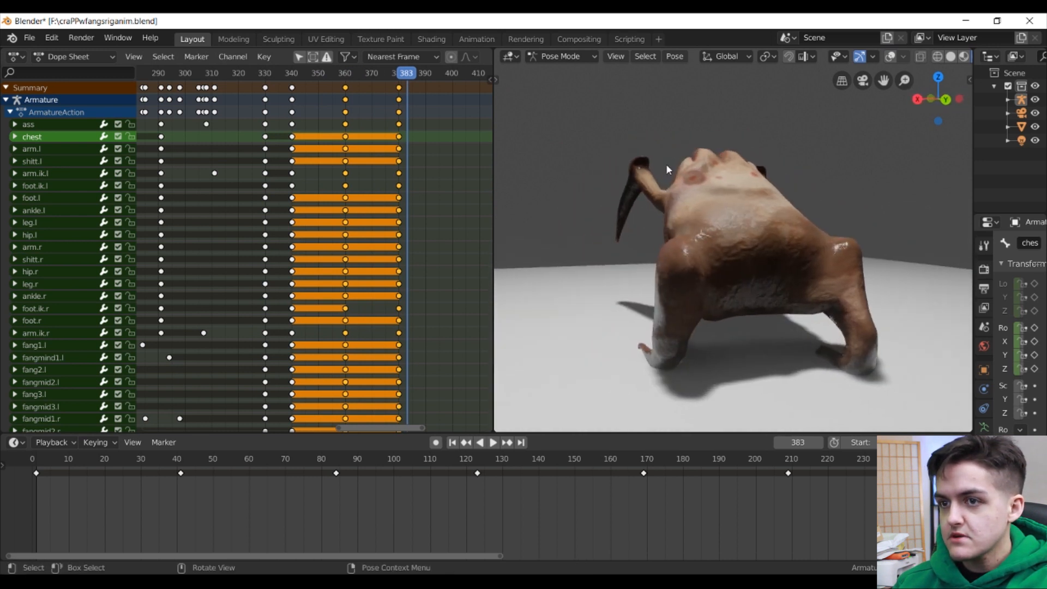
Step: Go to frame 400 with the overlays shown and raise the foot.ik.r bone about 0.24 m along global Z
{"action": "left_click", "coordinate": [325, 136]}
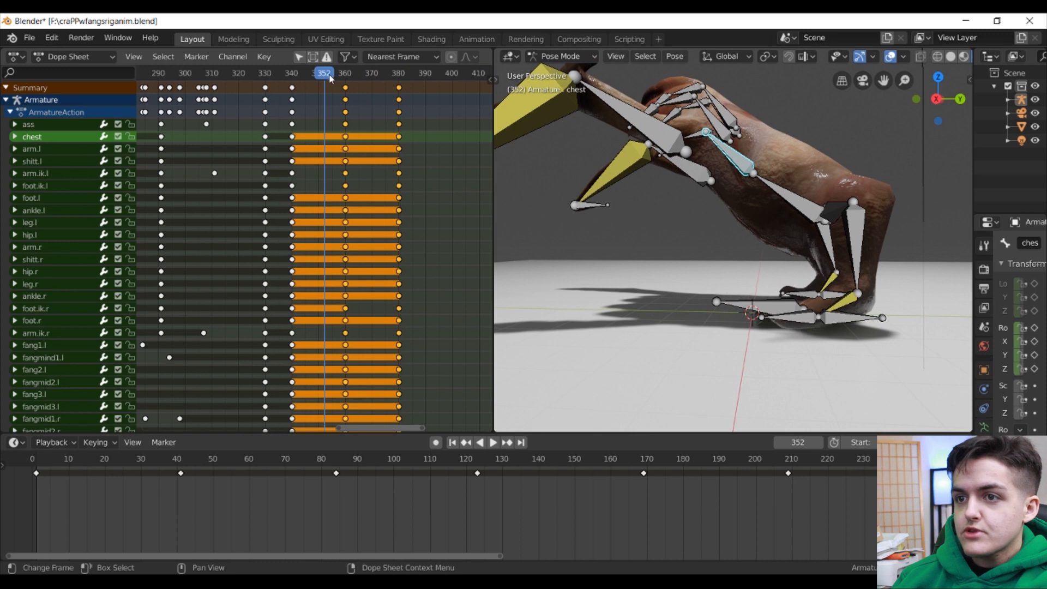
{"action": "left_click_drag", "start_coordinate": [329, 78], "coordinate": [445, 77]}
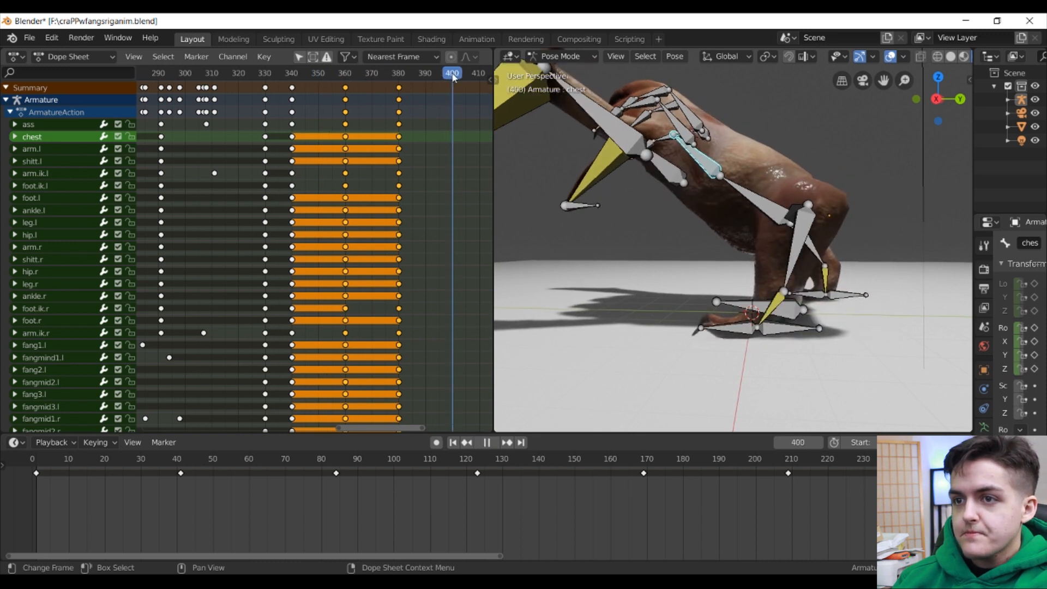
{"action": "middle_click_drag", "start_coordinate": [652, 239], "coordinate": [823, 297]}
{"action": "left_click", "coordinate": [837, 298]}
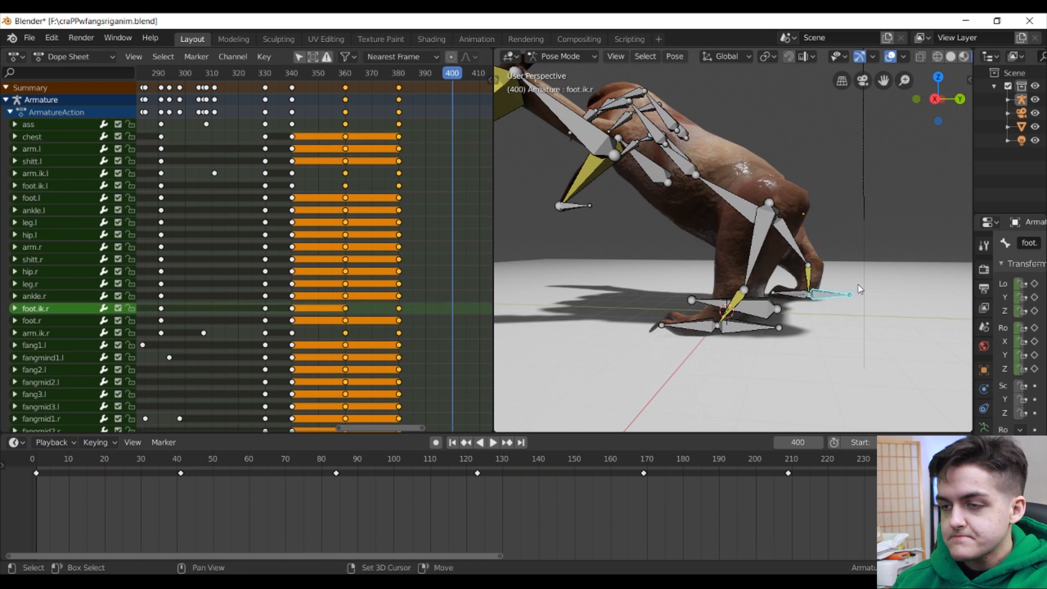
{"action": "key", "text": "space"}
{"action": "middle_click_drag", "start_coordinate": [809, 262], "coordinate": [682, 313]}
{"action": "key", "text": "g"}
{"action": "key", "text": "z"}
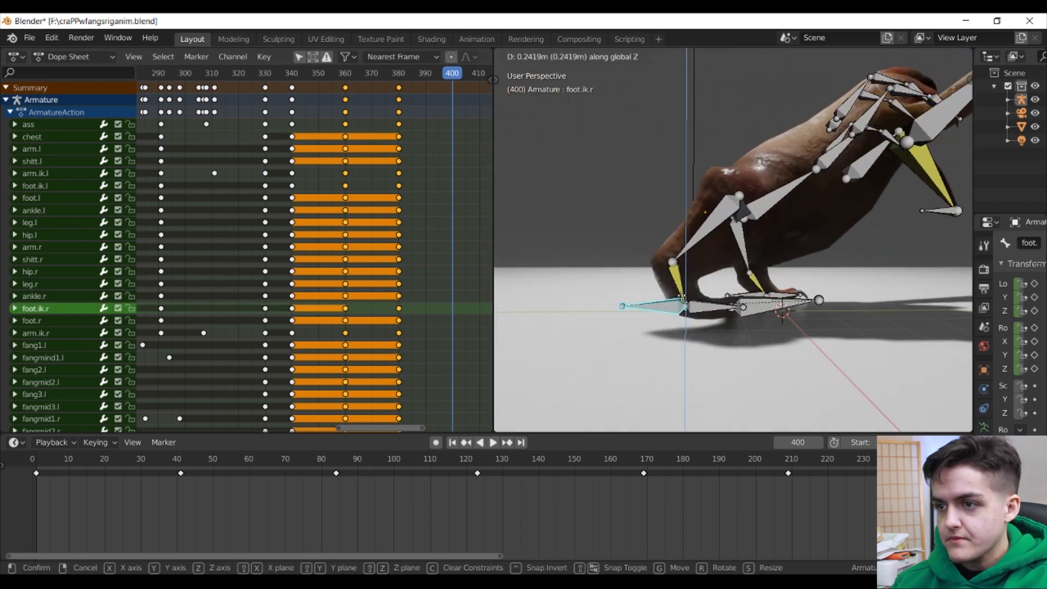
{"action": "left_click", "coordinate": [683, 293]}
Step: Move the foot.ik.r bone about 0.84 m in negative global Y at frame 400
{"action": "key", "text": "g"}
{"action": "key", "text": "y"}
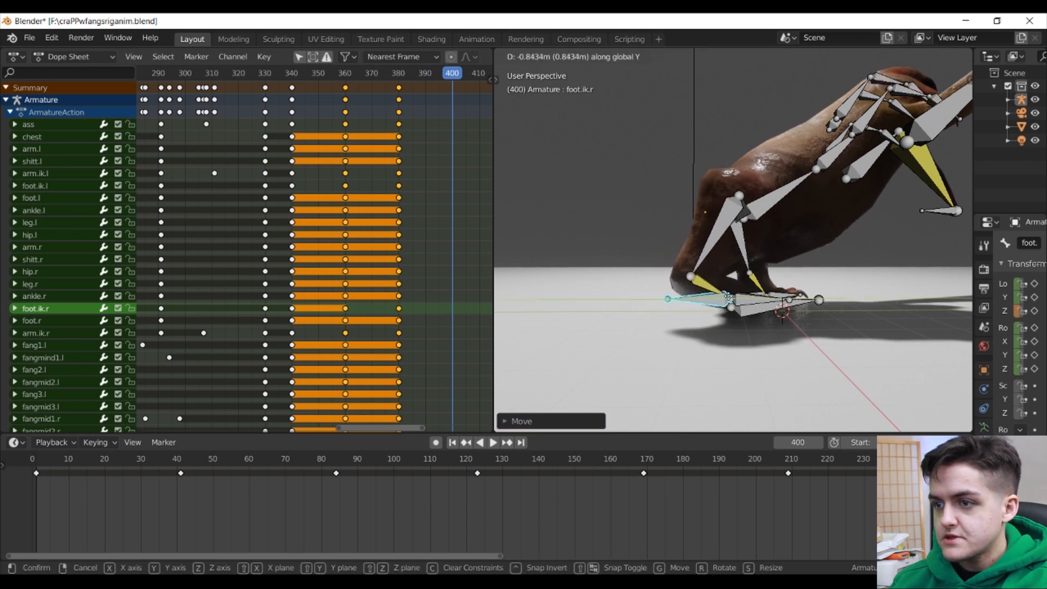
{"action": "left_click", "coordinate": [728, 297]}
{"action": "middle_click_drag", "start_coordinate": [653, 251], "coordinate": [829, 226]}
{"action": "mouse_move", "coordinate": [770, 210]}
{"action": "middle_mouse_down"}
{"action": "mouse_move", "coordinate": [835, 211]}
{"action": "mouse_move", "coordinate": [772, 206]}
{"action": "middle_mouse_up"}
{"action": "scroll", "coordinate": [772, 206], "scroll_direction": "down", "scroll_amount": 4}
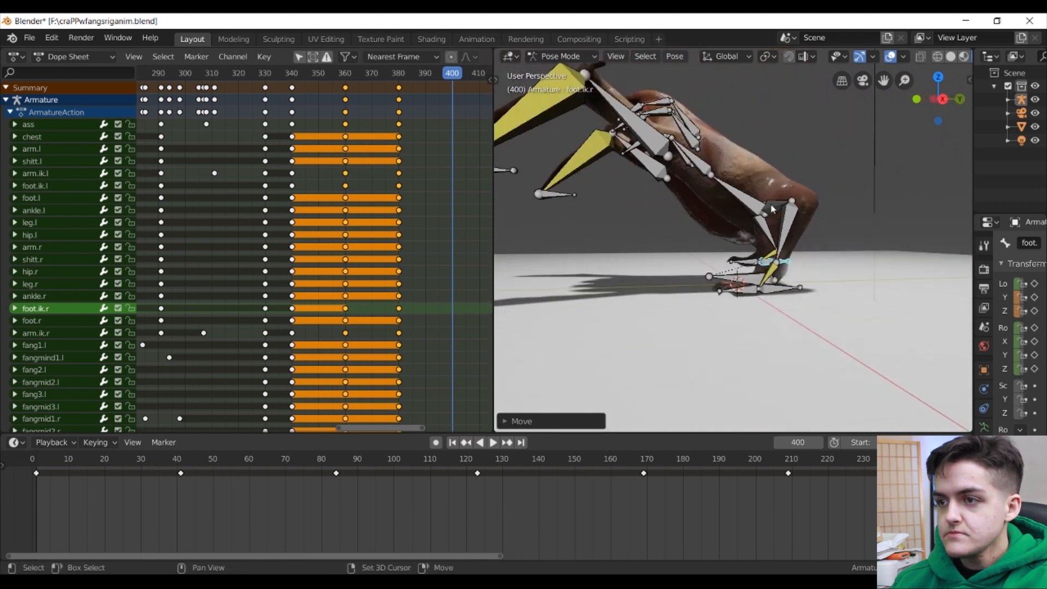
{"action": "scroll", "coordinate": [772, 209], "scroll_direction": "up", "scroll_amount": 3}
Step: Move the ass bone about 1.45 m in negative global Y at frame 400 and adjust its height along global Z
{"action": "left_click", "coordinate": [777, 230]}
{"action": "key", "text": "g"}
{"action": "key", "text": "y"}
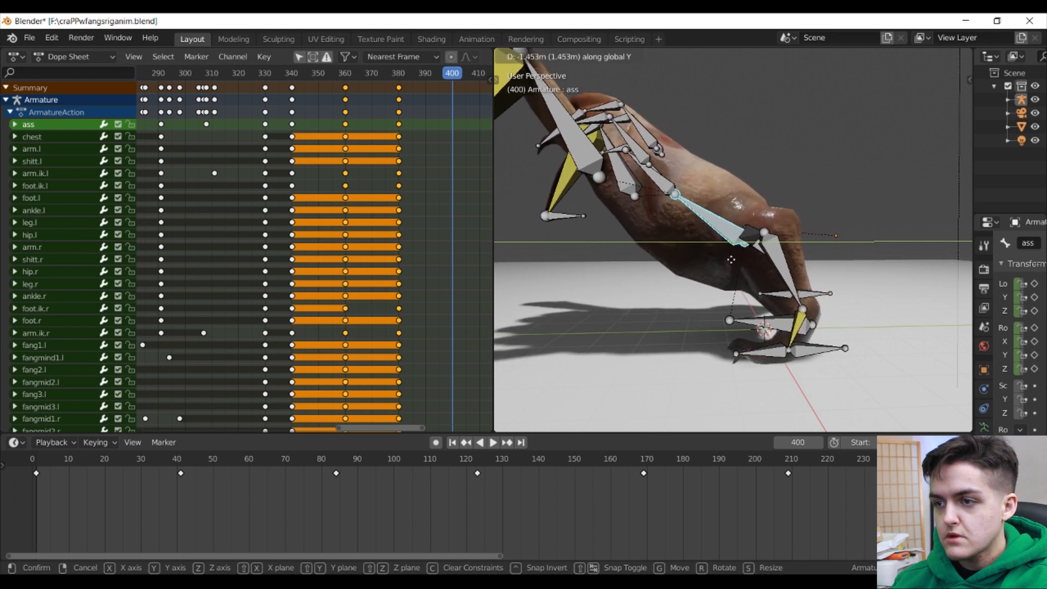
{"action": "left_click", "coordinate": [731, 259]}
{"action": "middle_click_drag", "start_coordinate": [730, 260], "coordinate": [671, 264]}
{"action": "middle_click_drag", "start_coordinate": [702, 269], "coordinate": [741, 248]}
{"action": "key", "text": "g"}
{"action": "key", "text": "z"}
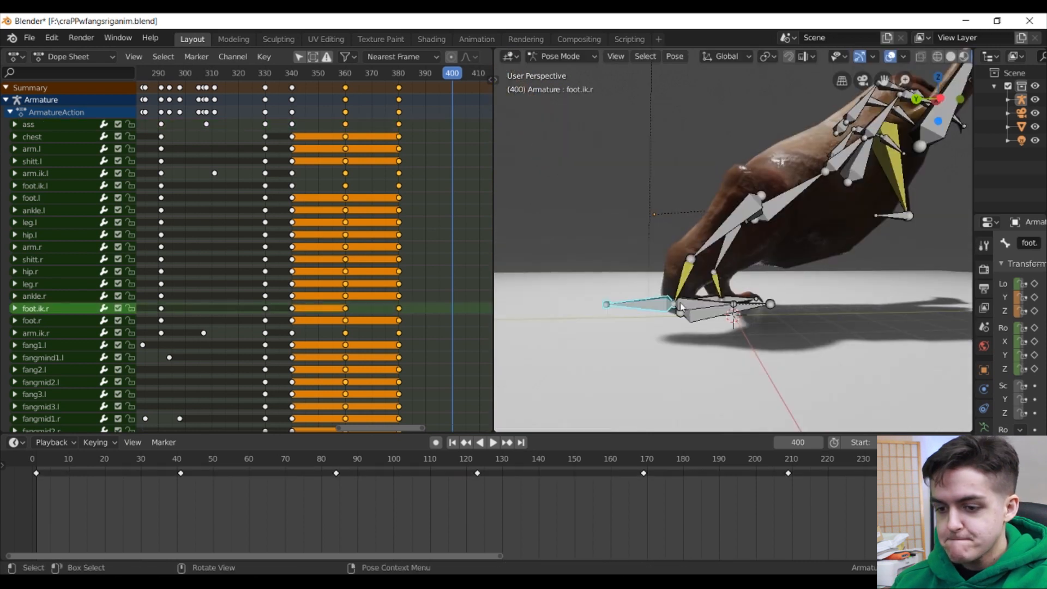
Step: Move the foot.ik.r bone further forward, more than 1.08 m in negative global Y, and nudge its position at frame 400
{"action": "key", "text": "g"}
{"action": "key", "text": "y"}
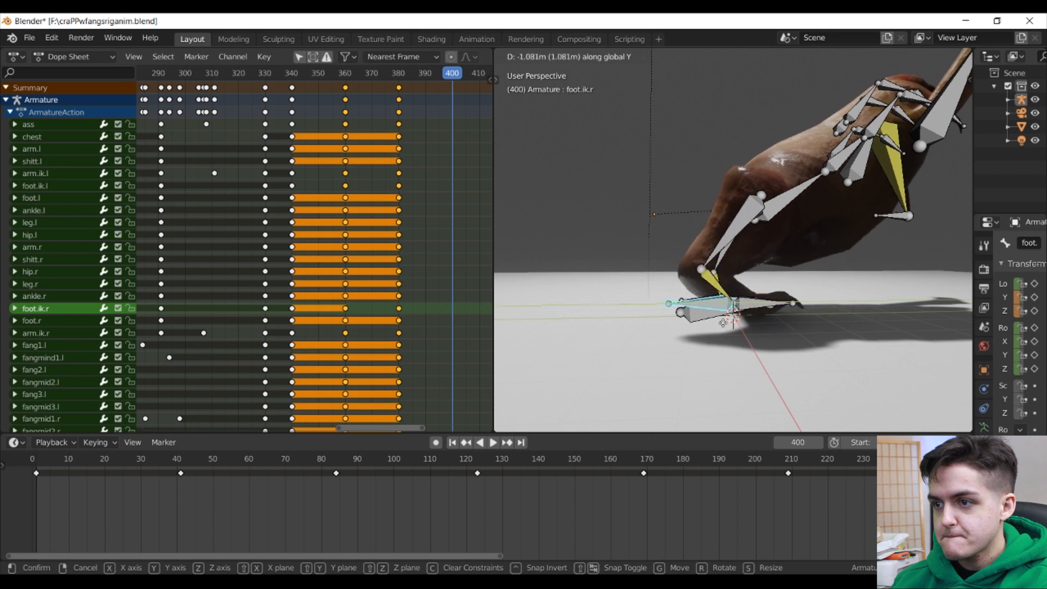
{"action": "left_click", "coordinate": [737, 327]}
{"action": "key", "text": "g"}
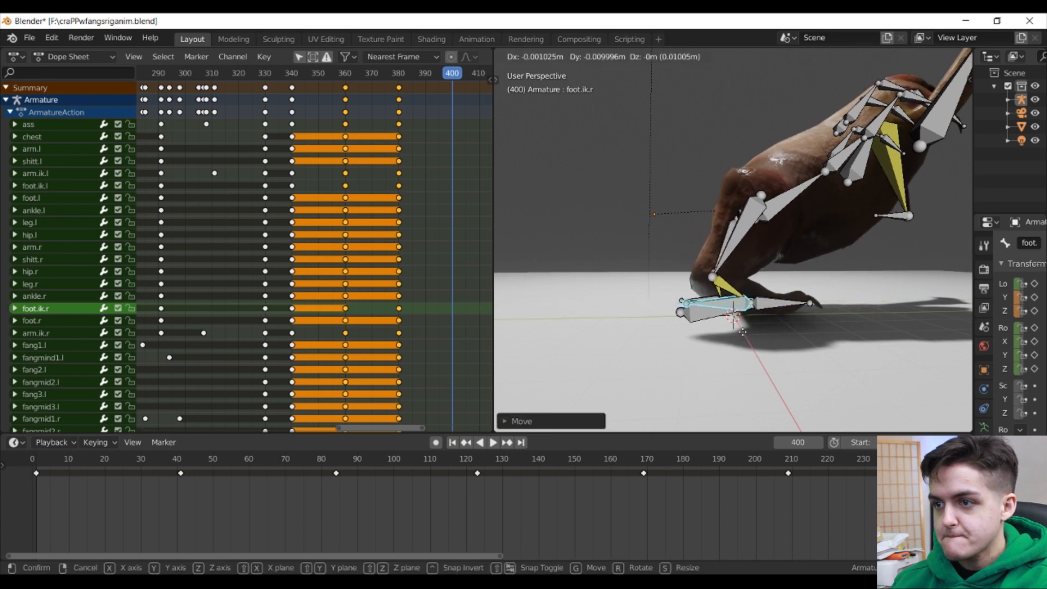
{"action": "left_click", "coordinate": [747, 327]}
{"action": "middle_click_drag", "start_coordinate": [748, 329], "coordinate": [817, 281]}
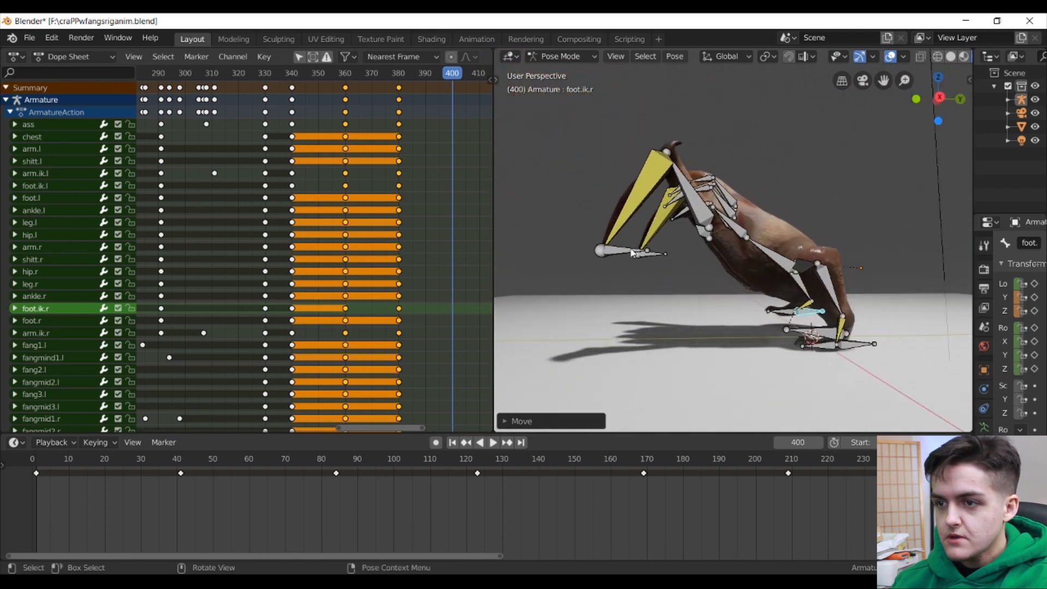
Step: Move both arm IK bones, arm.ik.l and arm.ik.r, more than 0.65 m in negative global Y at frame 400
{"action": "left_click", "coordinate": [659, 260]}
{"action": "left_click", "coordinate": [664, 257]}
{"action": "key", "text": "y"}
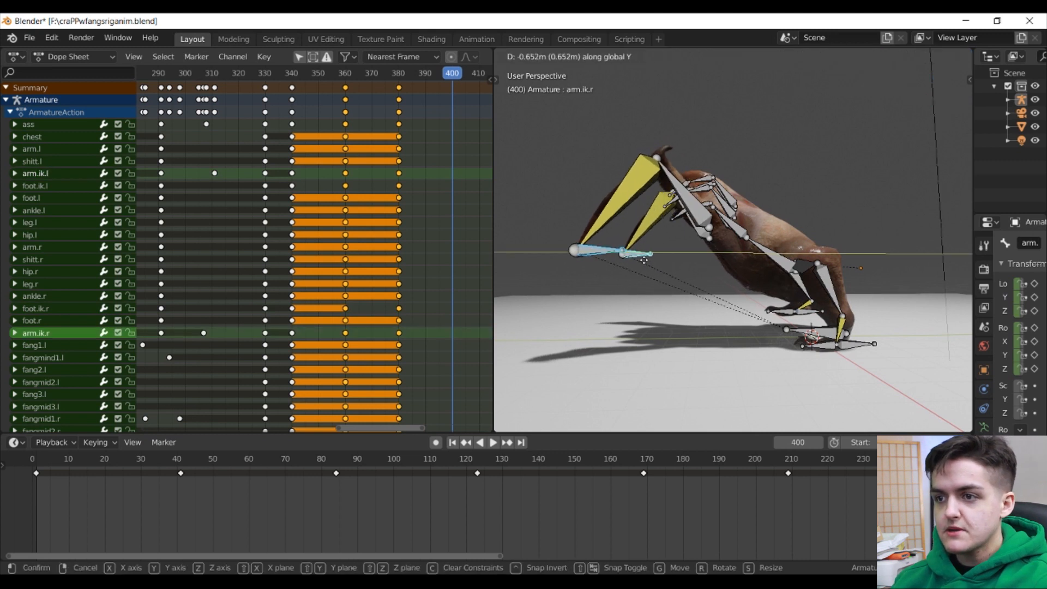
{"action": "left_click", "coordinate": [618, 253]}
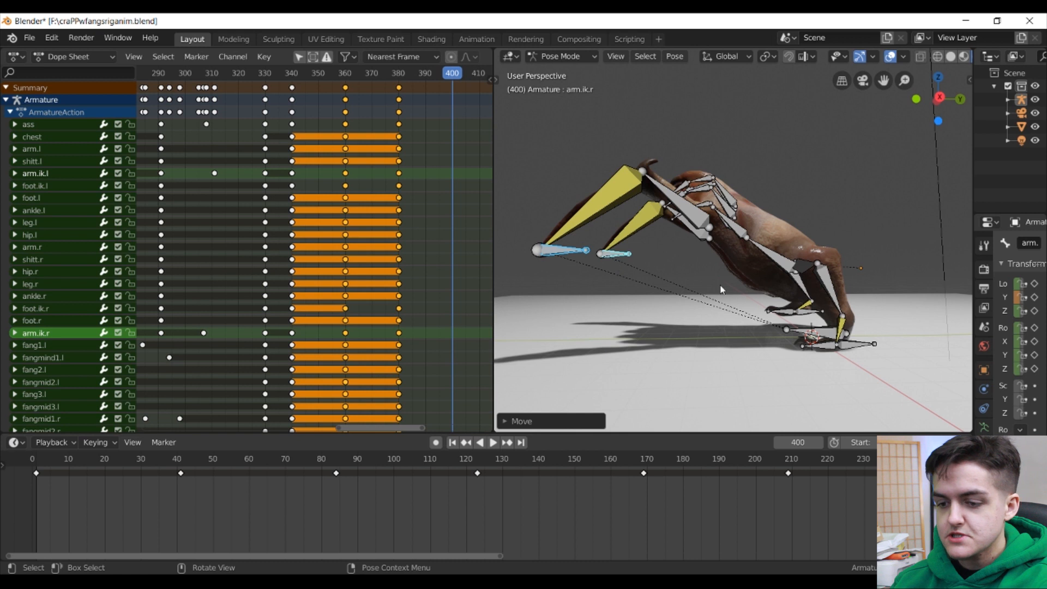
{"action": "scroll", "coordinate": [770, 259], "scroll_direction": "up", "scroll_amount": 5}
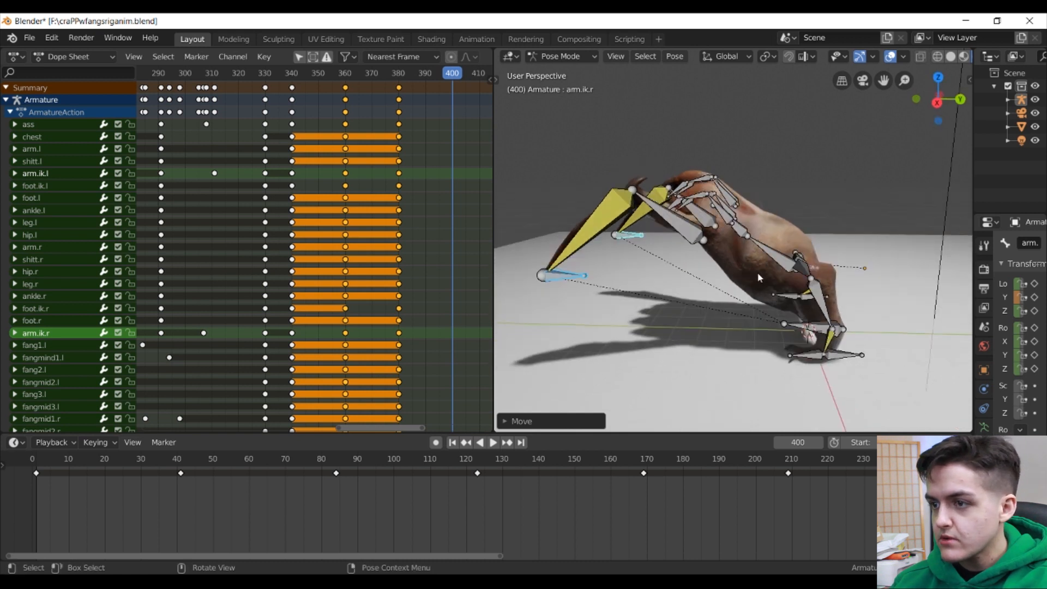
Step: Key the location and rotation of all the armature's bones at frame 400
{"action": "key", "text": "a"}
{"action": "key", "text": "i"}
{"action": "scroll", "coordinate": [761, 306], "scroll_direction": "down", "scroll_amount": 4}
Step: Play the animation between frames 360 and 400 with the overlays hidden to check the leg motion
{"action": "key", "text": "shift+ctrl+space"}
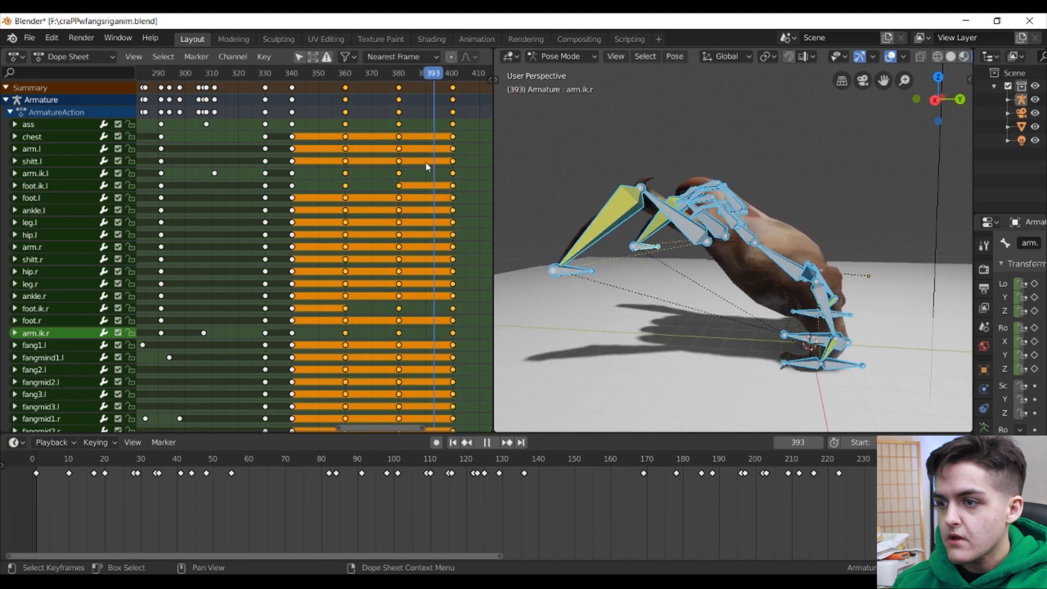
{"action": "key", "text": "space"}
{"action": "left_click", "coordinate": [890, 56]}
{"action": "key", "text": "space"}
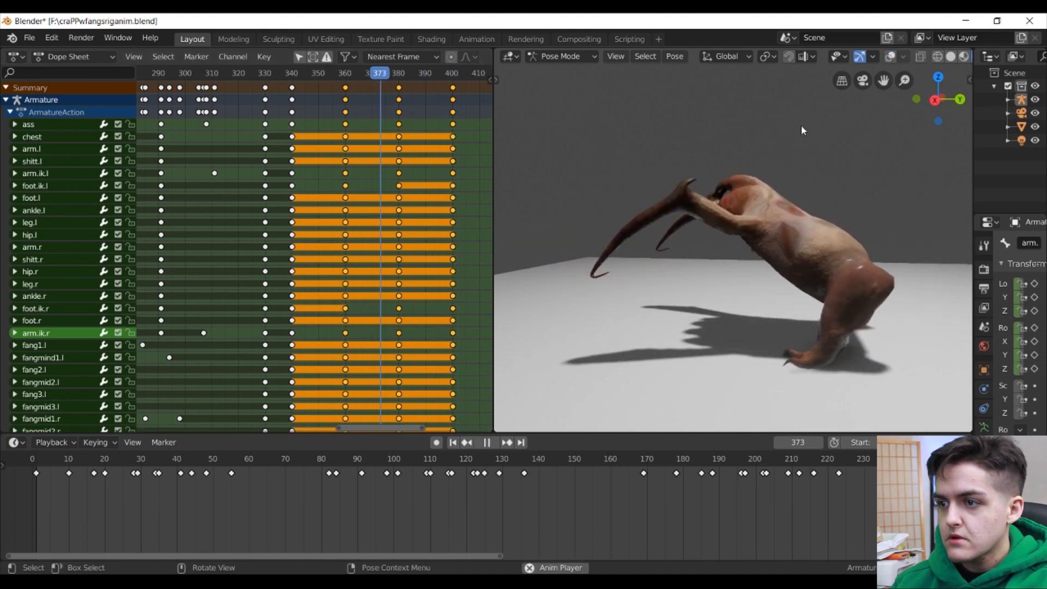
{"action": "key", "text": "space"}
{"action": "left_click_drag", "start_coordinate": [441, 75], "coordinate": [357, 86]}
{"action": "key", "text": "space"}
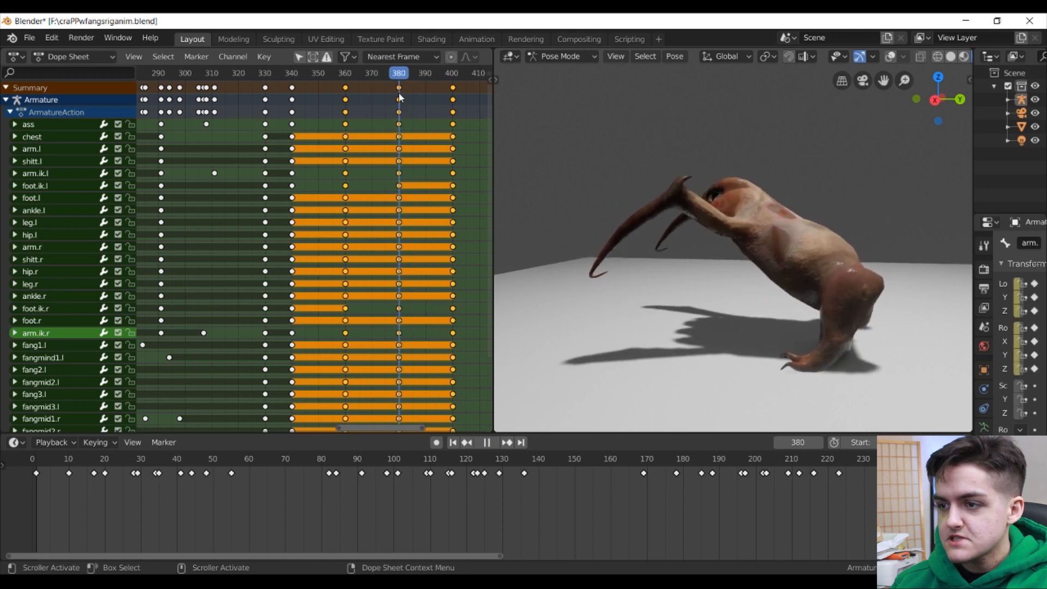
Step: Show the overlays at frame 380 and lower the ass bone about 0.13 m along global Z
{"action": "left_click", "coordinate": [890, 56]}
{"action": "middle_click_drag", "start_coordinate": [854, 177], "coordinate": [770, 234]}
{"action": "scroll", "coordinate": [813, 176], "scroll_direction": "up", "scroll_amount": 3}
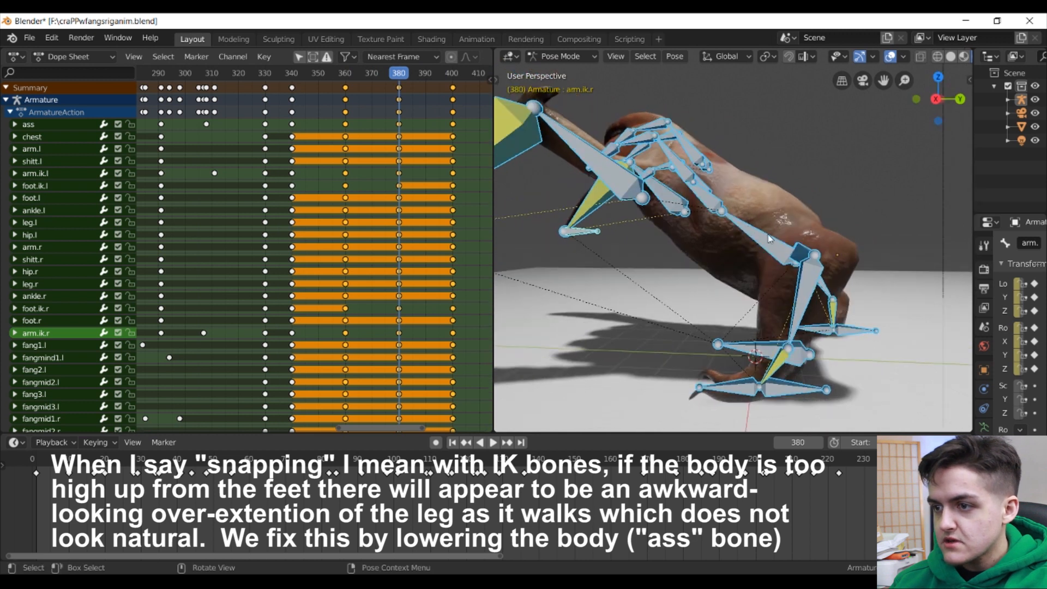
{"action": "left_click", "coordinate": [786, 231]}
{"action": "key", "text": "g"}
{"action": "key", "text": "z"}
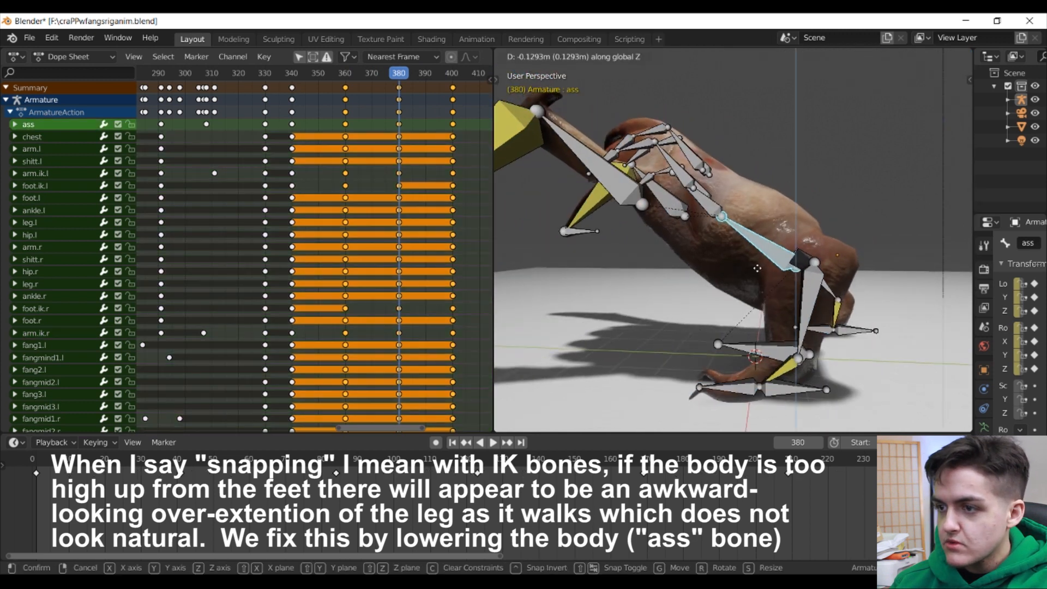
{"action": "left_click", "coordinate": [757, 271]}
Step: Shift the ass bone forward in negative global Y at frame 380 and key all bones with LocRot
{"action": "mouse_move", "coordinate": [757, 270]}
{"action": "middle_mouse_down"}
{"action": "mouse_move", "coordinate": [763, 256]}
{"action": "mouse_move", "coordinate": [771, 267]}
{"action": "middle_mouse_up"}
{"action": "key", "text": "g"}
{"action": "key", "text": "y"}
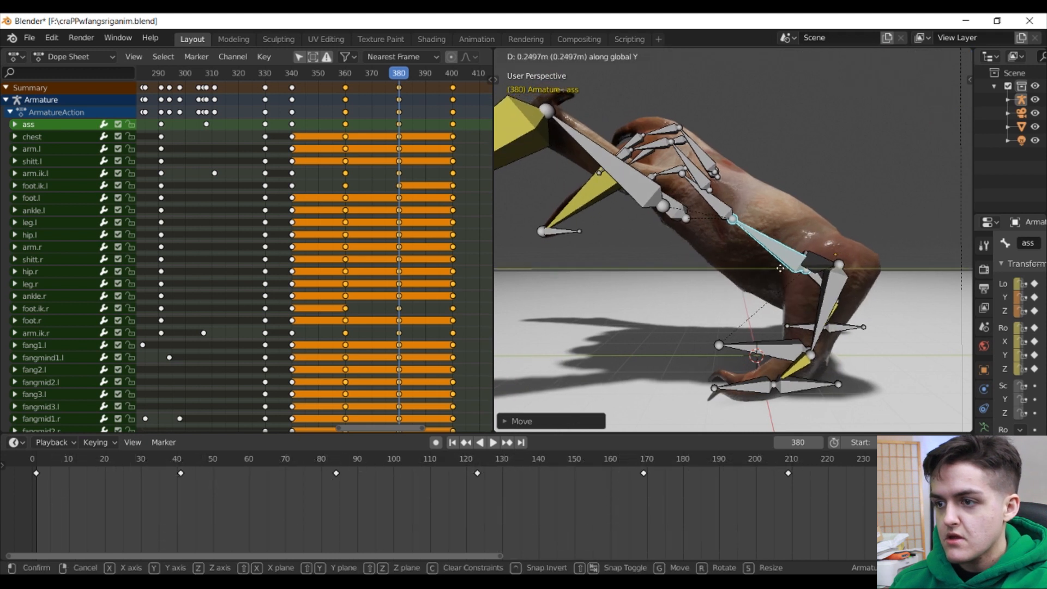
{"action": "left_click", "coordinate": [750, 276]}
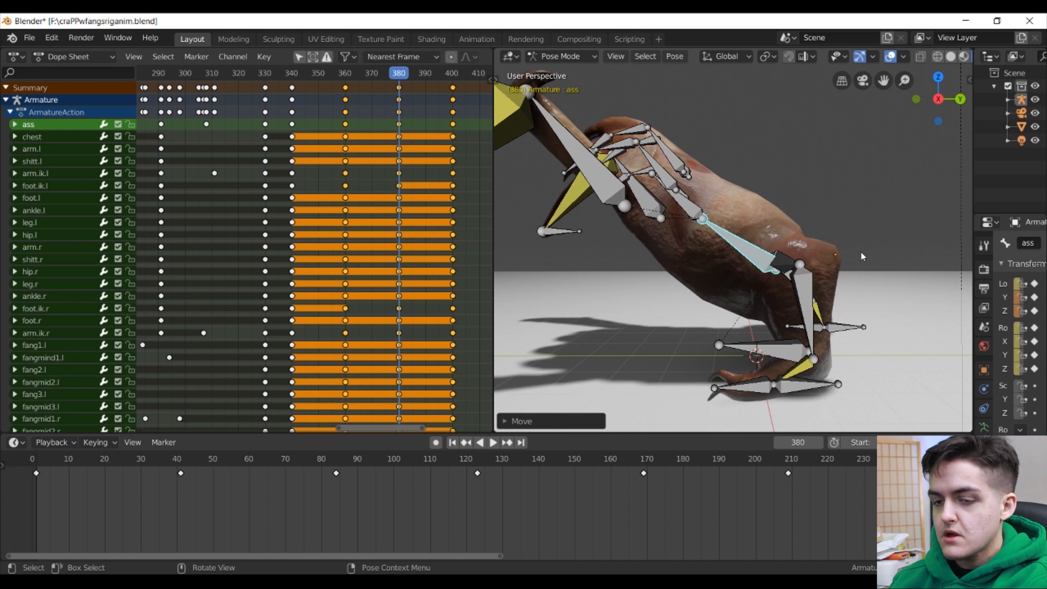
{"action": "key", "text": "a"}
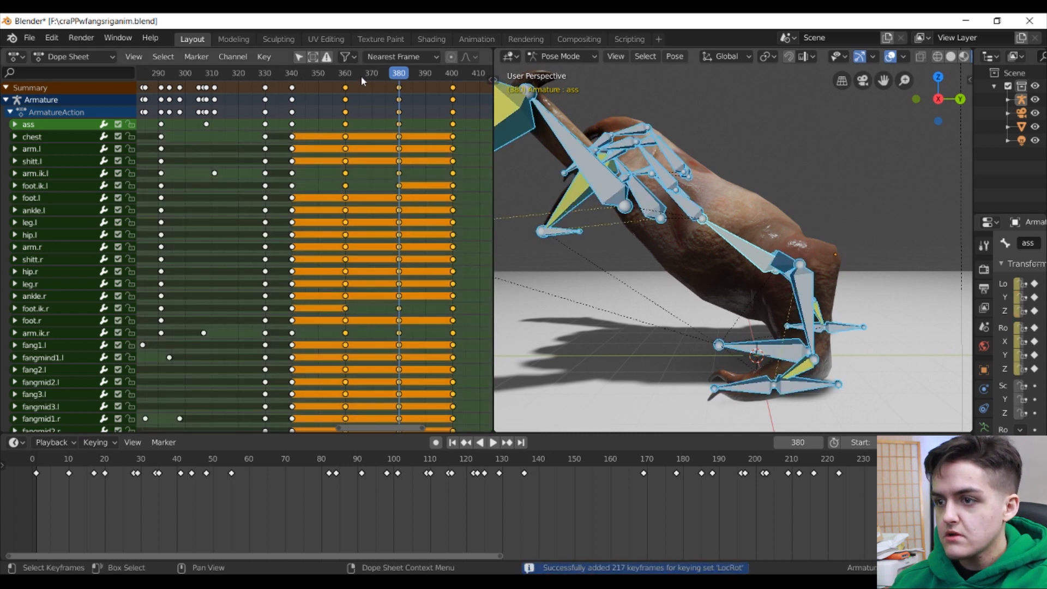
Step: Play the steps from frame 340 to 400 with the overlays hidden to review the body and arm movement
{"action": "key", "text": "space"}
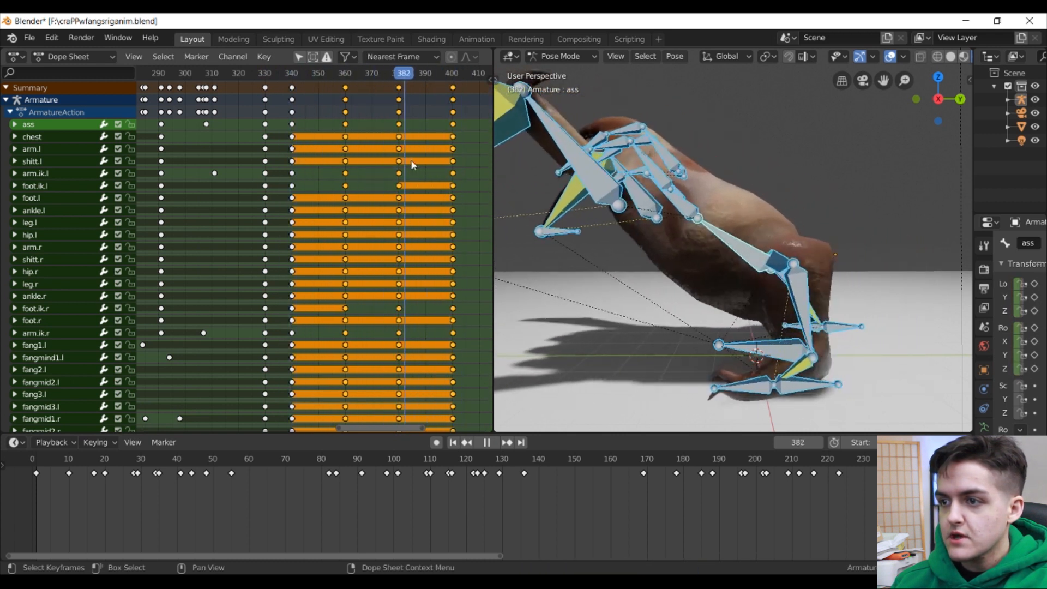
{"action": "left_click", "coordinate": [890, 57]}
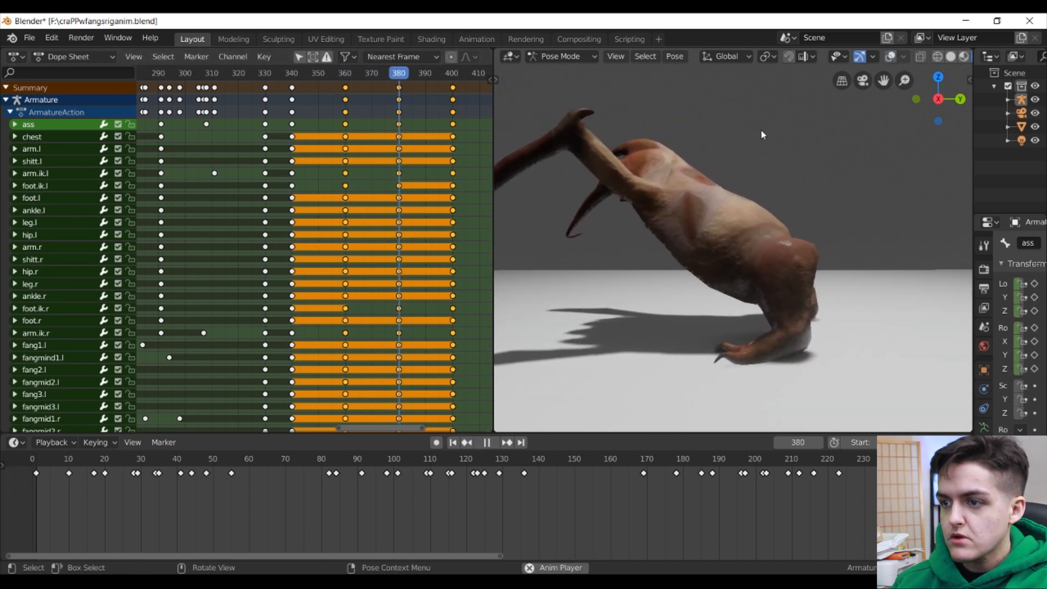
{"action": "key", "text": "space"}
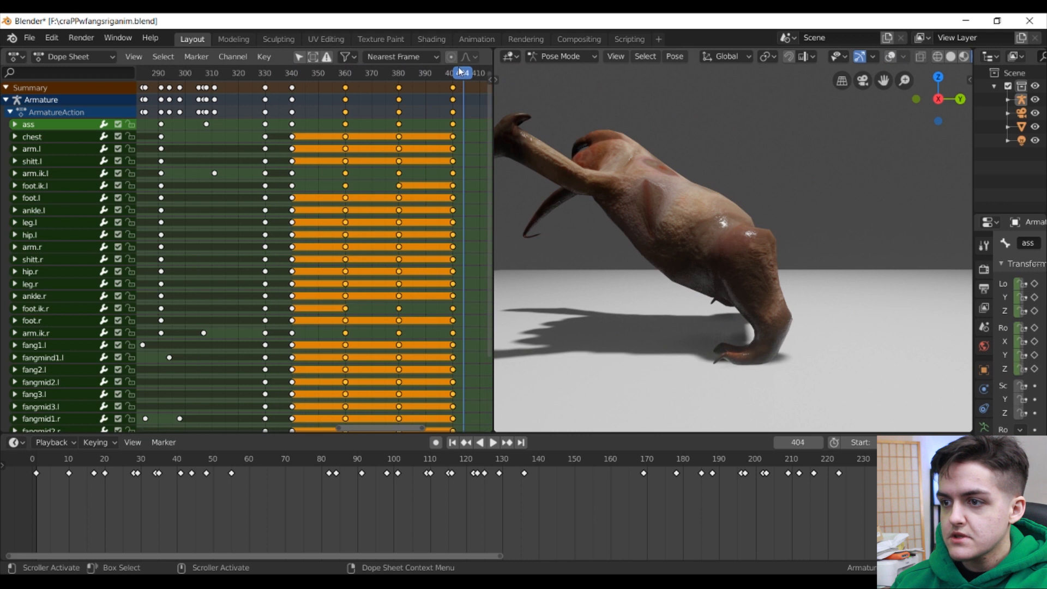
{"action": "left_click_drag", "start_coordinate": [461, 71], "coordinate": [294, 71]}
{"action": "key", "text": "space"}
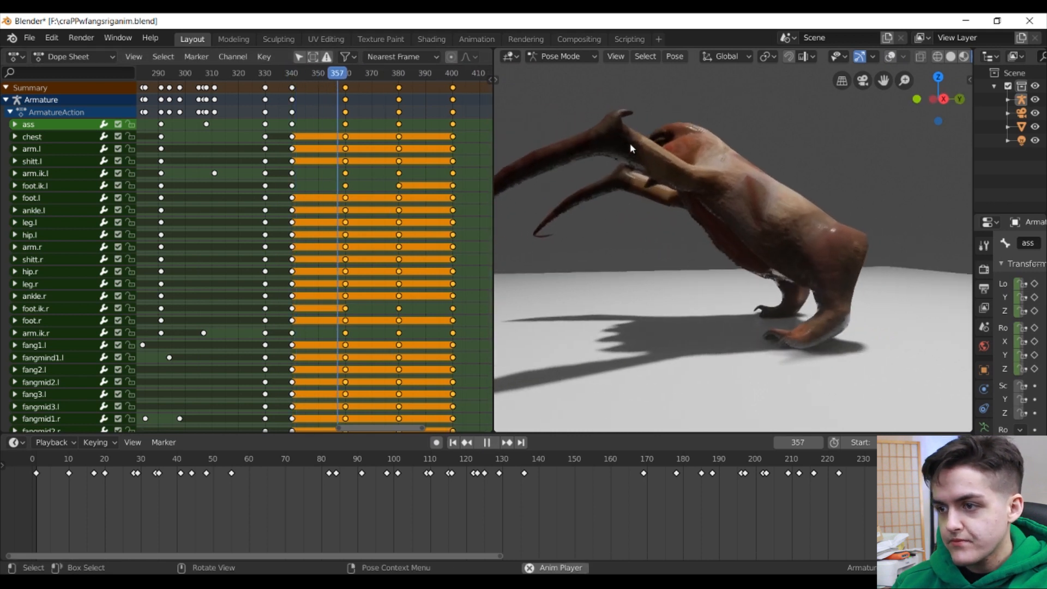
{"action": "key", "text": "space"}
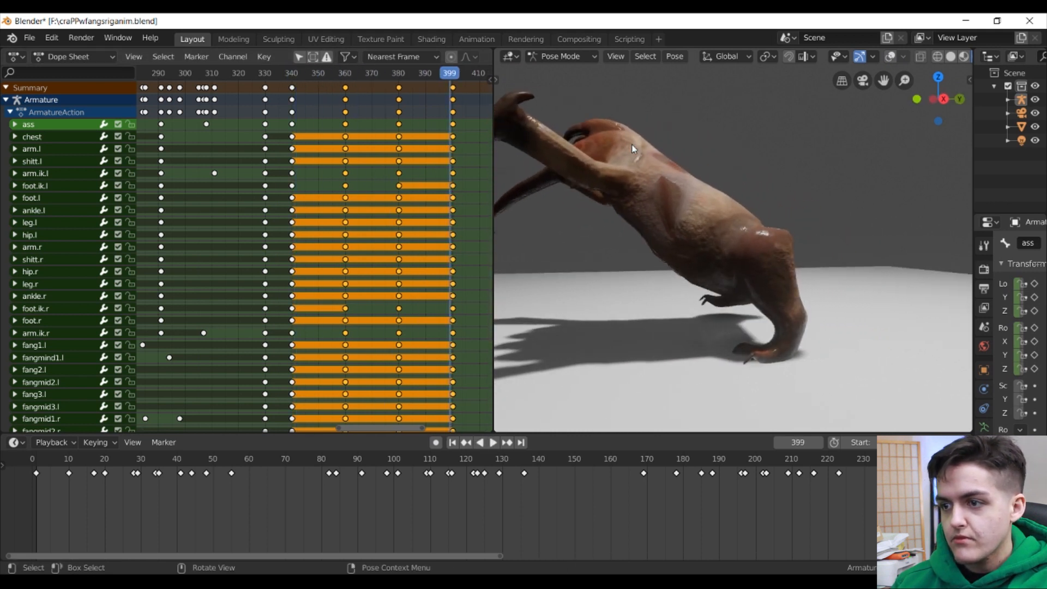
{"action": "key", "text": "ctrl+shift+space"}
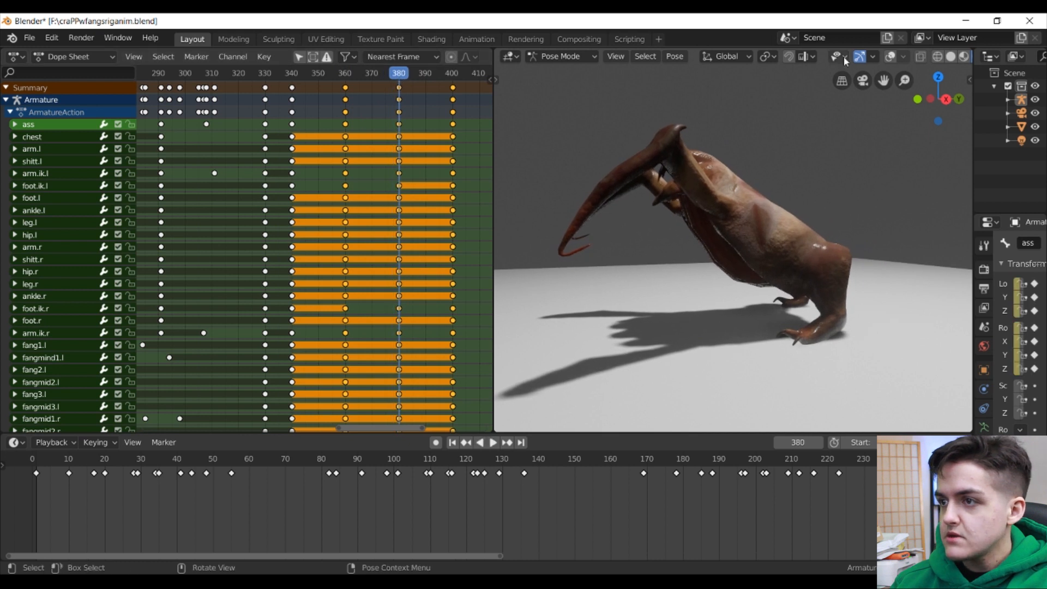
Step: At frame 380, move both arm IK bones about 0.81 m in negative global Y and key all bones with LocRot
{"action": "left_click", "coordinate": [889, 56]}
{"action": "middle_click_drag", "start_coordinate": [720, 179], "coordinate": [697, 169]}
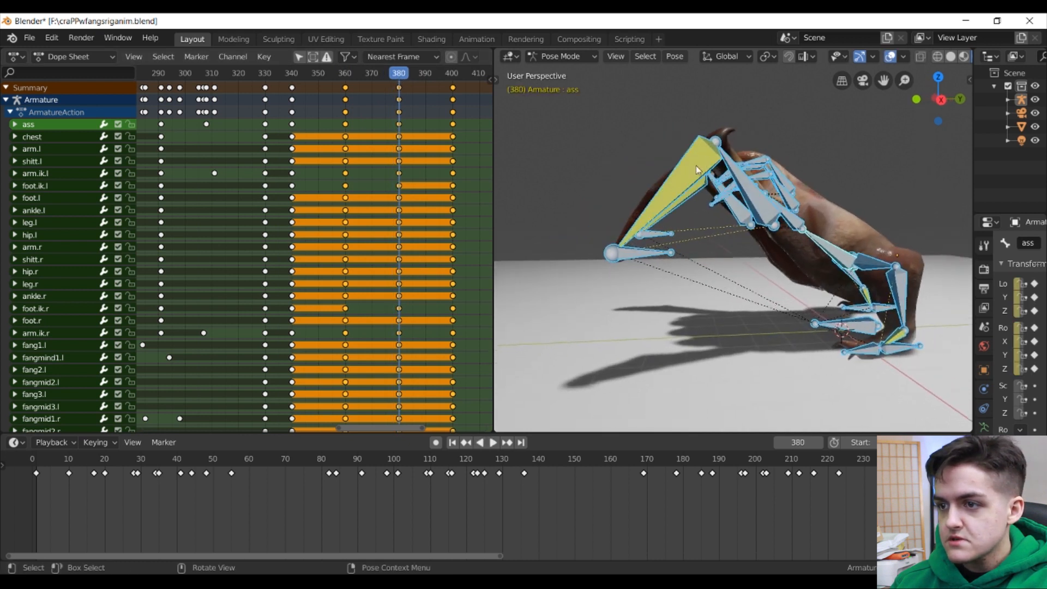
{"action": "left_click", "coordinate": [670, 234]}
{"action": "key", "text": "y"}
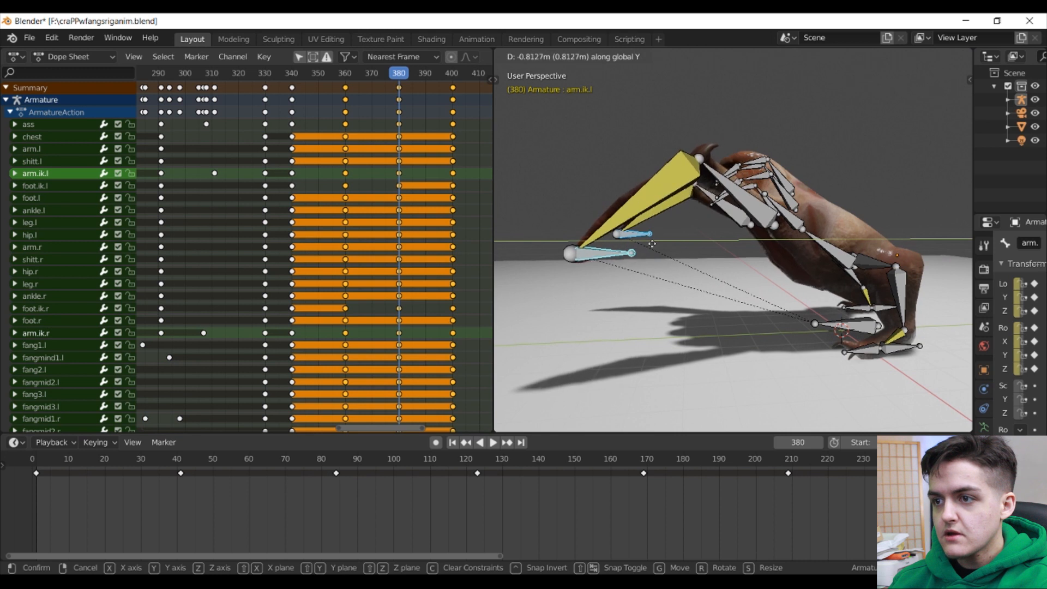
{"action": "left_click", "coordinate": [651, 245]}
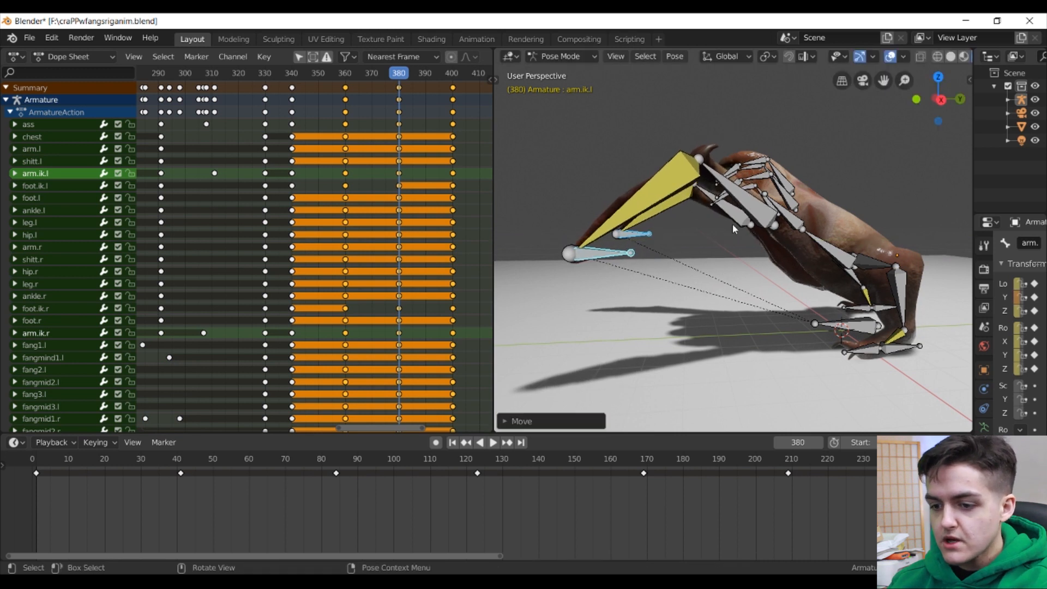
{"action": "key", "text": "a"}
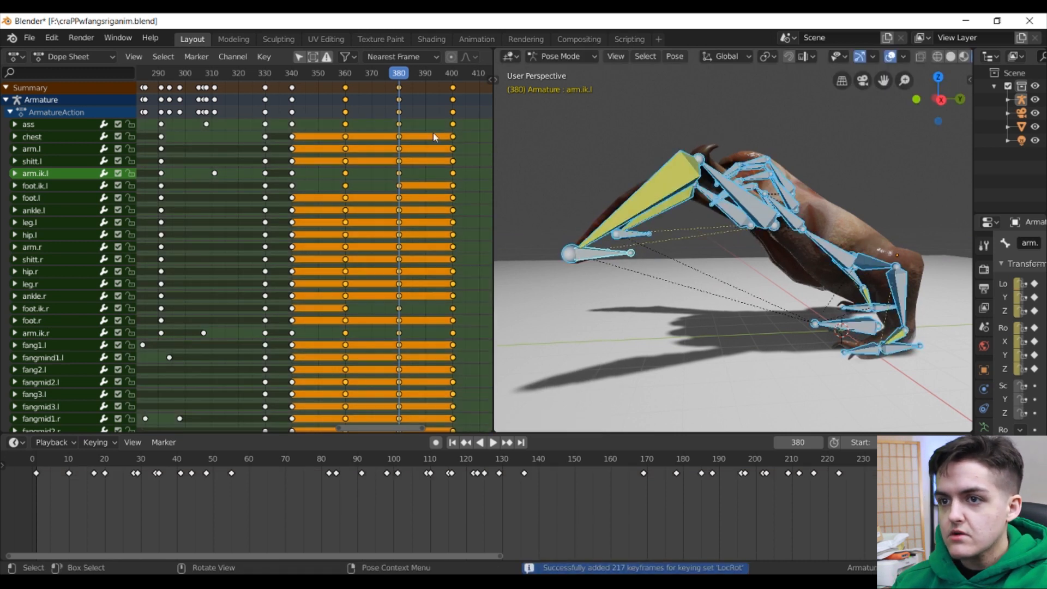
Step: Play and scrub the walk from about frame 330 past frame 400 without overlays to examine the stepping motion
{"action": "key", "text": "space"}
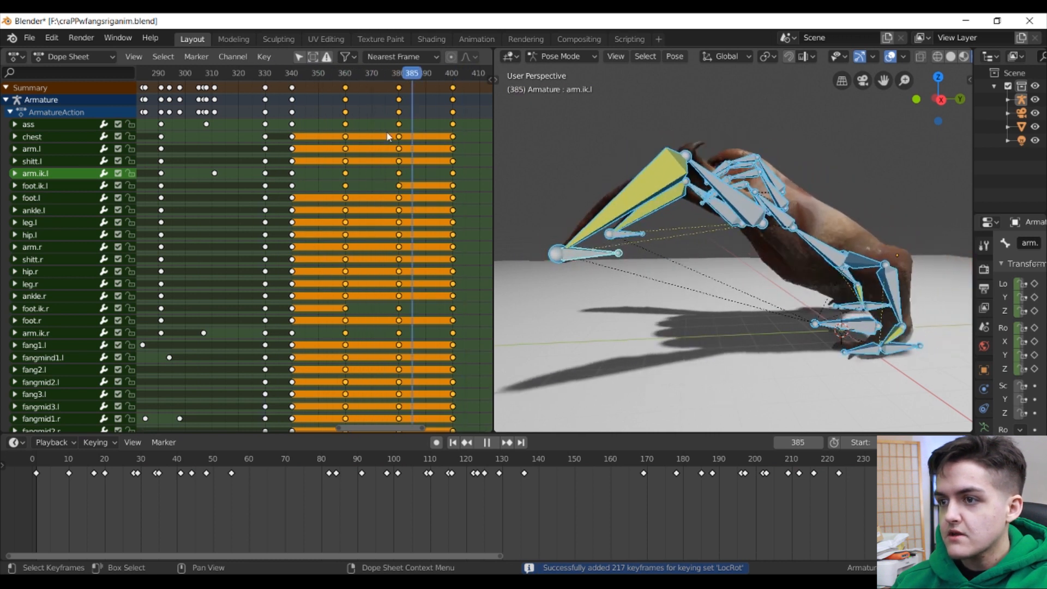
{"action": "key", "text": "space"}
{"action": "key", "text": "space"}
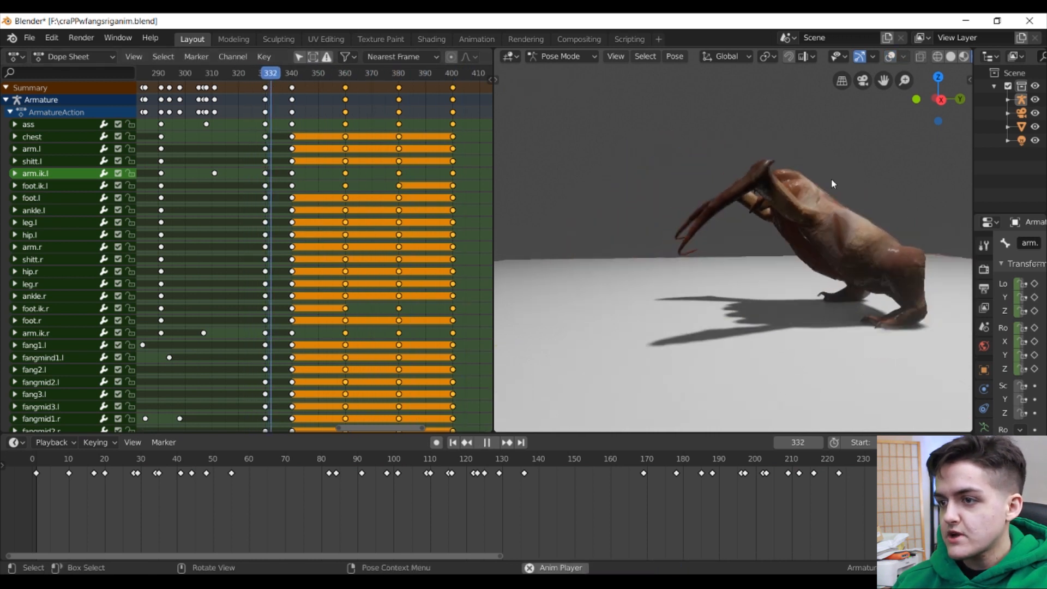
{"action": "left_click", "coordinate": [251, 73]}
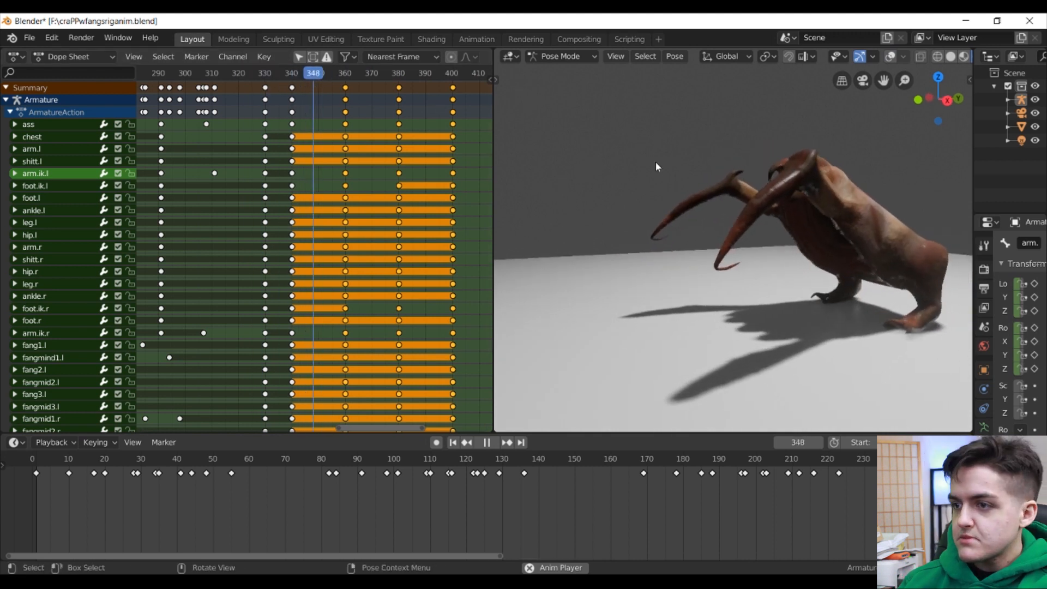
{"action": "key", "text": "space"}
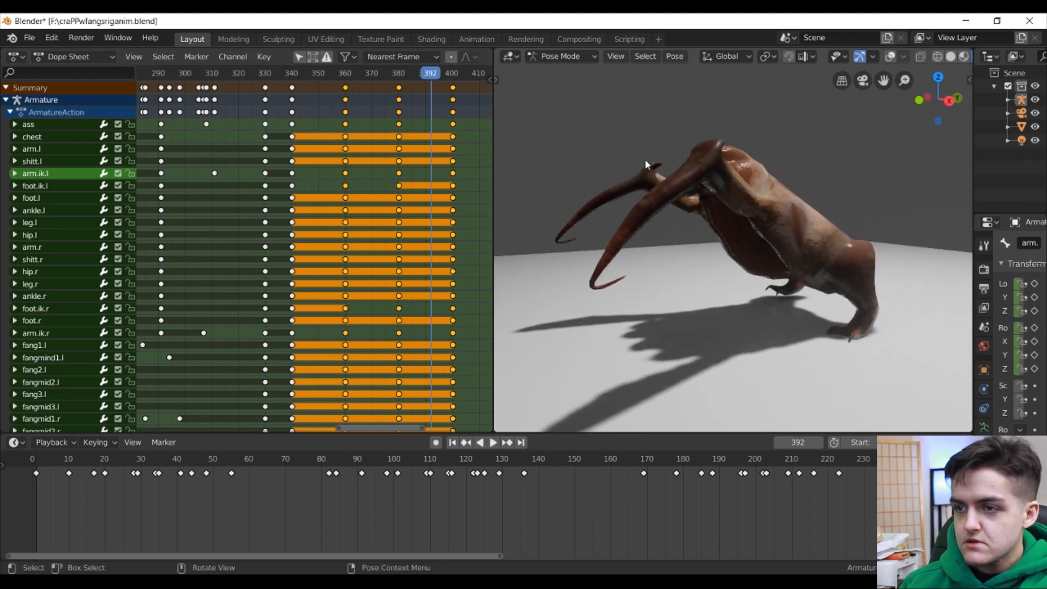
{"action": "key", "text": "space"}
{"action": "key", "text": "space"}
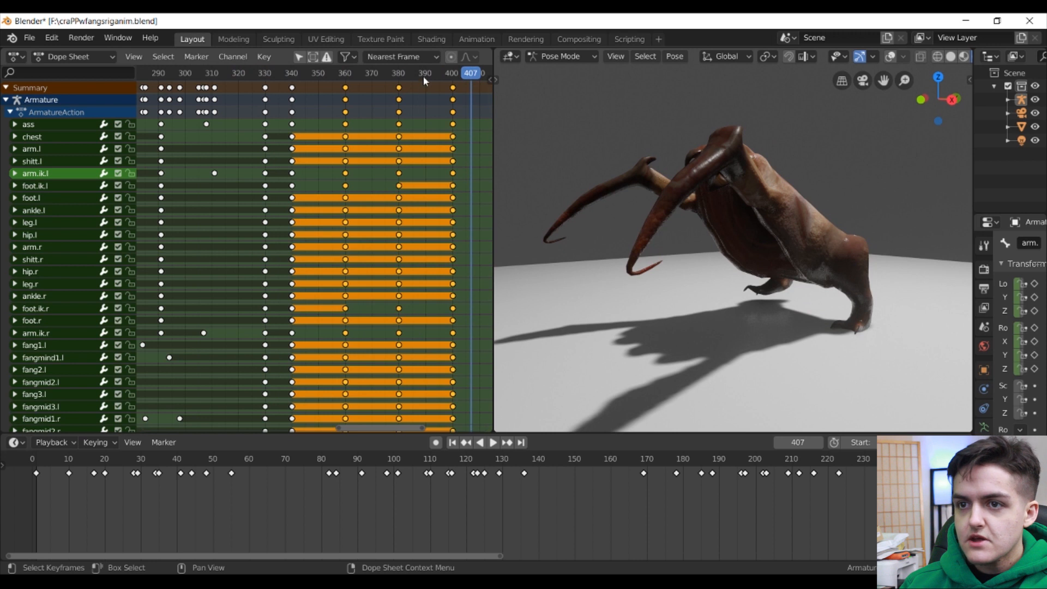
{"action": "key", "text": "space"}
{"action": "left_click", "coordinate": [293, 74]}
{"action": "left_click_drag", "start_coordinate": [289, 74], "coordinate": [427, 128]}
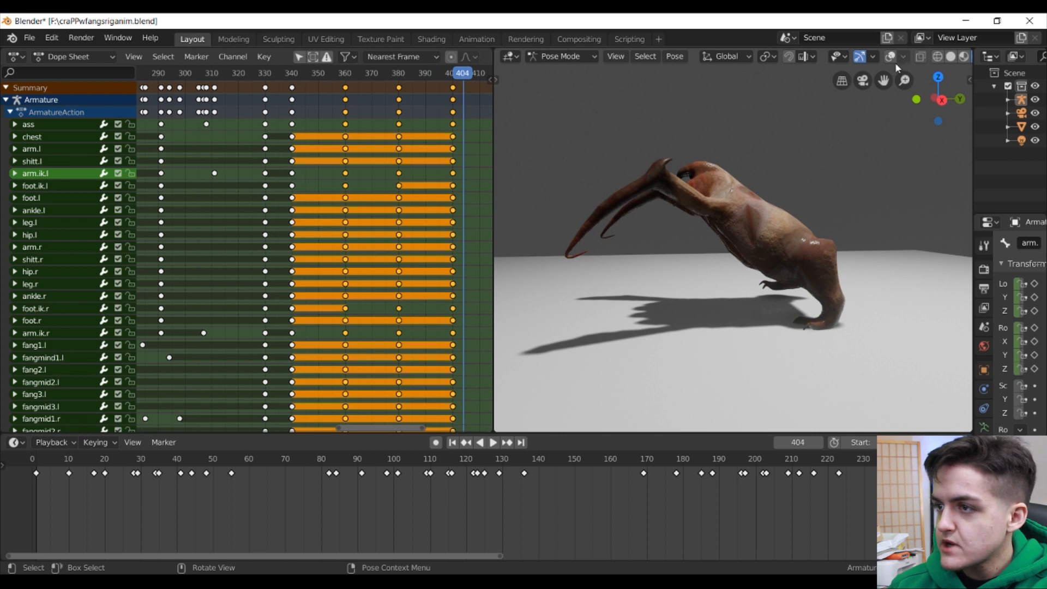
{"action": "left_click_drag", "start_coordinate": [447, 77], "coordinate": [413, 125]}
Step: Go to frame 420 and show the overlays around the creature's feet
{"action": "scroll", "coordinate": [440, 130], "scroll_direction": "down", "scroll_amount": 3}
{"action": "middle_click_drag", "start_coordinate": [442, 131], "coordinate": [343, 136]}
{"action": "left_click_drag", "start_coordinate": [326, 71], "coordinate": [388, 72]}
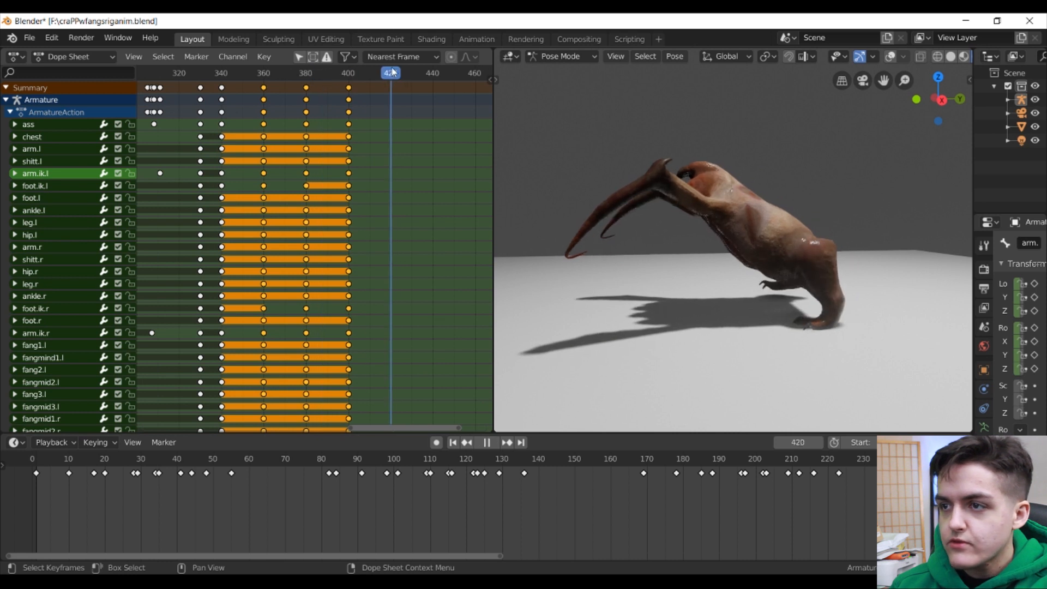
{"action": "left_click", "coordinate": [890, 58]}
{"action": "middle_click_drag", "start_coordinate": [899, 177], "coordinate": [701, 184]}
{"action": "scroll", "coordinate": [704, 218], "scroll_direction": "up", "scroll_amount": 4}
{"action": "middle_click_drag", "start_coordinate": [726, 256], "coordinate": [774, 264], "text": "shift"}
Step: Move the foot.ik.r bone about 1.7 m in negative global Y at frame 420
{"action": "left_click", "coordinate": [711, 303]}
{"action": "middle_click_drag", "start_coordinate": [788, 308], "coordinate": [746, 311], "text": "shift"}
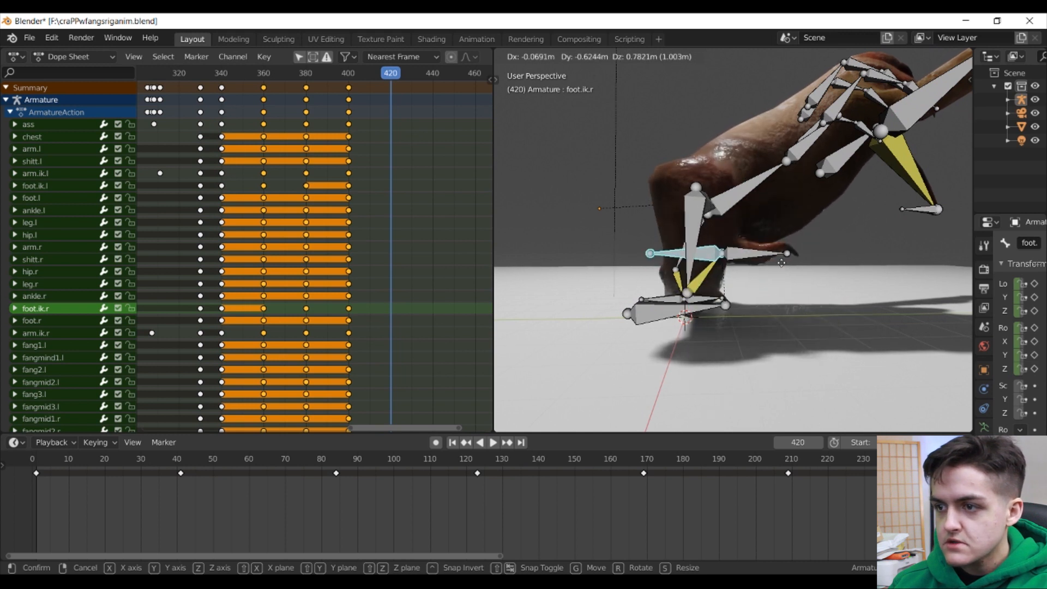
{"action": "left_click", "coordinate": [843, 307]}
{"action": "middle_click_drag", "start_coordinate": [843, 307], "coordinate": [739, 313]}
{"action": "key", "text": "g"}
{"action": "key", "text": "y"}
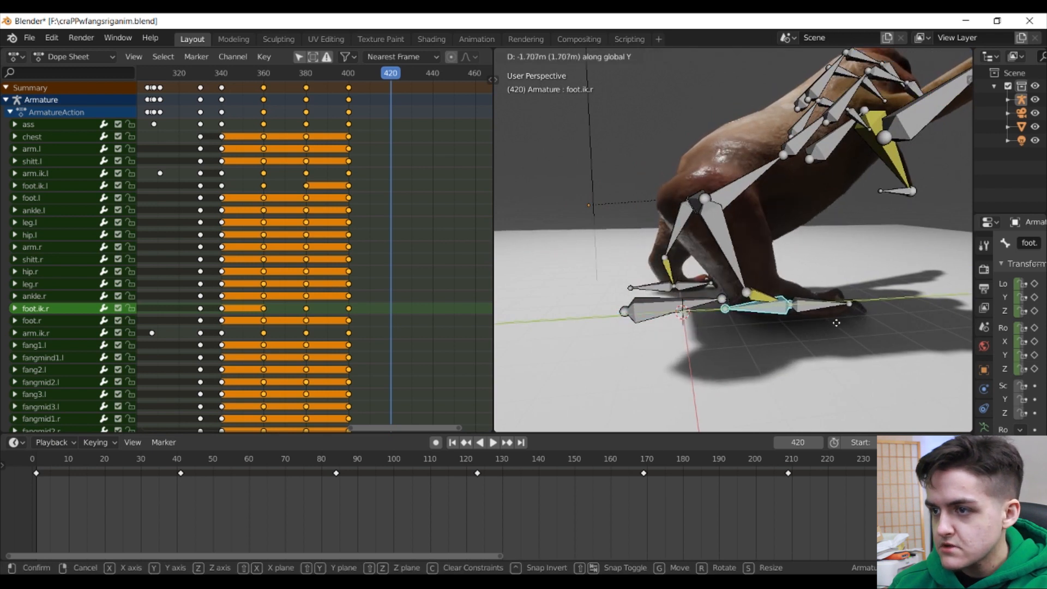
{"action": "left_click", "coordinate": [829, 322]}
Step: Lower the foot.ik.r bone along global Z and shift it slightly back in positive global Y at frame 420
{"action": "middle_click_drag", "start_coordinate": [829, 322], "coordinate": [805, 301]}
{"action": "key", "text": "g"}
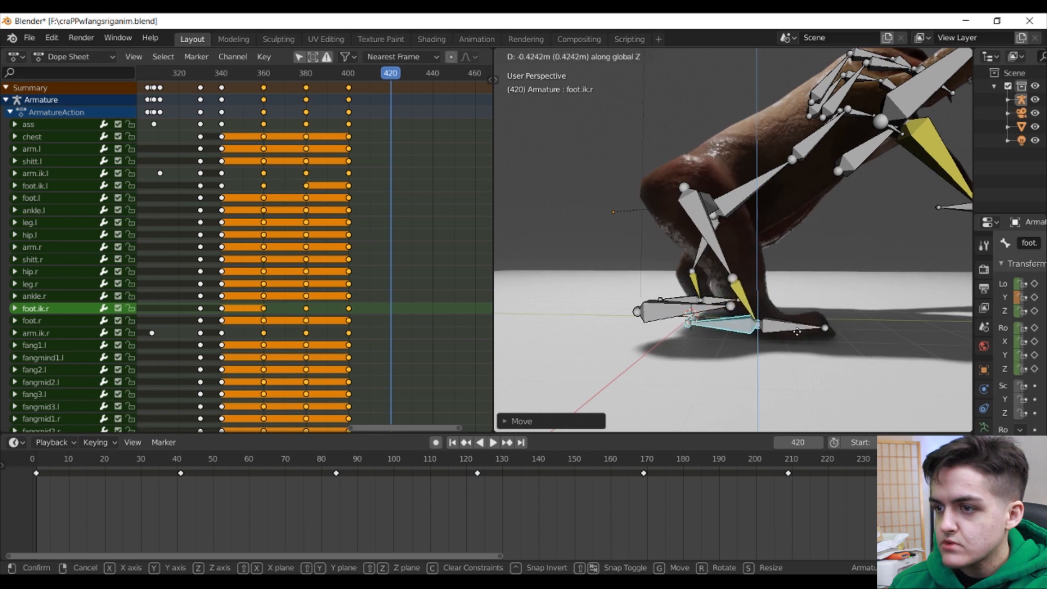
{"action": "right_click", "coordinate": [799, 321]}
{"action": "key", "text": "g"}
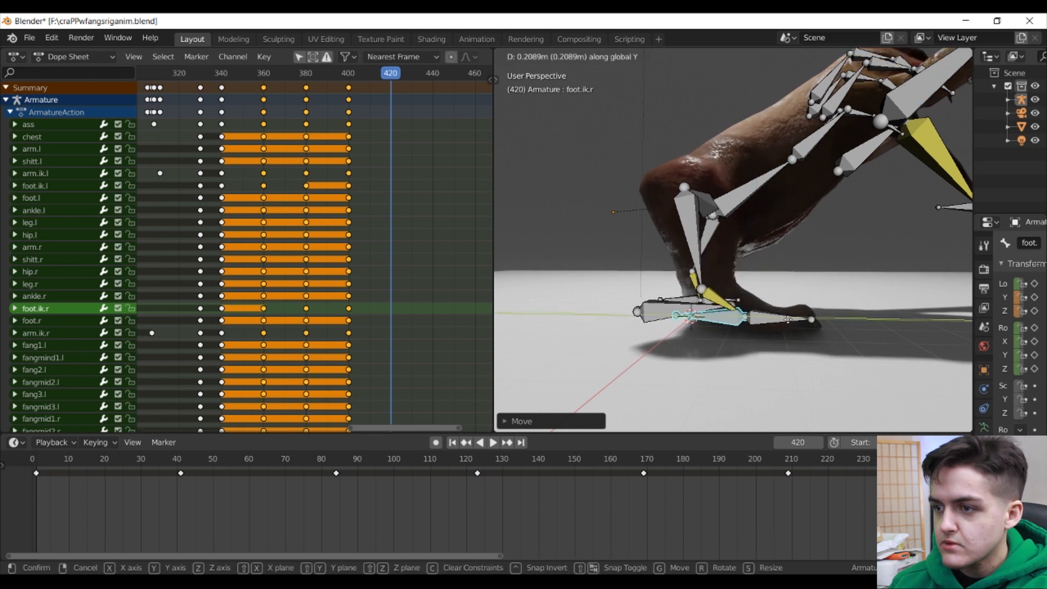
{"action": "right_click", "coordinate": [794, 321]}
{"action": "key", "text": "g"}
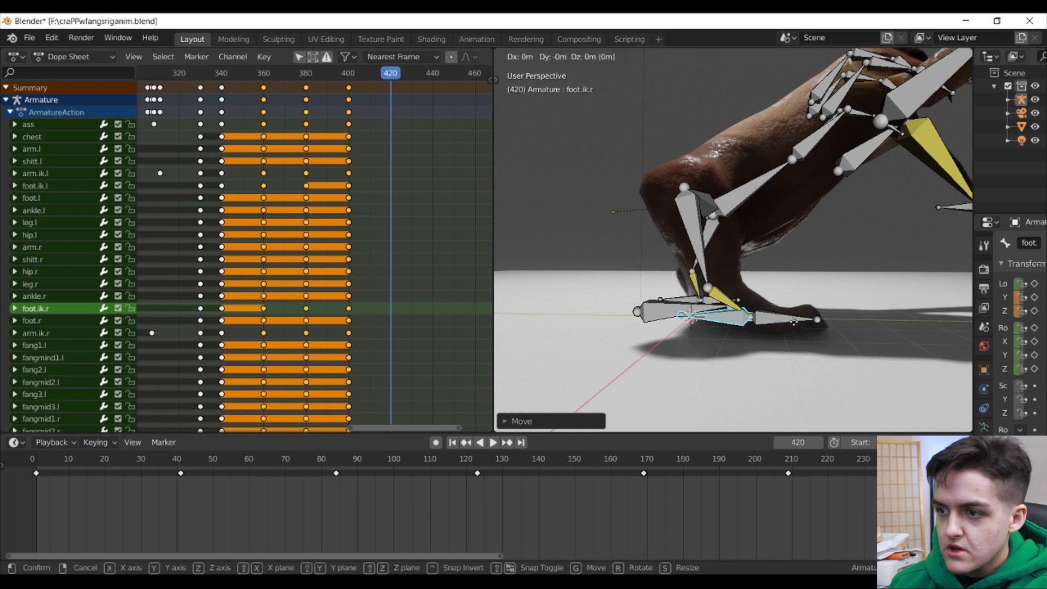
{"action": "right_click", "coordinate": [794, 326]}
Step: Lower the foot.ik.r bone another 0.14 m or so along global Z at frame 420
{"action": "middle_click_drag", "start_coordinate": [794, 289], "coordinate": [861, 300]}
{"action": "key", "text": "g"}
{"action": "key", "text": "z"}
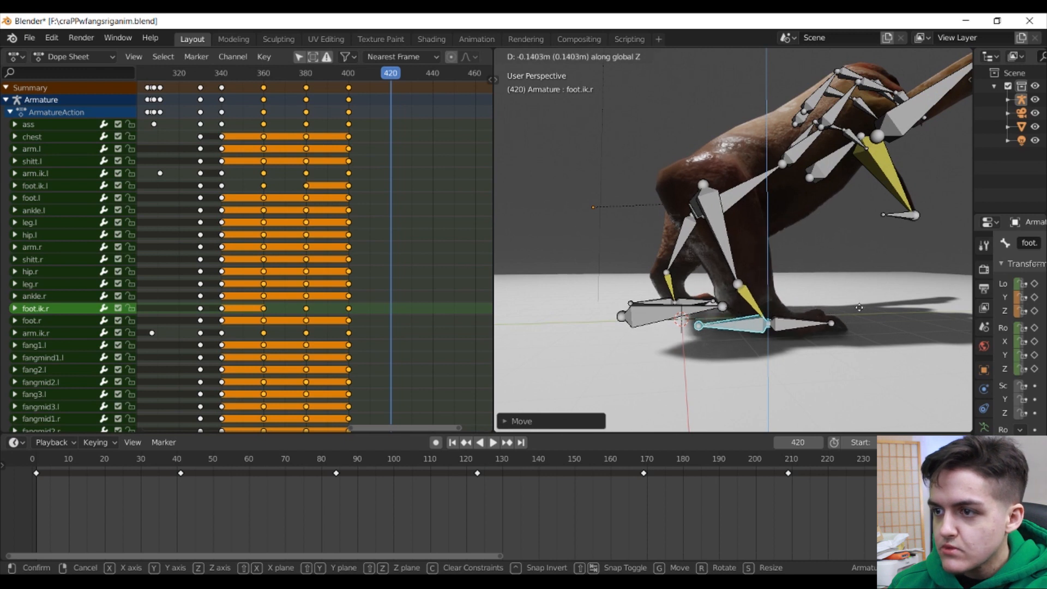
{"action": "left_click", "coordinate": [859, 307]}
{"action": "scroll", "coordinate": [791, 246], "scroll_direction": "up", "scroll_amount": 3}
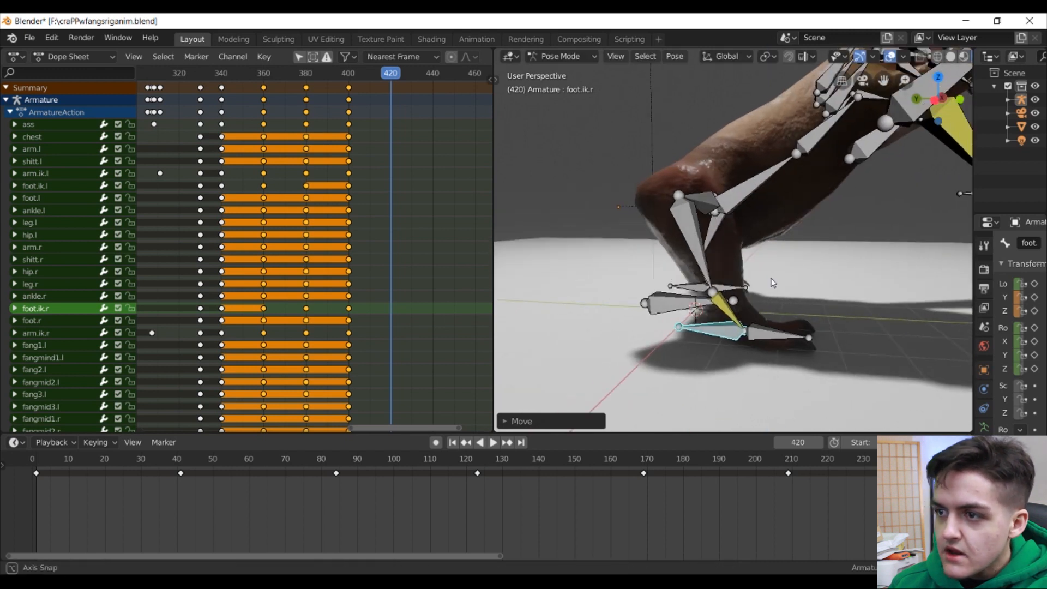
Step: Lower the ass bone about 0.09 m along global Z at frame 420
{"action": "left_click", "coordinate": [757, 189]}
{"action": "key", "text": "g"}
{"action": "key", "text": "z"}
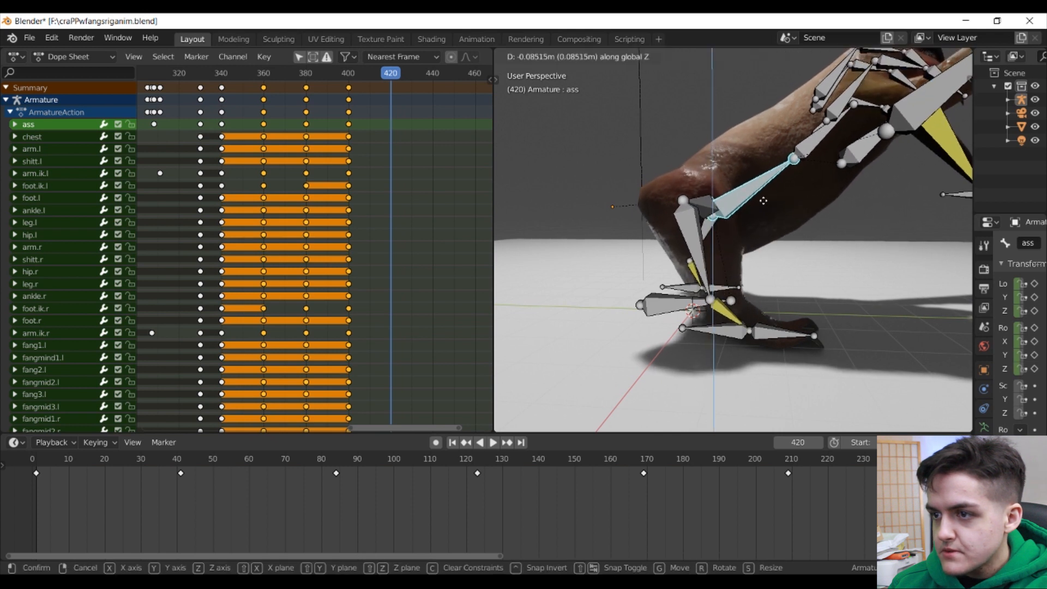
{"action": "left_click", "coordinate": [763, 206]}
Step: Fine-tune the height of the foot.ik.r bone at frame 420, lowering it about 0.06 m and raising it about 0.02 m along global Z
{"action": "left_click", "coordinate": [732, 334]}
{"action": "middle_click_drag", "start_coordinate": [731, 335], "coordinate": [741, 301]}
{"action": "key", "text": "g"}
{"action": "key", "text": "z"}
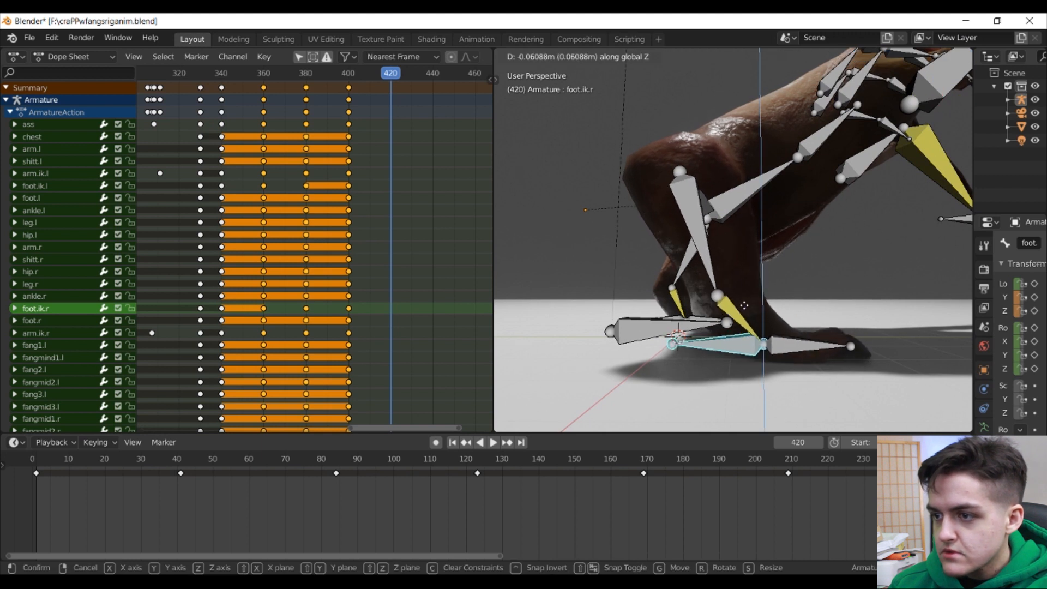
{"action": "left_click", "coordinate": [744, 306]}
{"action": "mouse_move", "coordinate": [744, 305]}
{"action": "middle_mouse_down"}
{"action": "mouse_move", "coordinate": [689, 266]}
{"action": "mouse_move", "coordinate": [730, 292]}
{"action": "mouse_move", "coordinate": [738, 309]}
{"action": "mouse_move", "coordinate": [750, 306]}
{"action": "middle_mouse_up"}
{"action": "key", "text": "g"}
{"action": "key", "text": "z"}
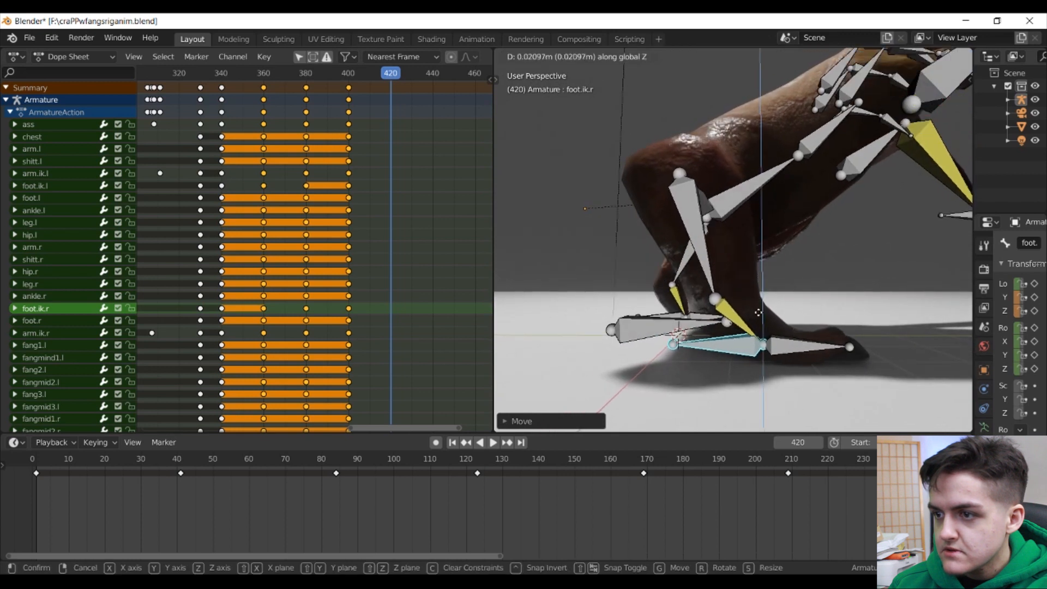
{"action": "left_click", "coordinate": [760, 315]}
Step: Move the ass bone about 0.53 m in negative global Y at frame 420
{"action": "middle_click_drag", "start_coordinate": [759, 315], "coordinate": [827, 248]}
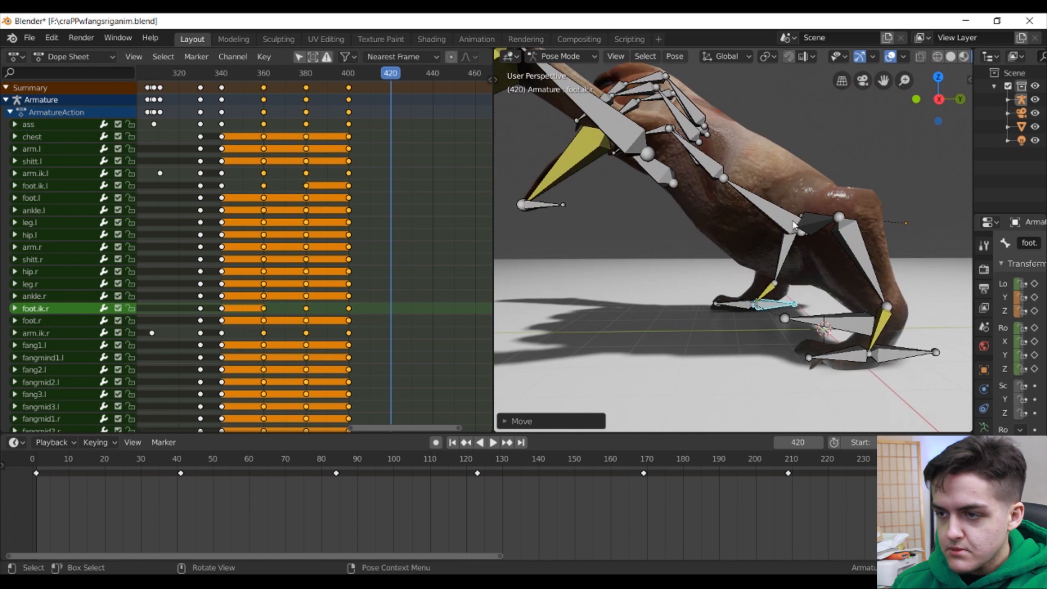
{"action": "left_click", "coordinate": [826, 246]}
{"action": "key", "text": "g"}
{"action": "key", "text": "y"}
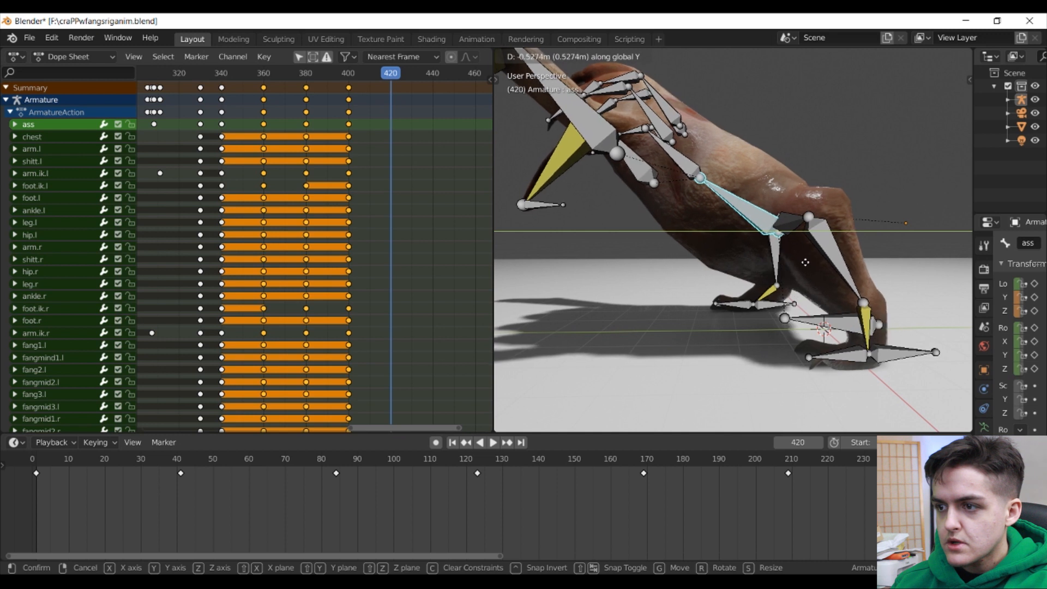
{"action": "left_click", "coordinate": [806, 264]}
Step: Move the foot.ik.r bone about 0.39 m in negative global Y at frame 420
{"action": "middle_click_drag", "start_coordinate": [806, 264], "coordinate": [711, 334]}
{"action": "left_click", "coordinate": [723, 350]}
{"action": "key", "text": "g"}
{"action": "key", "text": "y"}
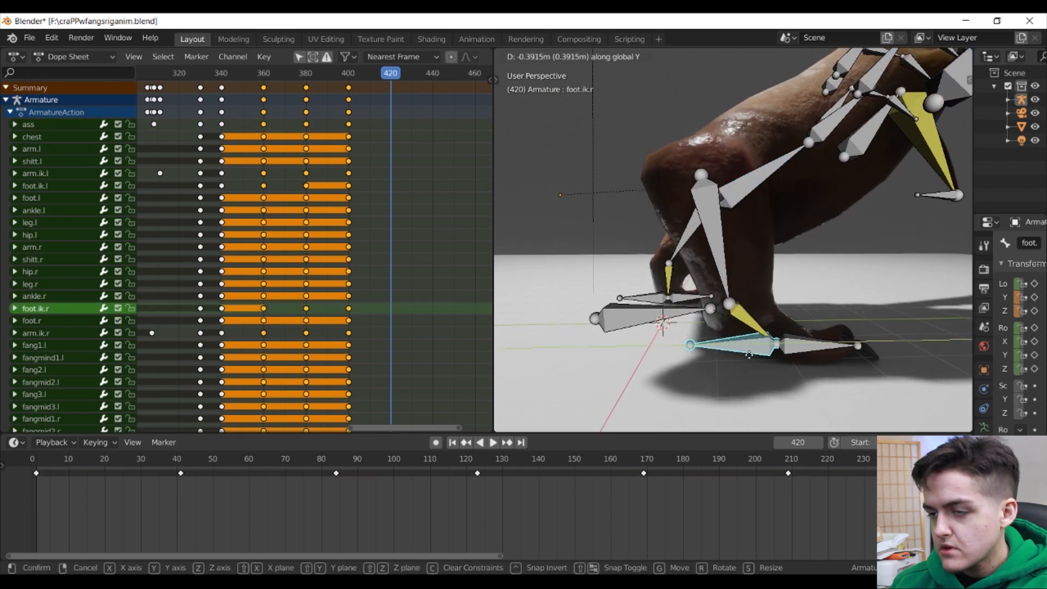
{"action": "left_click", "coordinate": [749, 354]}
Step: Check the pose without overlays and move the arm.ik.l and arm.ik.r bones together about 0.8 m in negative global Y
{"action": "middle_click_drag", "start_coordinate": [749, 354], "coordinate": [931, 321]}
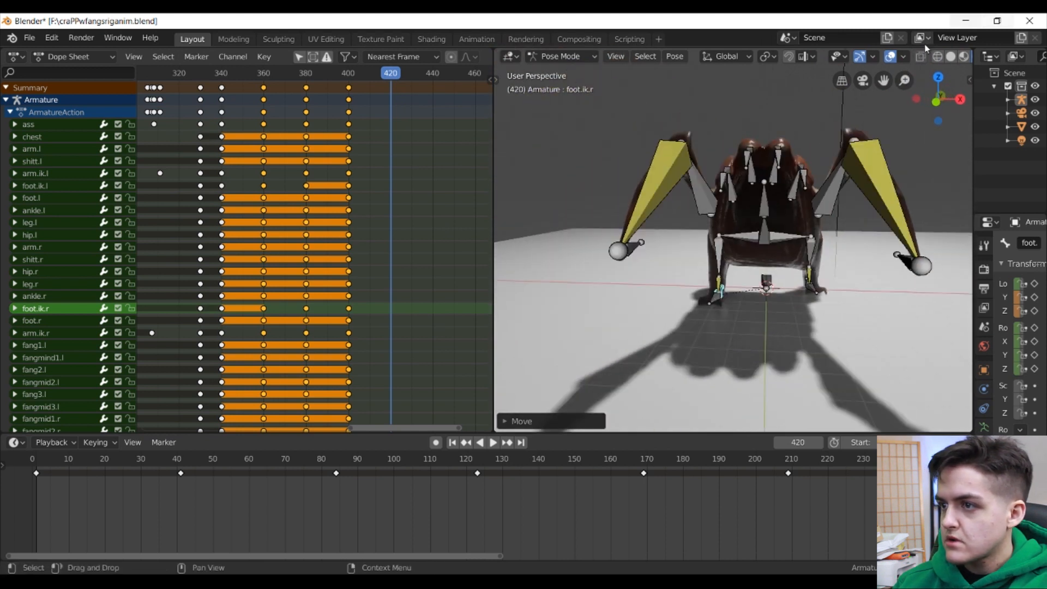
{"action": "left_click", "coordinate": [889, 56]}
{"action": "middle_click_drag", "start_coordinate": [704, 159], "coordinate": [635, 169]}
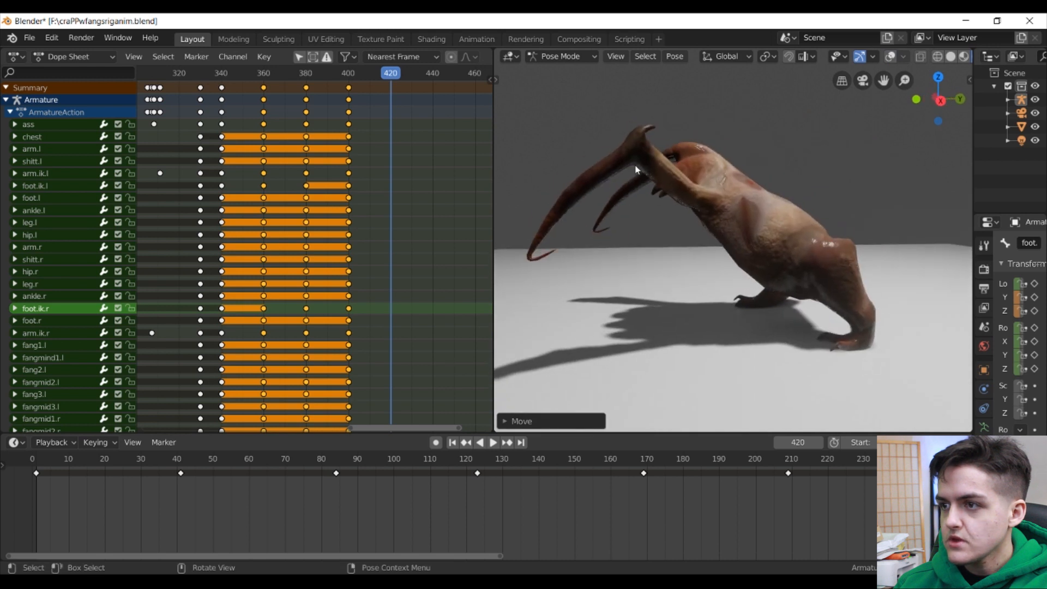
{"action": "key", "text": "KP_3"}
{"action": "left_click", "coordinate": [890, 56]}
{"action": "middle_click_drag", "start_coordinate": [736, 153], "coordinate": [662, 245]}
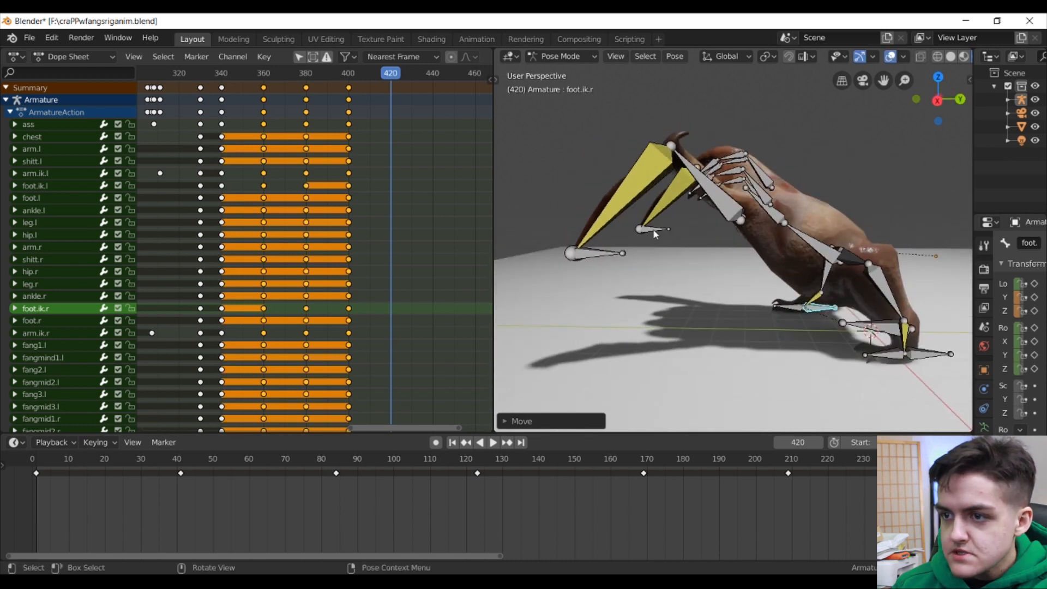
{"action": "left_click", "coordinate": [654, 231]}
{"action": "key", "text": "y"}
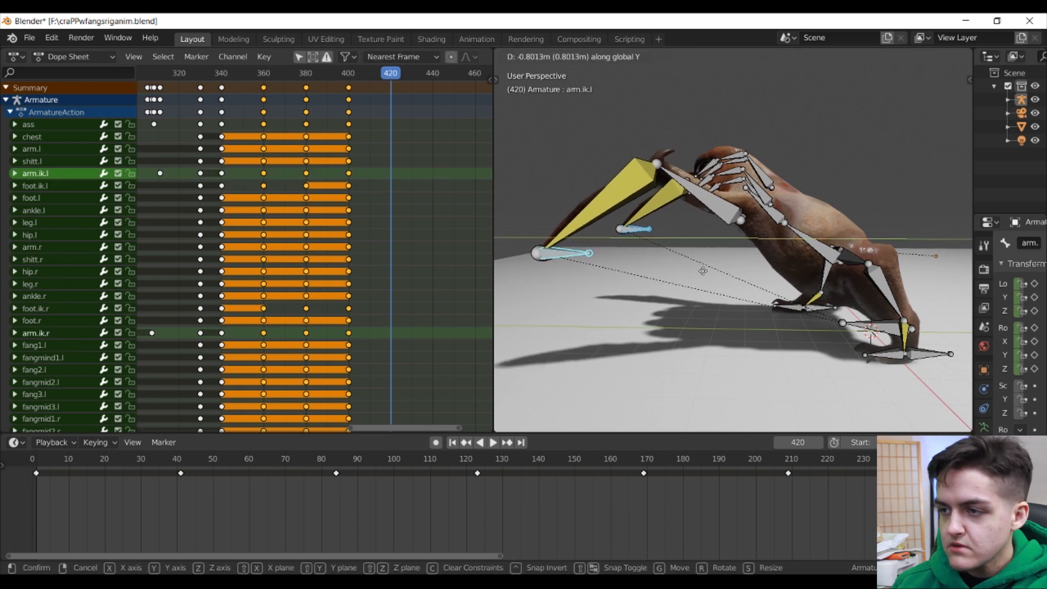
{"action": "left_click", "coordinate": [702, 271]}
Step: Select all bones and insert location and rotation keyframes for the pose at frame 420
{"action": "middle_click_drag", "start_coordinate": [703, 270], "coordinate": [722, 250]}
{"action": "key", "text": "a"}
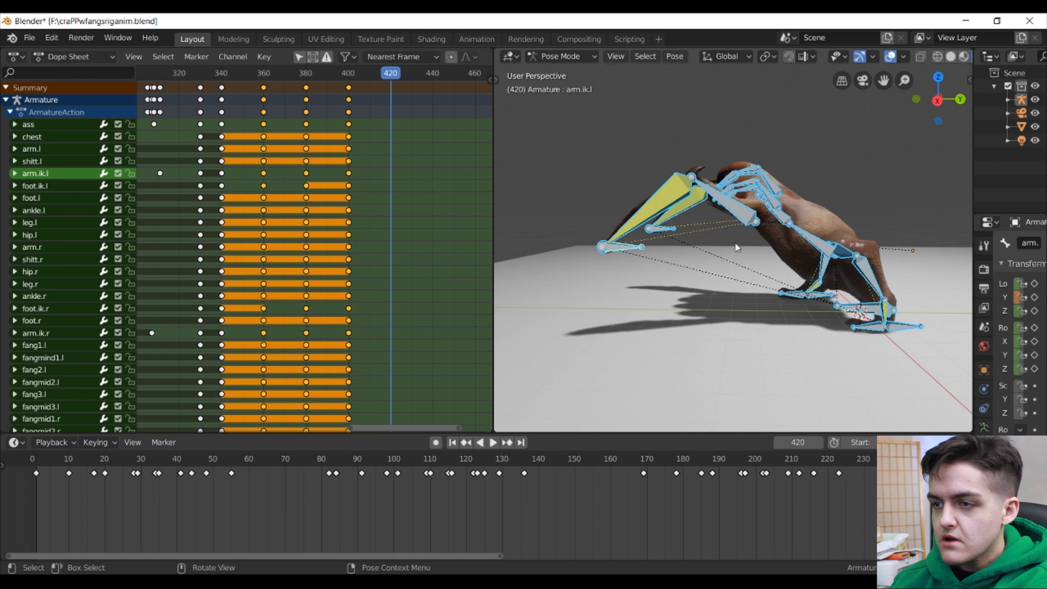
{"action": "key", "text": "i"}
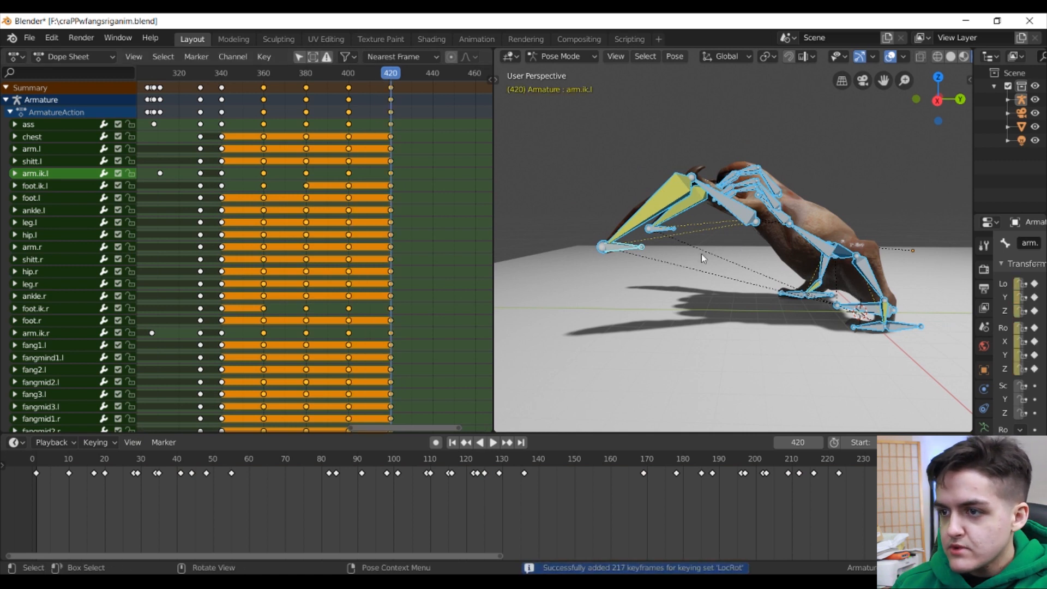
Step: Play and scrub the stepping animation between about frames 350 and 420 to review the creature's motion
{"action": "mouse_move", "coordinate": [641, 239]}
{"action": "middle_mouse_down"}
{"action": "mouse_move", "coordinate": [698, 219]}
{"action": "mouse_move", "coordinate": [647, 232]}
{"action": "middle_mouse_up"}
{"action": "key", "text": "space"}
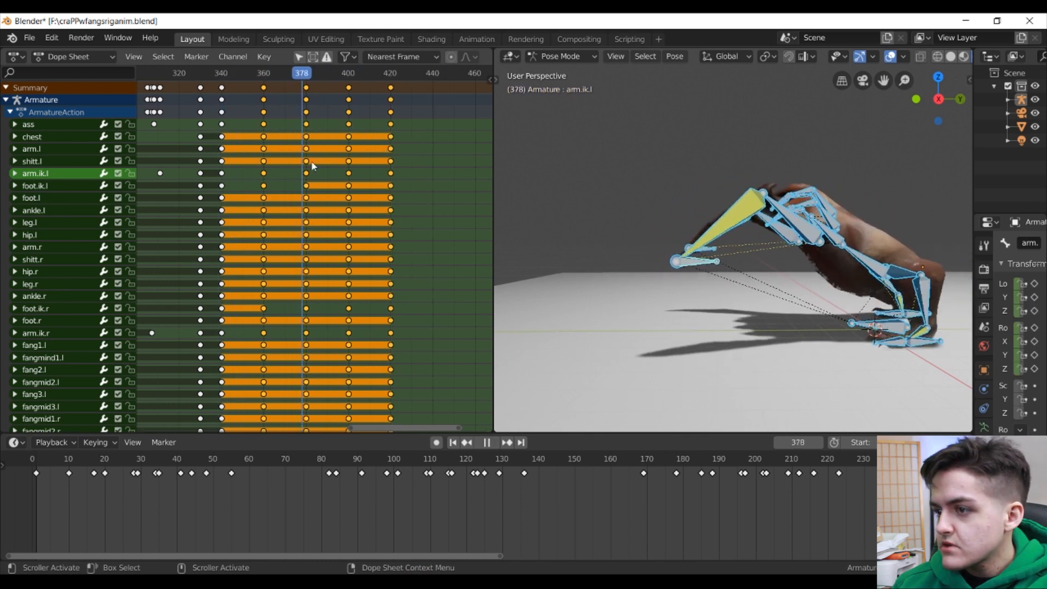
{"action": "left_click_drag", "start_coordinate": [389, 174], "coordinate": [303, 182]}
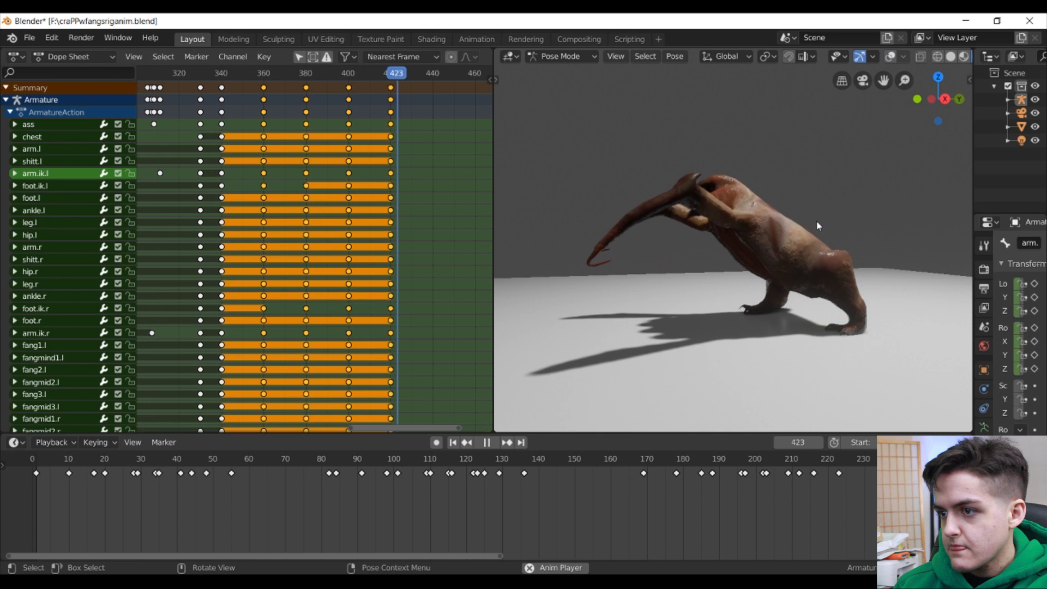
{"action": "left_click", "coordinate": [150, 90]}
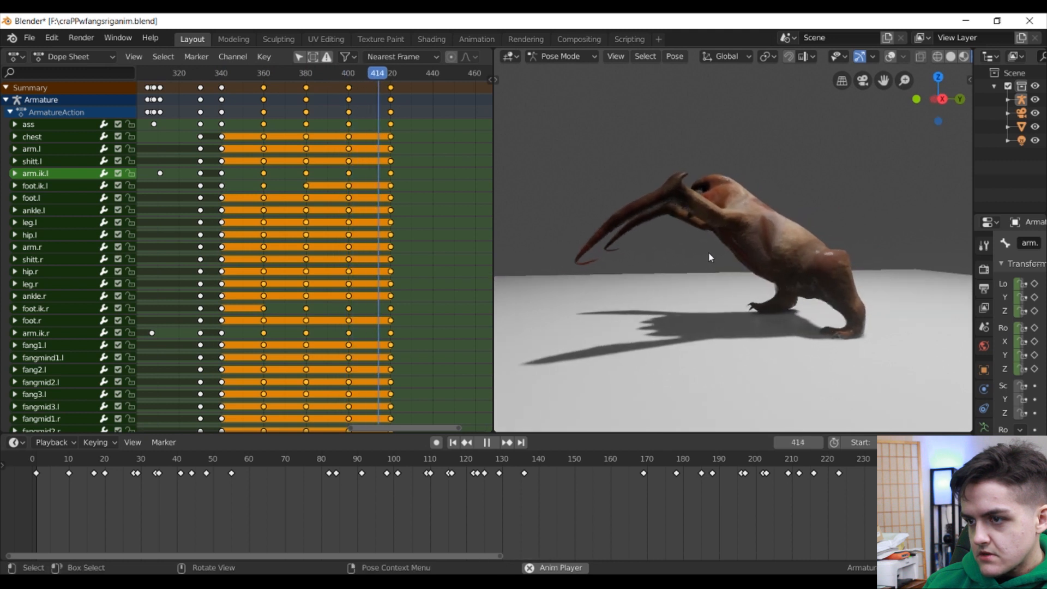
{"action": "key", "text": "space"}
{"action": "left_click_drag", "start_coordinate": [403, 80], "coordinate": [269, 113]}
{"action": "key", "text": "space"}
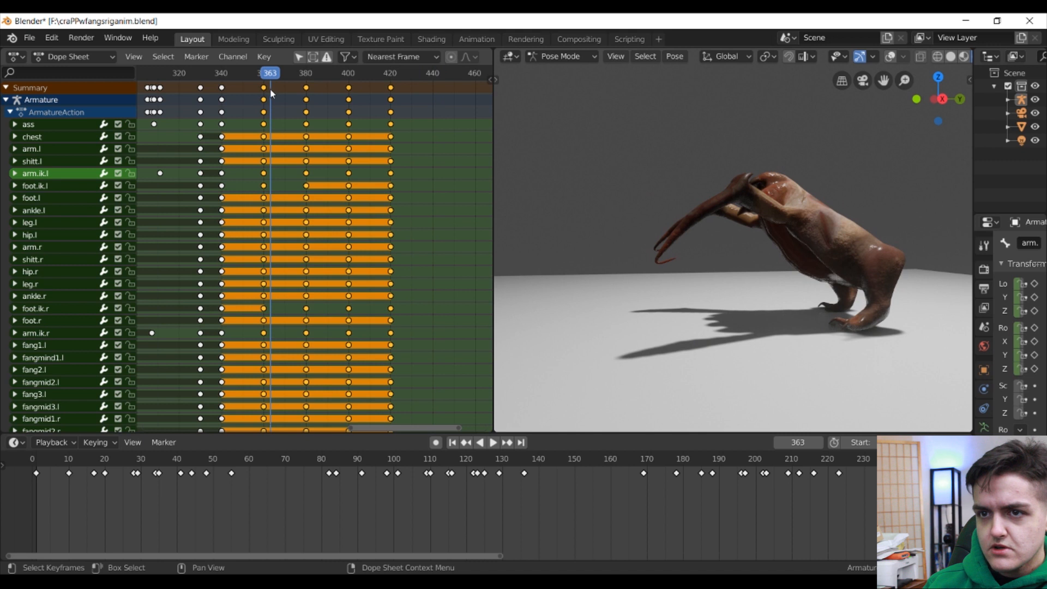
{"action": "key", "text": "space"}
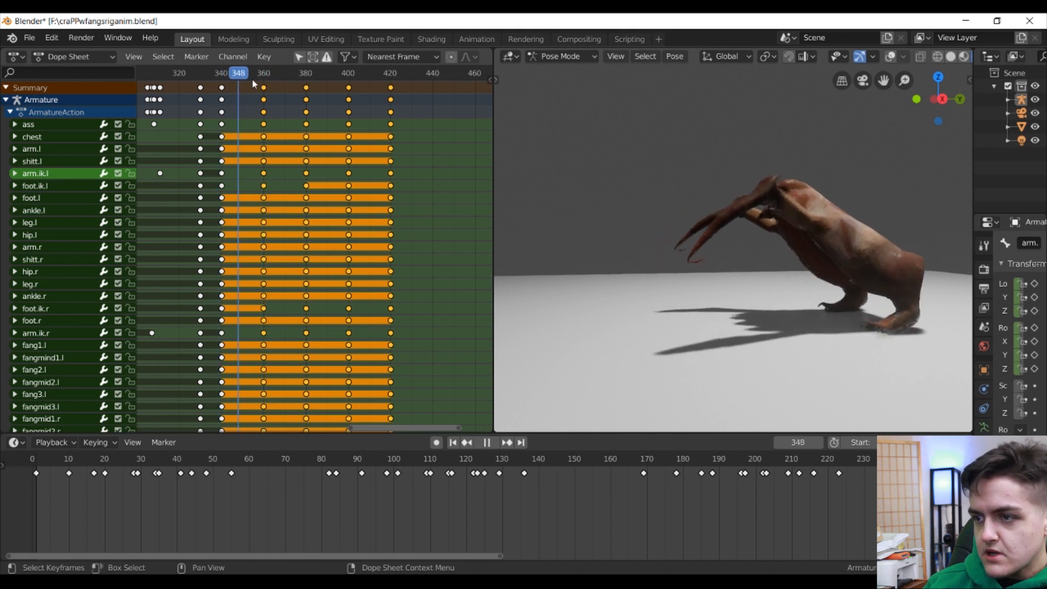
{"action": "key", "text": "space"}
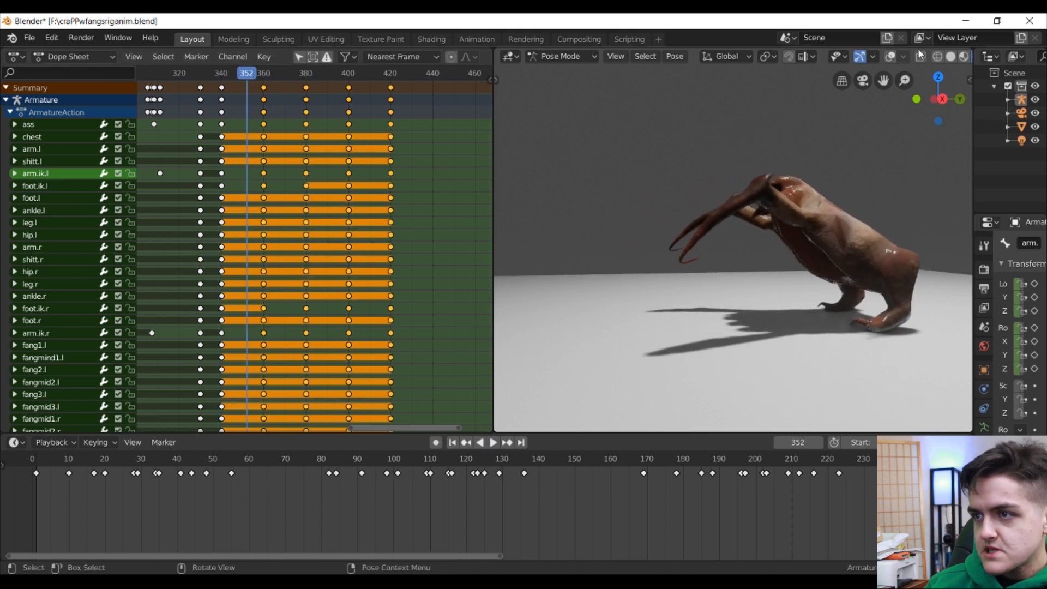
Step: Show the overlays again, go to frame 360 and select all keyframes on that frame
{"action": "left_click", "coordinate": [889, 56]}
{"action": "left_click", "coordinate": [264, 83]}
{"action": "left_click", "coordinate": [265, 87]}
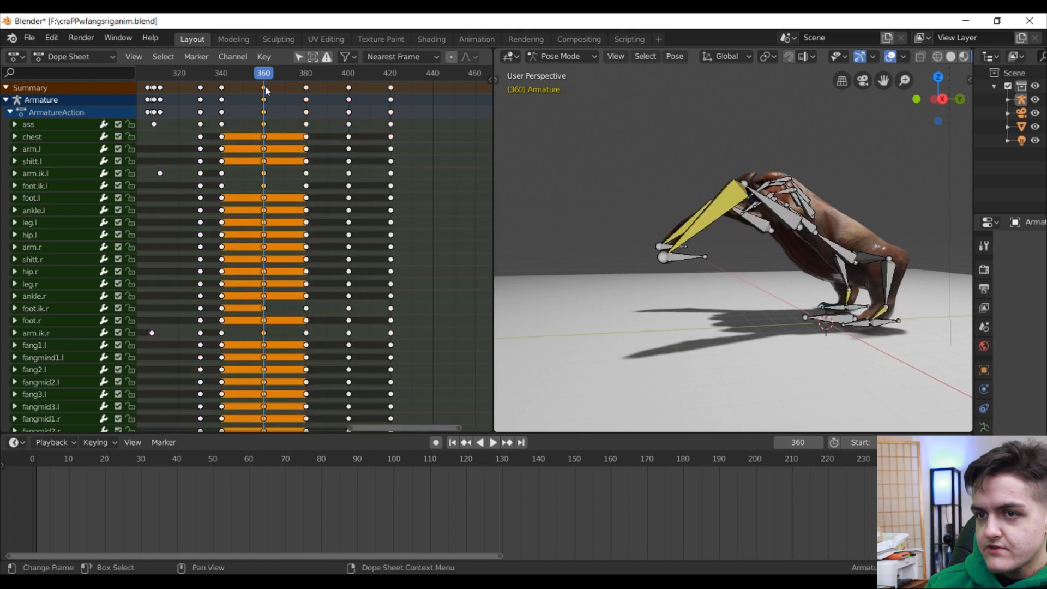
Step: Duplicate the summary keyframes at frames 360, 380, 400 and 420 to frames 440 through 500
{"action": "left_click", "coordinate": [306, 87], "text": "shift"}
{"action": "left_click", "coordinate": [348, 87], "text": "shift"}
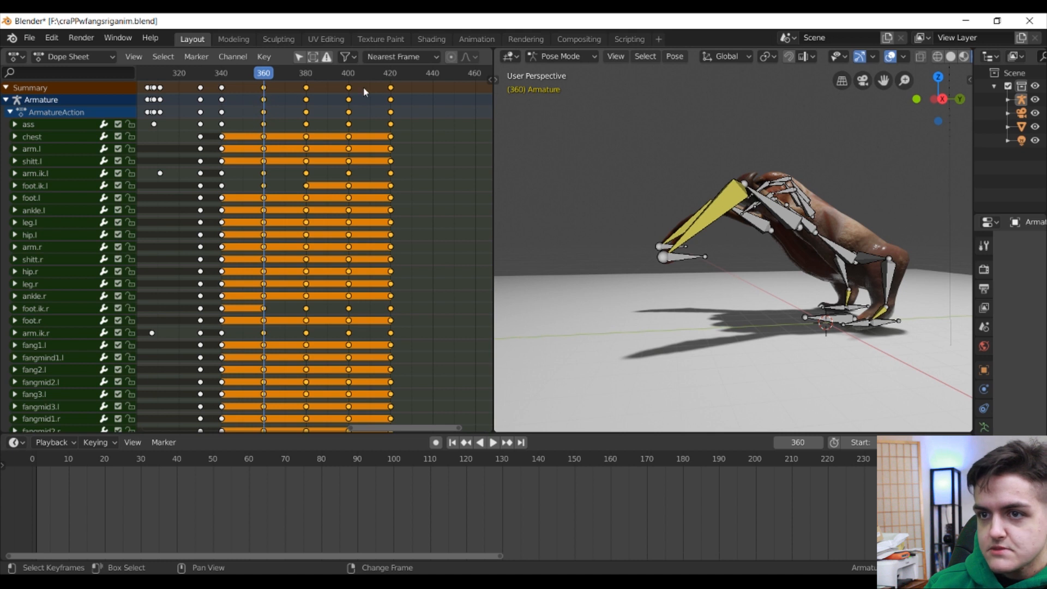
{"action": "left_click_drag", "start_coordinate": [270, 102], "coordinate": [437, 116]}
{"action": "left_click", "coordinate": [437, 116]}
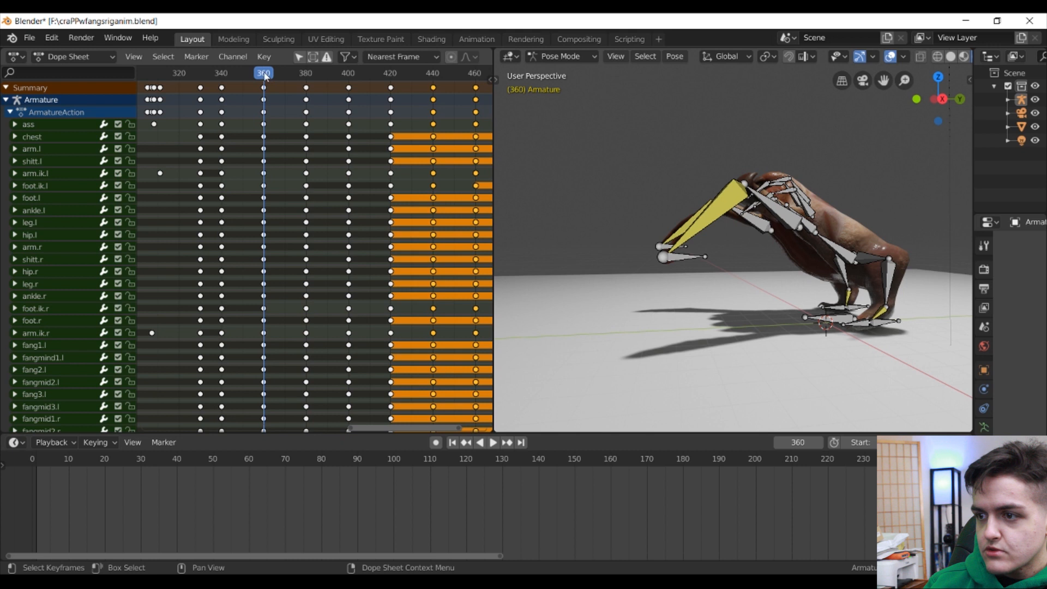
Step: Play back the armature animation from frame 360 past frame 440 to check the repeated walk cycle
{"action": "key", "text": "space"}
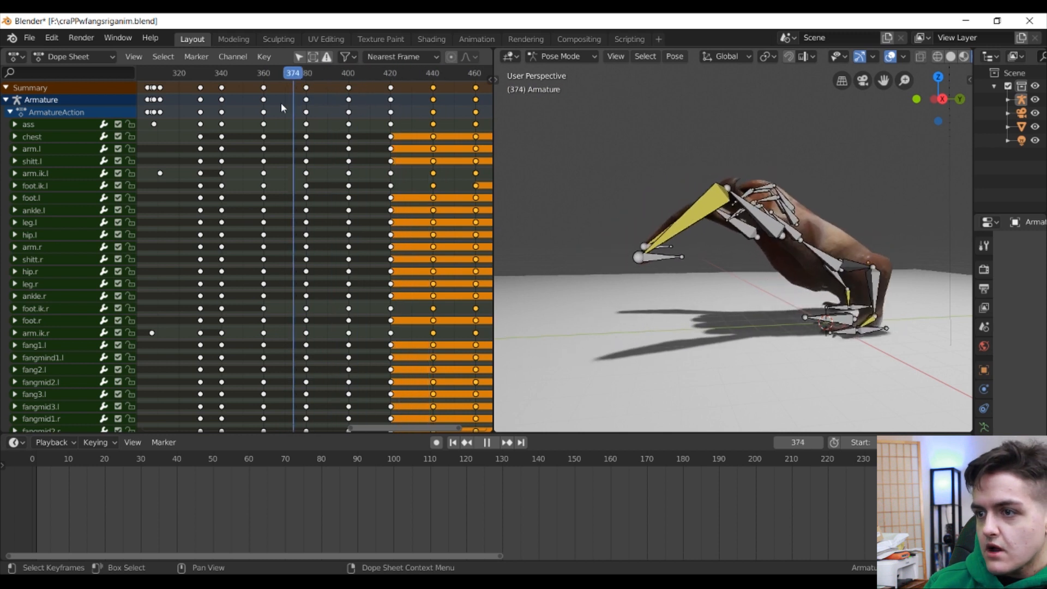
{"action": "key", "text": "space"}
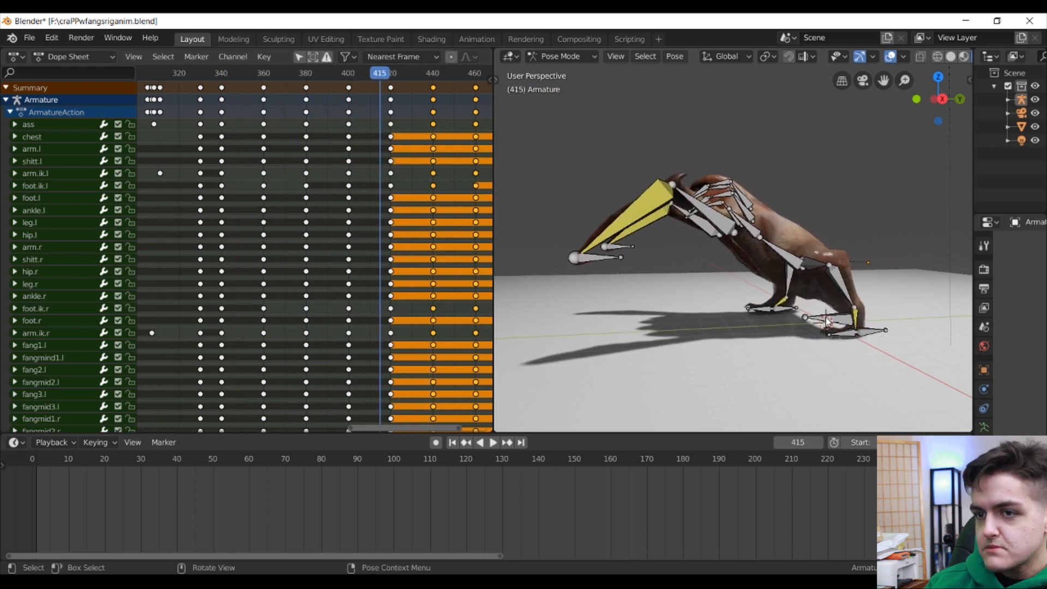
{"action": "key", "text": "space"}
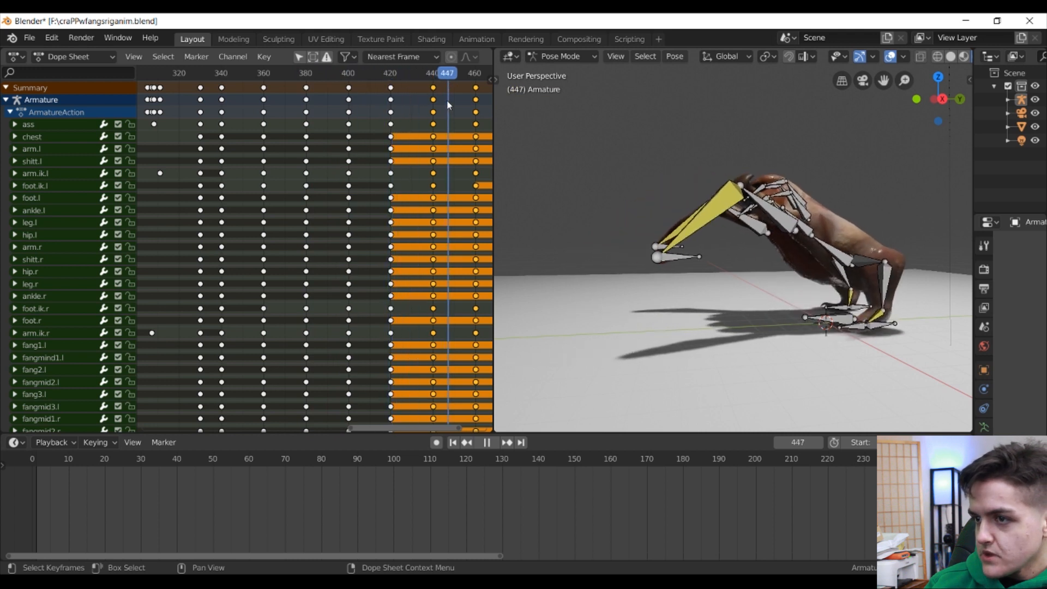
{"action": "left_click_drag", "start_coordinate": [283, 73], "coordinate": [374, 109]}
{"action": "key", "text": "space"}
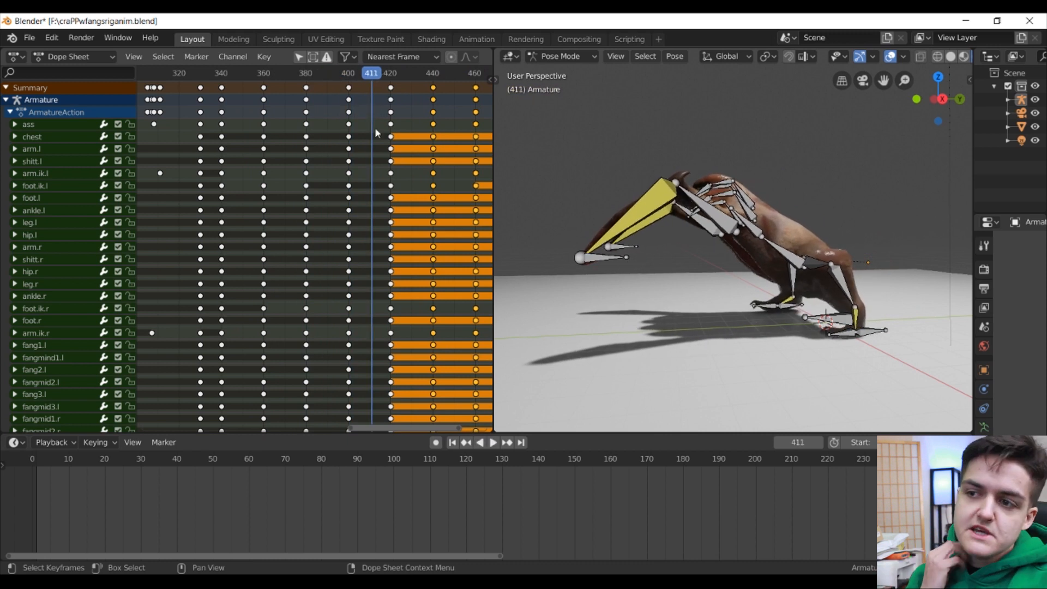
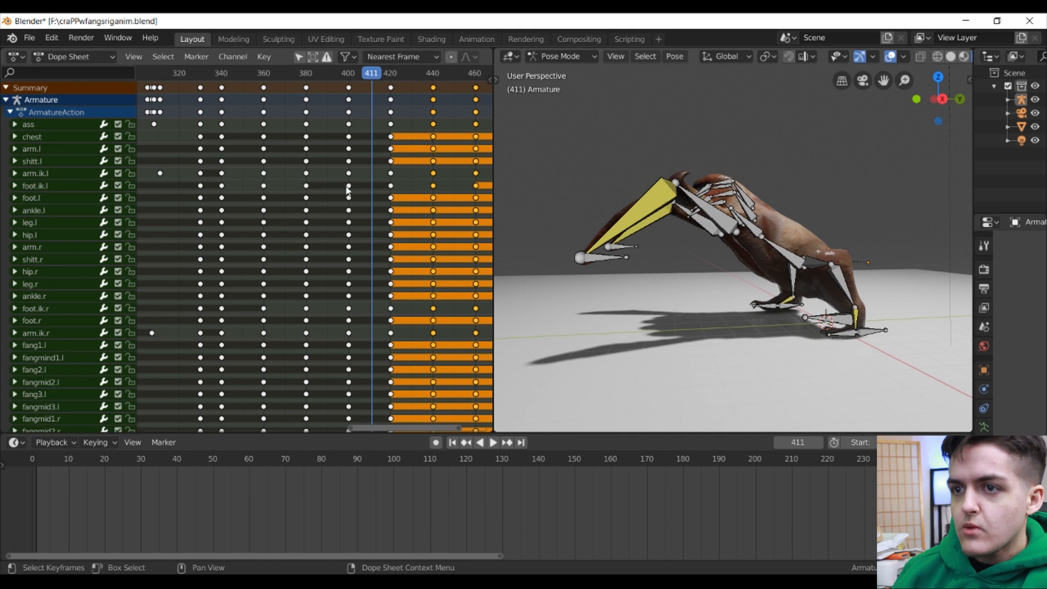
Step: Hide the viewport overlays and replay the walk from about frame 381 to review the creature's mesh motion
{"action": "left_click_drag", "start_coordinate": [373, 75], "coordinate": [308, 74]}
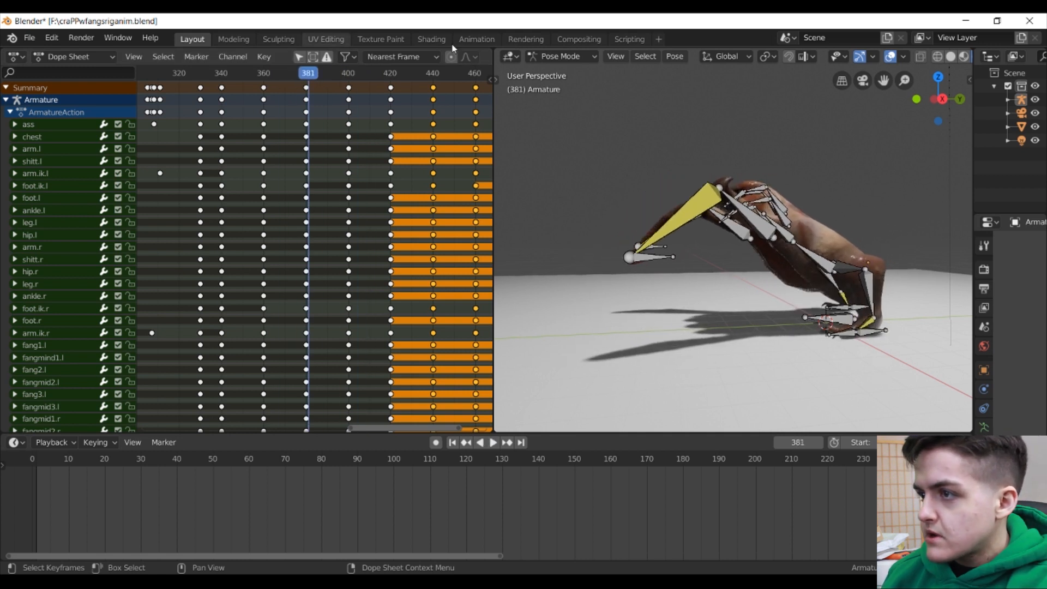
{"action": "left_click", "coordinate": [891, 57]}
{"action": "middle_click_drag", "start_coordinate": [747, 196], "coordinate": [762, 195]}
{"action": "key", "text": "space"}
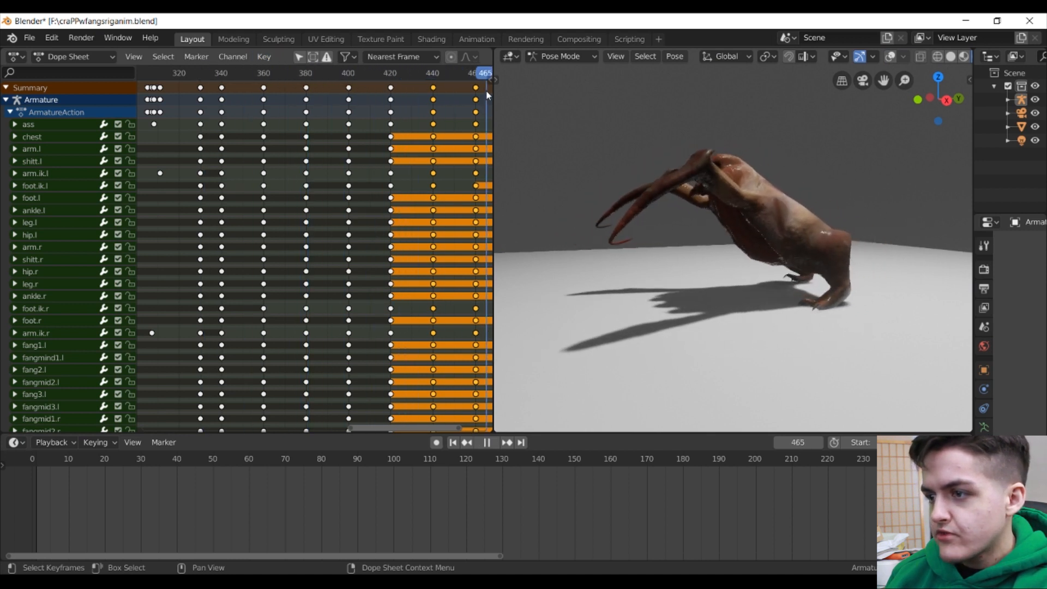
{"action": "left_click_drag", "start_coordinate": [384, 109], "coordinate": [327, 113]}
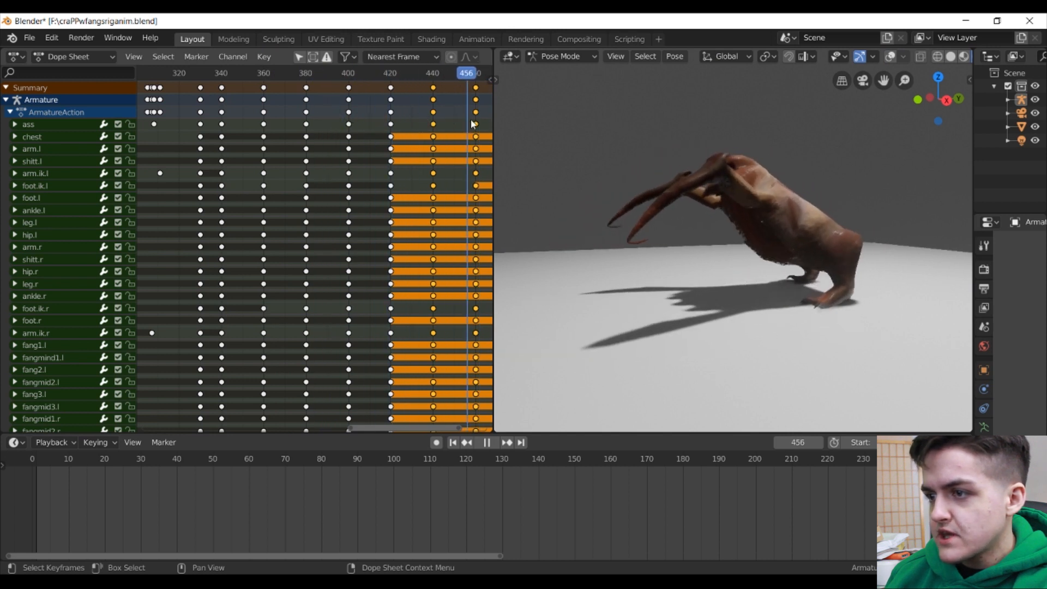
{"action": "left_click_drag", "start_coordinate": [408, 124], "coordinate": [269, 130]}
{"action": "key", "text": "space"}
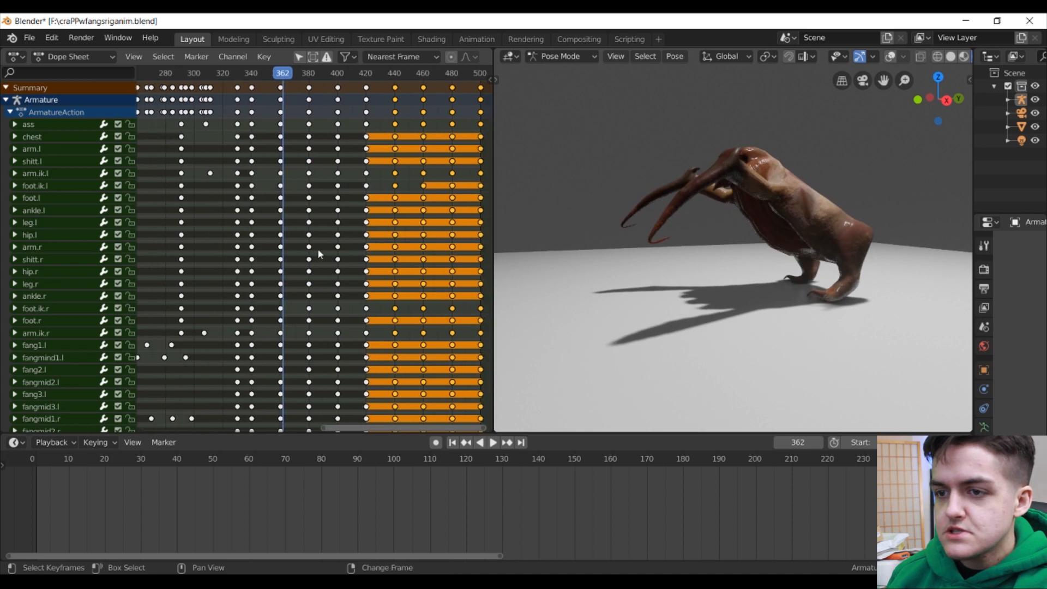
Step: Show the viewport overlays again, select the ass.001 bone on the ground between the feet and play the animation
{"action": "key", "text": "Home"}
{"action": "left_click", "coordinate": [890, 56]}
{"action": "middle_click_drag", "start_coordinate": [840, 107], "coordinate": [803, 247]}
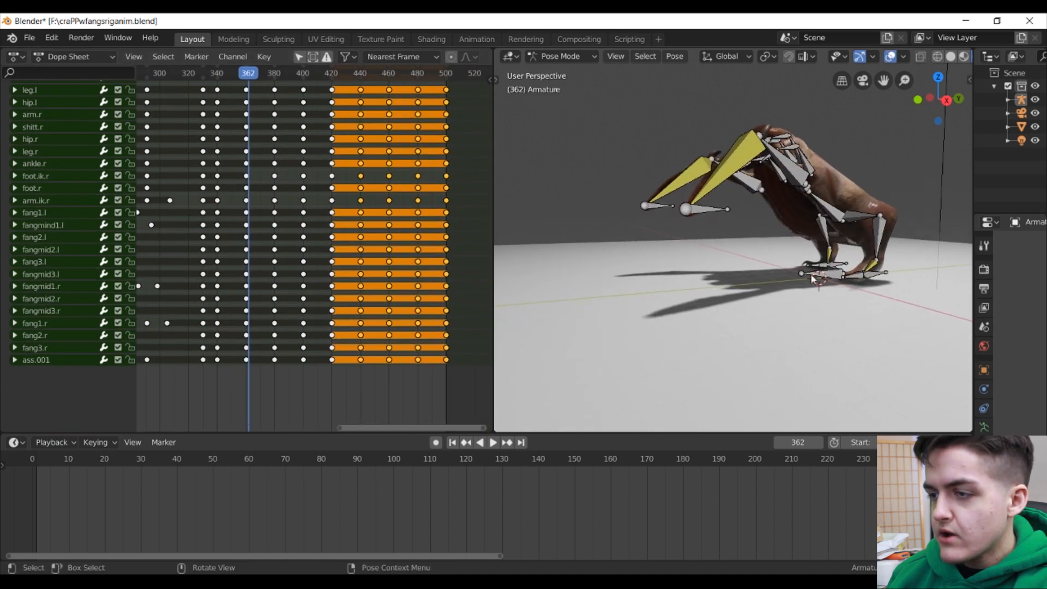
{"action": "left_click", "coordinate": [836, 281]}
{"action": "scroll", "coordinate": [835, 281], "scroll_direction": "up", "scroll_amount": 5}
{"action": "key", "text": "Home"}
{"action": "key", "text": "space"}
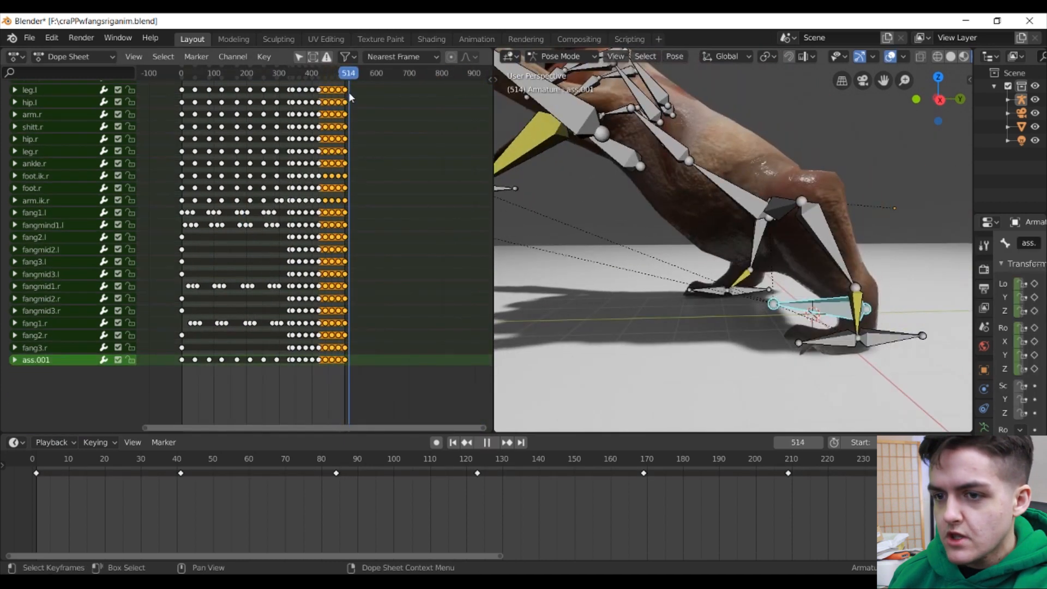
Step: Delete the ass.001 channel's keyframes from frame 340 to frame 500, keeping the one at frame 330
{"action": "scroll", "coordinate": [327, 397], "scroll_direction": "up", "scroll_amount": 5}
{"action": "middle_click_drag", "start_coordinate": [319, 406], "coordinate": [328, 349]}
{"action": "scroll", "coordinate": [328, 354], "scroll_direction": "up", "scroll_amount": 10}
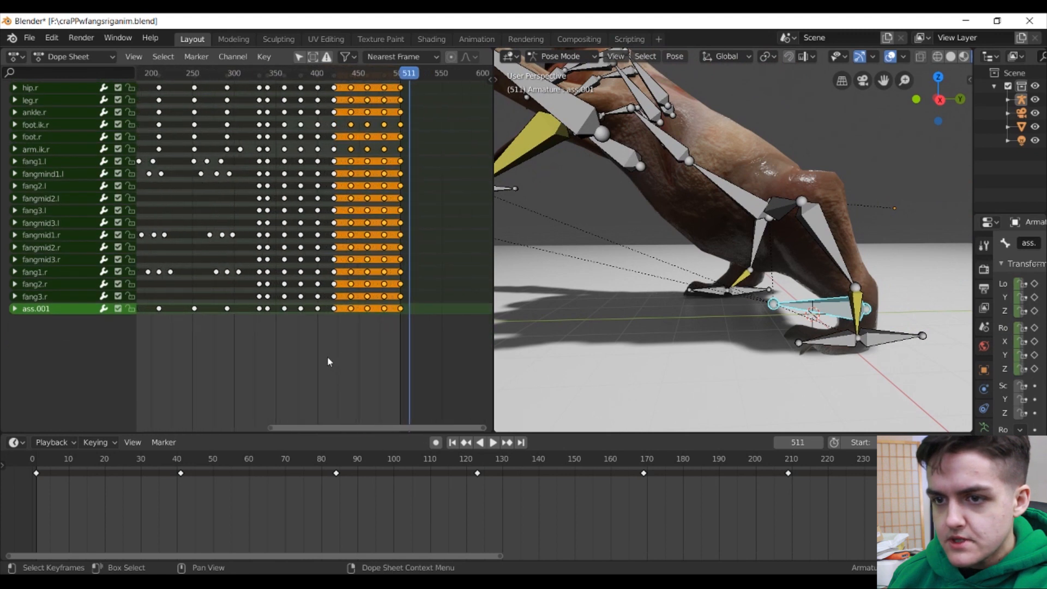
{"action": "middle_click_drag", "start_coordinate": [189, 301], "coordinate": [217, 307]}
{"action": "left_click", "coordinate": [248, 306]}
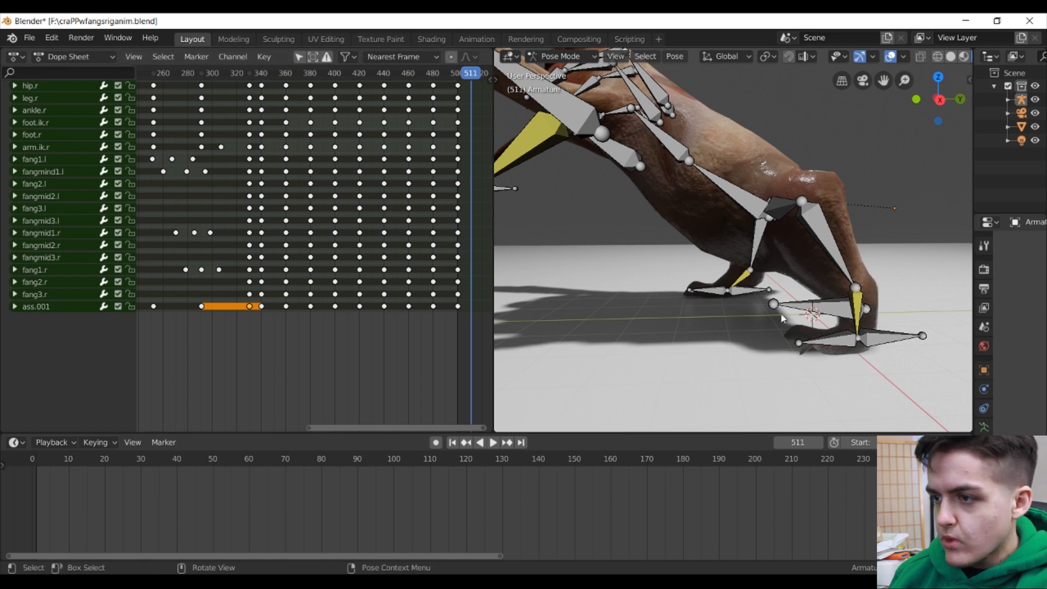
{"action": "middle_click_drag", "start_coordinate": [196, 245], "coordinate": [170, 239]}
{"action": "middle_click_drag", "start_coordinate": [599, 314], "coordinate": [640, 303]}
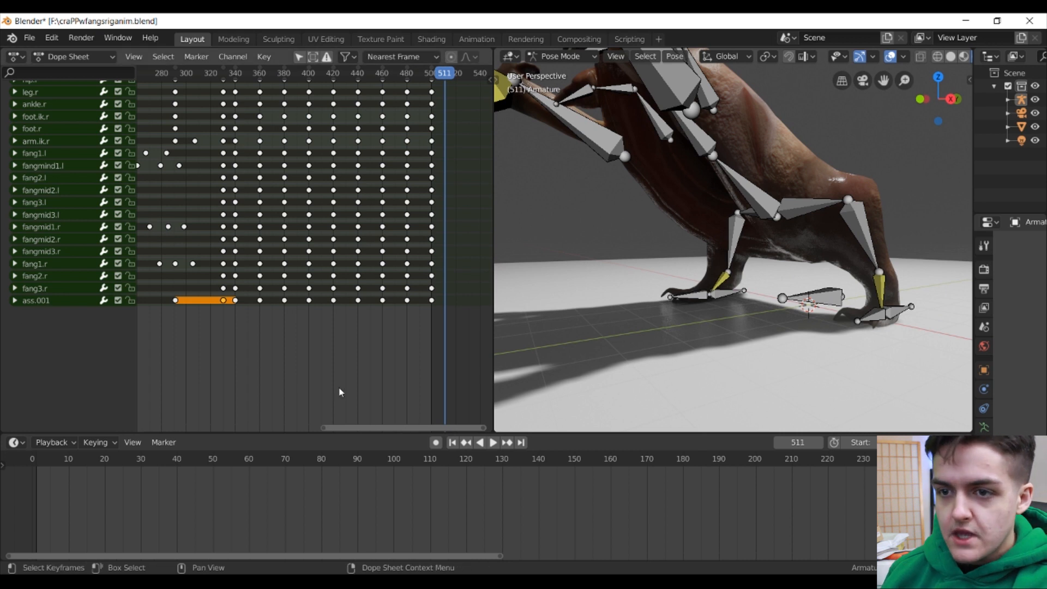
{"action": "scroll", "coordinate": [341, 390], "scroll_direction": "down", "scroll_amount": 3}
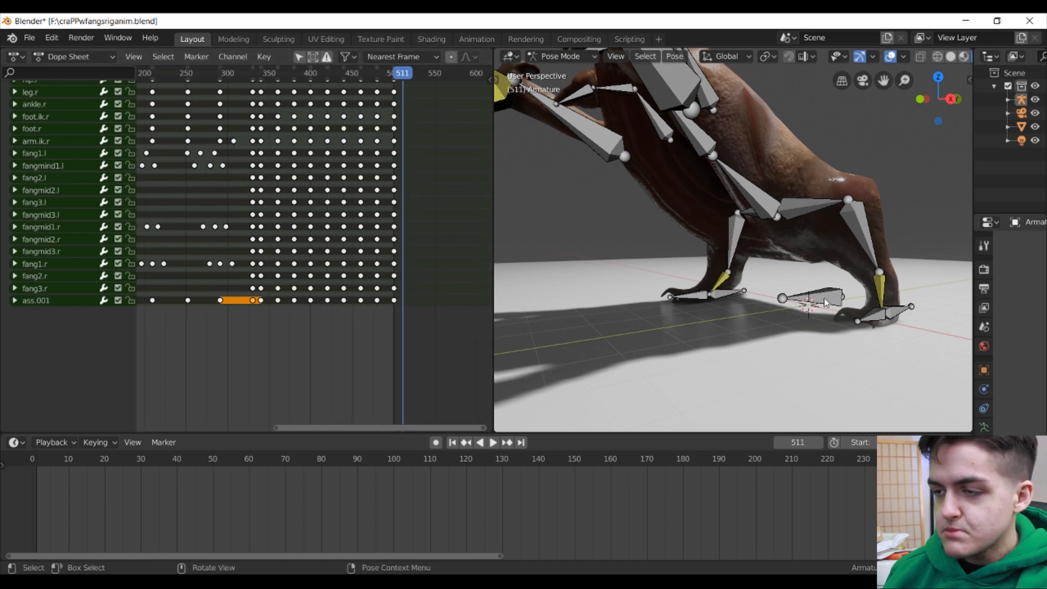
{"action": "left_click_drag", "start_coordinate": [243, 73], "coordinate": [314, 83]}
{"action": "key", "text": "Escape"}
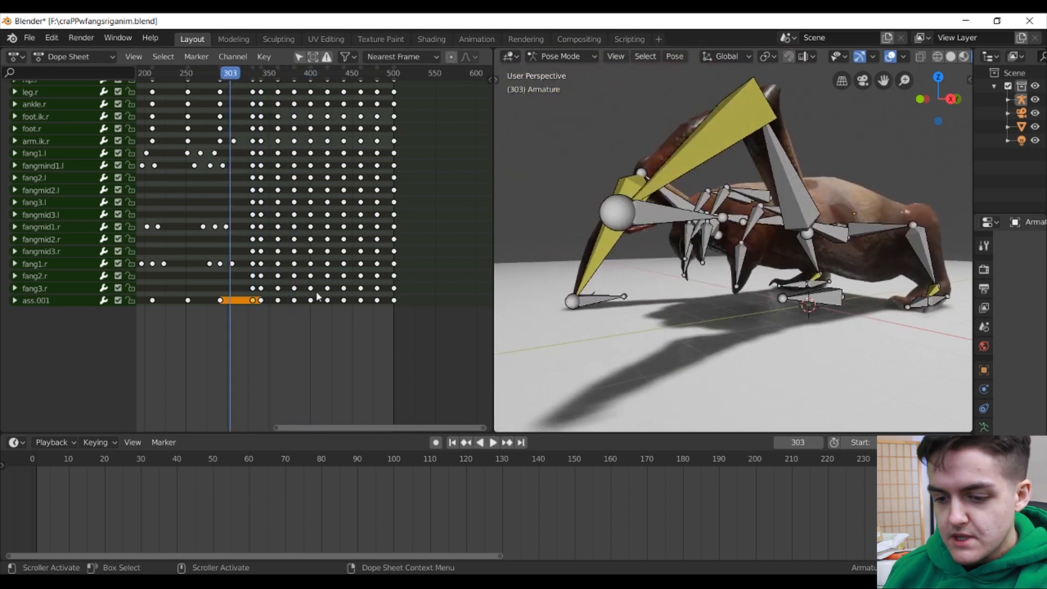
{"action": "key", "text": "b"}
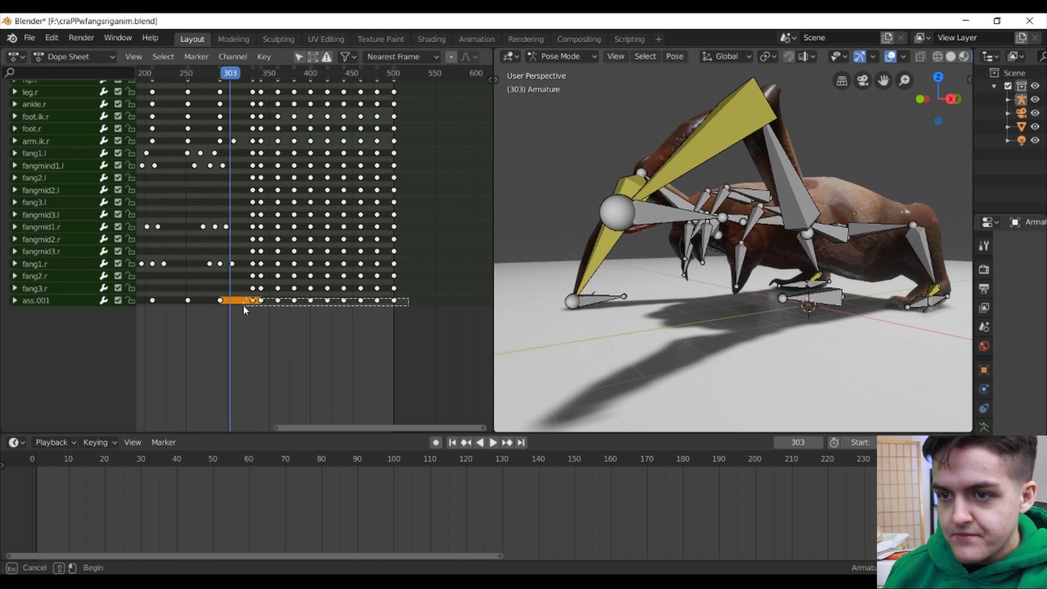
{"action": "left_click_drag", "start_coordinate": [245, 303], "coordinate": [248, 304]}
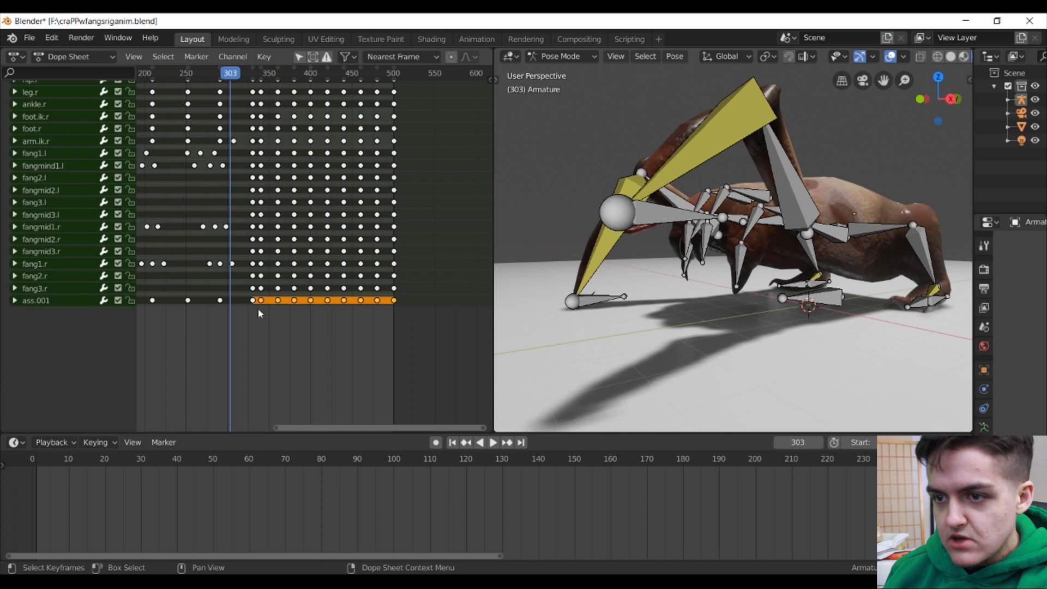
{"action": "key", "text": "x"}
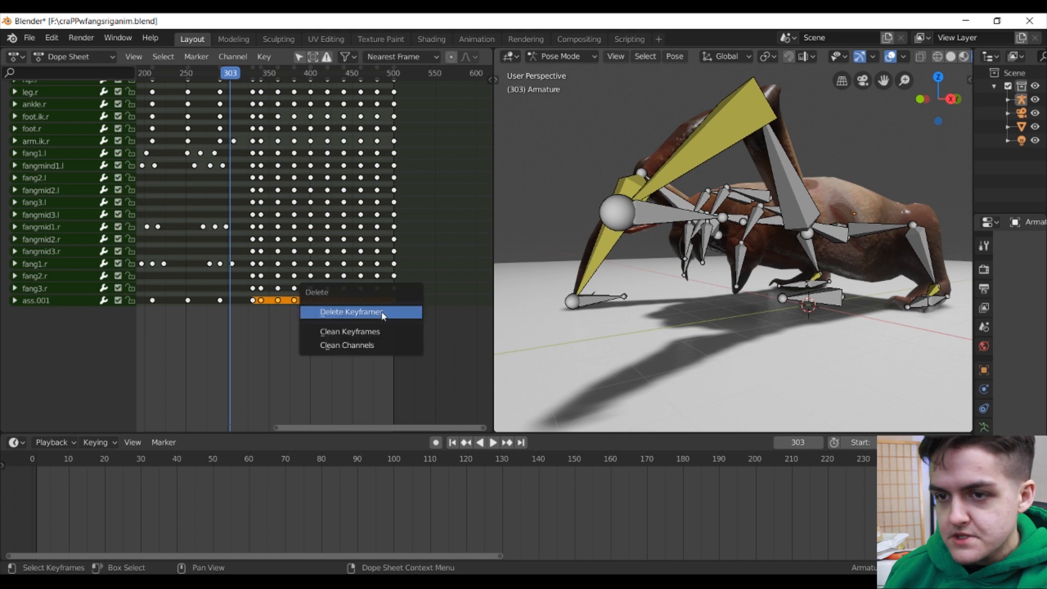
{"action": "left_click", "coordinate": [383, 315]}
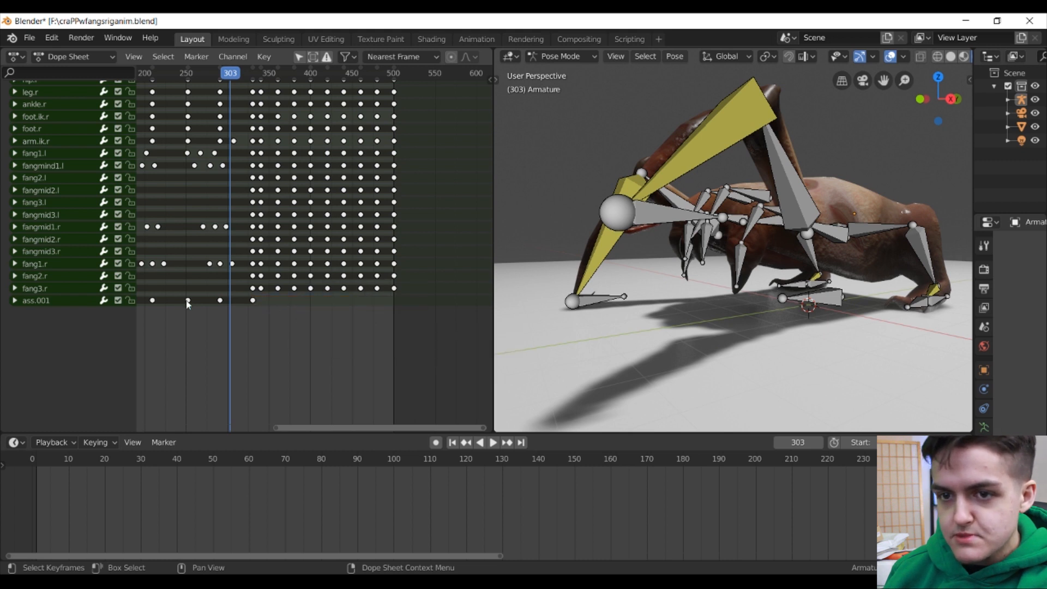
Step: Select the ass.001 bone and step through the walk up to frame 430, examining the foot positions
{"action": "left_click", "coordinate": [822, 301]}
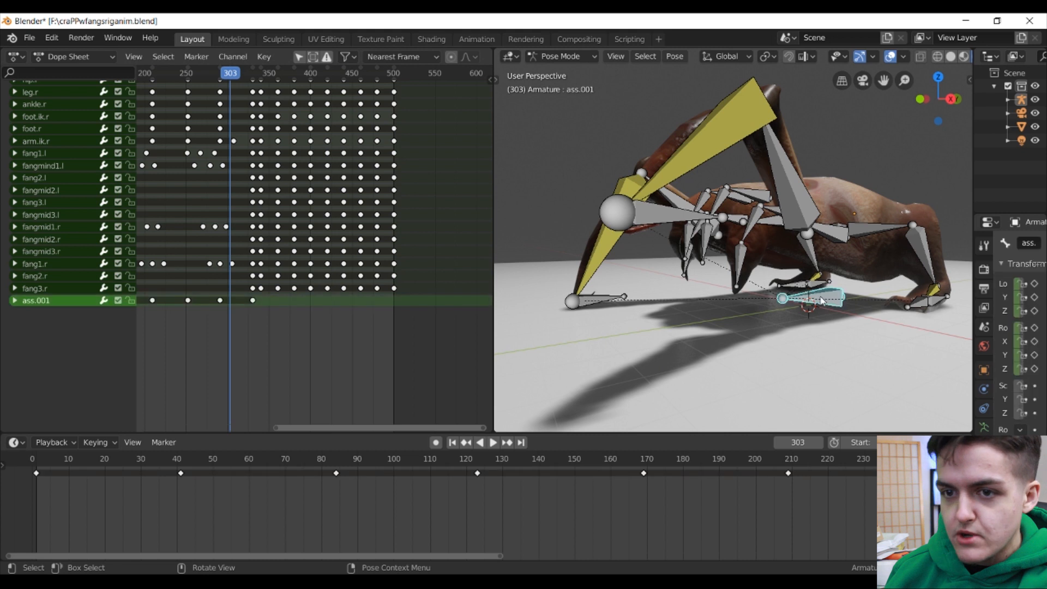
{"action": "key", "text": "space"}
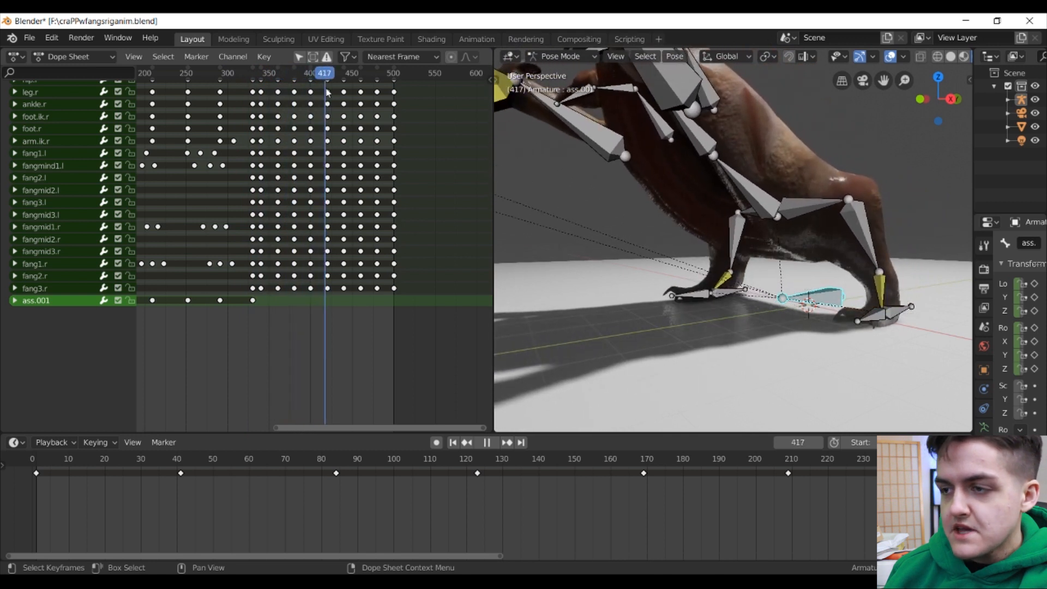
{"action": "right_click_drag", "start_coordinate": [386, 107], "coordinate": [250, 116], "text": "shift"}
{"action": "left_click_drag", "start_coordinate": [325, 73], "coordinate": [304, 102]}
{"action": "key", "text": "Right"}
{"action": "key", "text": "Right"}
{"action": "key", "text": "Right"}
{"action": "key", "text": "Right"}
{"action": "key", "text": "Right"}
{"action": "key", "text": "Right"}
{"action": "key", "text": "Right"}
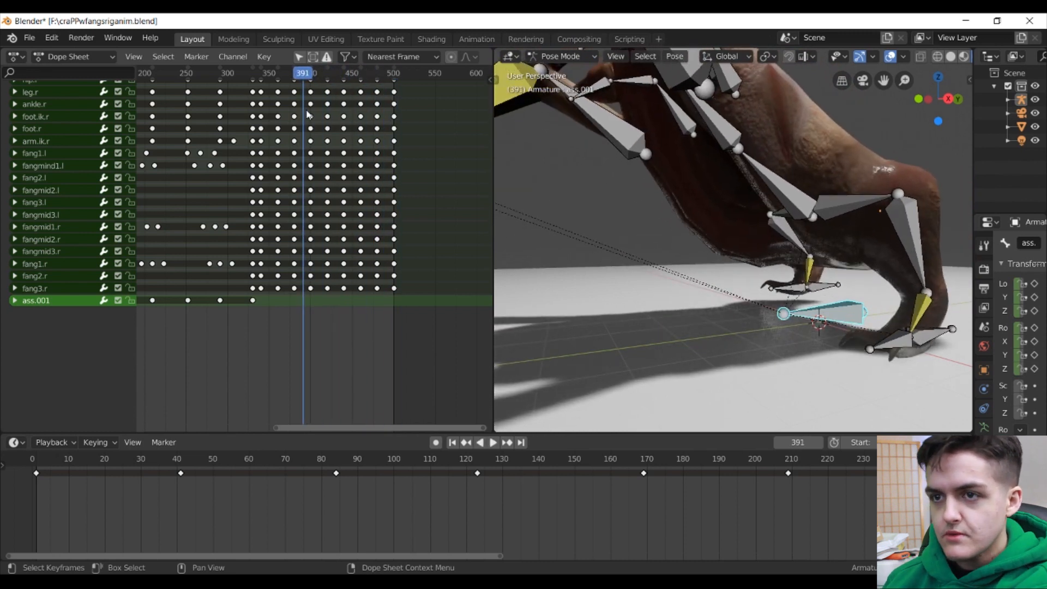
{"action": "key", "text": "Right"}
{"action": "key", "text": "Right"}
{"action": "key", "text": "Right"}
{"action": "key", "text": "Right"}
{"action": "key", "text": "Right"}
{"action": "key", "text": "Right"}
{"action": "key", "text": "Right"}
{"action": "key", "text": "Right"}
{"action": "key", "text": "Right"}
{"action": "key", "text": "Right"}
{"action": "key", "text": "Right"}
{"action": "key", "text": "Right"}
{"action": "key", "text": "Right"}
{"action": "key", "text": "Right"}
{"action": "key", "text": "Right"}
{"action": "key", "text": "Right"}
{"action": "key", "text": "Right"}
{"action": "key", "text": "Right"}
{"action": "key", "text": "Right"}
{"action": "key", "text": "Right"}
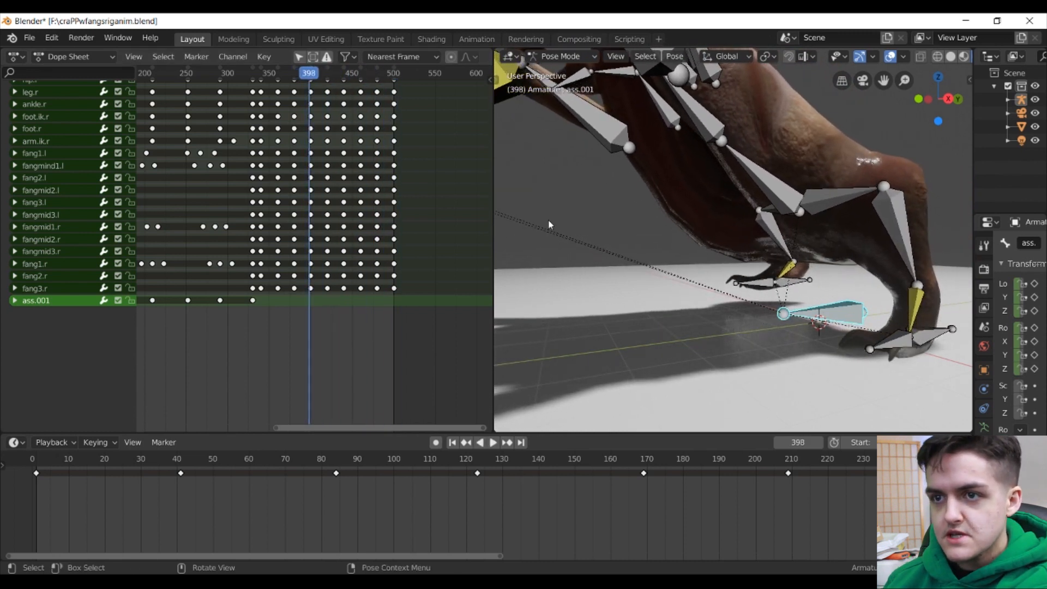
{"action": "key", "text": "Right"}
{"action": "key", "text": "Right"}
{"action": "key", "text": "Right"}
{"action": "key", "text": "Right"}
{"action": "key", "text": "Right"}
{"action": "key", "text": "Right"}
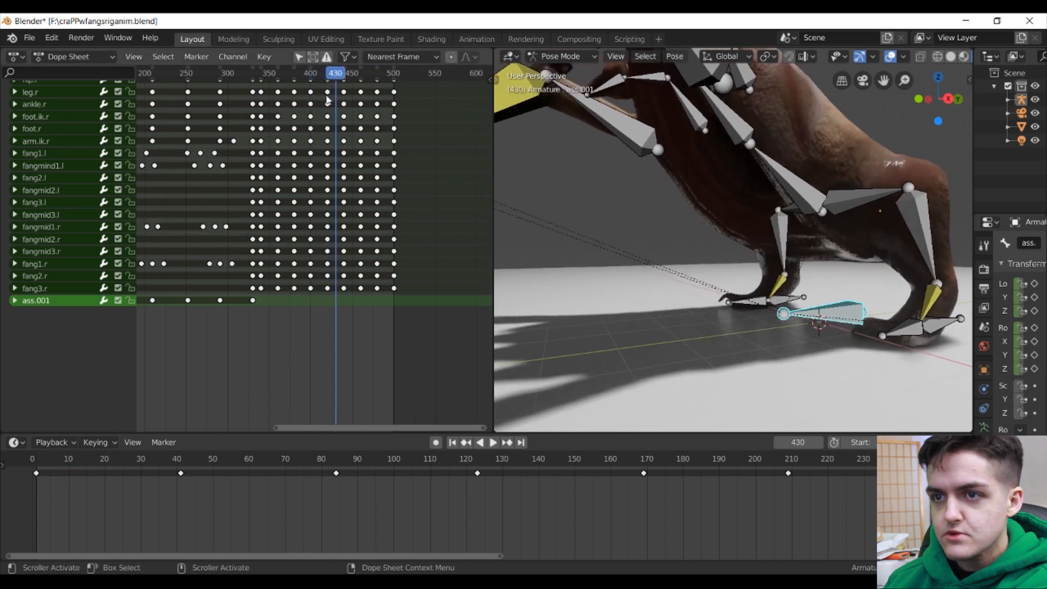
Step: Insert a LocRot keyframe for the ass.001 bone at frame 420
{"action": "key", "text": "Left"}
{"action": "key", "text": "Left"}
{"action": "key", "text": "Left"}
{"action": "key", "text": "Left"}
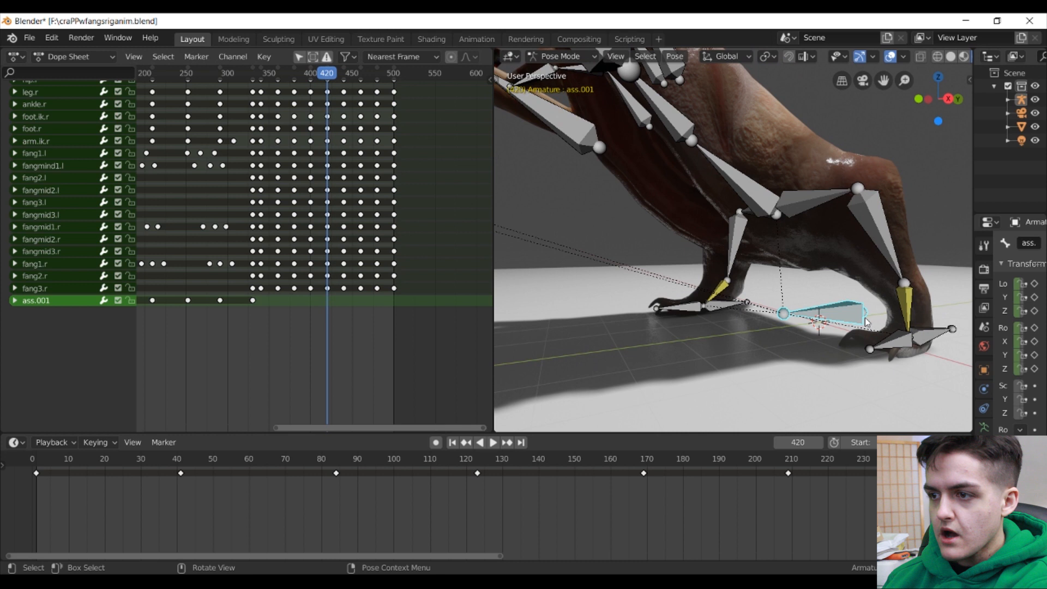
{"action": "key", "text": "i"}
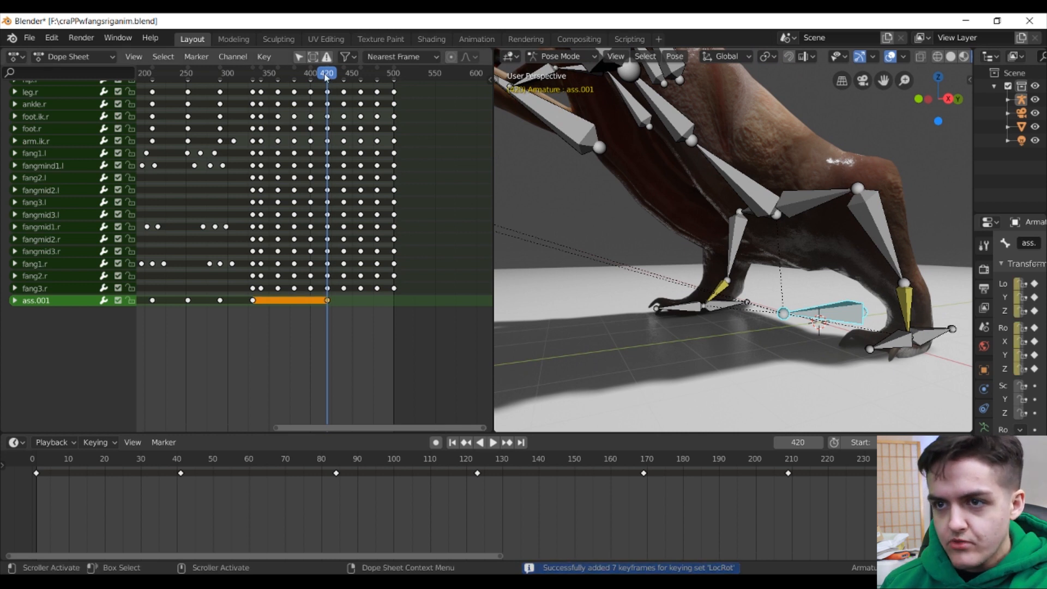
Step: At frame 440, move the ass.001 bone about -1.8 m along the global Y axis
{"action": "key", "text": "Right"}
{"action": "key", "text": "Right"}
{"action": "key", "text": "Right"}
{"action": "key", "text": "Right"}
{"action": "key", "text": "Right"}
{"action": "key", "text": "Right"}
{"action": "key", "text": "Right"}
{"action": "key", "text": "Right"}
{"action": "key", "text": "Right"}
{"action": "key", "text": "Right"}
{"action": "key", "text": "Right"}
{"action": "key", "text": "Right"}
{"action": "key", "text": "Right"}
{"action": "key", "text": "Right"}
{"action": "key", "text": "Right"}
{"action": "key", "text": "Right"}
{"action": "key", "text": "Right"}
{"action": "key", "text": "Right"}
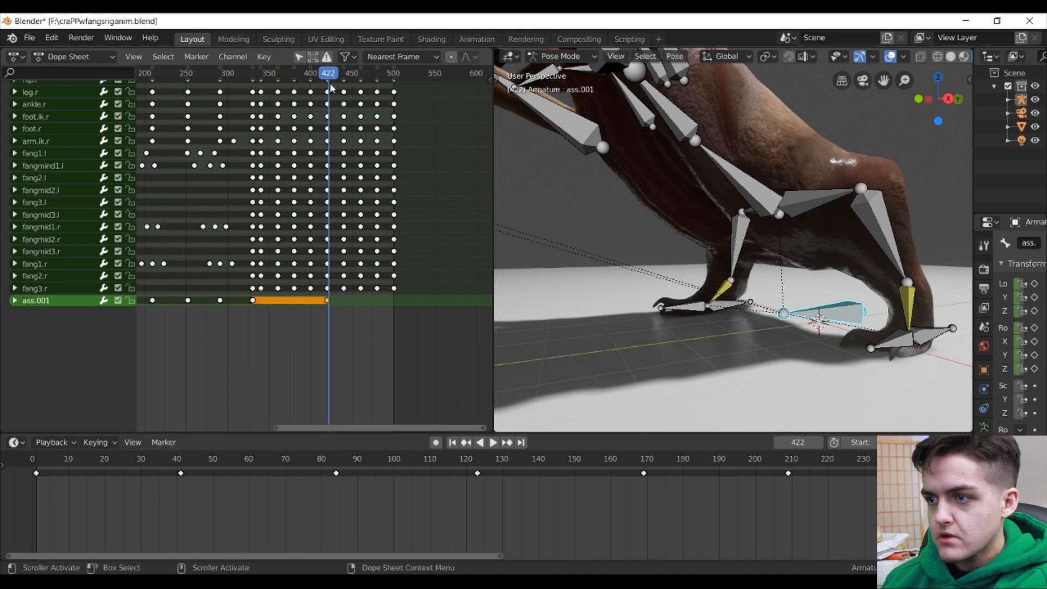
{"action": "key", "text": "Right"}
{"action": "key", "text": "Right"}
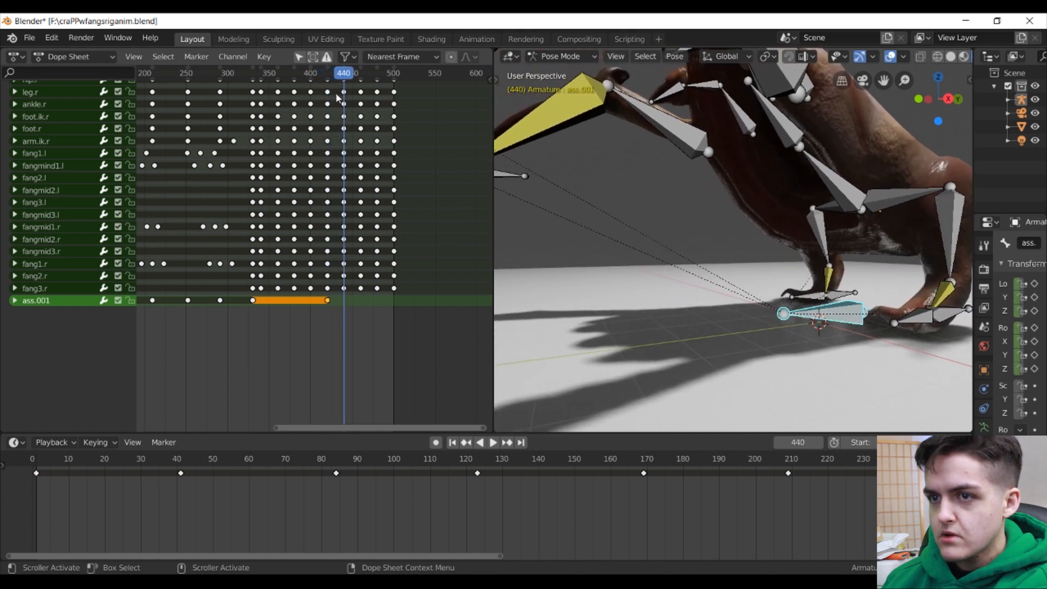
{"action": "middle_click_drag", "start_coordinate": [828, 300], "coordinate": [816, 318]}
{"action": "scroll", "coordinate": [793, 309], "scroll_direction": "down", "scroll_amount": 1}
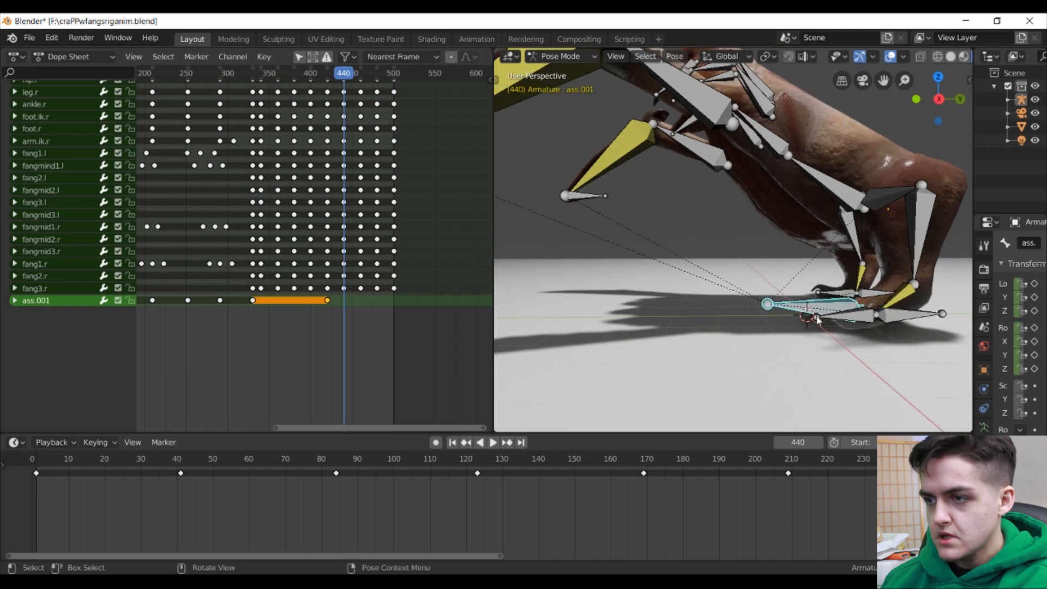
{"action": "key", "text": "g"}
{"action": "key", "text": "y"}
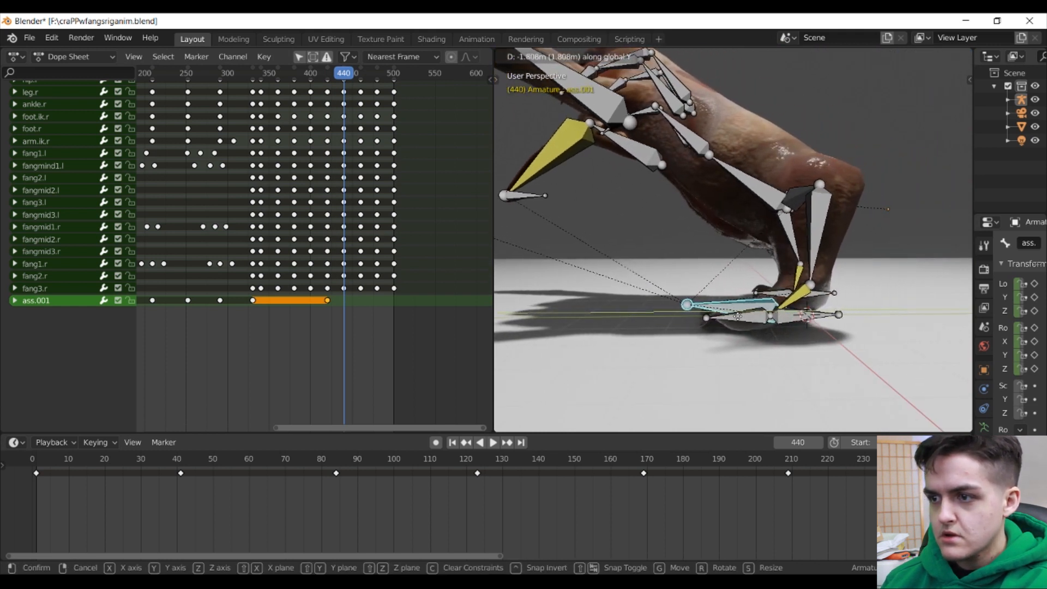
{"action": "left_click", "coordinate": [731, 316]}
Step: Refine the ass.001 bone's position along Y and insert a LocRot keyframe at frame 440
{"action": "middle_click_drag", "start_coordinate": [730, 316], "coordinate": [792, 313]}
{"action": "key", "text": "g"}
{"action": "key", "text": "y"}
{"action": "left_click", "coordinate": [738, 320]}
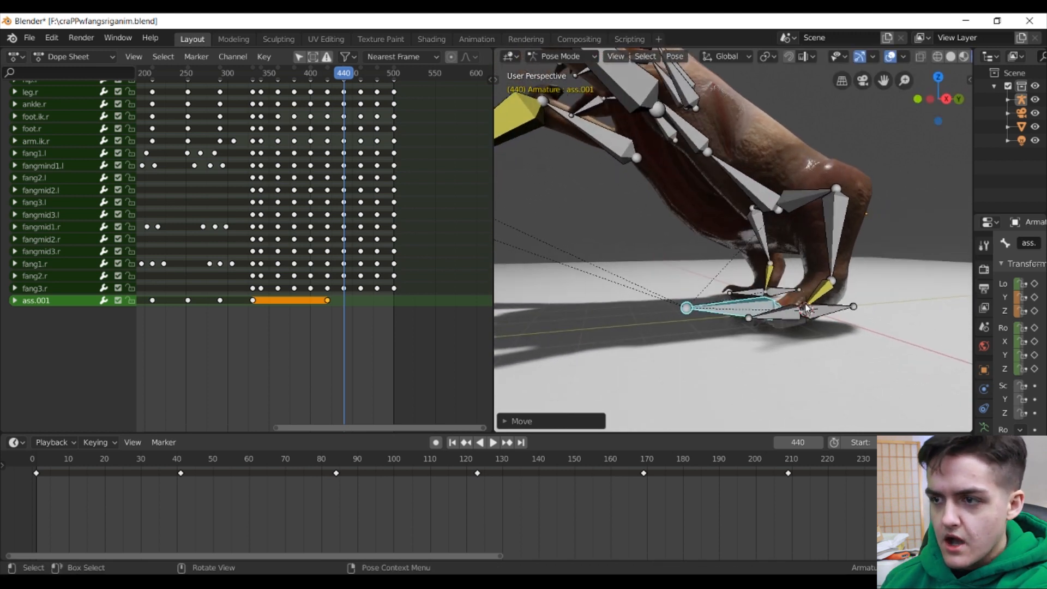
{"action": "key", "text": "i"}
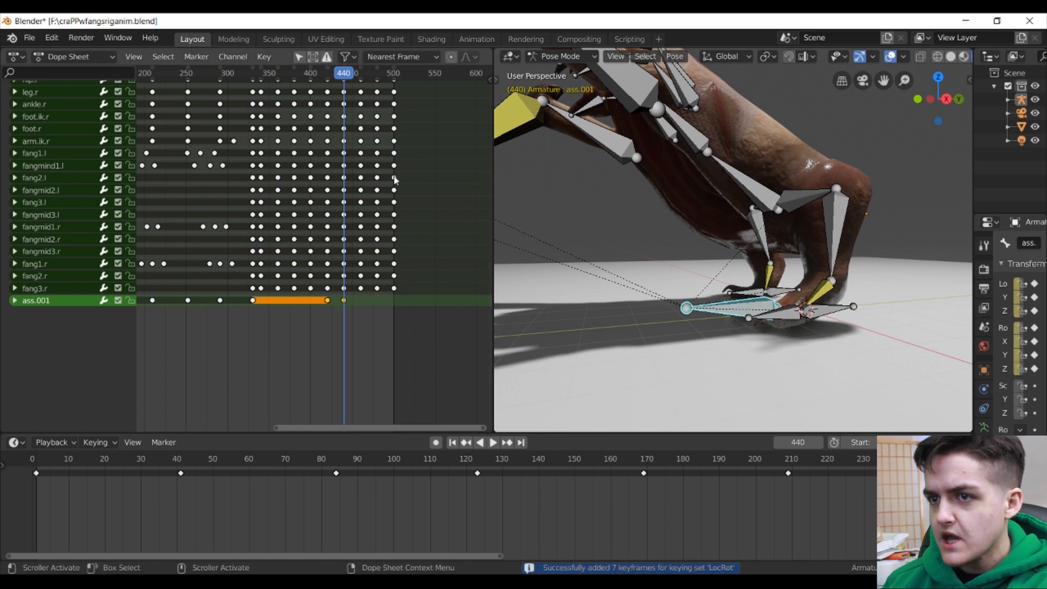
Step: Play back the walk around frames 367 to 440, examining how the feet follow the ass.001 bone's movement
{"action": "key", "text": "space"}
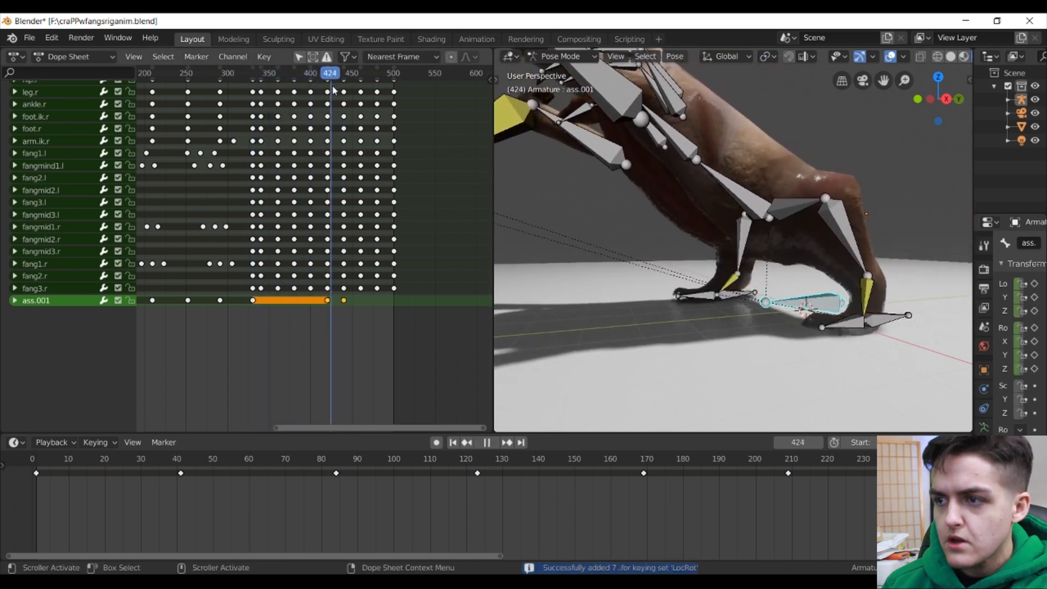
{"action": "key", "text": "space"}
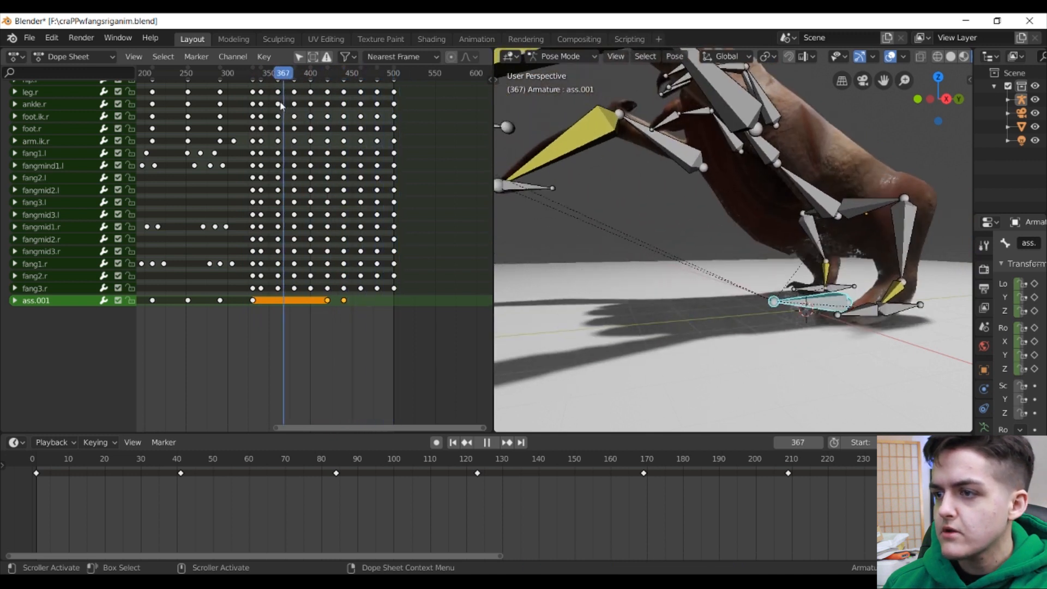
{"action": "scroll", "coordinate": [718, 289], "scroll_direction": "down", "scroll_amount": 4}
{"action": "scroll", "coordinate": [718, 289], "scroll_direction": "up", "scroll_amount": 1}
{"action": "middle_click_drag", "start_coordinate": [717, 289], "coordinate": [734, 294]}
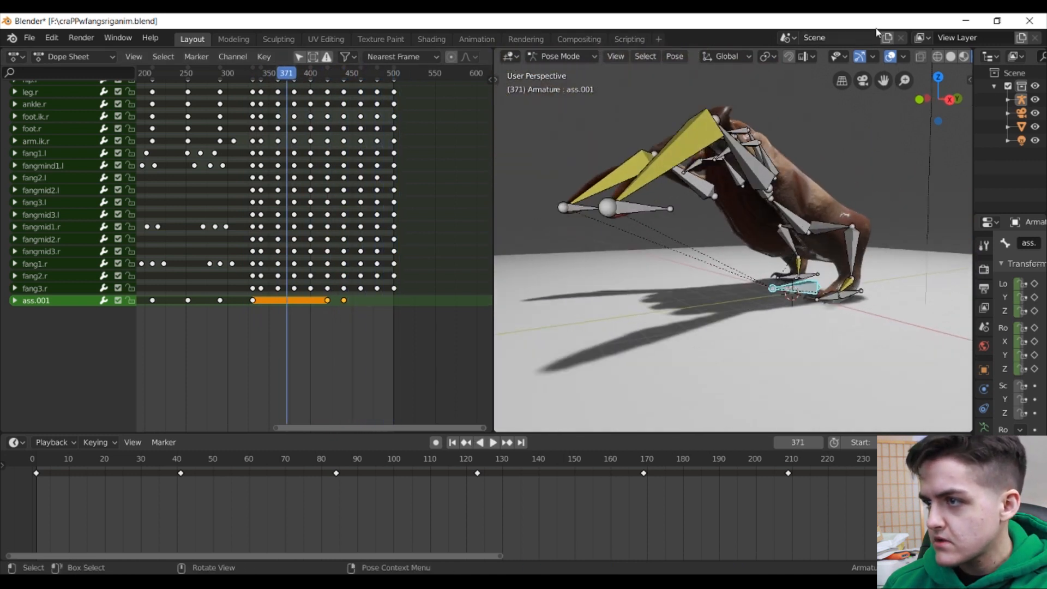
Step: Hide the viewport overlays and replay the walk up to frame 461, examining the creature's forward motion around frame 440
{"action": "left_click", "coordinate": [892, 57]}
{"action": "key", "text": "space"}
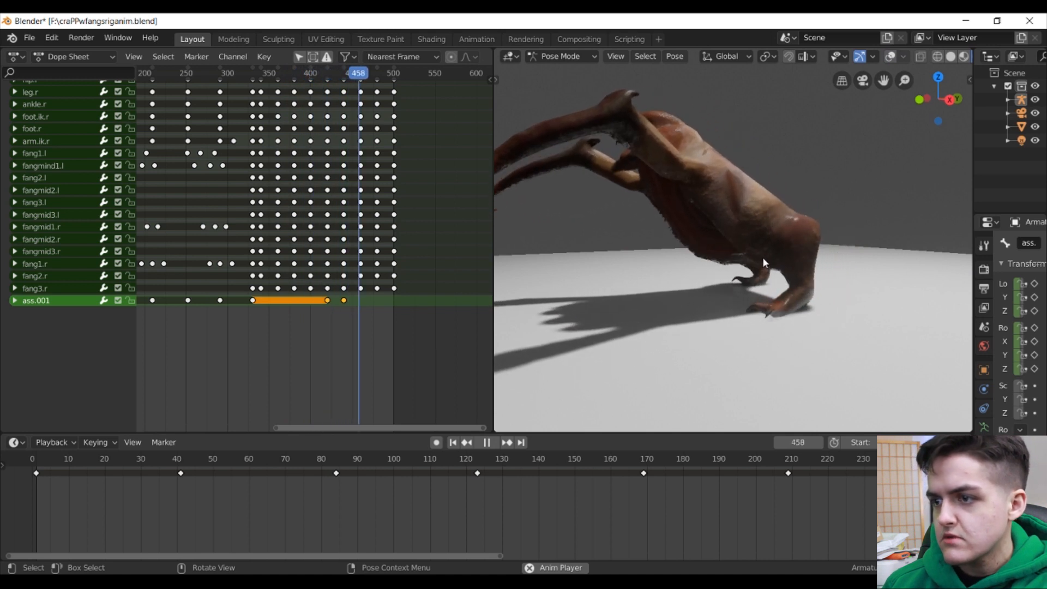
{"action": "key", "text": "space"}
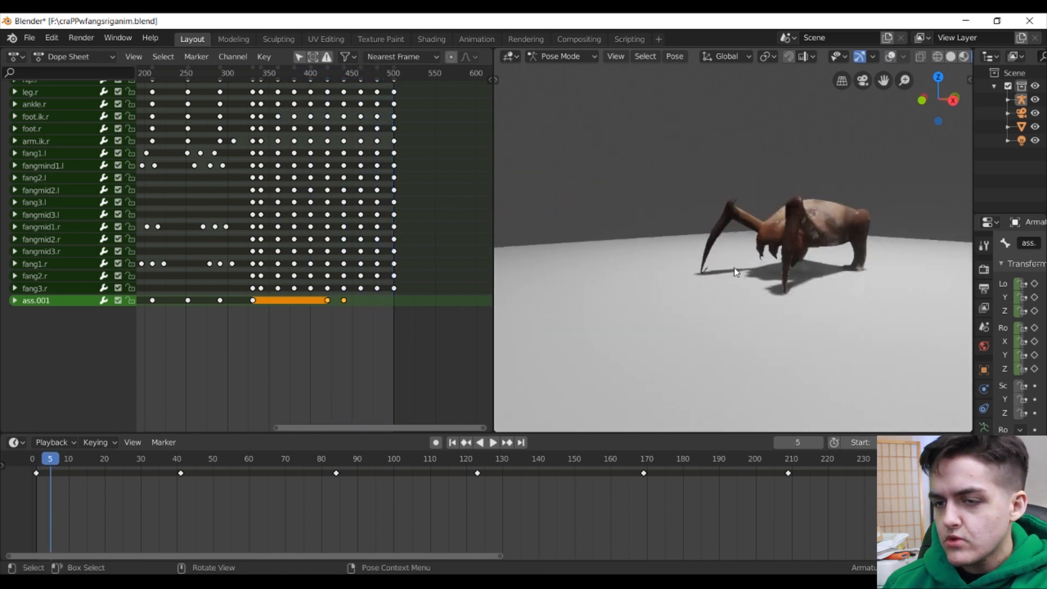
{"action": "middle_click_drag", "start_coordinate": [767, 278], "coordinate": [746, 266]}
{"action": "mouse_move", "coordinate": [286, 78]}
{"action": "left_mouse_down"}
{"action": "mouse_move", "coordinate": [243, 74]}
{"action": "mouse_move", "coordinate": [303, 74]}
{"action": "left_mouse_up"}
{"action": "middle_click_drag", "start_coordinate": [806, 262], "coordinate": [800, 236]}
{"action": "key", "text": "space"}
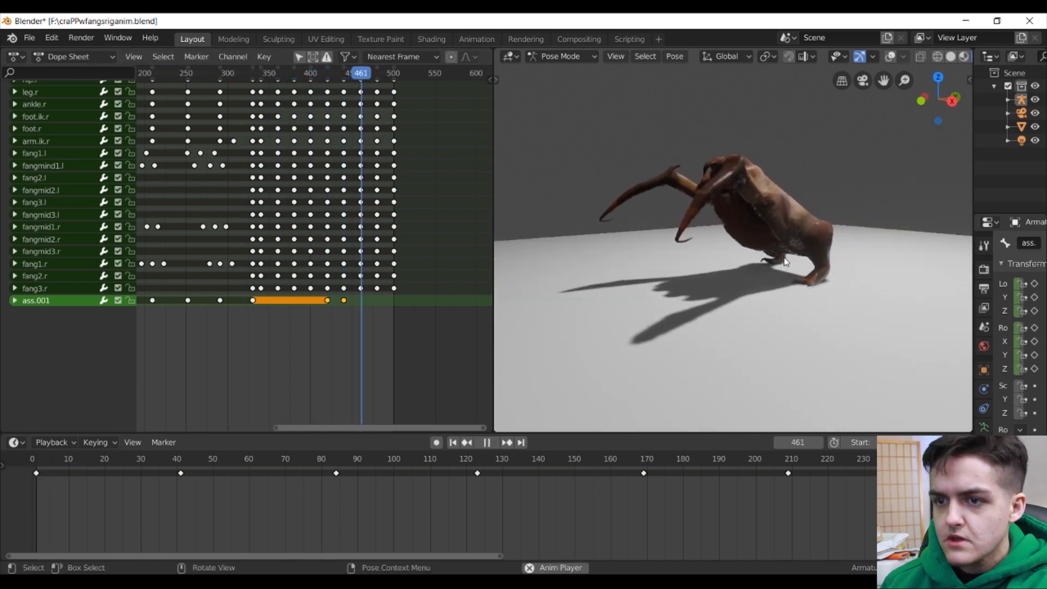
{"action": "key", "text": "space"}
{"action": "left_click_drag", "start_coordinate": [364, 79], "coordinate": [318, 74]}
{"action": "key", "text": "space"}
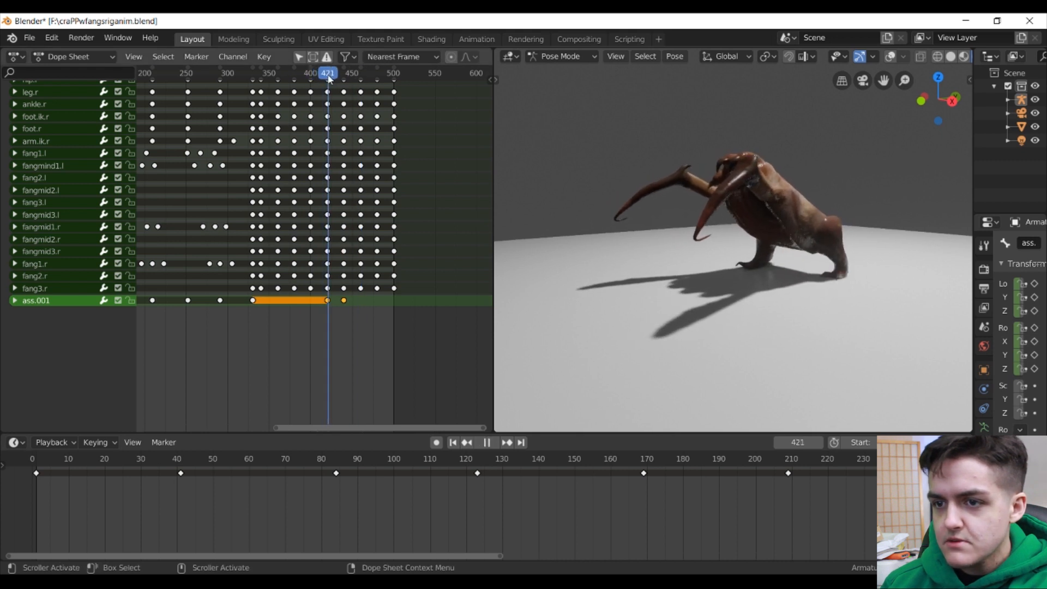
{"action": "key", "text": "space"}
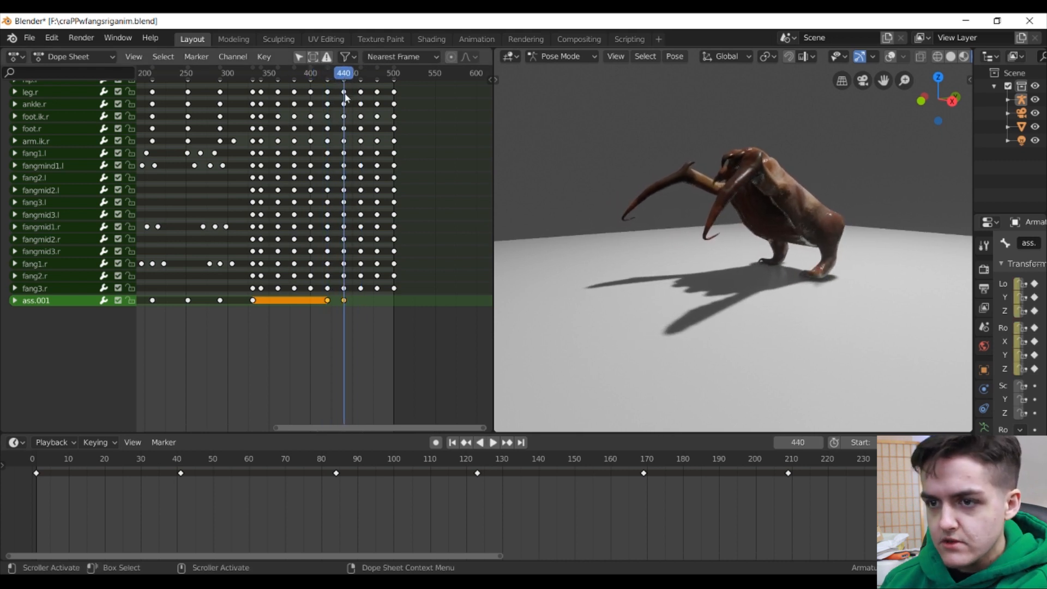
Step: Show the overlays again, adjust the ass.001 bone's position along the global Y axis at frame 440 and insert a keyframe
{"action": "left_click", "coordinate": [890, 56]}
{"action": "scroll", "coordinate": [799, 244], "scroll_direction": "up", "scroll_amount": 6}
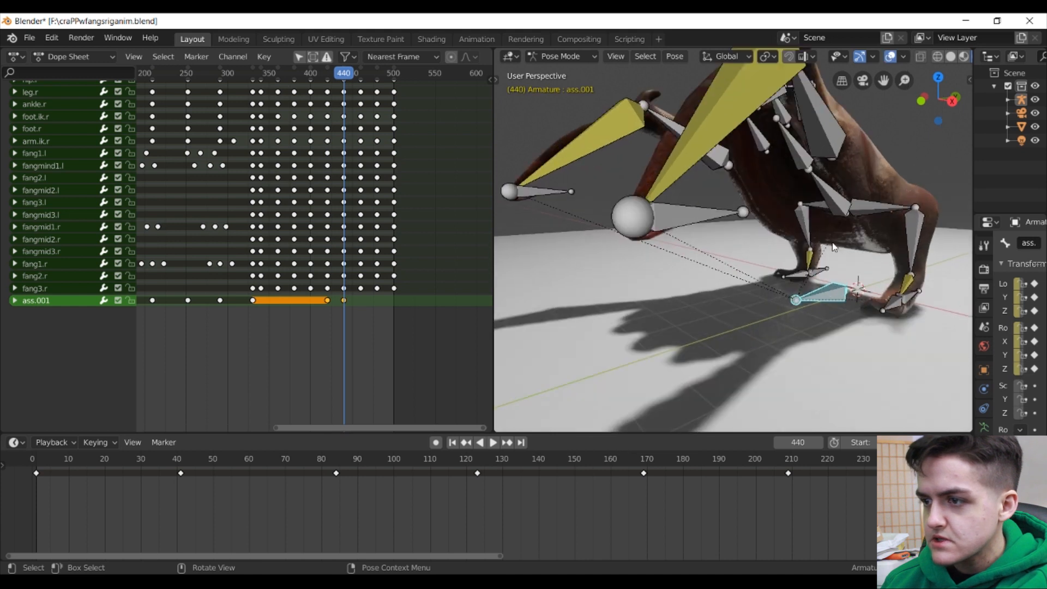
{"action": "key", "text": "g"}
{"action": "key", "text": "y"}
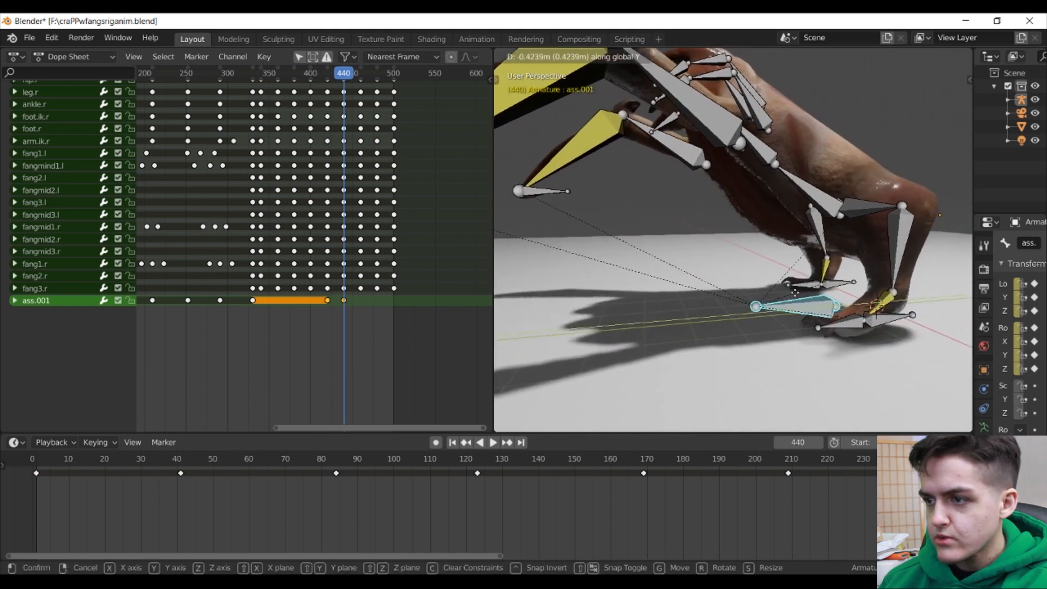
{"action": "left_click", "coordinate": [769, 296]}
{"action": "key", "text": "i"}
Step: Replay the walk around frames 418 to 488, first with the armature and then without overlays, checking the feet for sliding
{"action": "left_click", "coordinate": [320, 69]}
{"action": "key", "text": "space"}
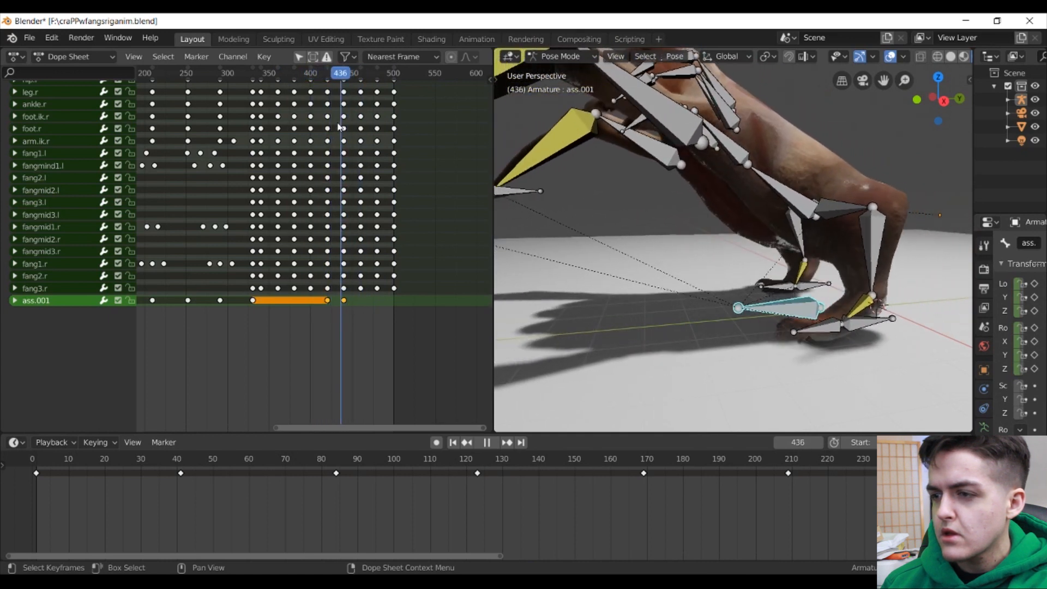
{"action": "key", "text": "Escape"}
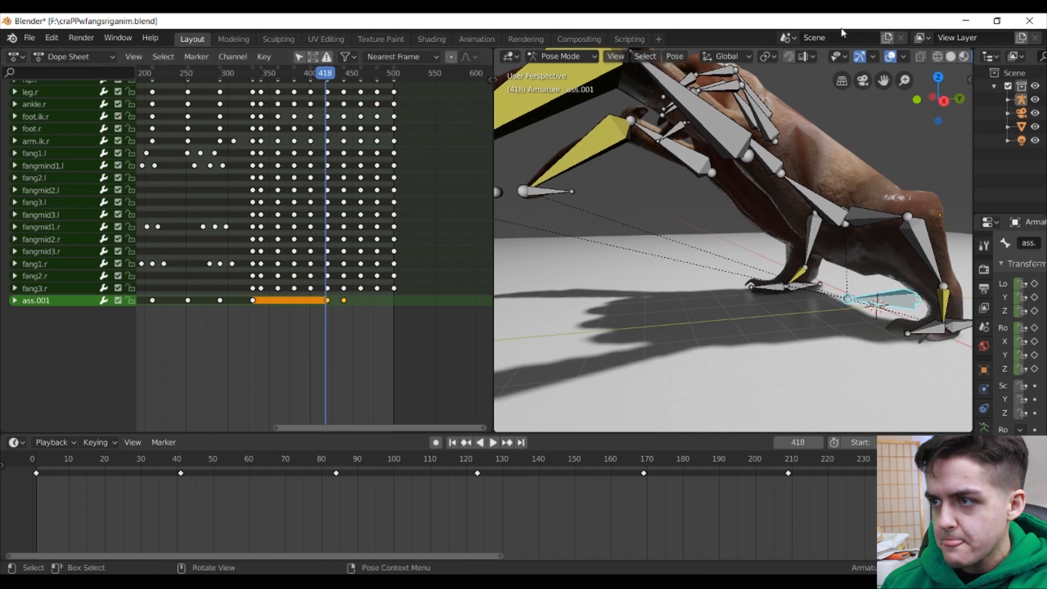
{"action": "left_click", "coordinate": [894, 57]}
{"action": "scroll", "coordinate": [807, 109], "scroll_direction": "down", "scroll_amount": 5}
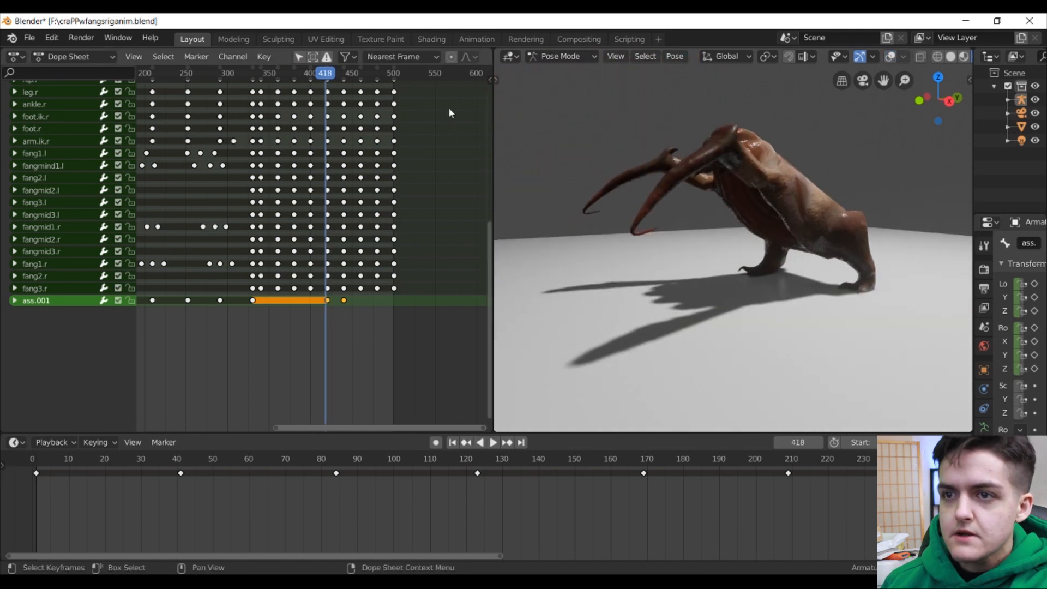
{"action": "key", "text": "space"}
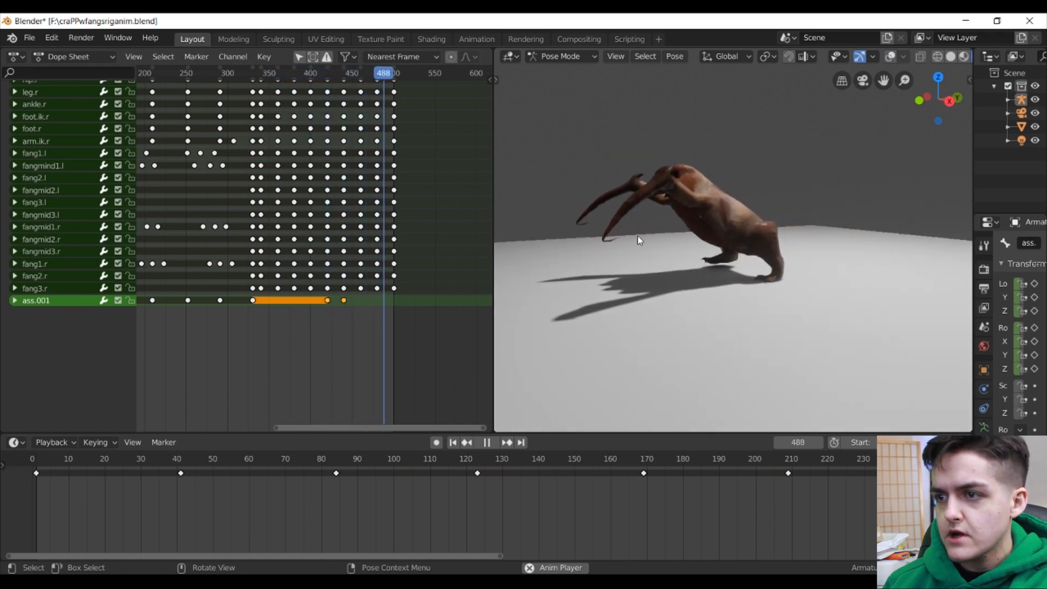
{"action": "key", "text": "Escape"}
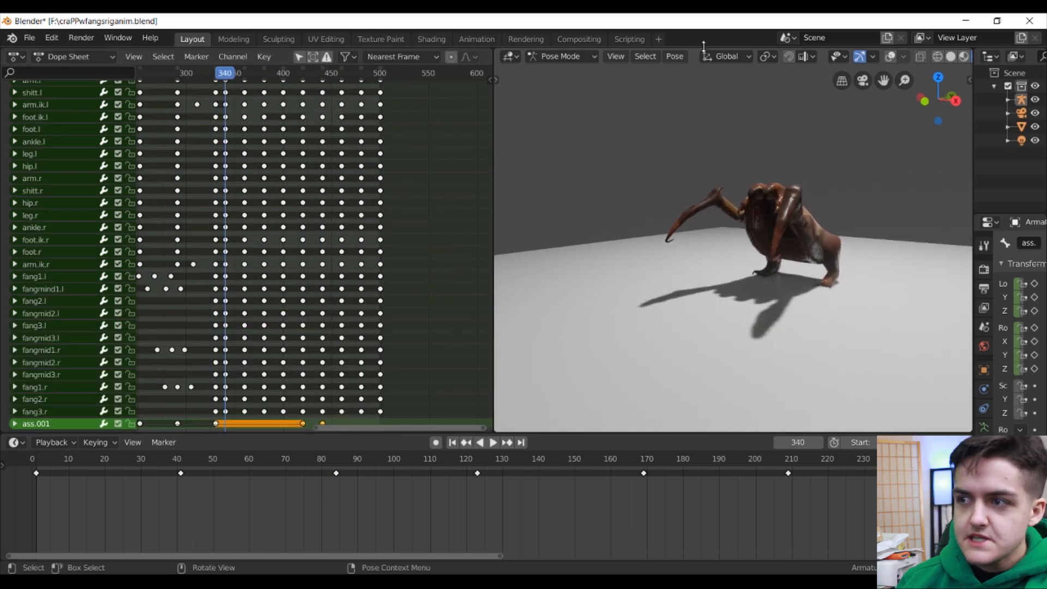
Step: Restore the overlays and play the walk from frame 340 to 471, examining the rear feet relative to the ass.001 bone
{"action": "left_click", "coordinate": [889, 57]}
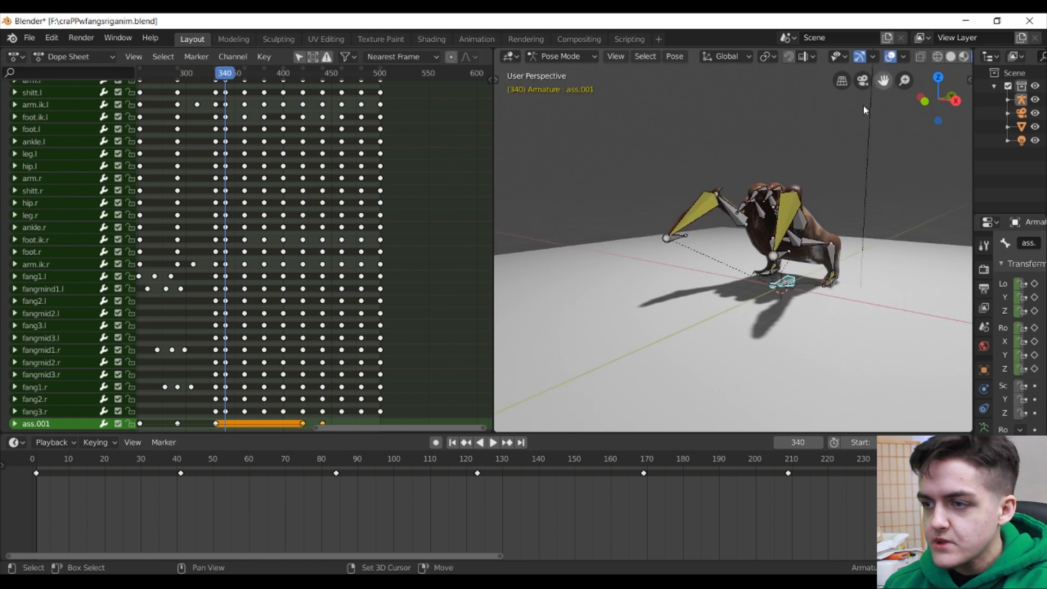
{"action": "scroll", "coordinate": [776, 155], "scroll_direction": "up", "scroll_amount": 5}
{"action": "middle_click_drag", "start_coordinate": [767, 171], "coordinate": [709, 180]}
{"action": "scroll", "coordinate": [380, 275], "scroll_direction": "down", "scroll_amount": 3}
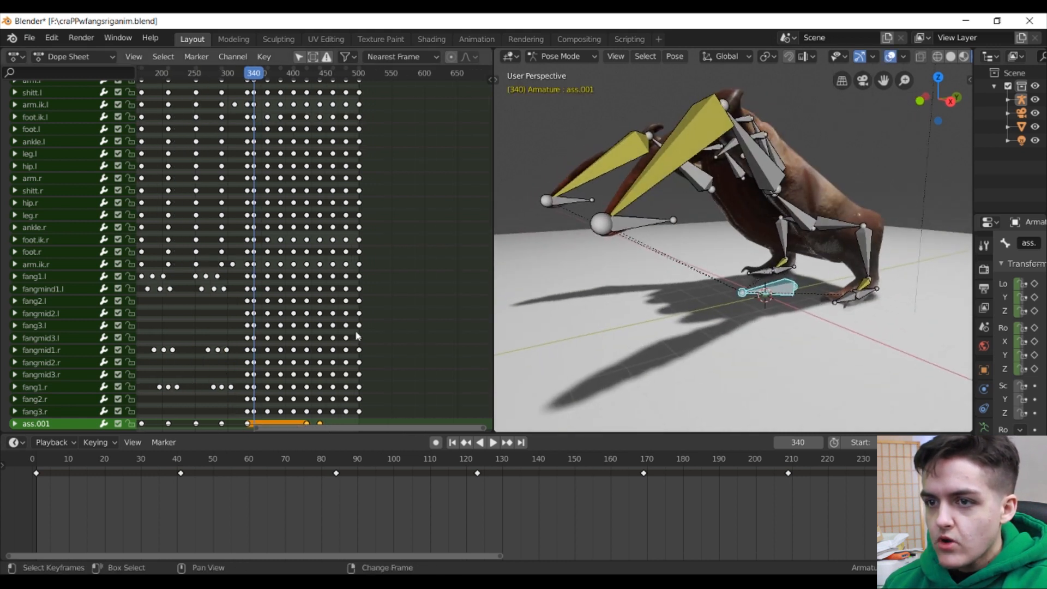
{"action": "scroll", "coordinate": [380, 275], "scroll_direction": "down", "scroll_amount": 3, "text": "shift"}
{"action": "scroll", "coordinate": [381, 289], "scroll_direction": "down", "scroll_amount": 3}
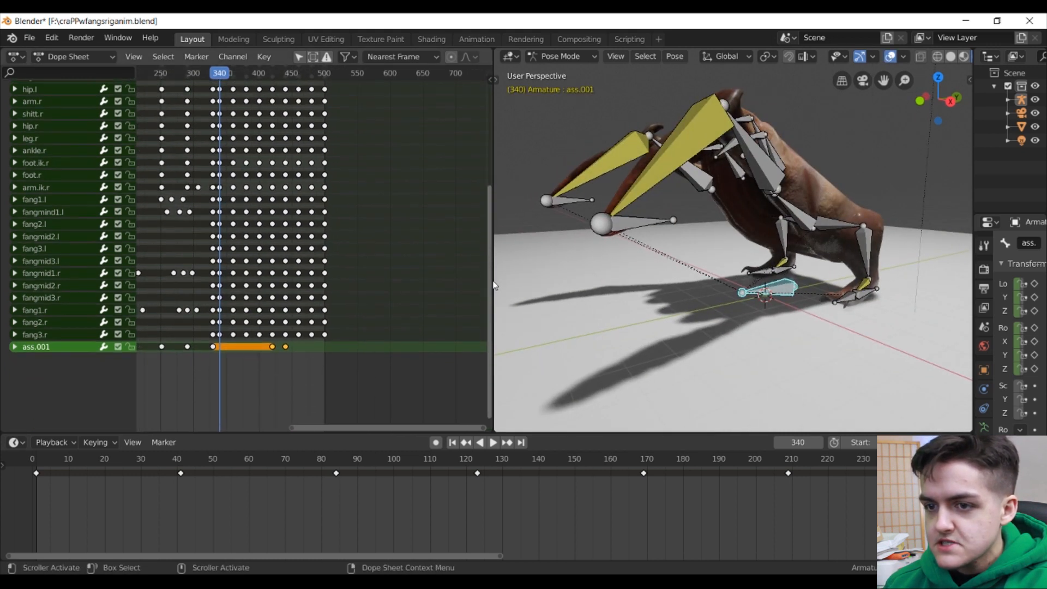
{"action": "key", "text": "space"}
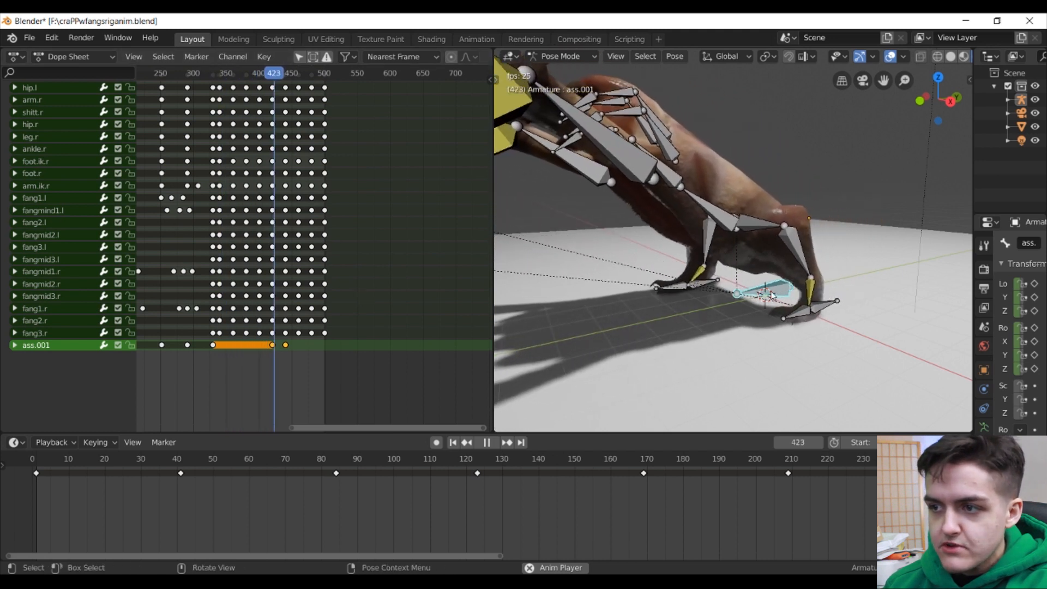
{"action": "key", "text": "space"}
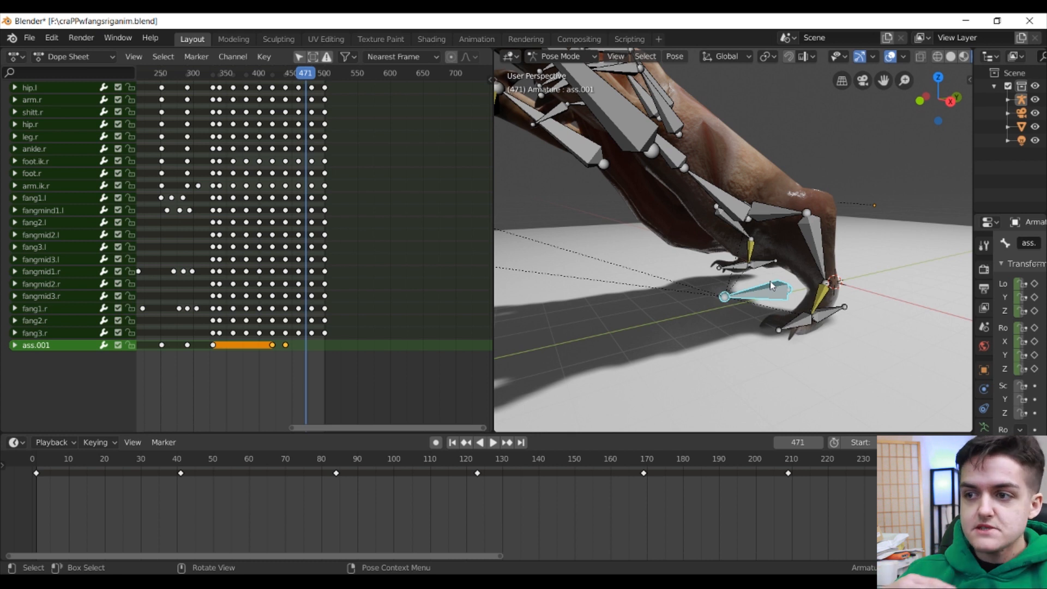
{"action": "middle_click_drag", "start_coordinate": [769, 281], "coordinate": [799, 279]}
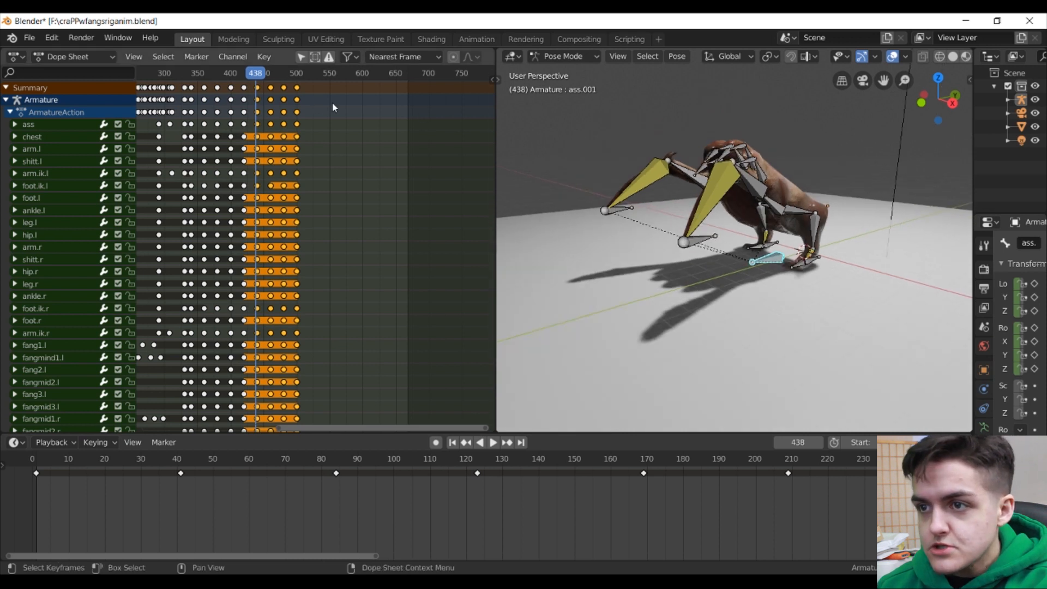
Step: Go to frame 440 and examine the ass.001 channel's keyframes against those of the other bones
{"action": "key", "text": "Right"}
{"action": "key", "text": "Right"}
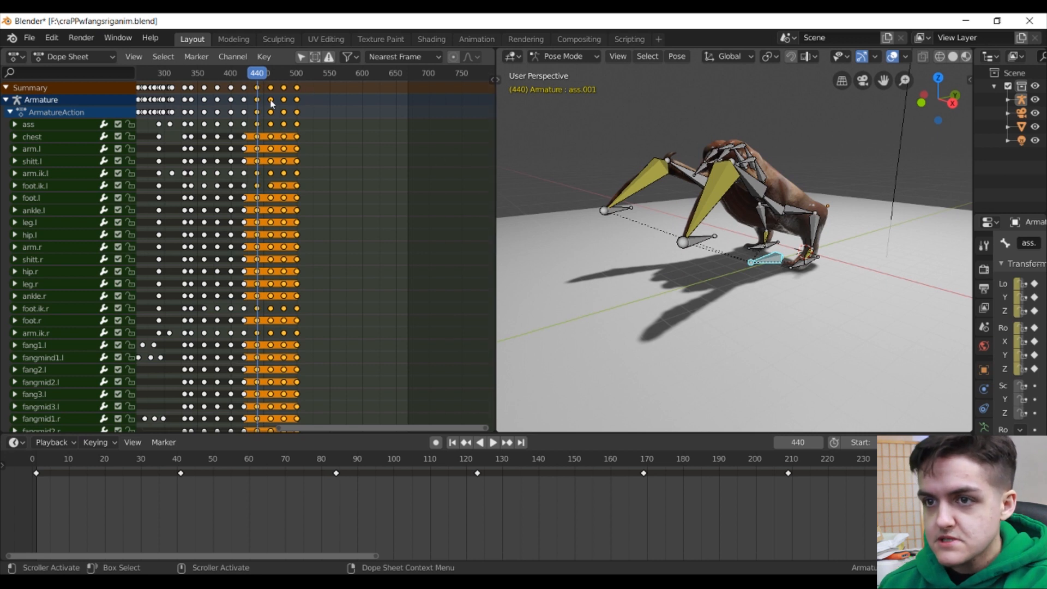
{"action": "left_click_drag", "start_coordinate": [491, 132], "coordinate": [494, 281]}
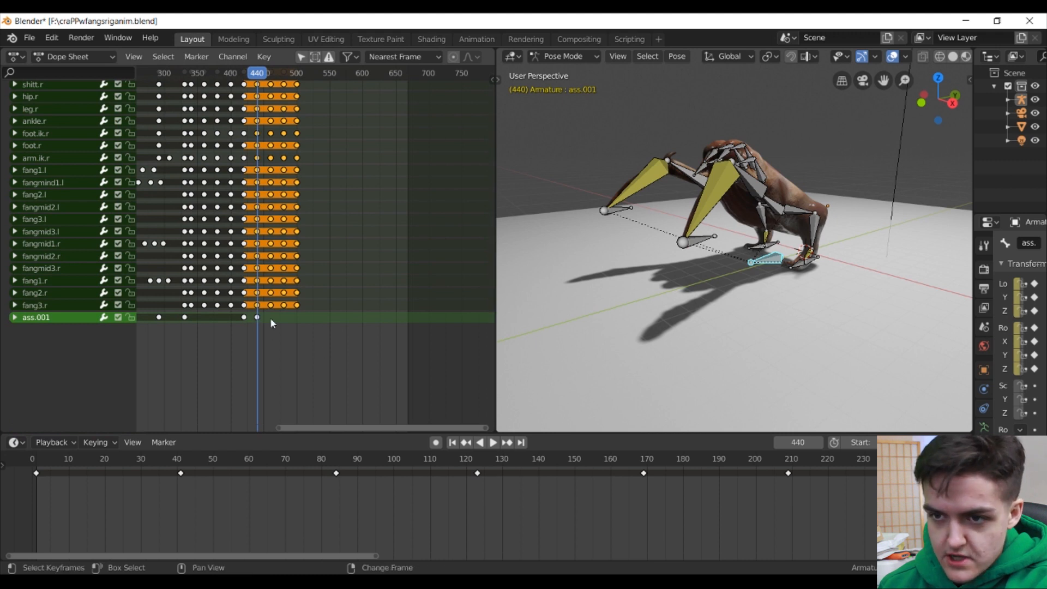
{"action": "left_click_drag", "start_coordinate": [490, 329], "coordinate": [438, 126]}
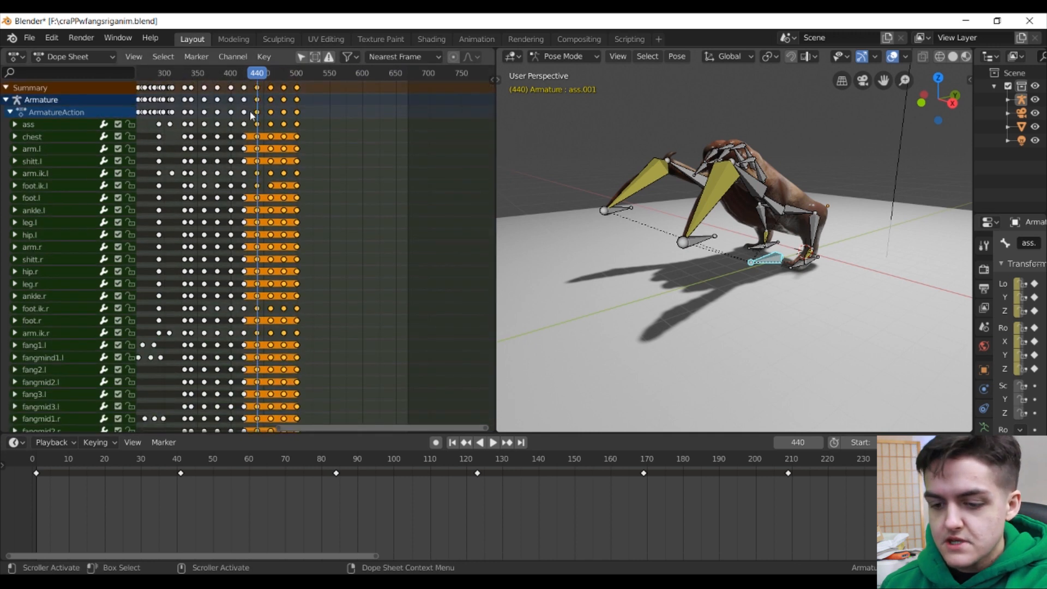
Step: Duplicate the selected walk keyframes of all channels and place the copies from frame 521, using frame 520 as the reference
{"action": "left_click_drag", "start_coordinate": [256, 75], "coordinate": [304, 81]}
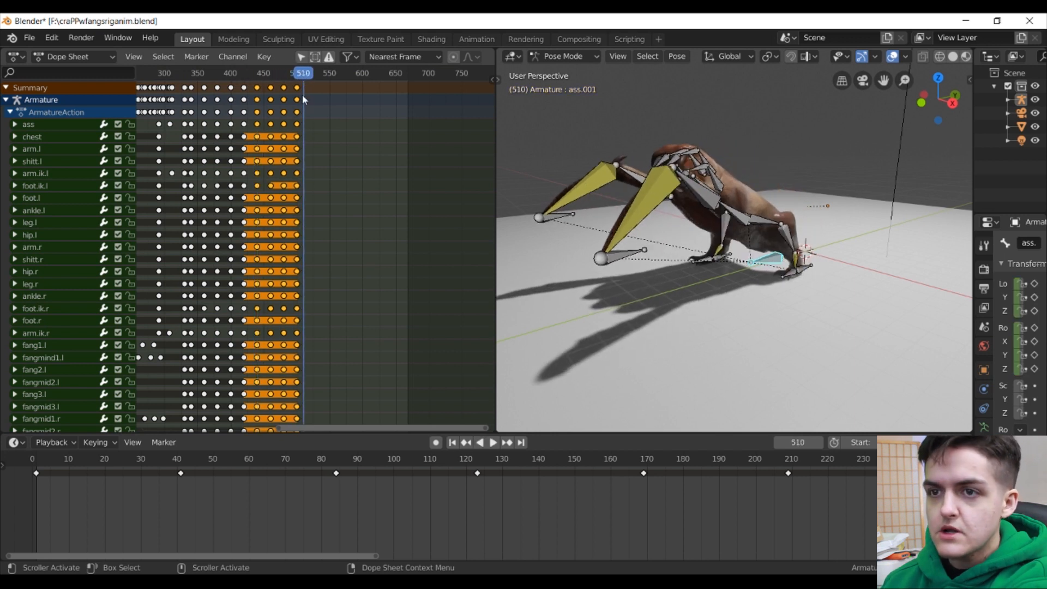
{"action": "key", "text": "Right"}
{"action": "key", "text": "Right"}
{"action": "key", "text": "Right"}
{"action": "key", "text": "Right"}
{"action": "key", "text": "Right"}
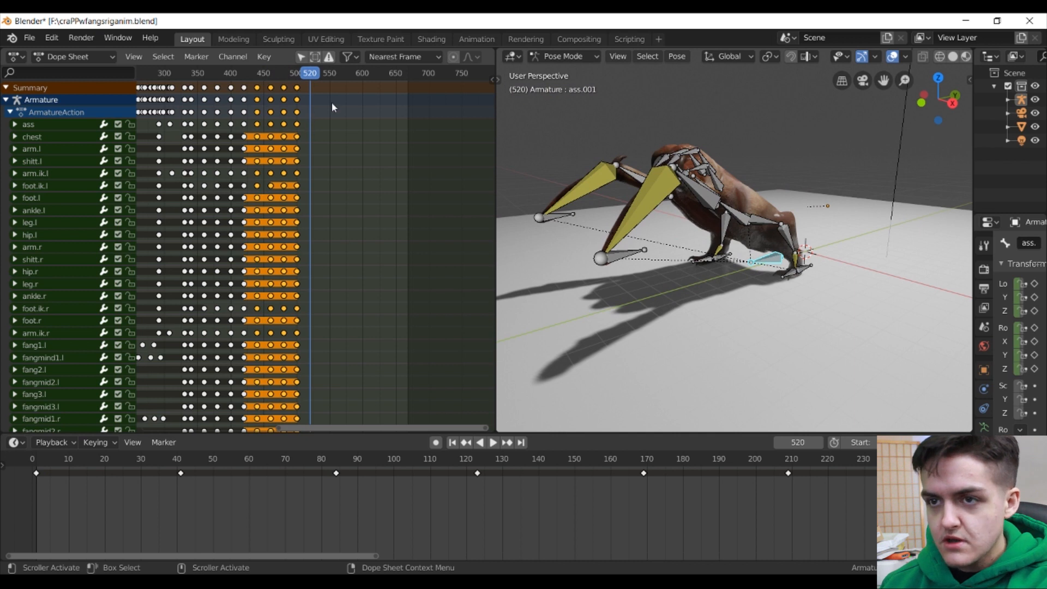
{"action": "left_click_drag", "start_coordinate": [303, 113], "coordinate": [353, 122]}
{"action": "key", "text": "Left"}
{"action": "key", "text": "Left"}
{"action": "key", "text": "Right"}
{"action": "key", "text": "Right"}
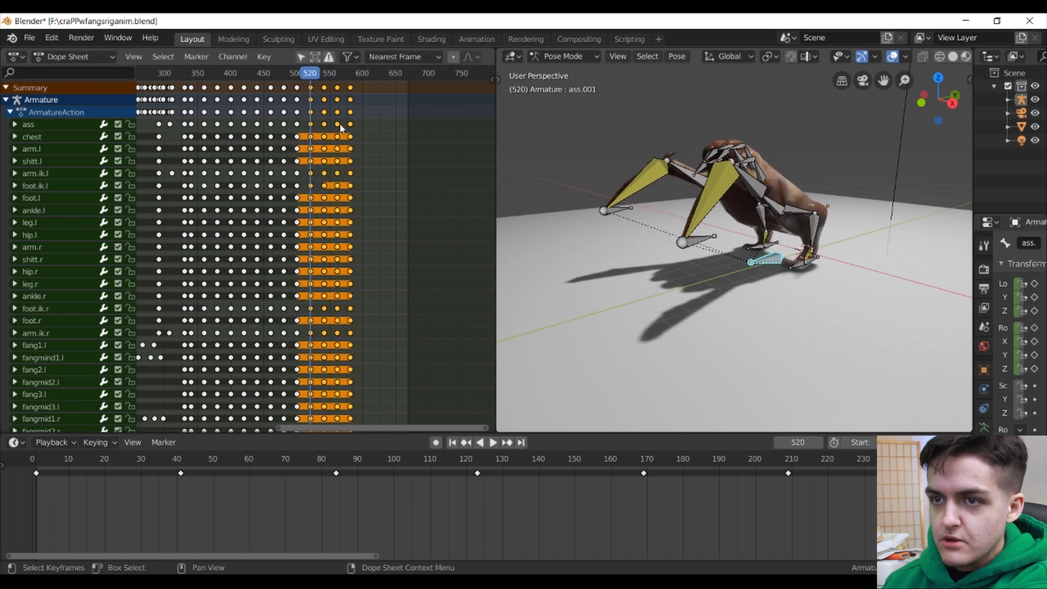
{"action": "key", "text": "Right"}
Step: Shift the duplicated walk keyframes one frame earlier so they start at frame 520, and return to that frame
{"action": "scroll", "coordinate": [327, 99], "scroll_direction": "up", "scroll_amount": 8}
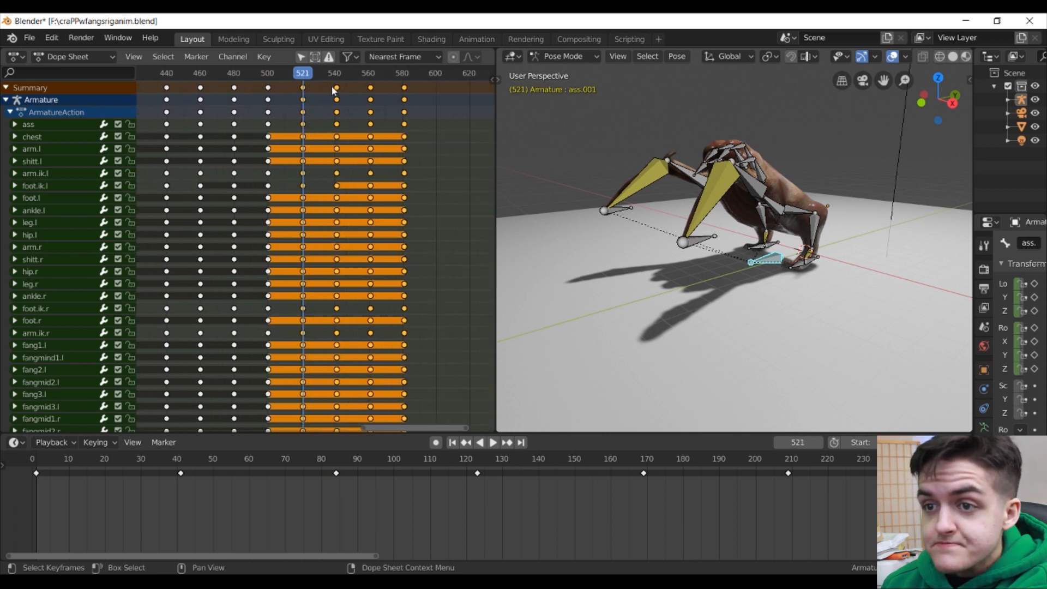
{"action": "scroll", "coordinate": [325, 107], "scroll_direction": "up", "scroll_amount": 6}
{"action": "scroll", "coordinate": [320, 110], "scroll_direction": "down", "scroll_amount": 12}
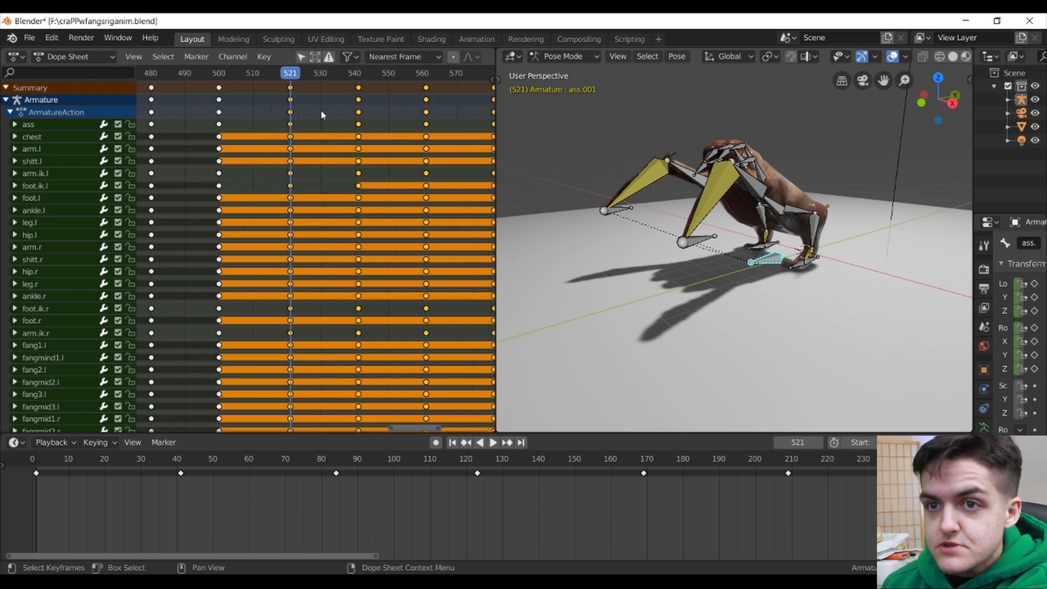
{"action": "scroll", "coordinate": [313, 132], "scroll_direction": "up", "scroll_amount": 5}
{"action": "scroll", "coordinate": [314, 138], "scroll_direction": "down", "scroll_amount": 2}
{"action": "scroll", "coordinate": [314, 139], "scroll_direction": "up", "scroll_amount": 2}
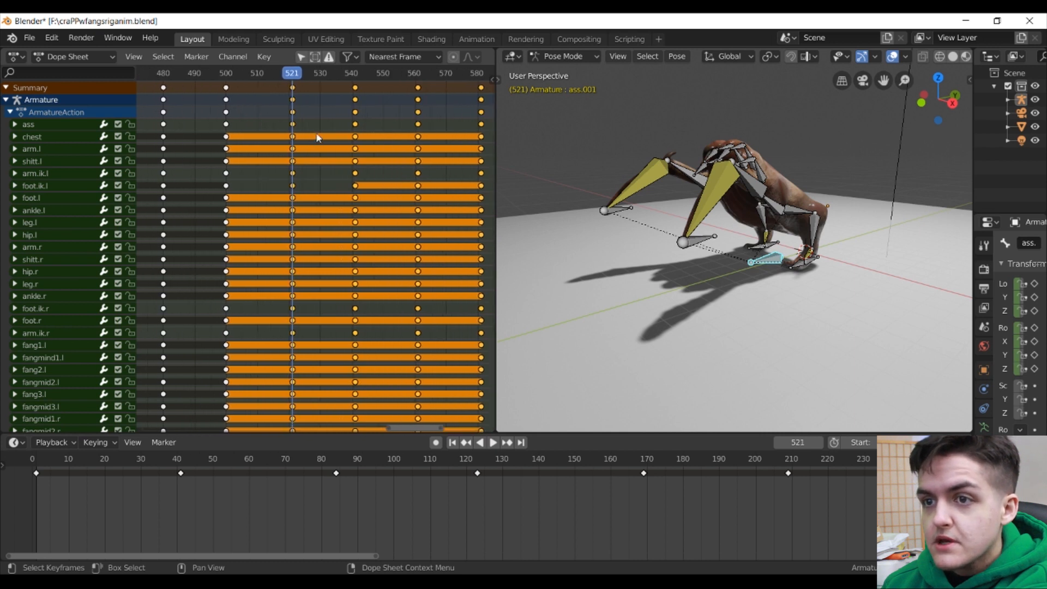
{"action": "scroll", "coordinate": [314, 144], "scroll_direction": "down", "scroll_amount": 5}
{"action": "scroll", "coordinate": [313, 146], "scroll_direction": "up", "scroll_amount": 1}
{"action": "scroll", "coordinate": [312, 145], "scroll_direction": "down", "scroll_amount": 1}
{"action": "scroll", "coordinate": [311, 145], "scroll_direction": "up", "scroll_amount": 4}
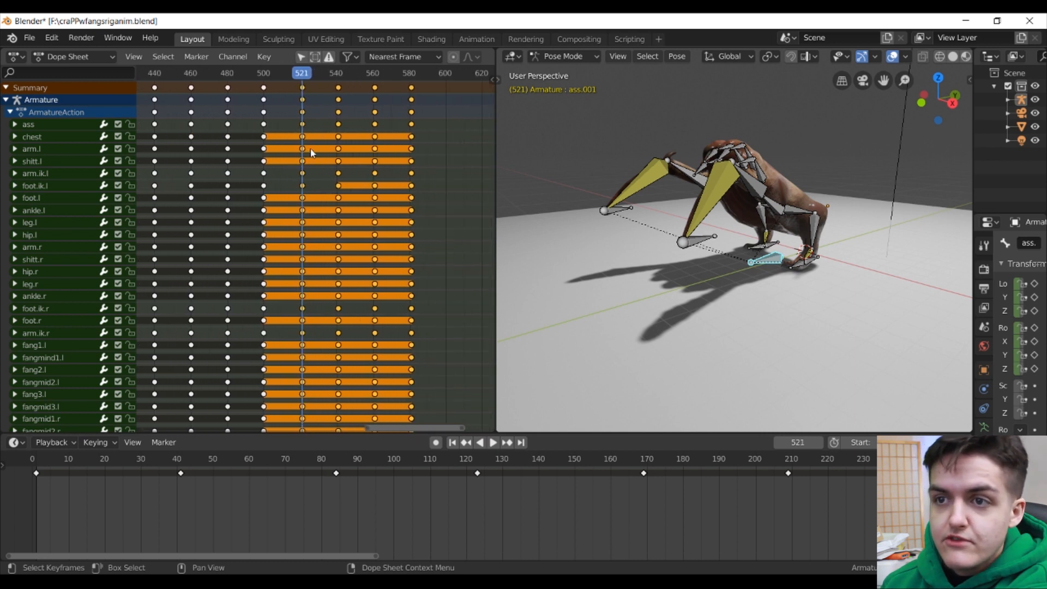
{"action": "key", "text": "g"}
{"action": "left_click", "coordinate": [359, 91]}
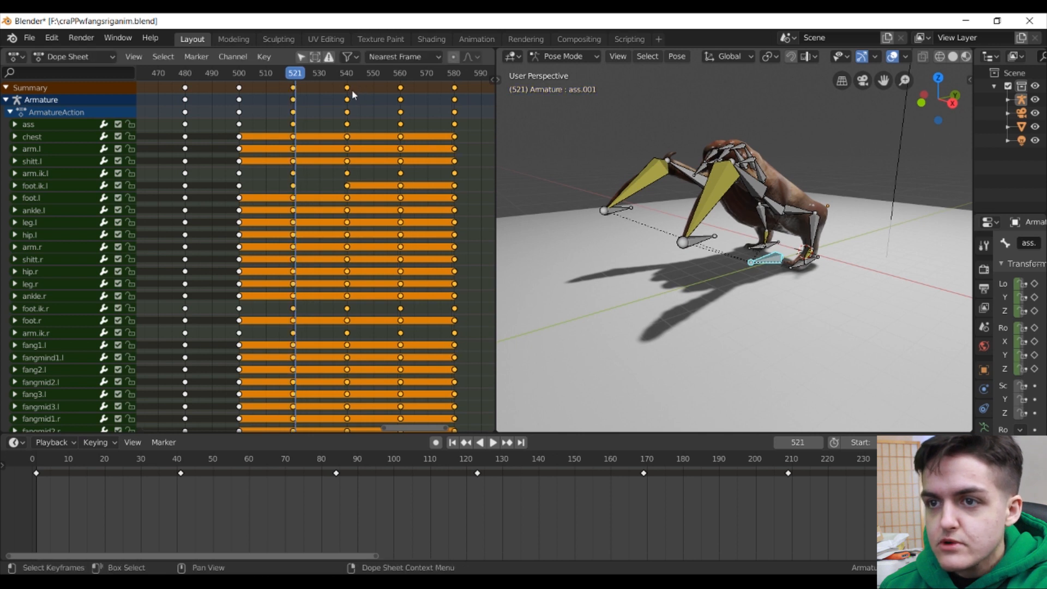
{"action": "left_click_drag", "start_coordinate": [297, 77], "coordinate": [294, 77]}
Step: Play the walk from frame 383 to 546, comparing the ass.001 channel's keyframes with those of the duplicated cycle
{"action": "scroll", "coordinate": [328, 268], "scroll_direction": "down", "scroll_amount": 5}
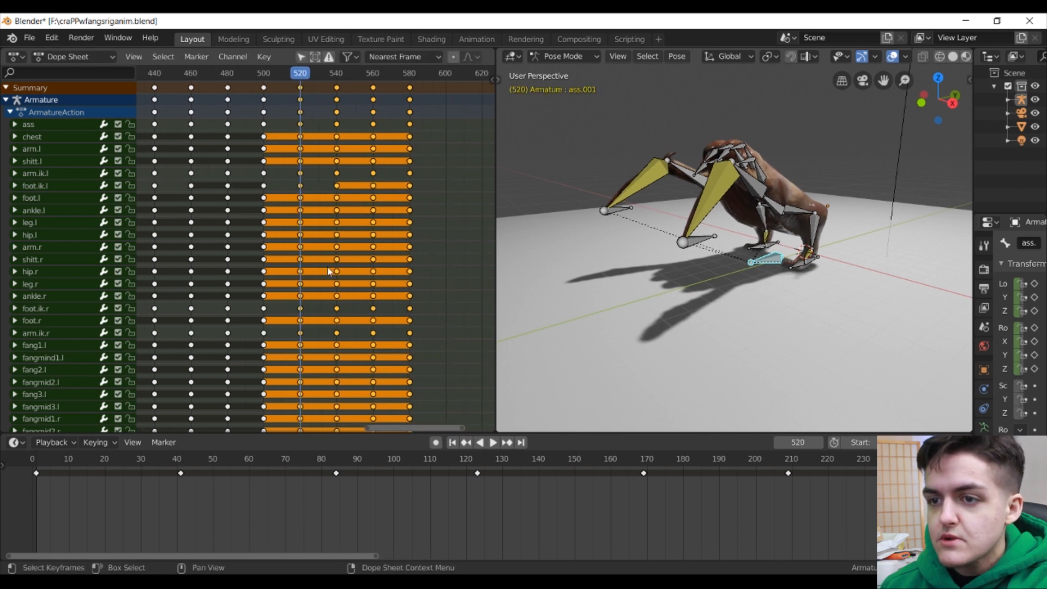
{"action": "scroll", "coordinate": [392, 240], "scroll_direction": "down", "scroll_amount": 2}
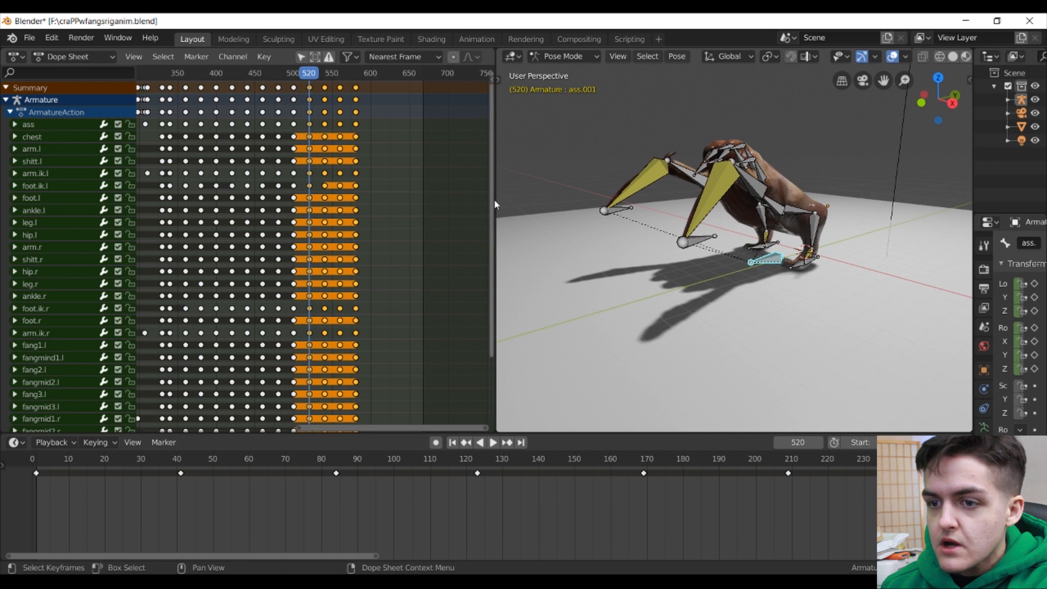
{"action": "scroll", "coordinate": [410, 228], "scroll_direction": "down", "scroll_amount": 6, "text": "shift"}
{"action": "key", "text": "space"}
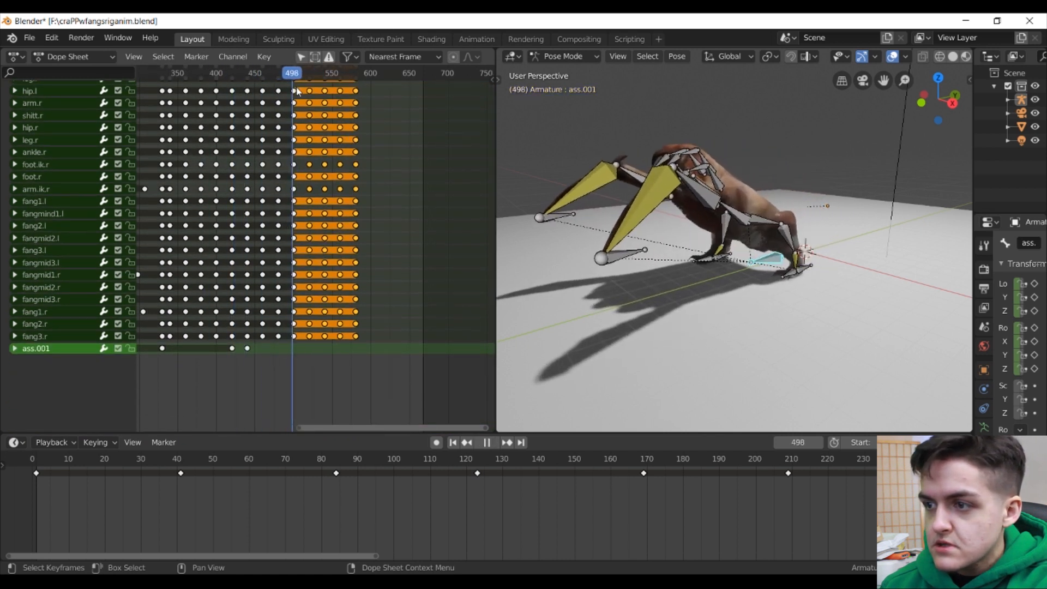
{"action": "left_click_drag", "start_coordinate": [309, 115], "coordinate": [202, 122]}
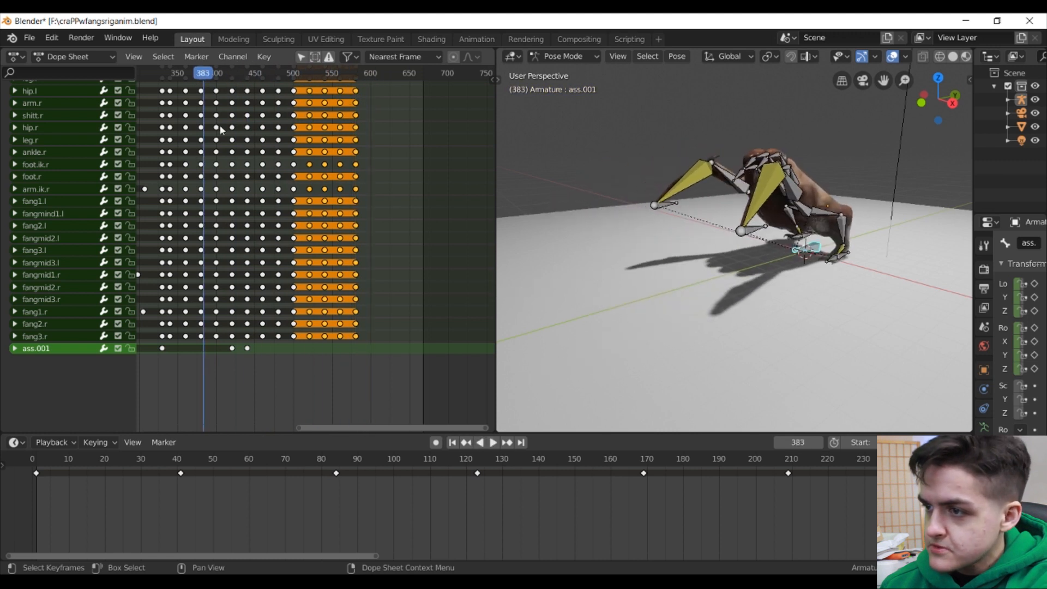
{"action": "key", "text": "space"}
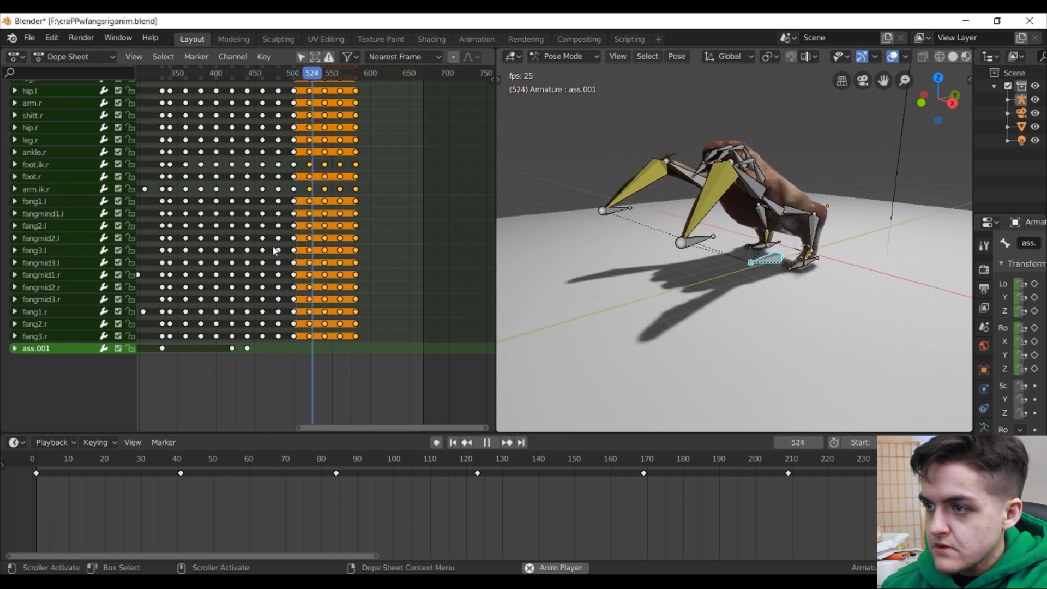
{"action": "key", "text": "space"}
Step: Duplicate the ass.001 keyframes at frames 420 and 440 and place the copies near frames 501 and 521
{"action": "left_click", "coordinate": [233, 348]}
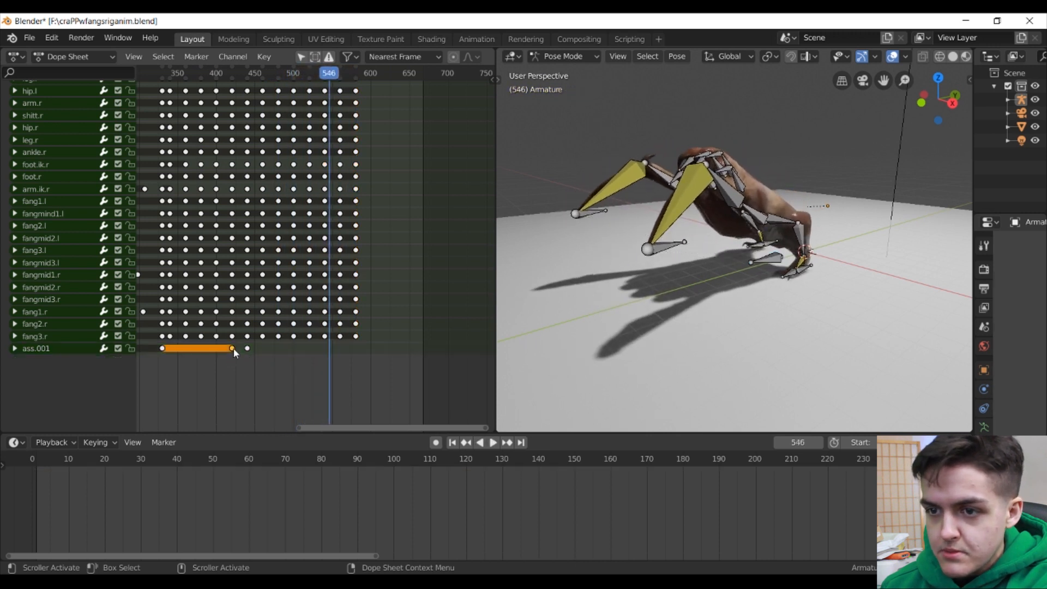
{"action": "left_click", "coordinate": [247, 348], "text": "shift"}
{"action": "left_click_drag", "start_coordinate": [329, 73], "coordinate": [293, 98]}
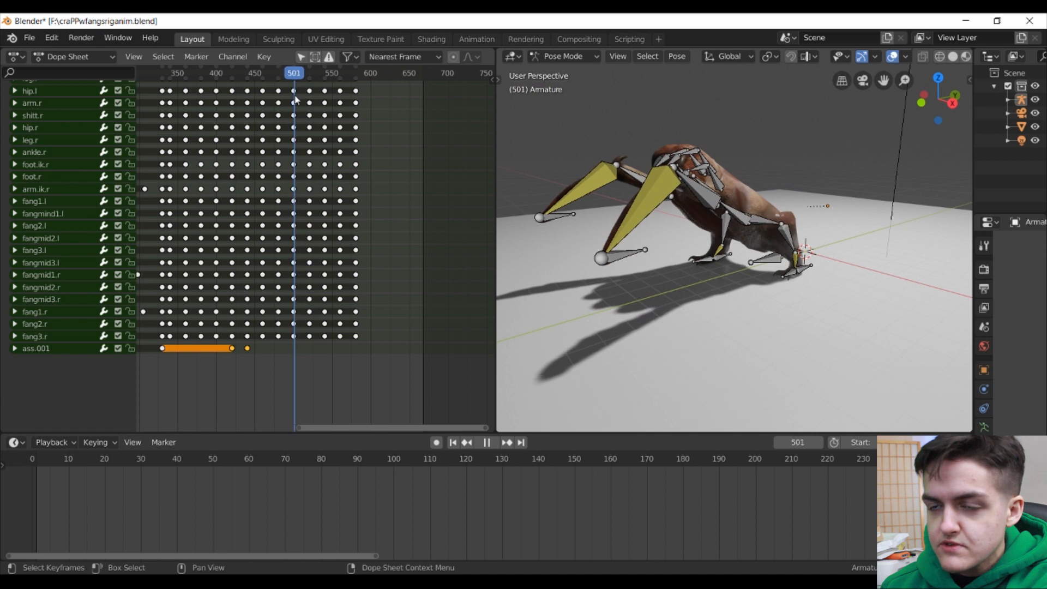
{"action": "key", "text": "space"}
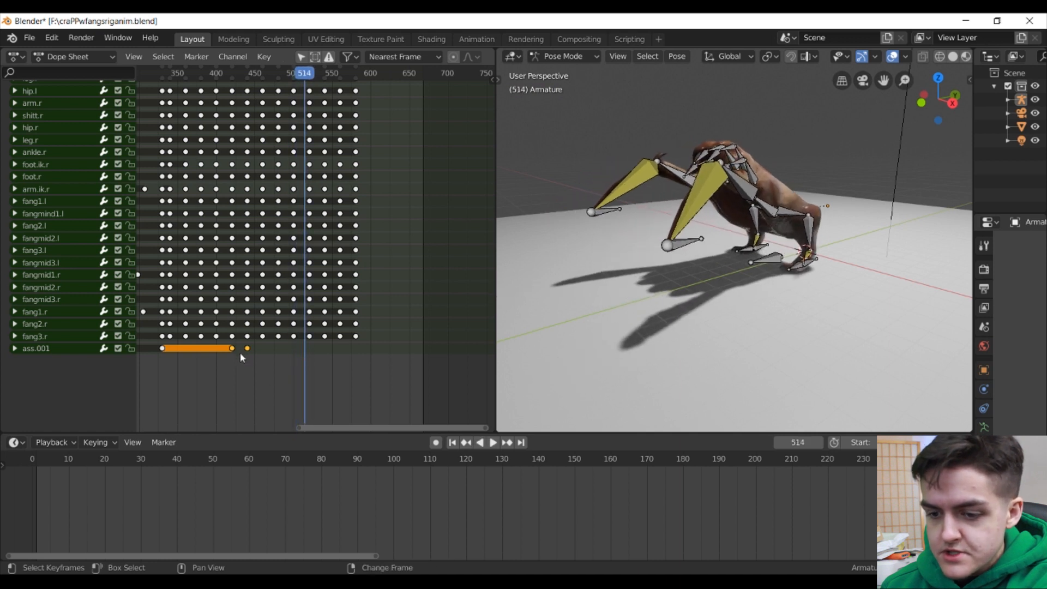
{"action": "key", "text": "g"}
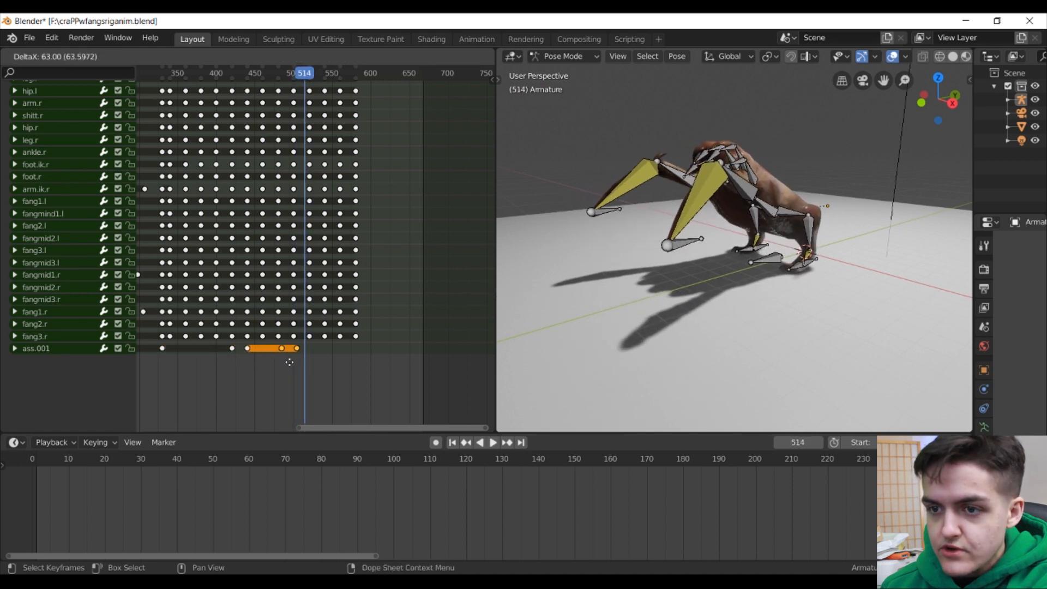
{"action": "left_click", "coordinate": [303, 363]}
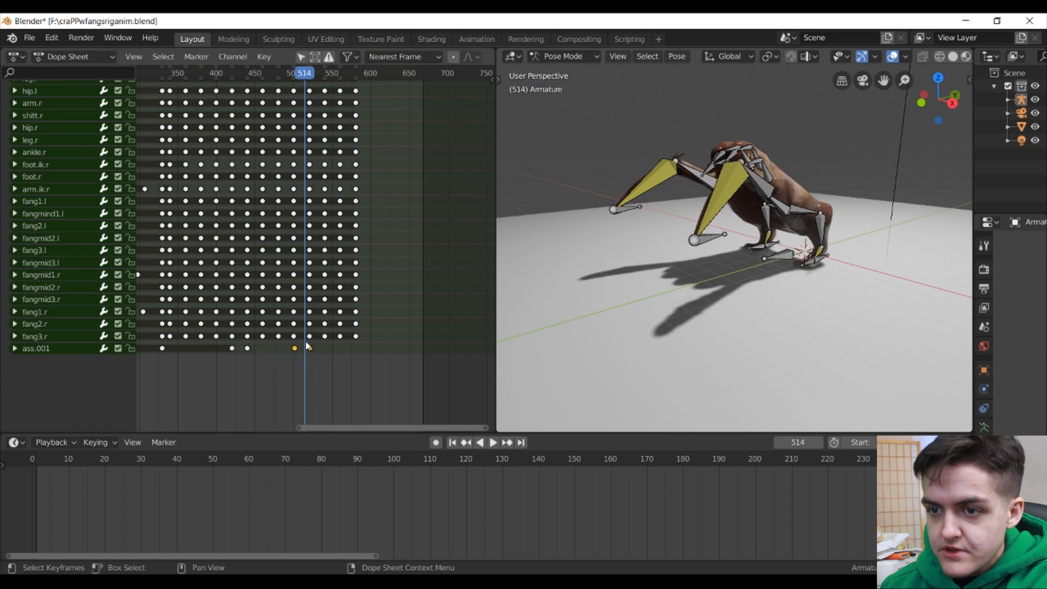
Step: Shift the duplicated ass.001 keyframes one frame earlier so they sit at frames 500 and 520
{"action": "scroll", "coordinate": [321, 294], "scroll_direction": "up", "scroll_amount": 8}
{"action": "middle_click_drag", "start_coordinate": [349, 272], "coordinate": [391, 264]}
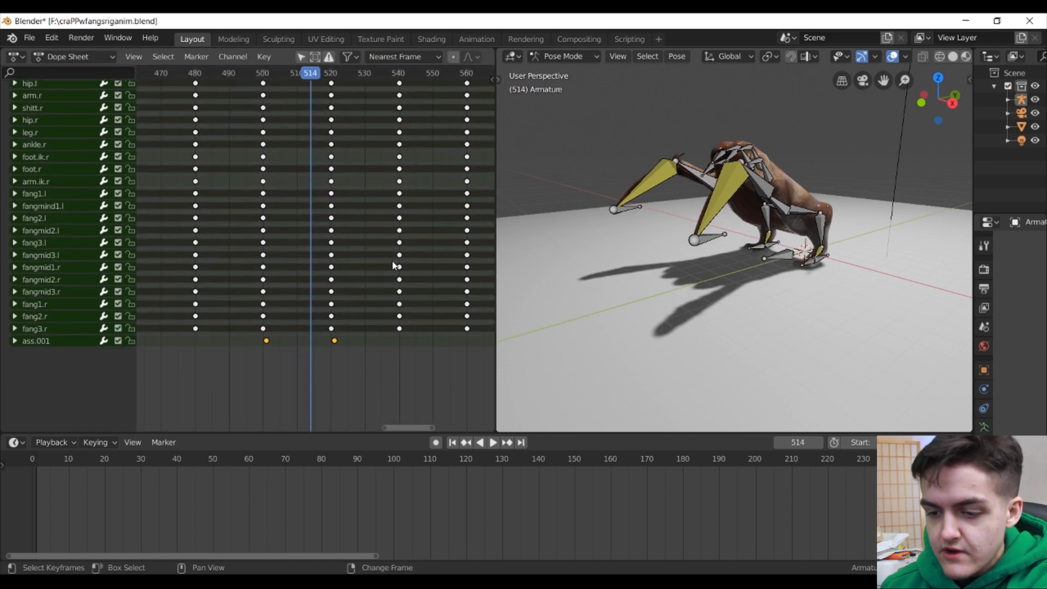
{"action": "key", "text": "g"}
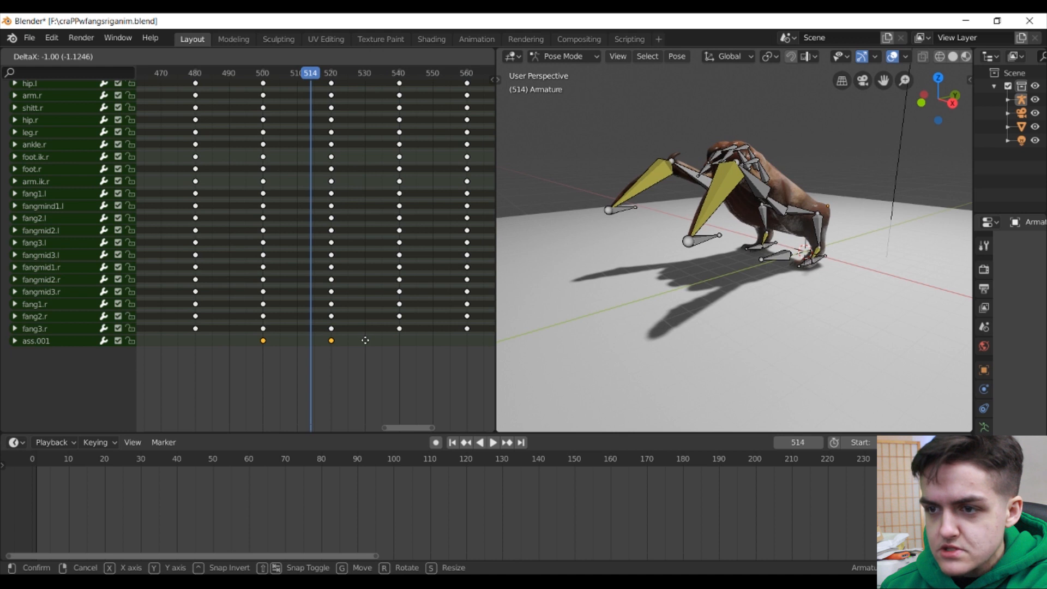
{"action": "left_click", "coordinate": [365, 340]}
{"action": "scroll", "coordinate": [343, 270], "scroll_direction": "down", "scroll_amount": 6}
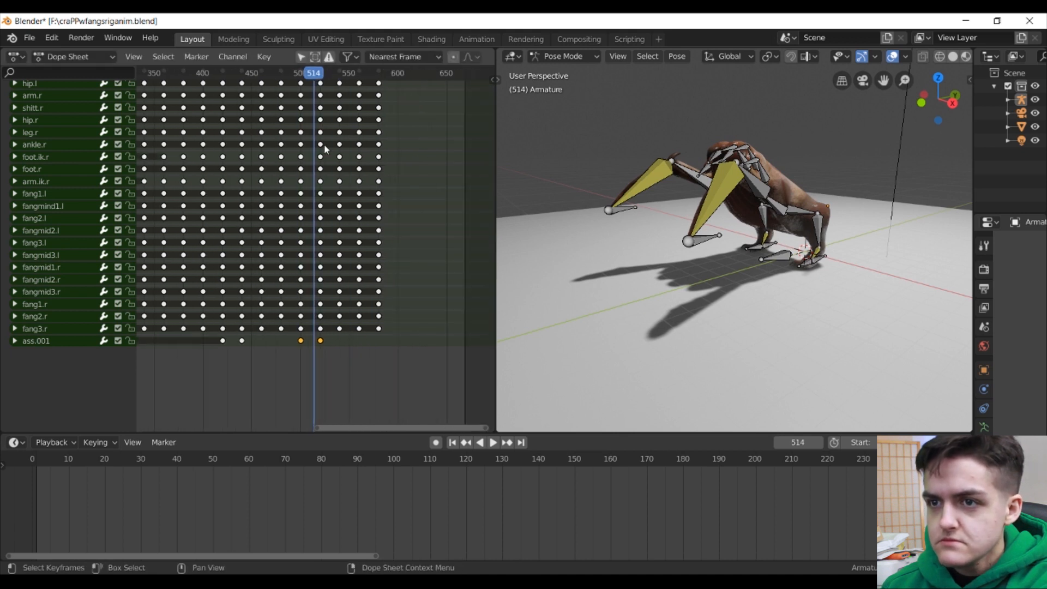
Step: Hide the viewport overlays and play the walk from frame 378 to check the forward travel
{"action": "left_click_drag", "start_coordinate": [318, 74], "coordinate": [181, 73]}
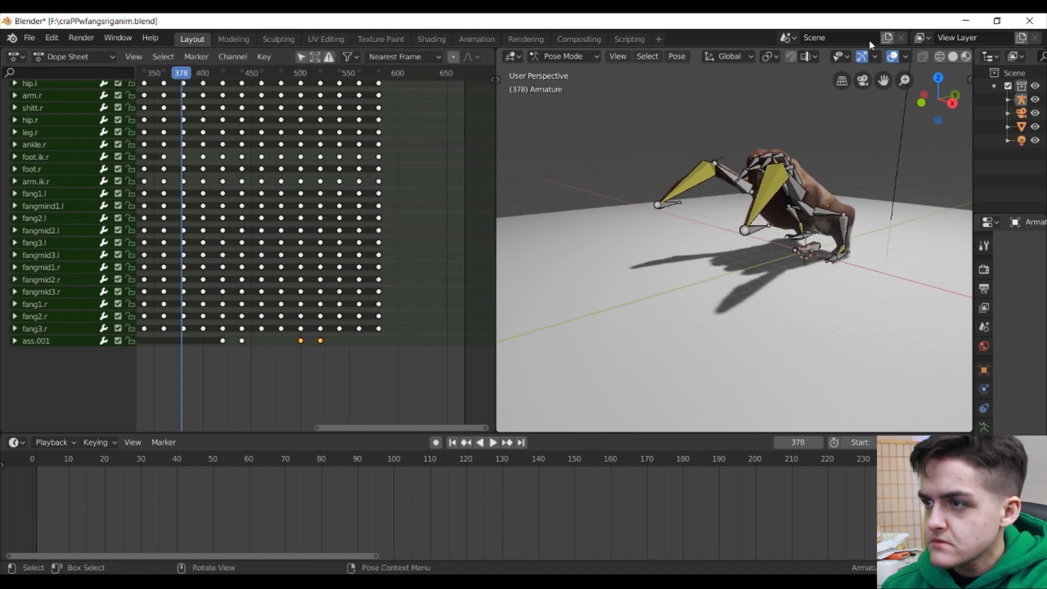
{"action": "left_click", "coordinate": [897, 59]}
{"action": "key", "text": "space"}
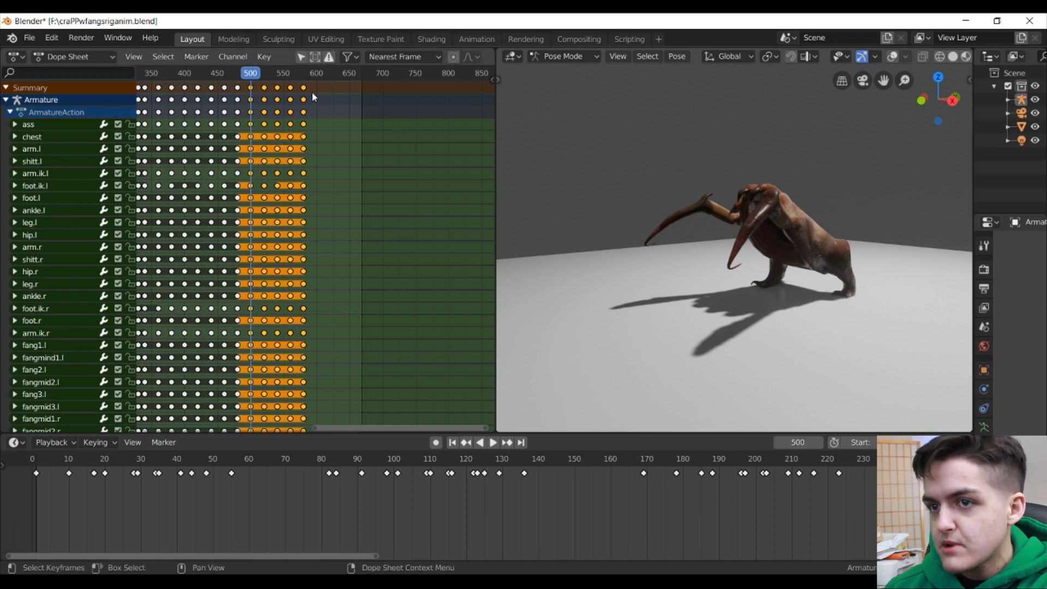
Step: Scrub to frame 580 and back to 500 to compare the poses, and continue to frame 520
{"action": "left_click_drag", "start_coordinate": [248, 78], "coordinate": [305, 76]}
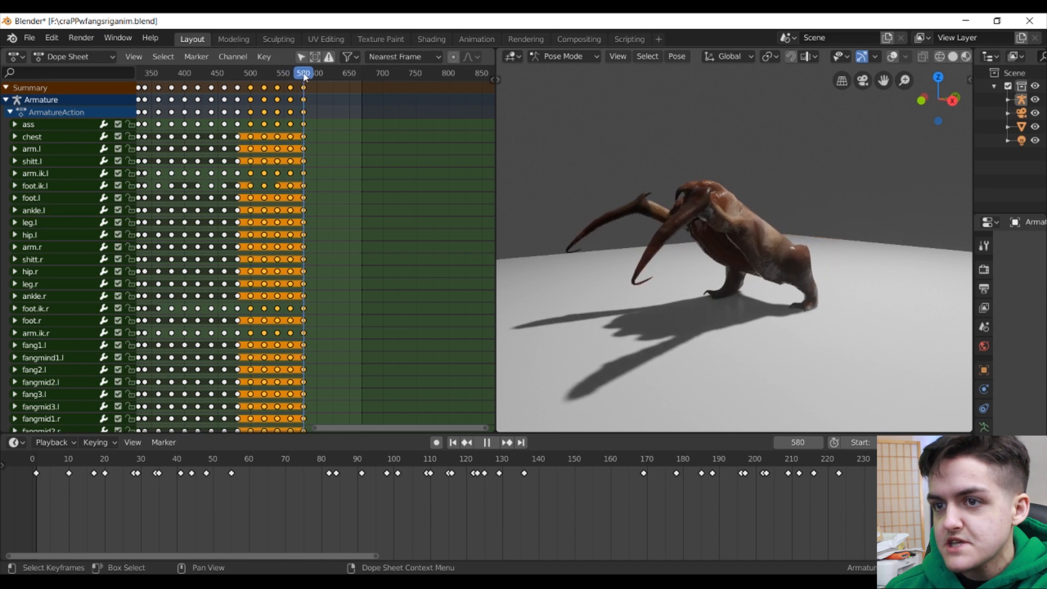
{"action": "left_click_drag", "start_coordinate": [304, 77], "coordinate": [251, 80]}
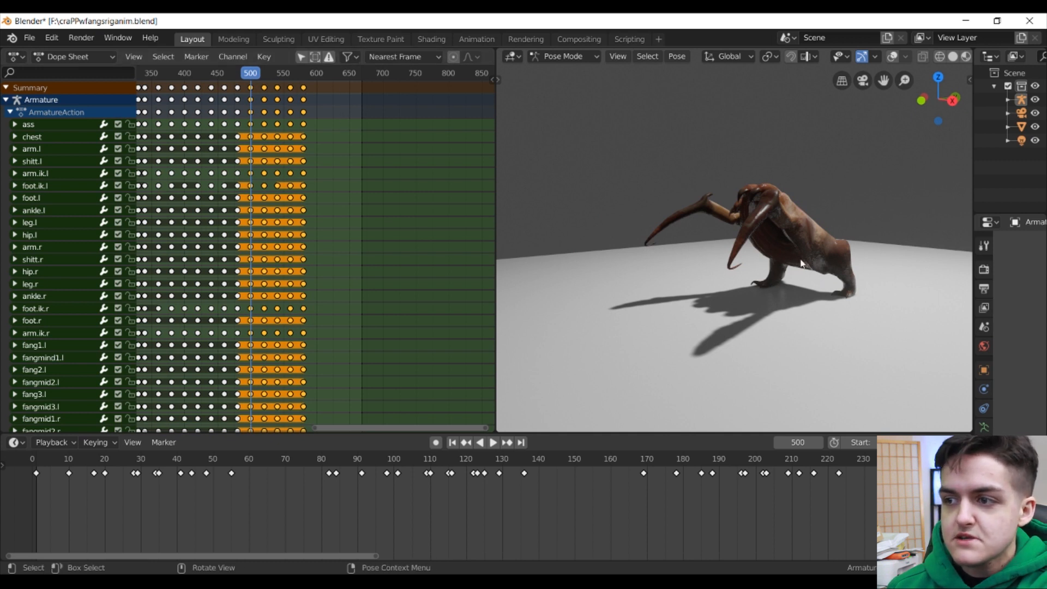
{"action": "key", "text": "space"}
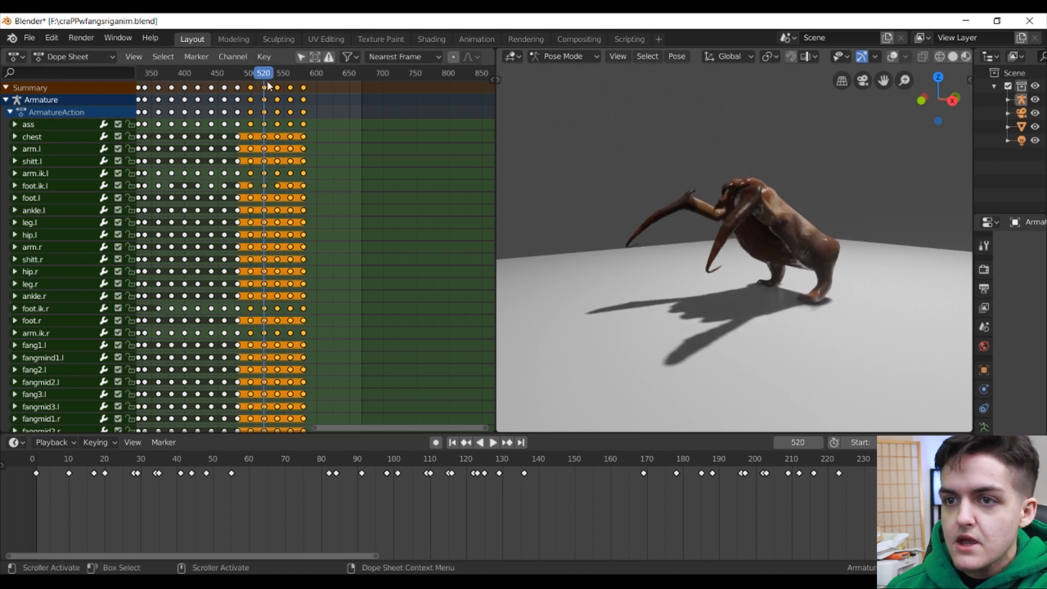
Step: Duplicate the keyframes of all channels from frame 520 to 580 and place the copies about 80 frames later
{"action": "left_click", "coordinate": [265, 90]}
{"action": "left_click", "coordinate": [277, 90], "text": "shift"}
{"action": "left_click", "coordinate": [291, 91], "text": "shift"}
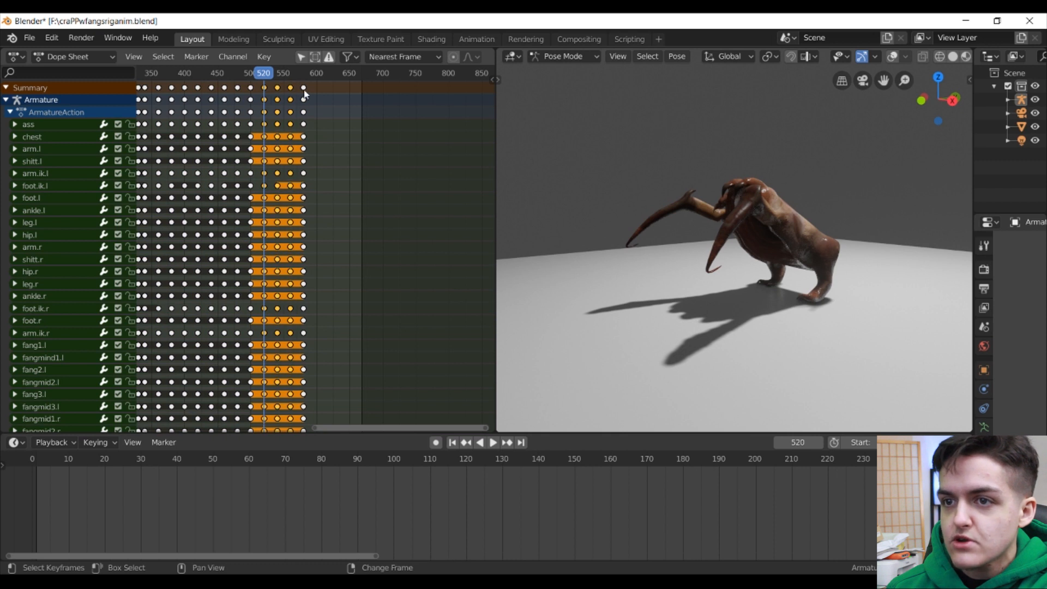
{"action": "left_click_drag", "start_coordinate": [250, 142], "coordinate": [302, 143]}
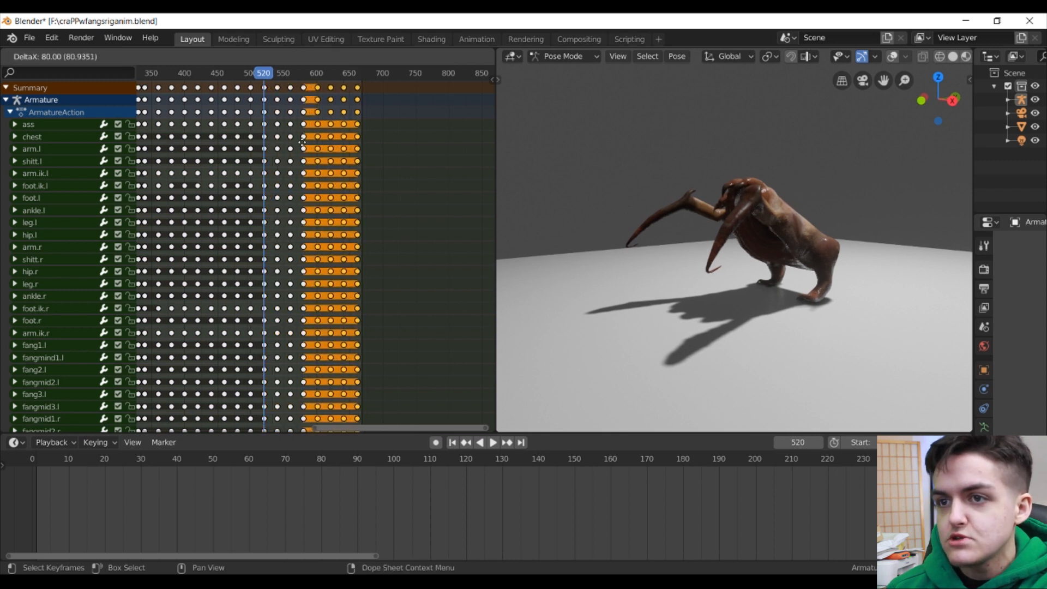
{"action": "left_click", "coordinate": [302, 143]}
Step: Align the start of the duplicated walk keyframes with frame 600
{"action": "left_click_drag", "start_coordinate": [272, 76], "coordinate": [317, 77]}
{"action": "key", "text": "Right"}
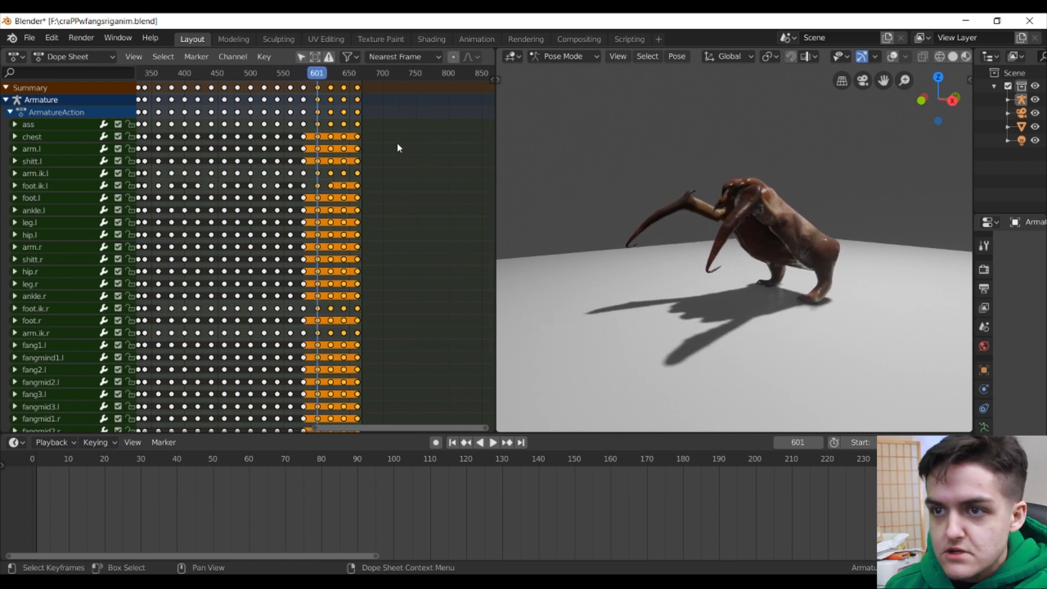
{"action": "key", "text": "g"}
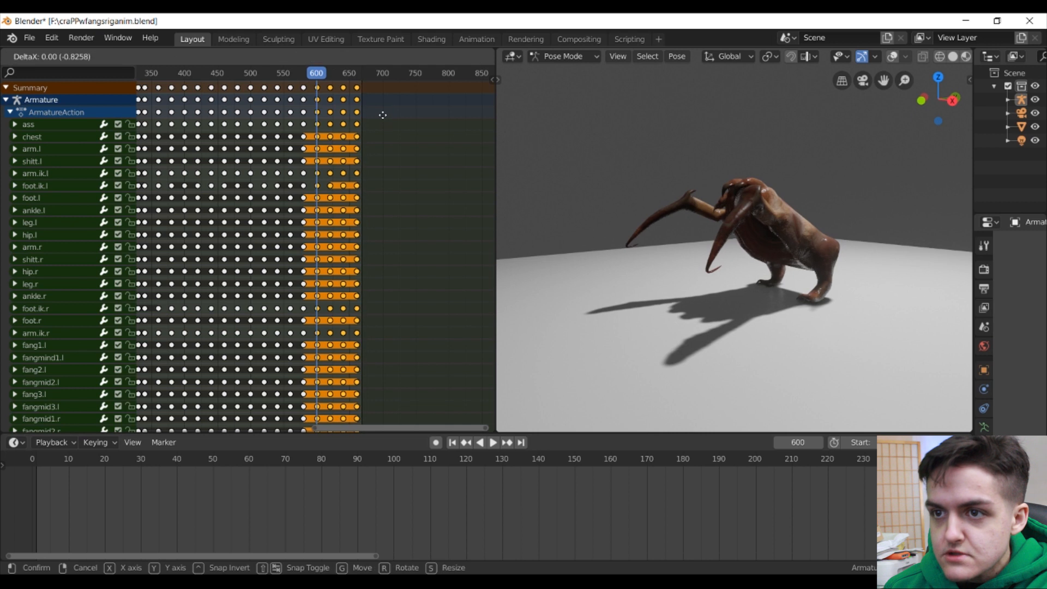
{"action": "left_click", "coordinate": [381, 113]}
Step: Go to frame 680 and duplicate the selected walk keyframes again so the copies start there
{"action": "left_click_drag", "start_coordinate": [364, 76], "coordinate": [365, 91]}
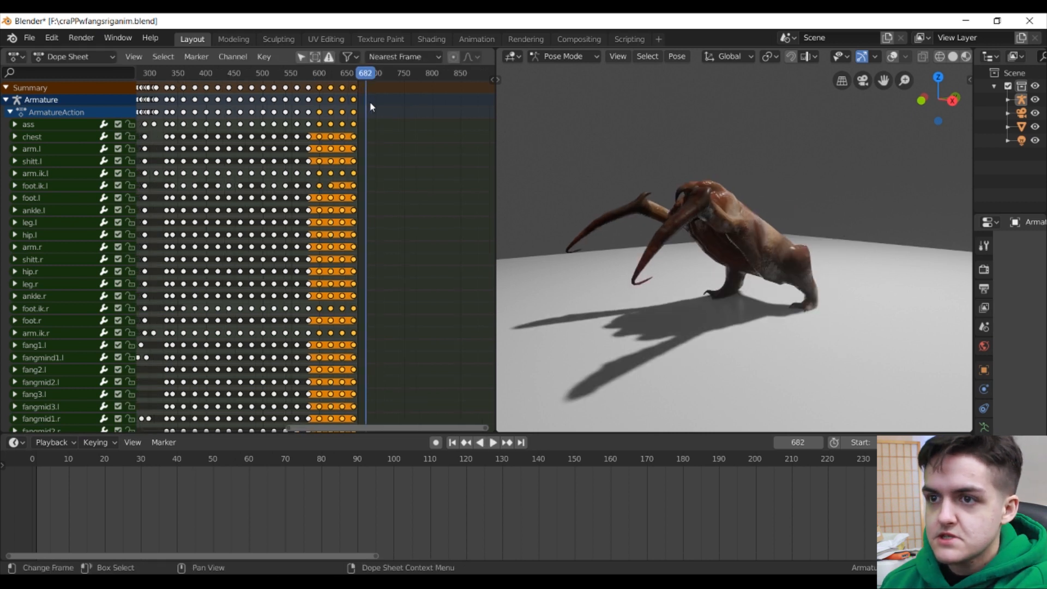
{"action": "key", "text": "Left"}
{"action": "key", "text": "Left"}
{"action": "key", "text": "g"}
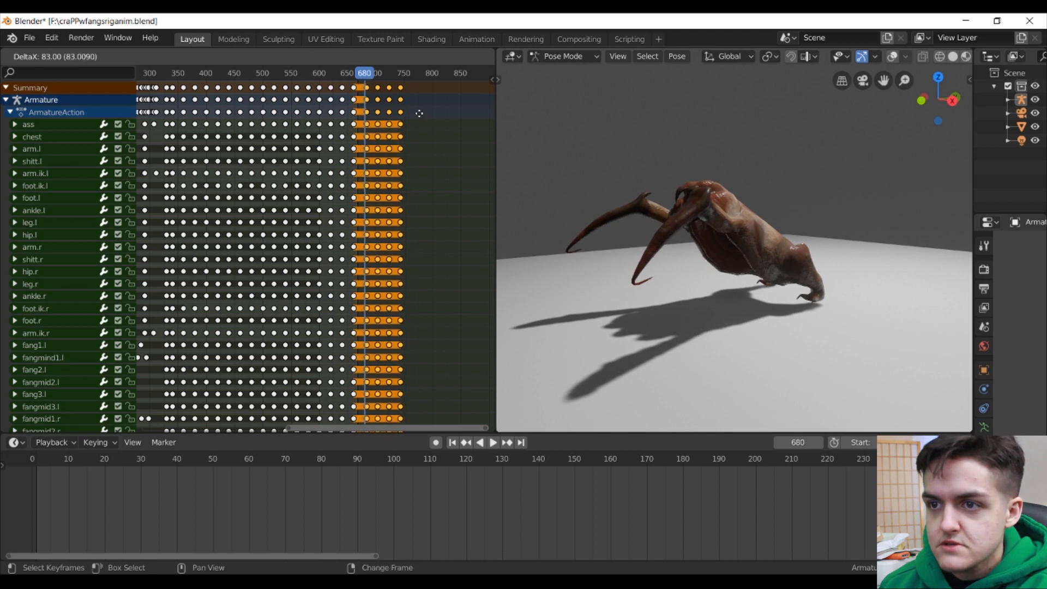
{"action": "left_click", "coordinate": [415, 112]}
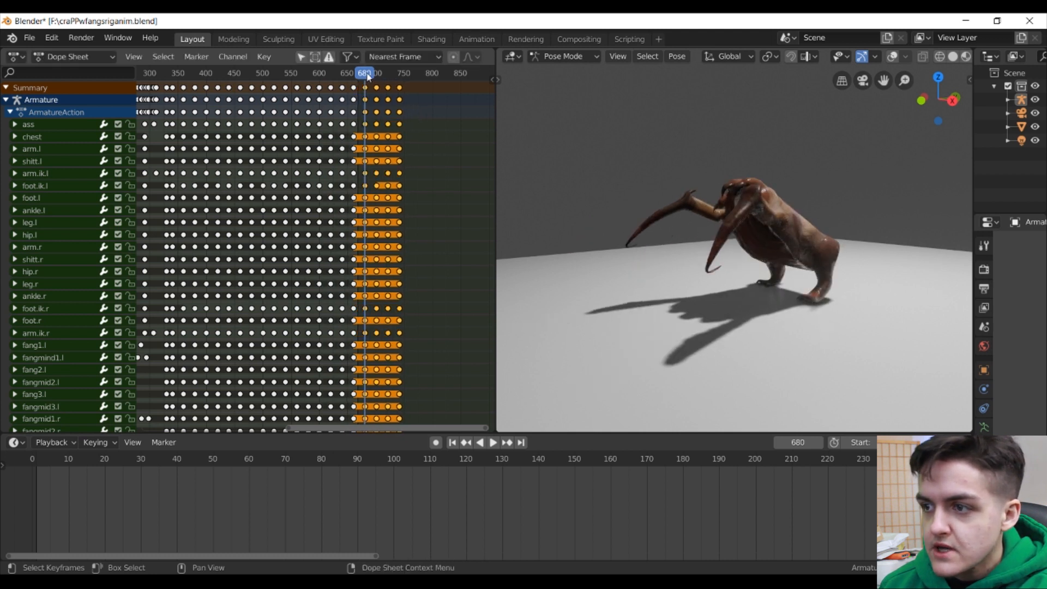
Step: Play back the extended walk through frame 708 and again up to frame 557, checking its continuity
{"action": "key", "text": "space"}
{"action": "left_click", "coordinate": [344, 71]}
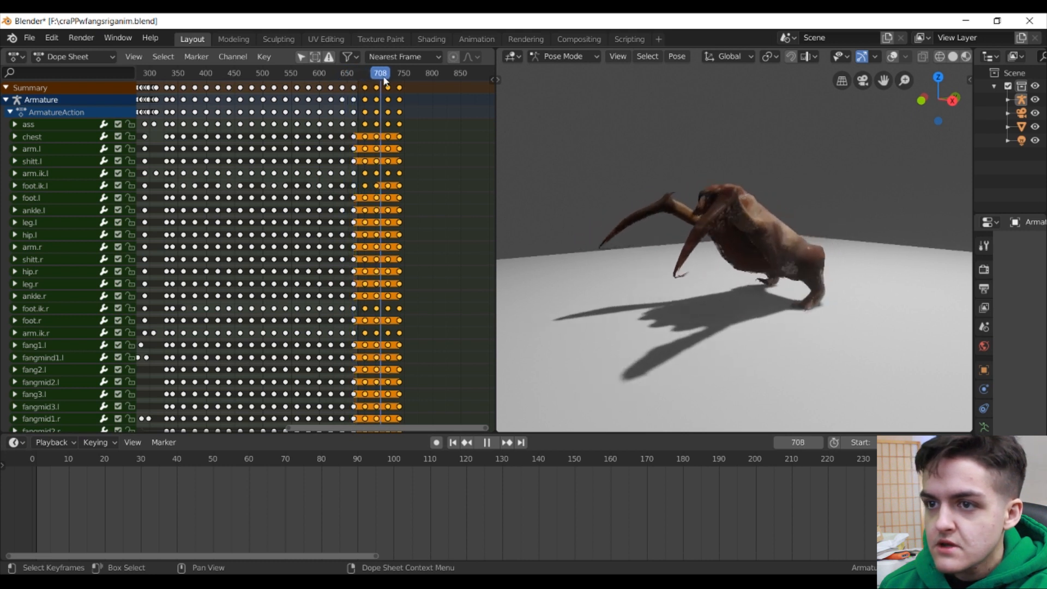
{"action": "left_click", "coordinate": [278, 72]}
{"action": "key", "text": "space"}
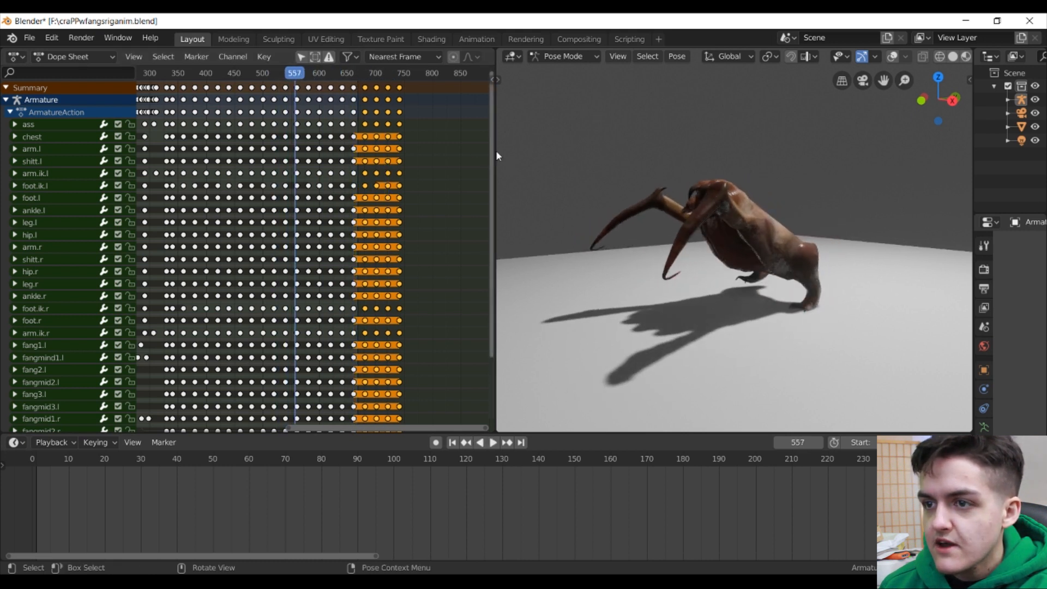
Step: Delete the ass.001 channel's stray keyframes at frames 600 and 680
{"action": "scroll", "coordinate": [493, 172], "scroll_direction": "down", "scroll_amount": 1}
{"action": "scroll", "coordinate": [493, 172], "scroll_direction": "down", "scroll_amount": 5}
{"action": "scroll", "coordinate": [329, 330], "scroll_direction": "up", "scroll_amount": 4}
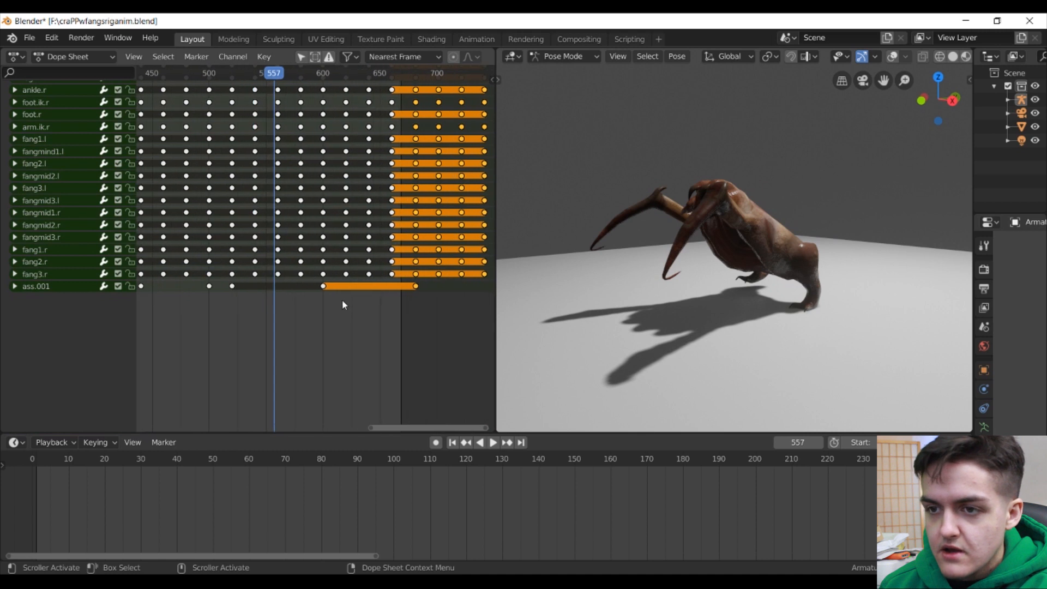
{"action": "left_click", "coordinate": [324, 289]}
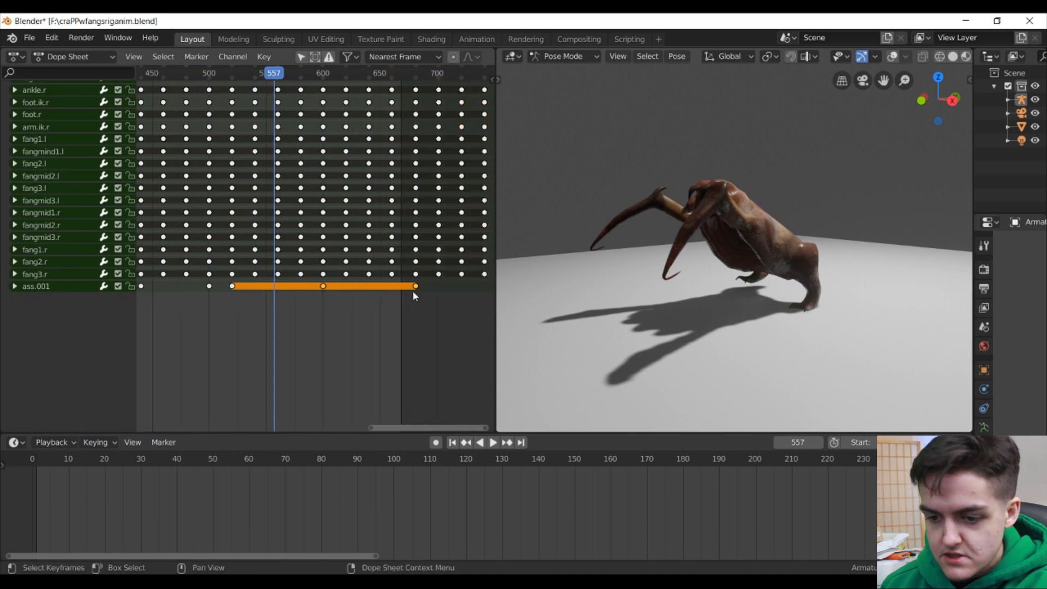
{"action": "key", "text": "x"}
{"action": "left_click", "coordinate": [314, 322]}
Step: Return to frame 500 and examine the walk up to frame 520
{"action": "key", "text": "space"}
{"action": "left_click_drag", "start_coordinate": [277, 73], "coordinate": [210, 86]}
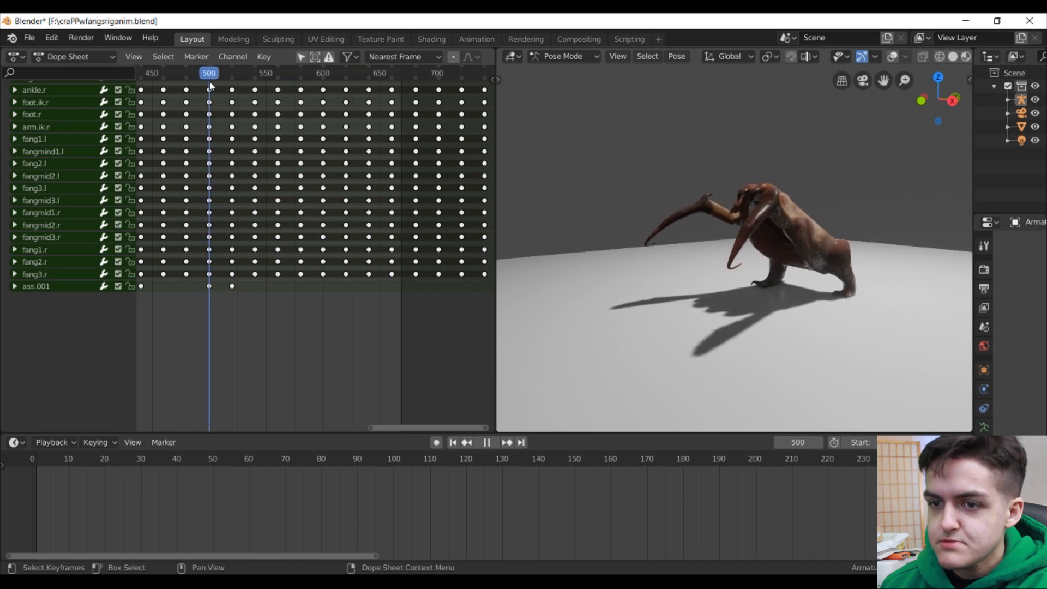
{"action": "key", "text": "space"}
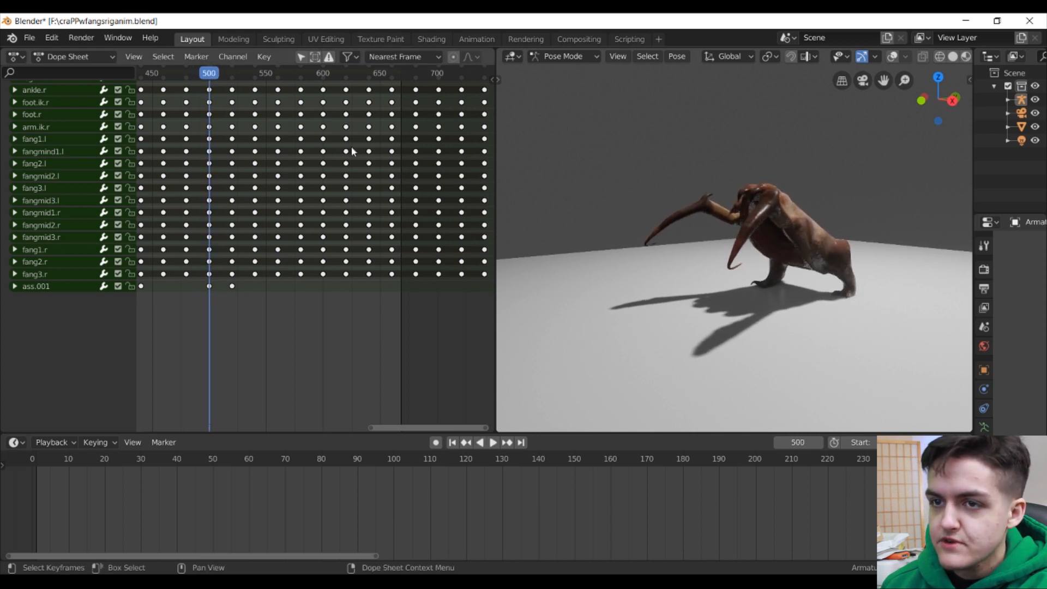
{"action": "key", "text": "space"}
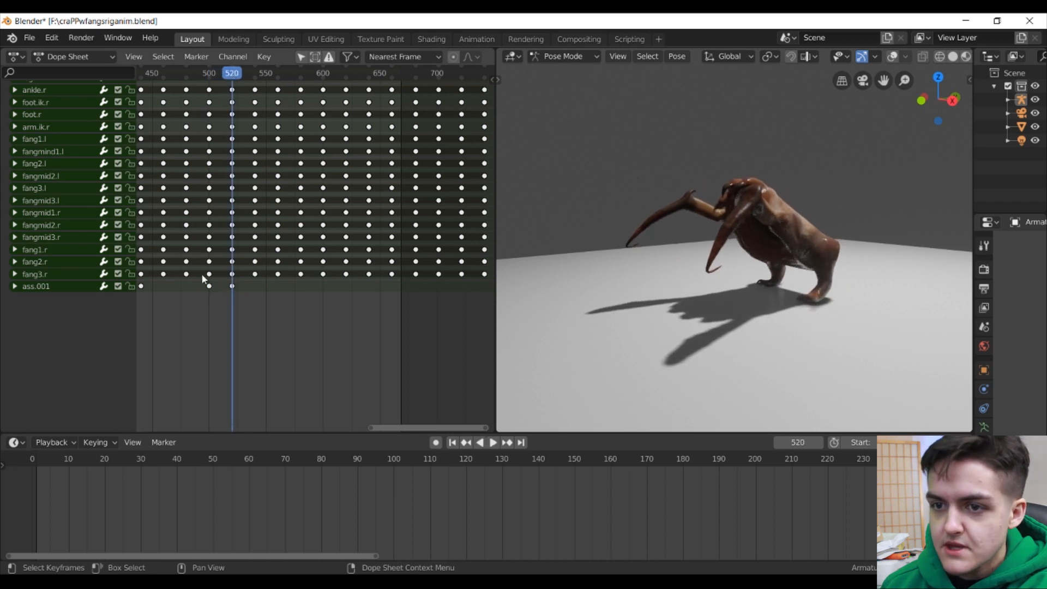
Step: Duplicate the ass.001 keyframes at frames 500 and 520 and place the copies at frames 580 and 600
{"action": "key", "text": "space"}
{"action": "left_click_drag", "start_coordinate": [279, 83], "coordinate": [302, 96]}
{"action": "key", "text": "space"}
{"action": "key", "text": "Left"}
{"action": "key", "text": "shift+d"}
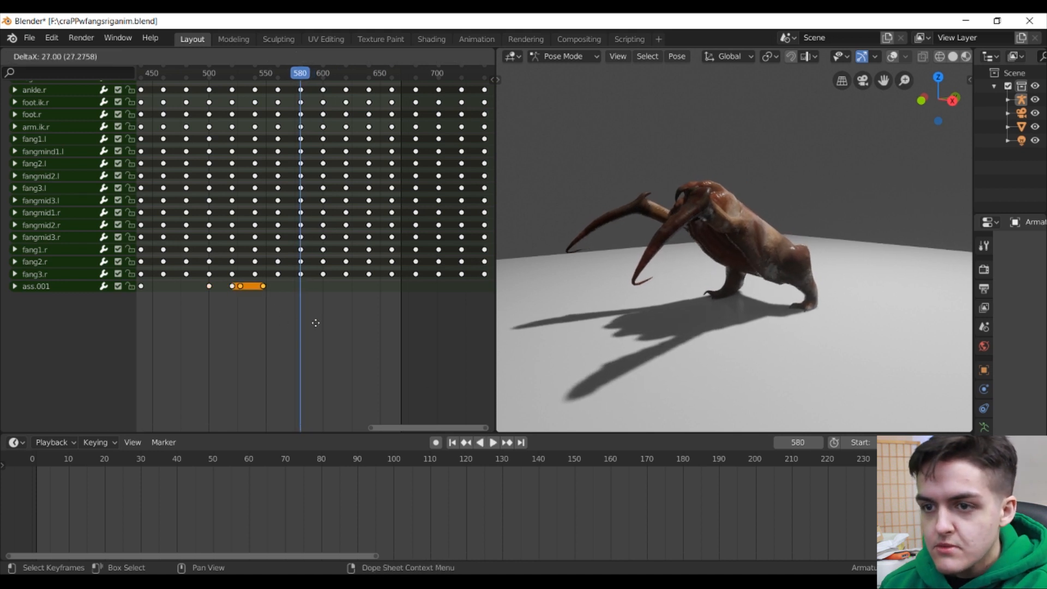
{"action": "left_click", "coordinate": [364, 329]}
Step: Duplicate the ass.001 keyframes at frames 580 and 600 and place the copies at frames 660 and 680
{"action": "key", "text": "space"}
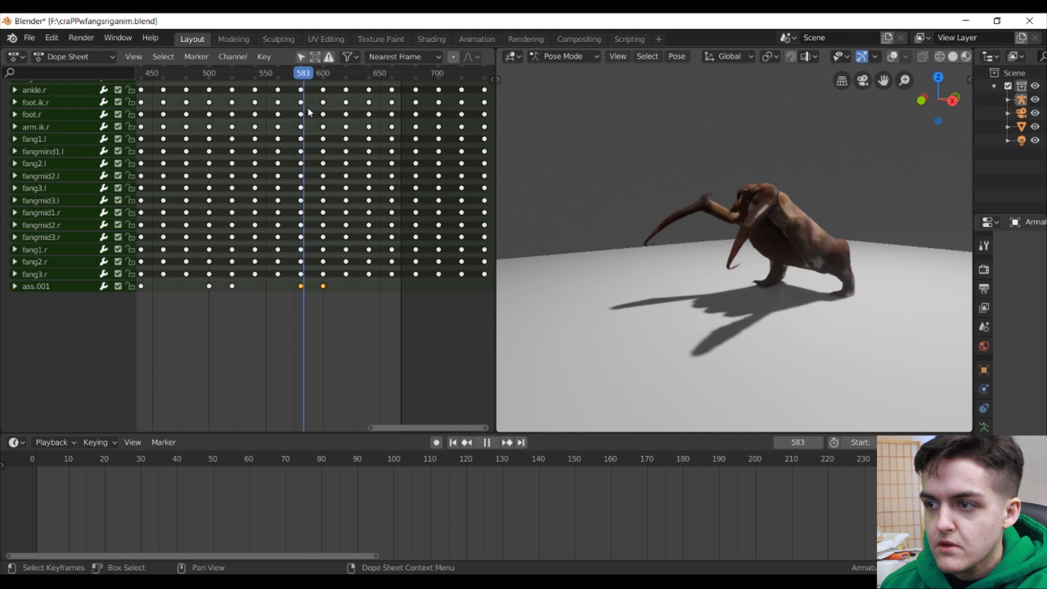
{"action": "left_click_drag", "start_coordinate": [245, 114], "coordinate": [386, 162]}
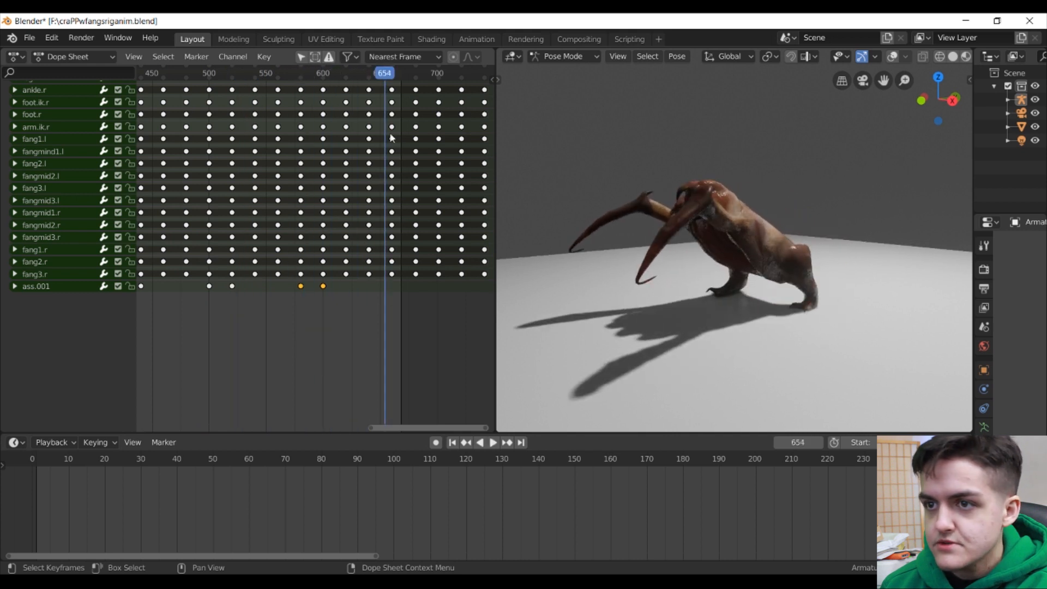
{"action": "left_click_drag", "start_coordinate": [387, 76], "coordinate": [393, 137]}
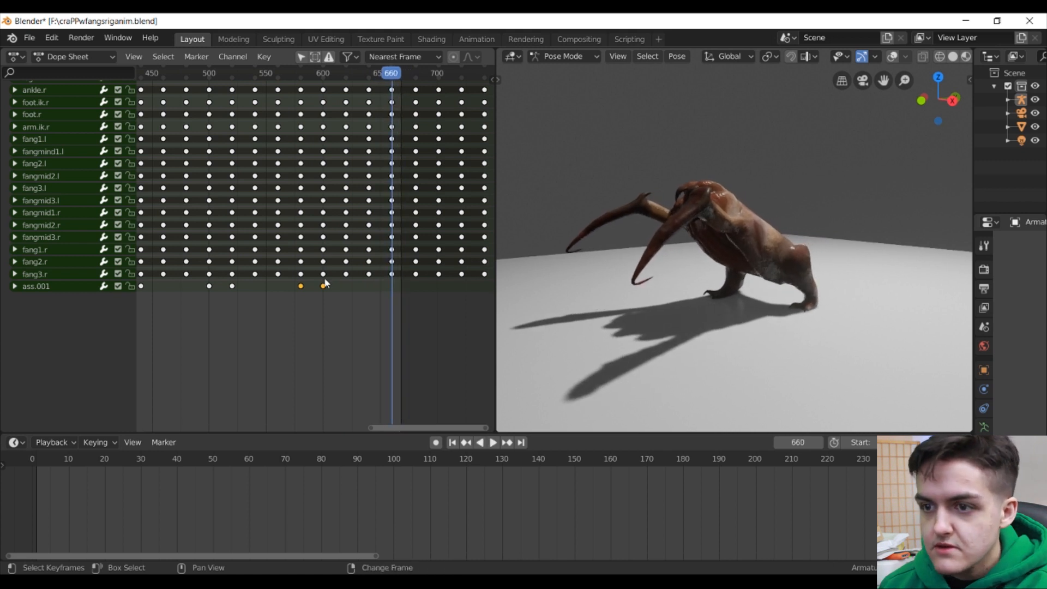
{"action": "key", "text": "g"}
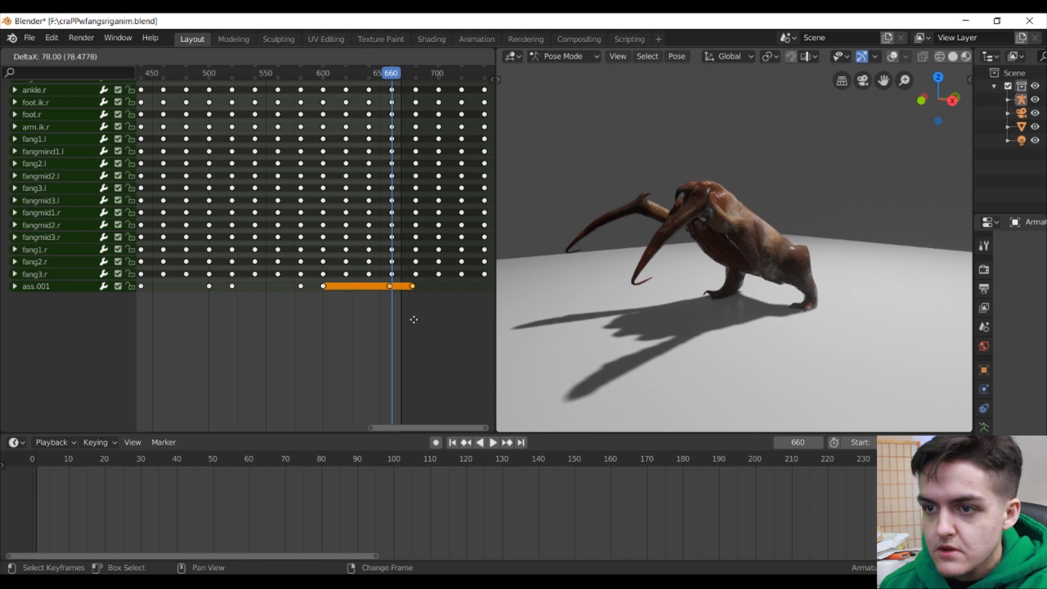
{"action": "left_click", "coordinate": [416, 321]}
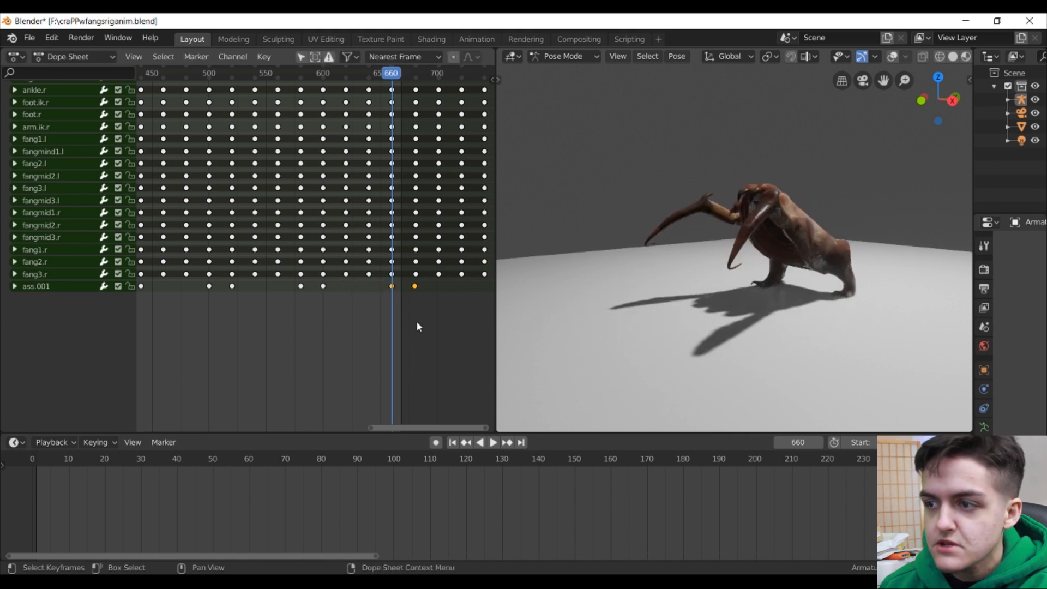
Step: Play the walk up to frame 692 and extend the playback range's end to about frame 750
{"action": "left_click_drag", "start_coordinate": [386, 76], "coordinate": [425, 116]}
{"action": "key", "text": "space"}
{"action": "key", "text": "space"}
{"action": "scroll", "coordinate": [349, 146], "scroll_direction": "down", "scroll_amount": 4}
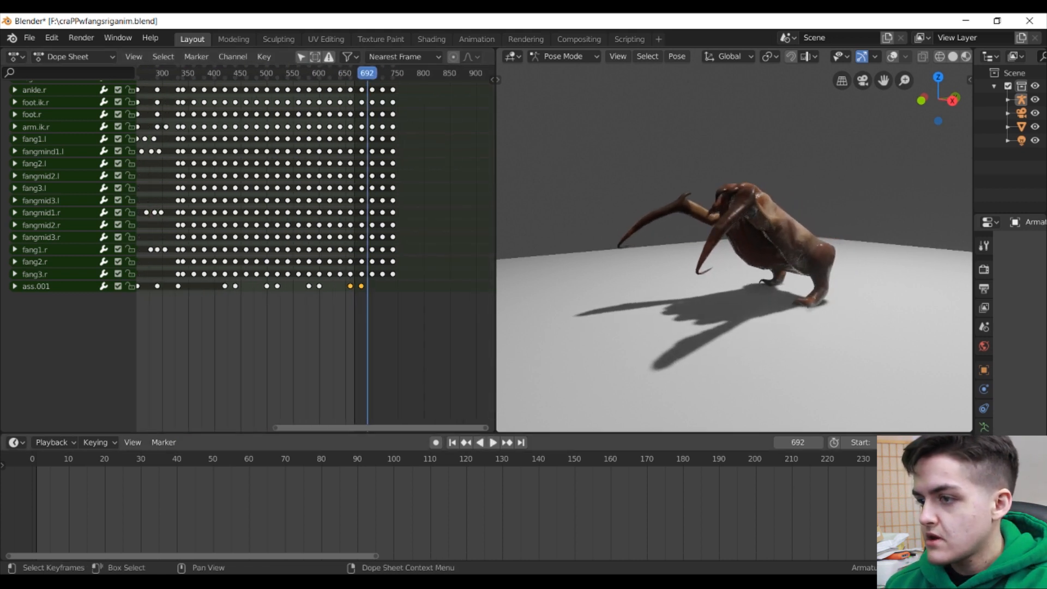
{"action": "left_click_drag", "start_coordinate": [940, 442], "coordinate": [984, 442]}
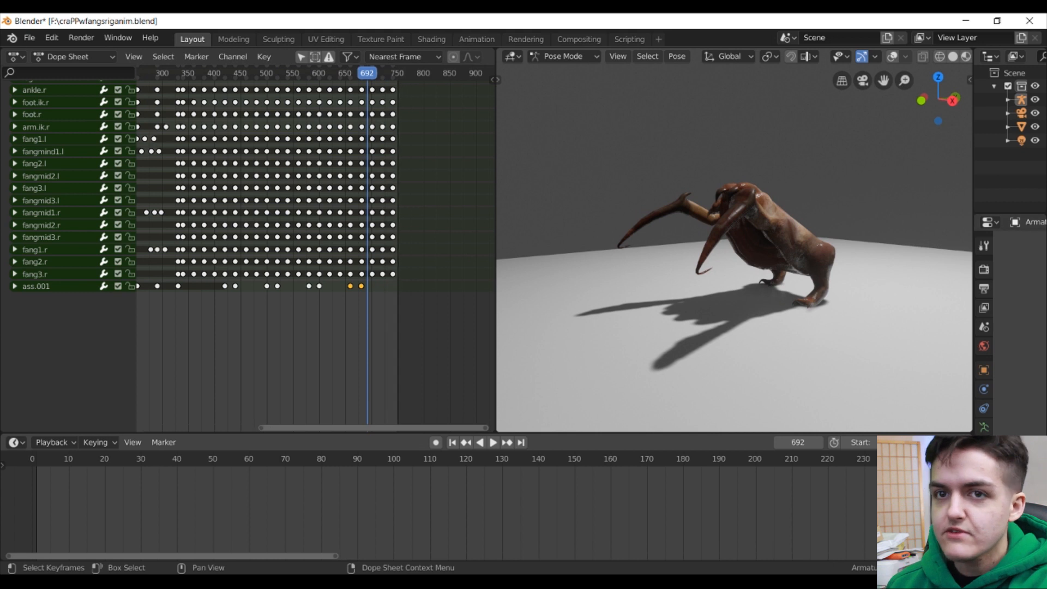
Step: Review the motion between frames 289 and 381 with the armature overlays temporarily shown
{"action": "left_click_drag", "start_coordinate": [365, 77], "coordinate": [157, 53]}
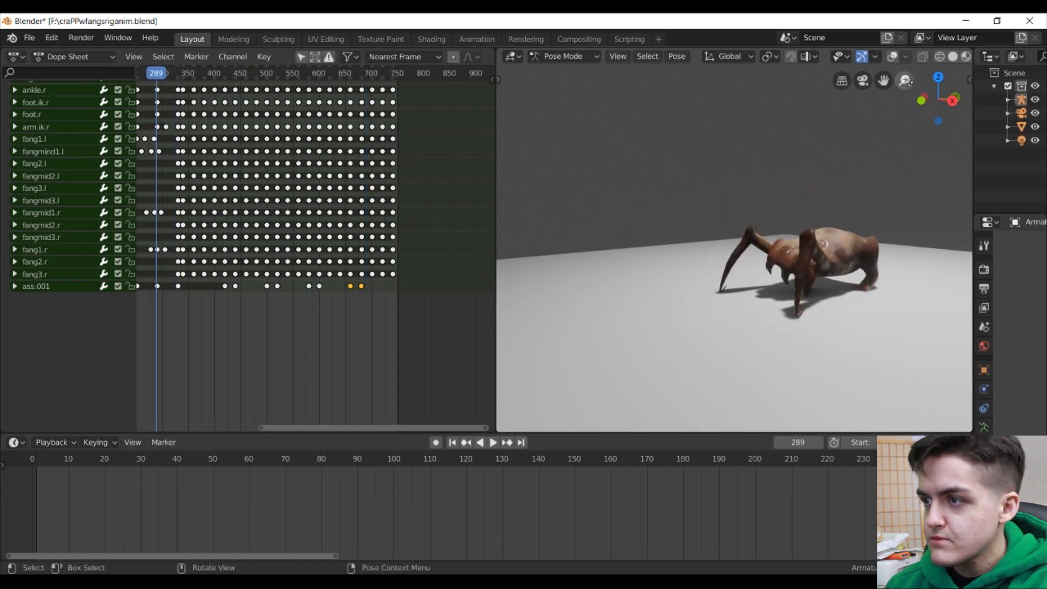
{"action": "left_click", "coordinate": [891, 58]}
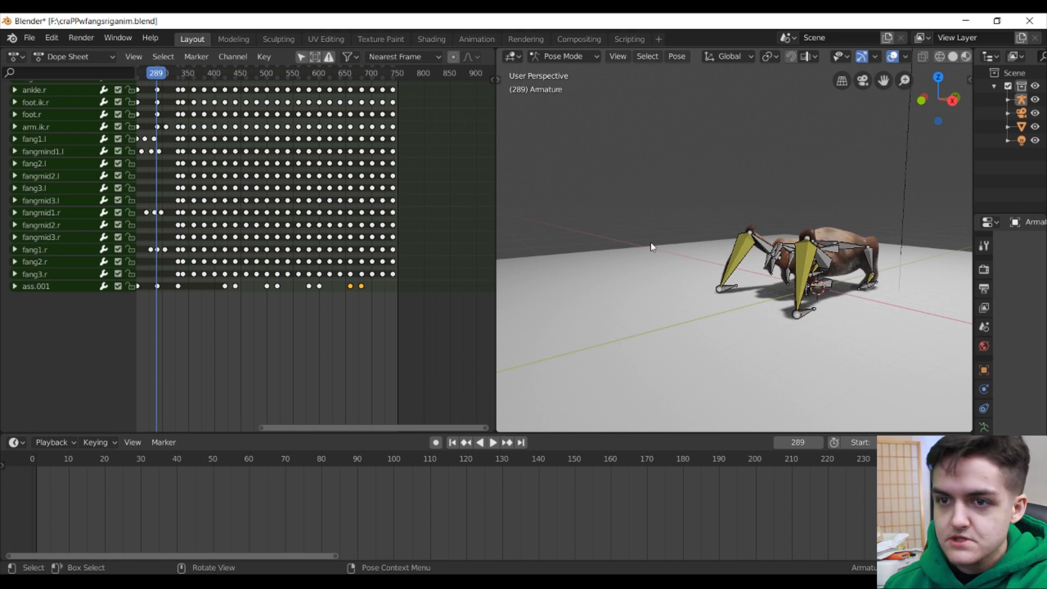
{"action": "left_click_drag", "start_coordinate": [156, 79], "coordinate": [166, 76]}
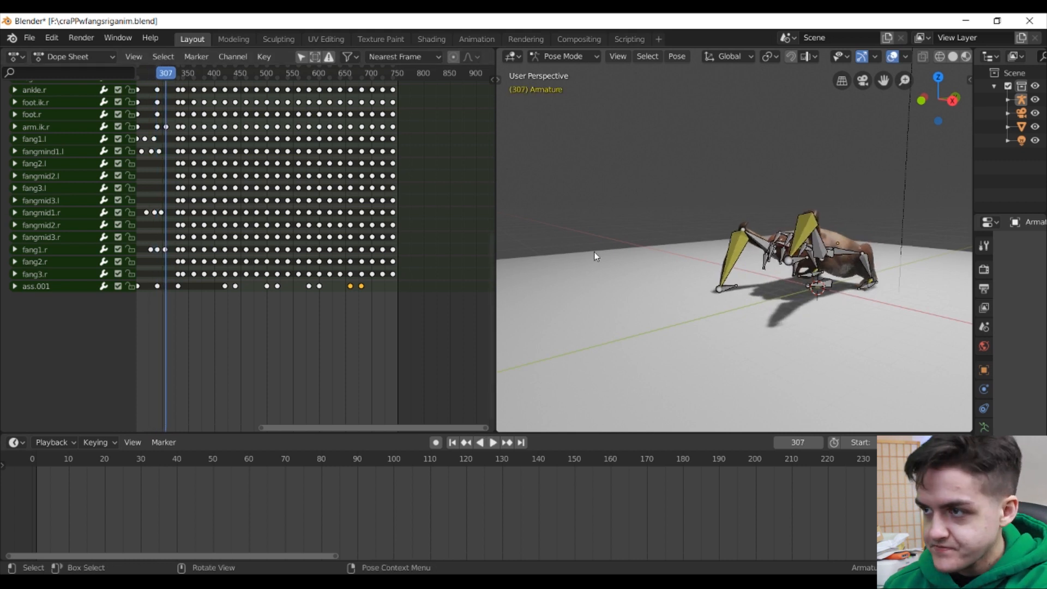
{"action": "key", "text": "space"}
{"action": "key", "text": "space"}
{"action": "left_click", "coordinate": [891, 58]}
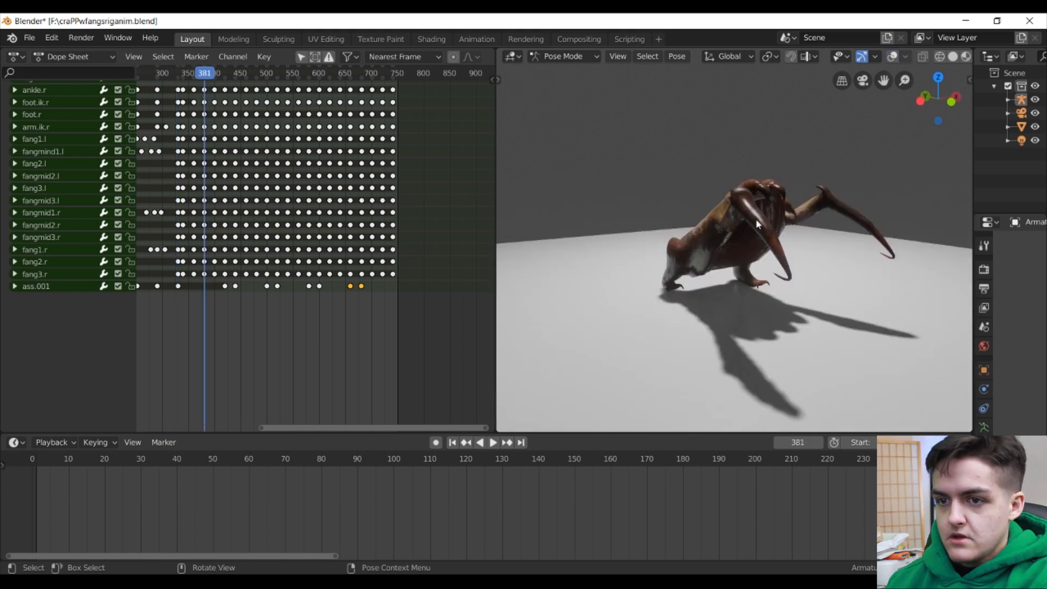
Step: Play the walk from frame 381 to 722, examining the hind feet from the creature's other side for sliding
{"action": "middle_click_drag", "start_coordinate": [635, 218], "coordinate": [709, 205]}
{"action": "scroll", "coordinate": [695, 234], "scroll_direction": "up", "scroll_amount": 2}
{"action": "key", "text": "space"}
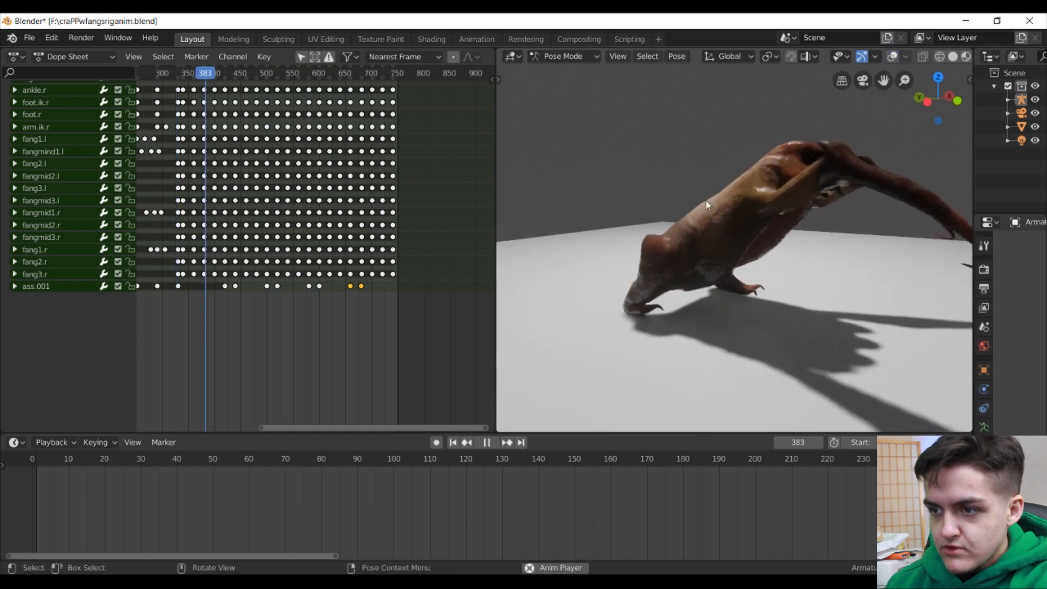
{"action": "middle_click_drag", "start_coordinate": [726, 299], "coordinate": [746, 268]}
{"action": "middle_click_drag", "start_coordinate": [683, 244], "coordinate": [617, 283], "text": "shift"}
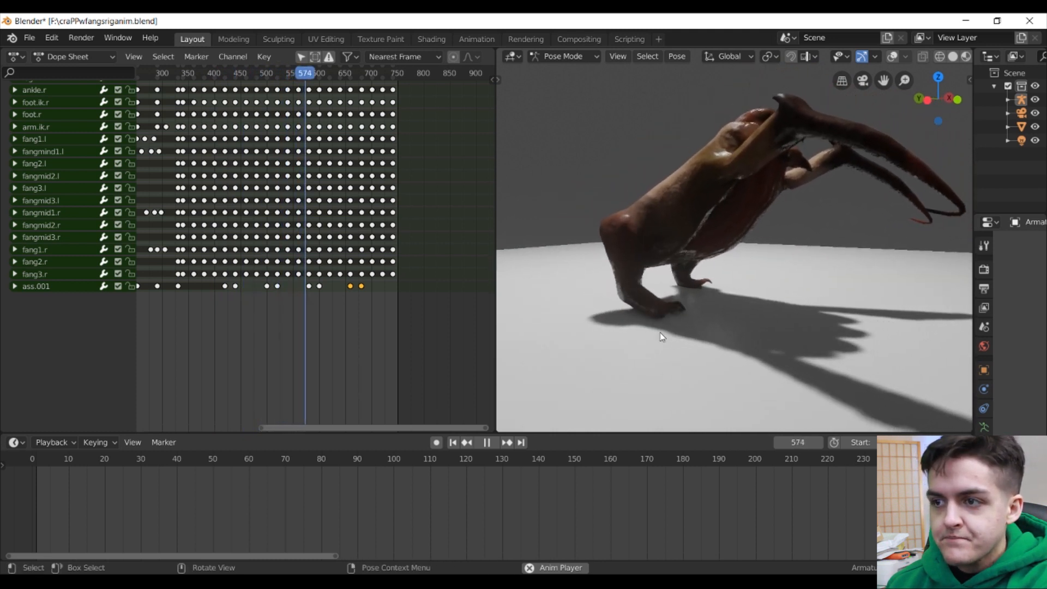
{"action": "mouse_move", "coordinate": [684, 303]}
{"action": "middle_mouse_down"}
{"action": "mouse_move", "coordinate": [718, 313]}
{"action": "mouse_move", "coordinate": [685, 302]}
{"action": "middle_mouse_up"}
{"action": "scroll", "coordinate": [718, 313], "scroll_direction": "down", "scroll_amount": 2}
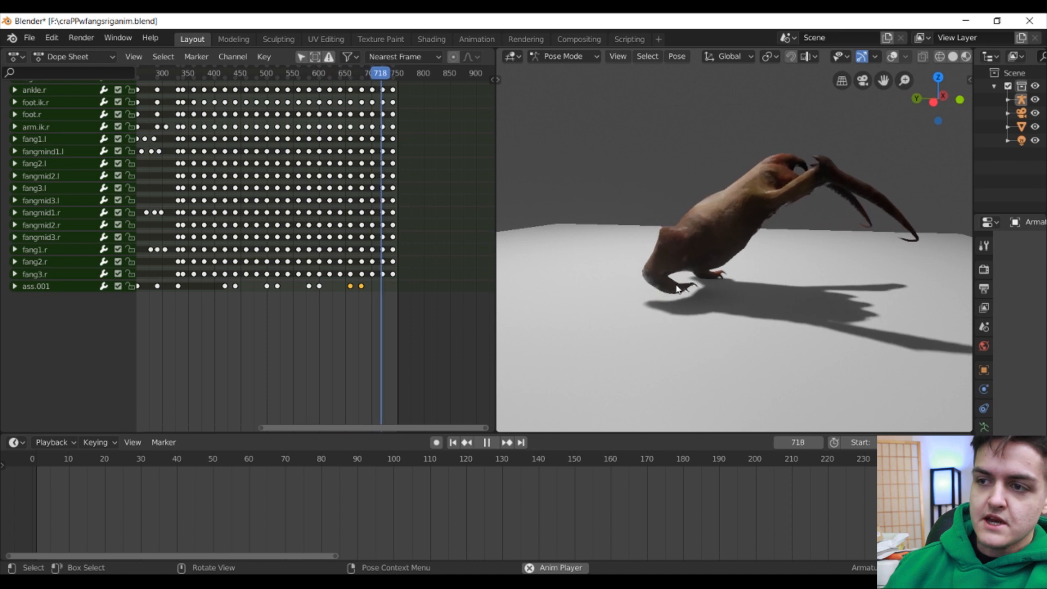
{"action": "key", "text": "space"}
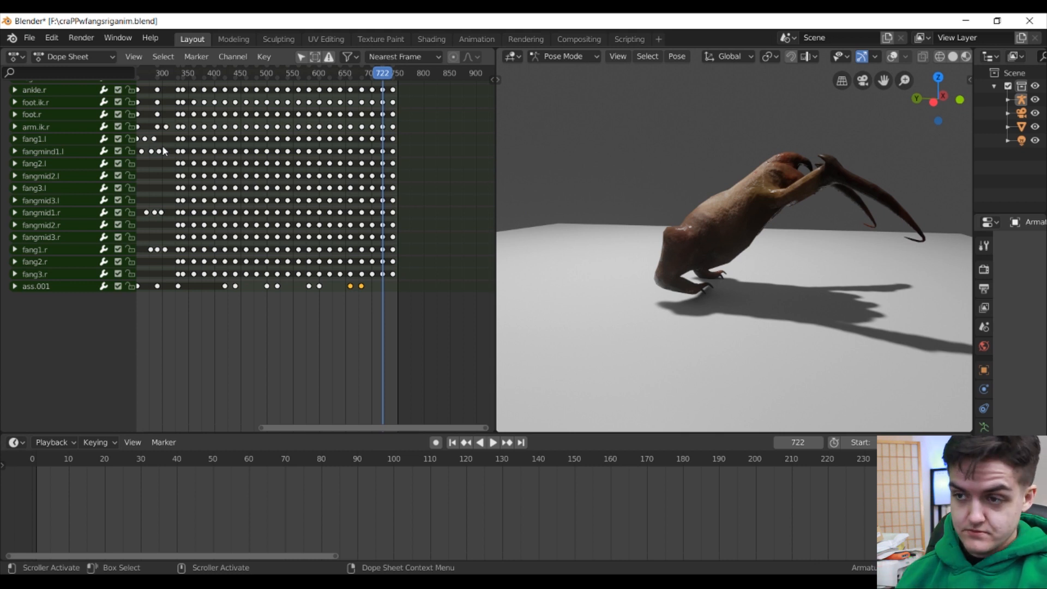
Step: Replay the walk from frame 329 to 723, examining the feet and front fangs from several angles
{"action": "middle_click_drag", "start_coordinate": [557, 200], "coordinate": [627, 196]}
{"action": "left_click_drag", "start_coordinate": [366, 76], "coordinate": [177, 73]}
{"action": "middle_click_drag", "start_coordinate": [703, 185], "coordinate": [731, 159]}
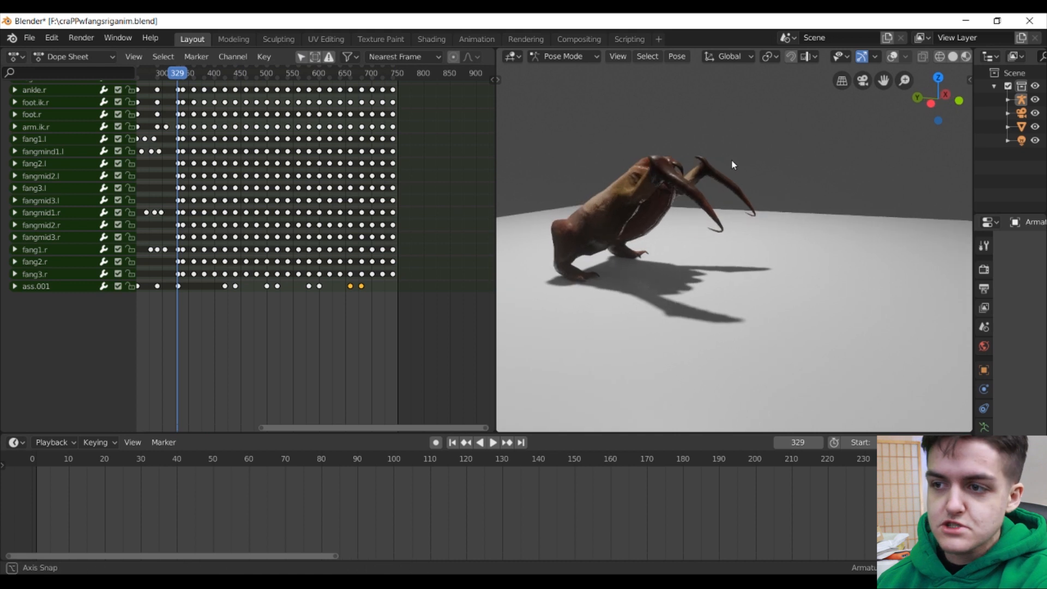
{"action": "key", "text": "space"}
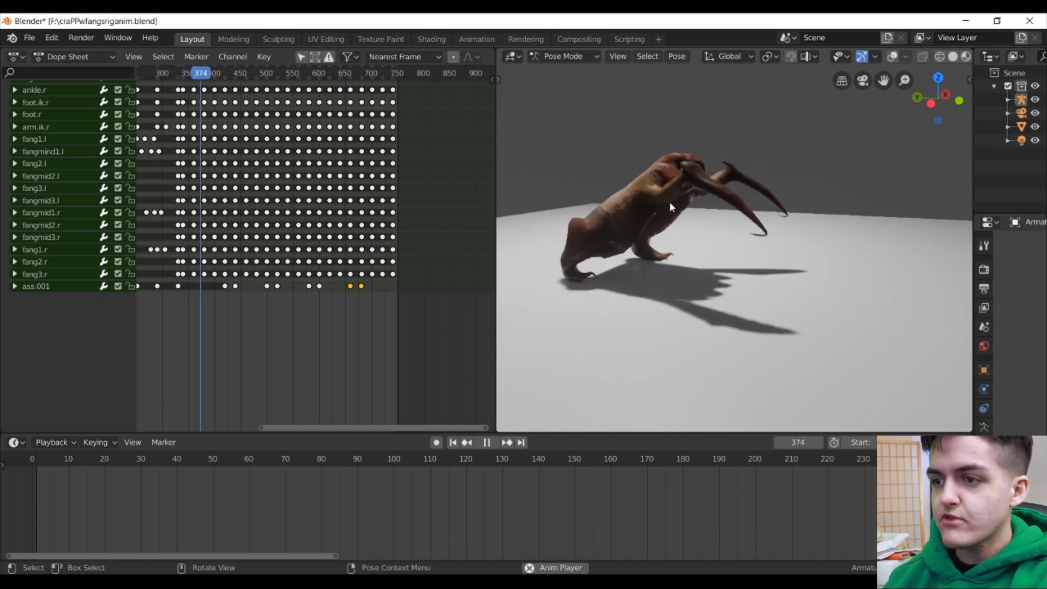
{"action": "middle_click_drag", "start_coordinate": [763, 222], "coordinate": [756, 198]}
{"action": "middle_click_drag", "start_coordinate": [832, 211], "coordinate": [849, 212]}
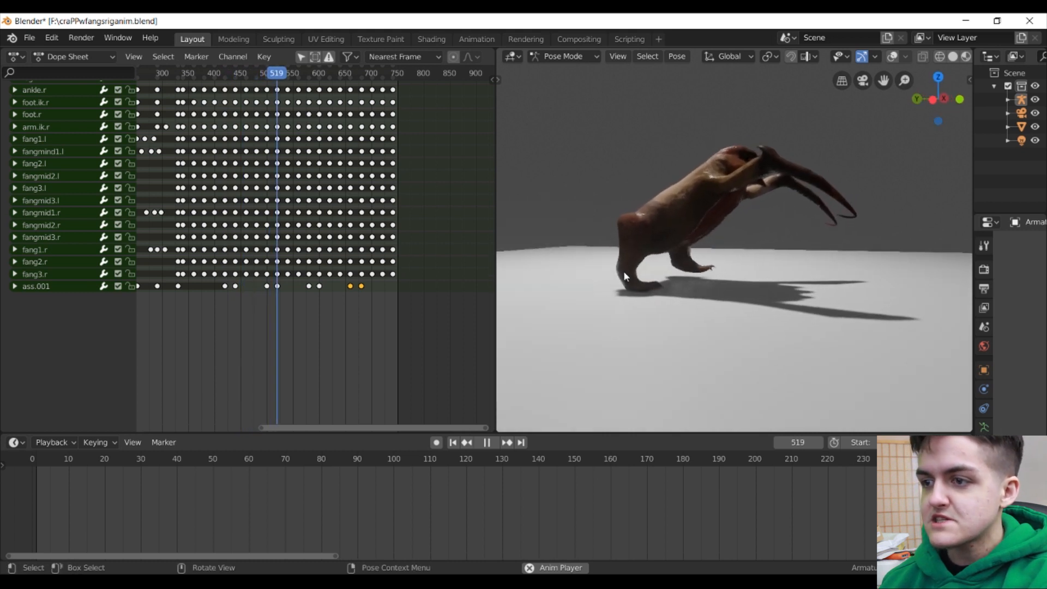
{"action": "middle_click_drag", "start_coordinate": [849, 214], "coordinate": [649, 210]}
{"action": "mouse_move", "coordinate": [747, 206]}
{"action": "middle_mouse_down"}
{"action": "mouse_move", "coordinate": [747, 220]}
{"action": "mouse_move", "coordinate": [731, 211]}
{"action": "middle_mouse_up"}
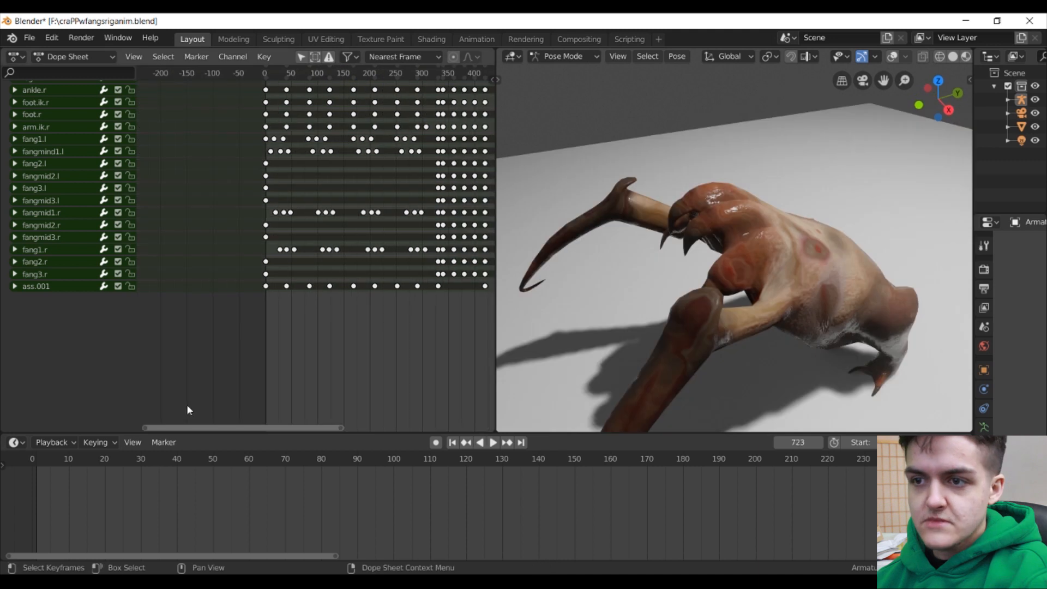
Step: Delete the fang1.l, fangmind1.l, fangmid1.r and fang1.r keyframes from about frame 330 onward, together with the still-selected ass.001 pair at frames 660 and 680
{"action": "scroll", "coordinate": [261, 408], "scroll_direction": "right", "scroll_amount": 5, "text": "ctrl"}
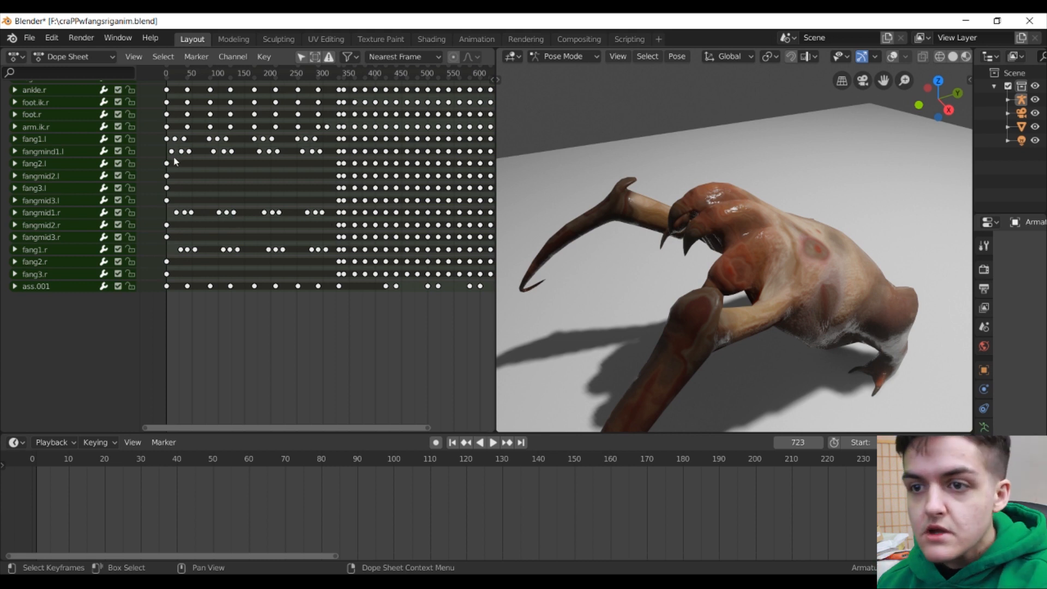
{"action": "key", "text": "Home"}
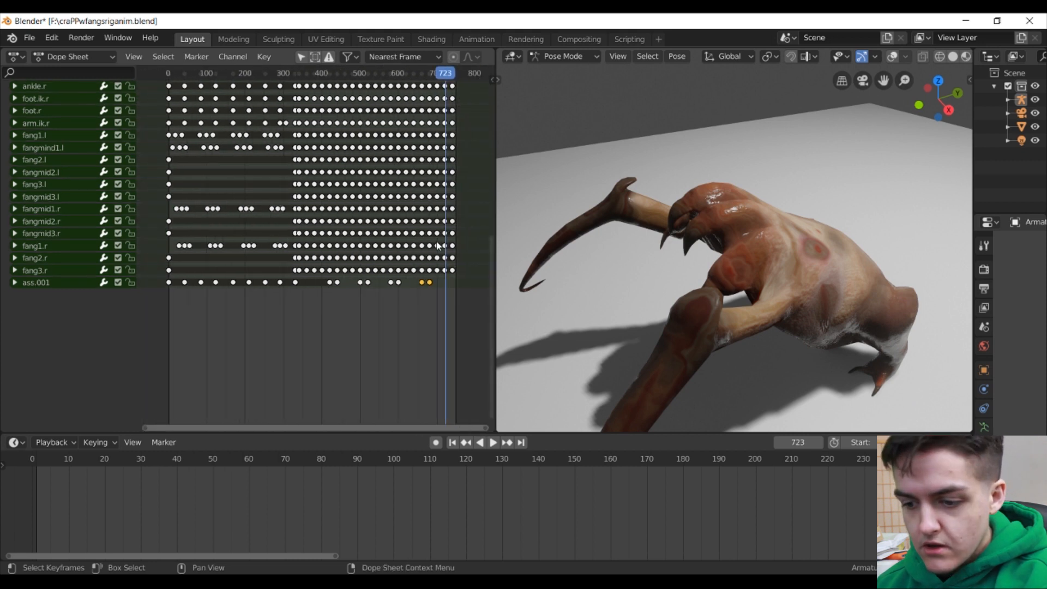
{"action": "left_click_drag", "start_coordinate": [460, 206], "coordinate": [292, 216]}
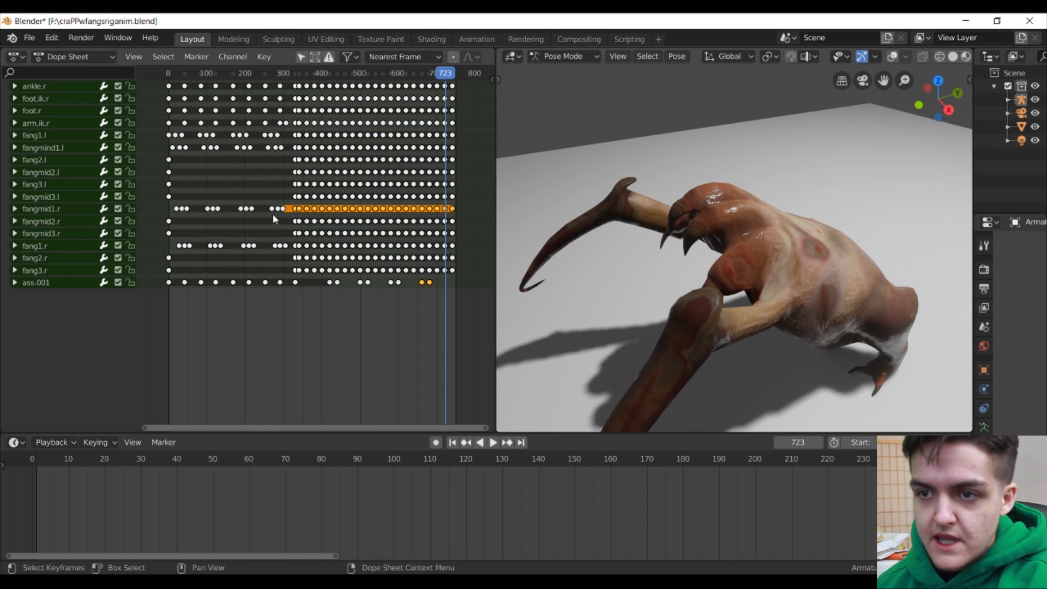
{"action": "scroll", "coordinate": [272, 214], "scroll_direction": "down", "scroll_amount": 2}
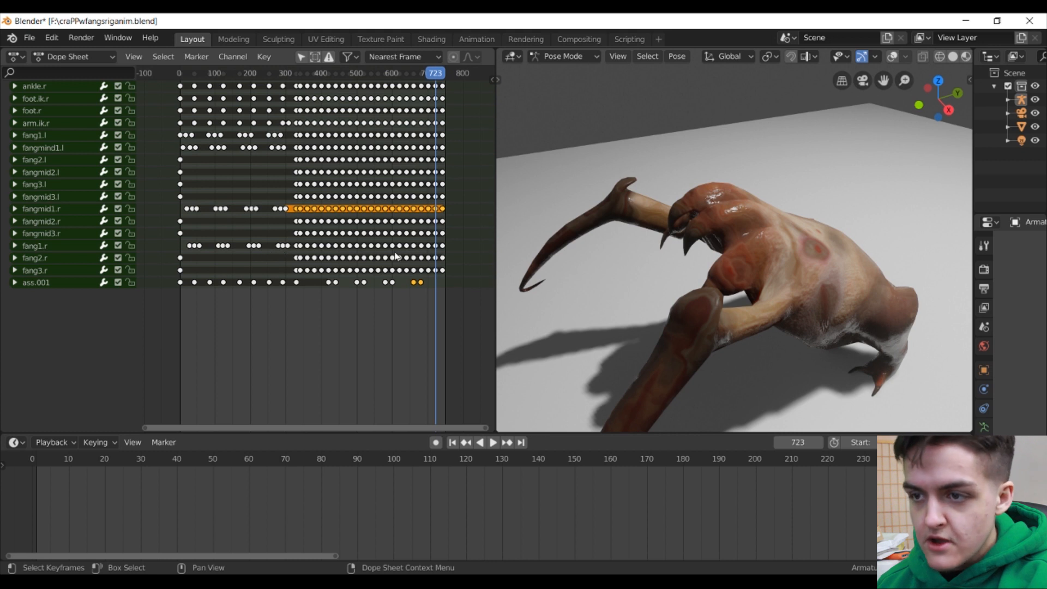
{"action": "key", "text": "b"}
{"action": "left_click_drag", "start_coordinate": [453, 246], "coordinate": [295, 254]}
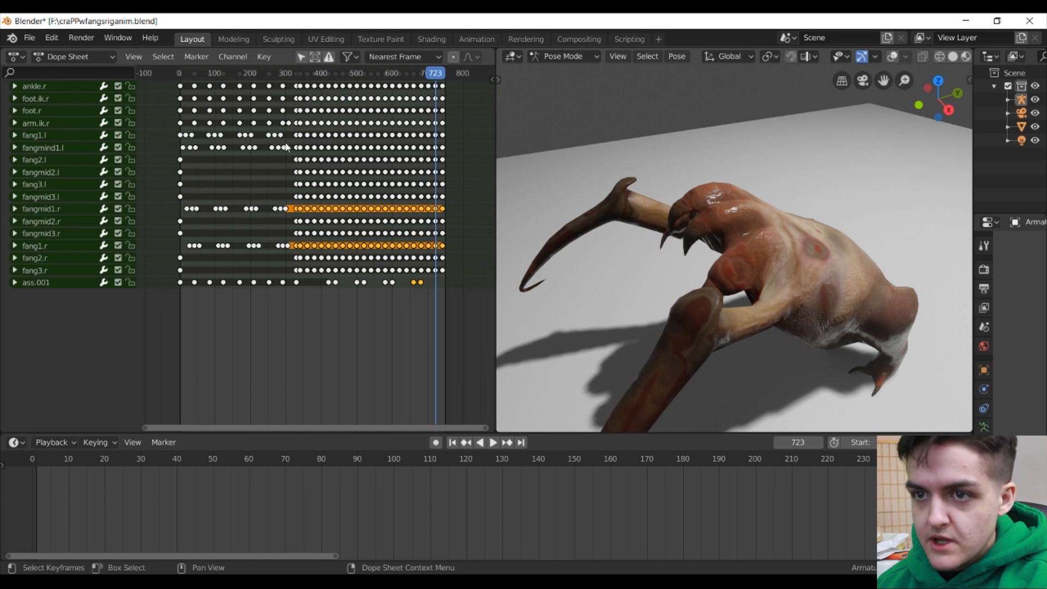
{"action": "key", "text": "b"}
{"action": "left_click_drag", "start_coordinate": [455, 132], "coordinate": [297, 154]}
{"action": "key", "text": "x"}
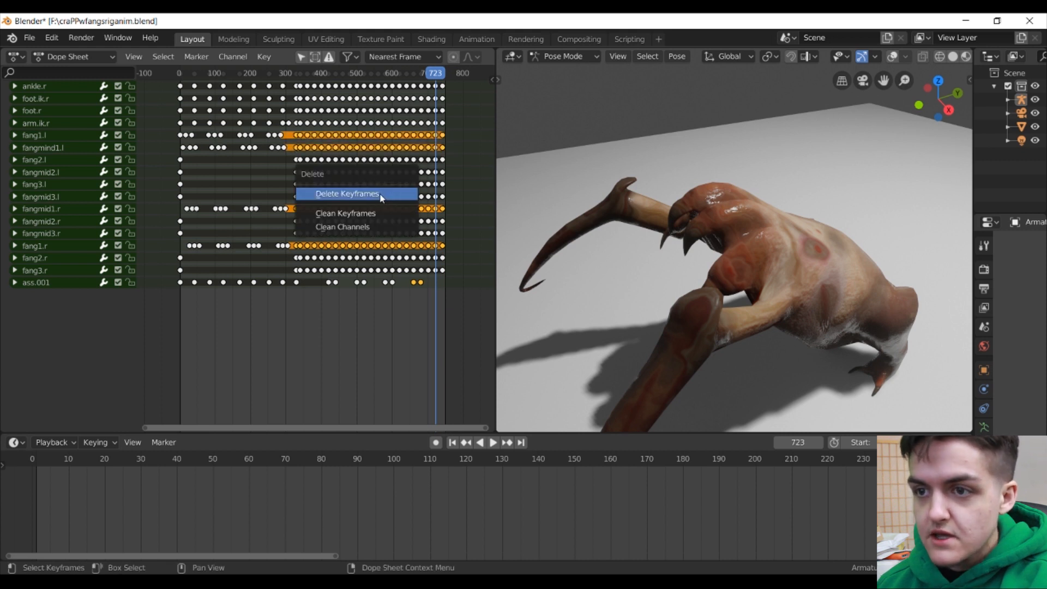
{"action": "left_click", "coordinate": [381, 197]}
{"action": "middle_click_drag", "start_coordinate": [345, 192], "coordinate": [340, 207]}
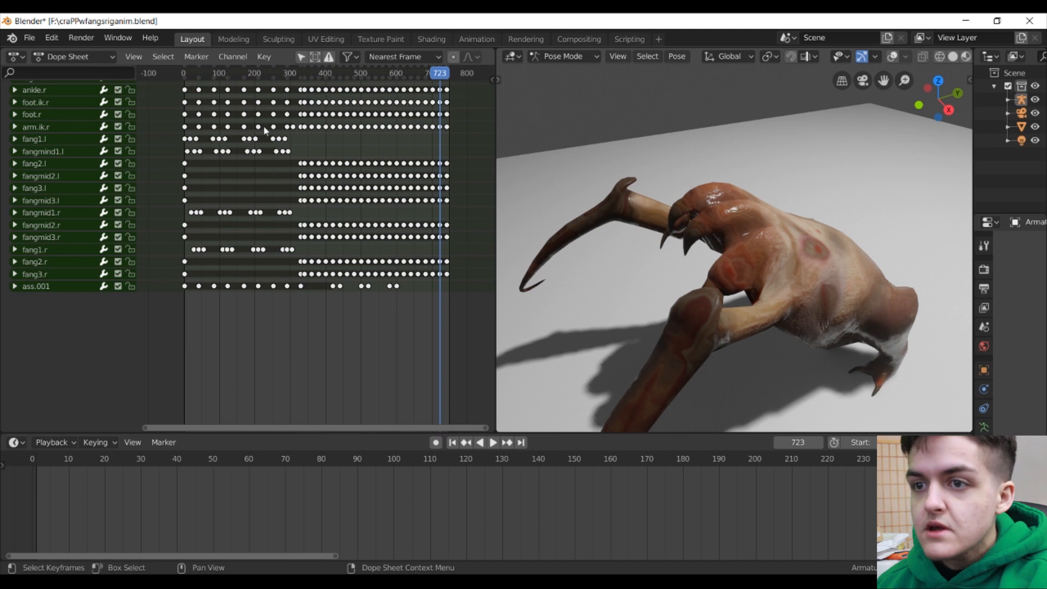
Step: Duplicate all remaining fang1.l, fangmind1.l, fangmid1.r and fang1.r keyframes and place the copies 339 frames further along
{"action": "key", "text": "b"}
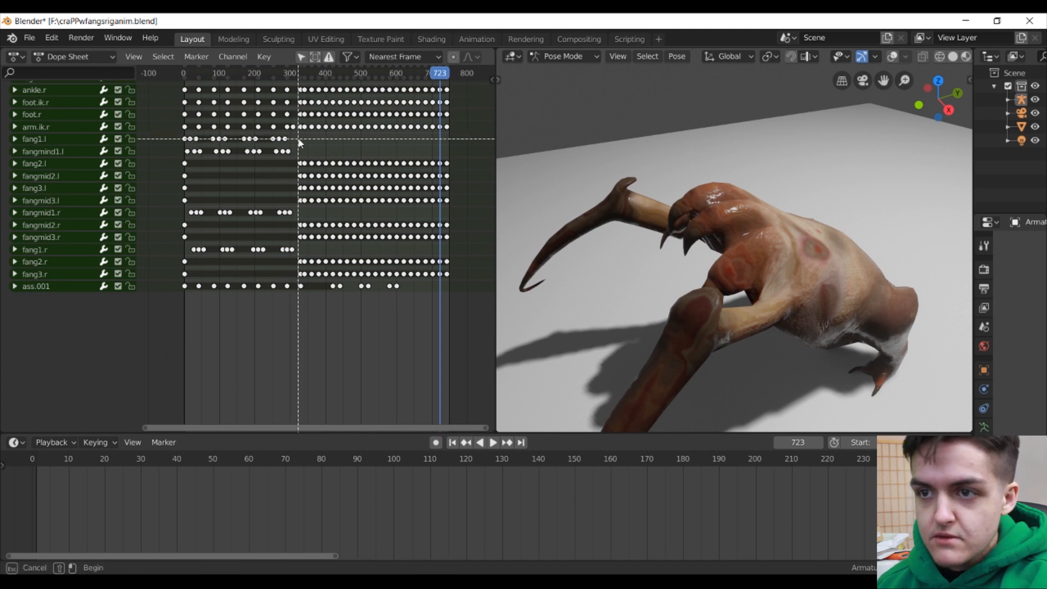
{"action": "left_click_drag", "start_coordinate": [301, 136], "coordinate": [182, 155]}
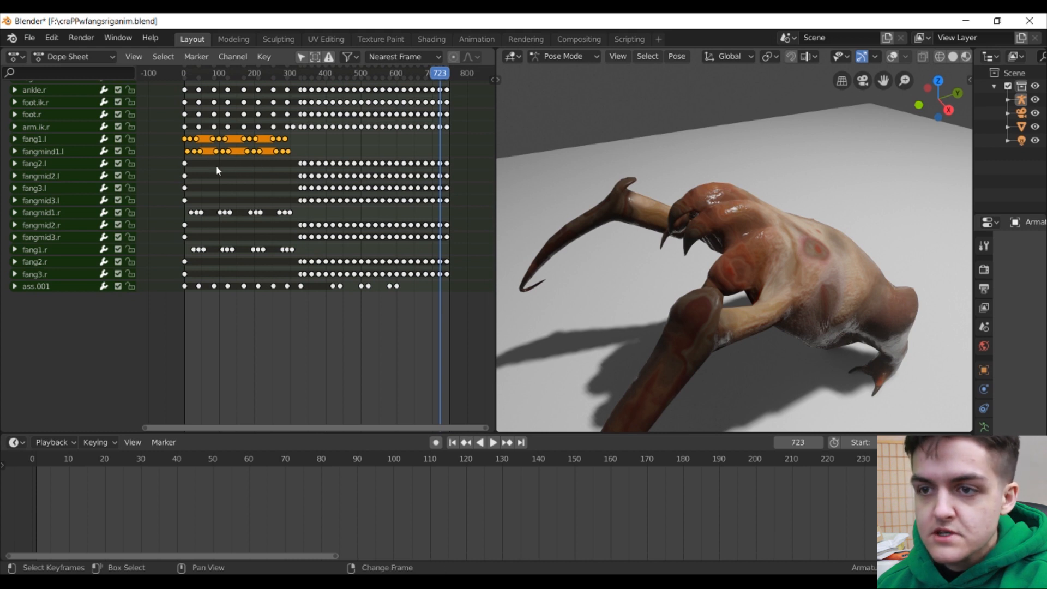
{"action": "key", "text": "b"}
{"action": "left_click_drag", "start_coordinate": [300, 209], "coordinate": [184, 217]}
{"action": "key", "text": "b"}
{"action": "left_click_drag", "start_coordinate": [311, 245], "coordinate": [187, 255]}
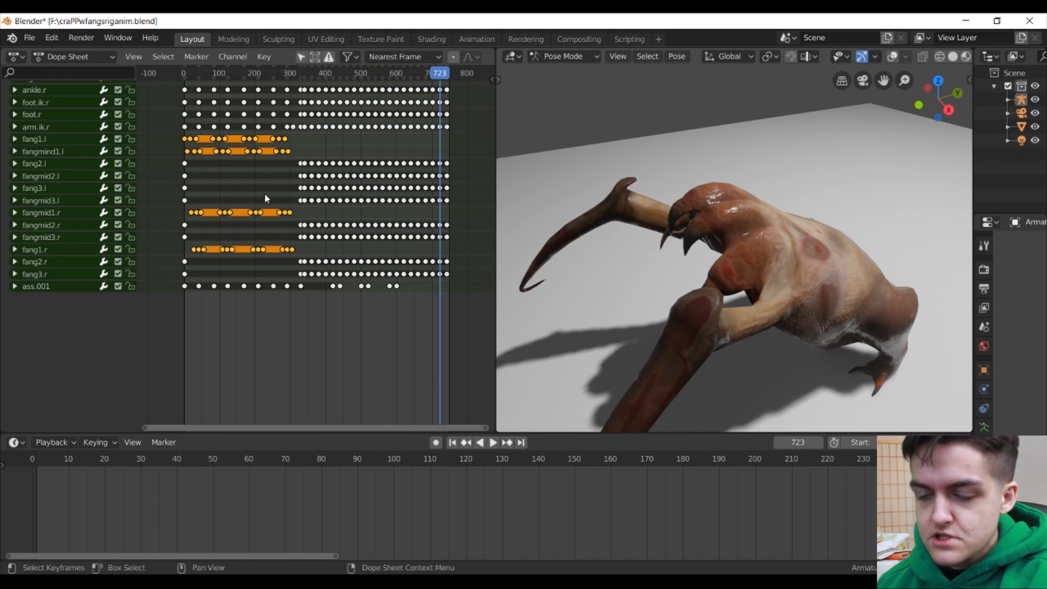
{"action": "key", "text": "g"}
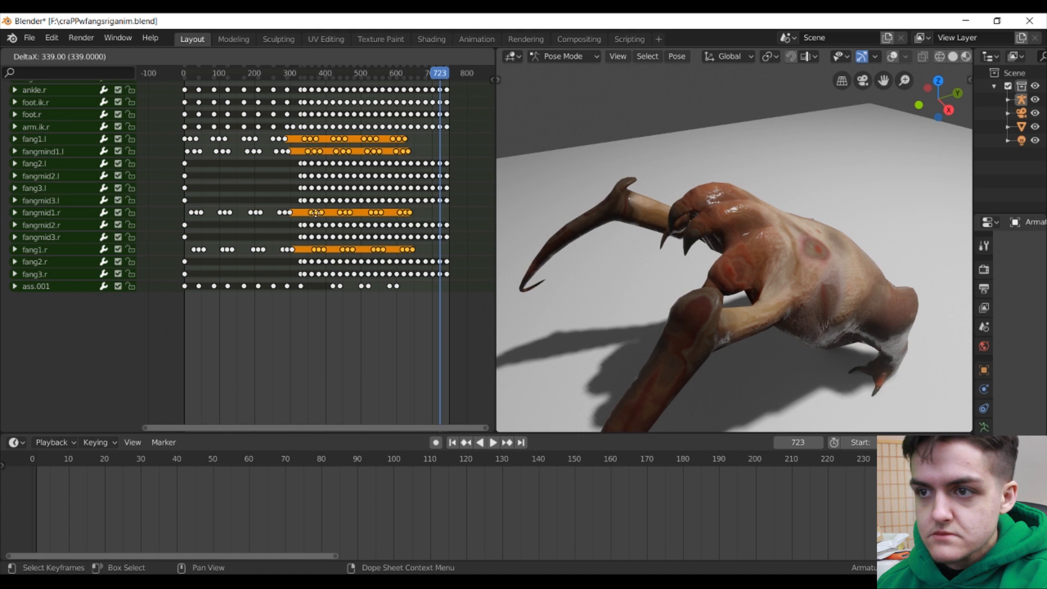
{"action": "left_click", "coordinate": [315, 213]}
Step: Duplicate the copied fang keyframes again and offset the new set by 336 frames
{"action": "scroll", "coordinate": [313, 221], "scroll_direction": "down", "scroll_amount": 4}
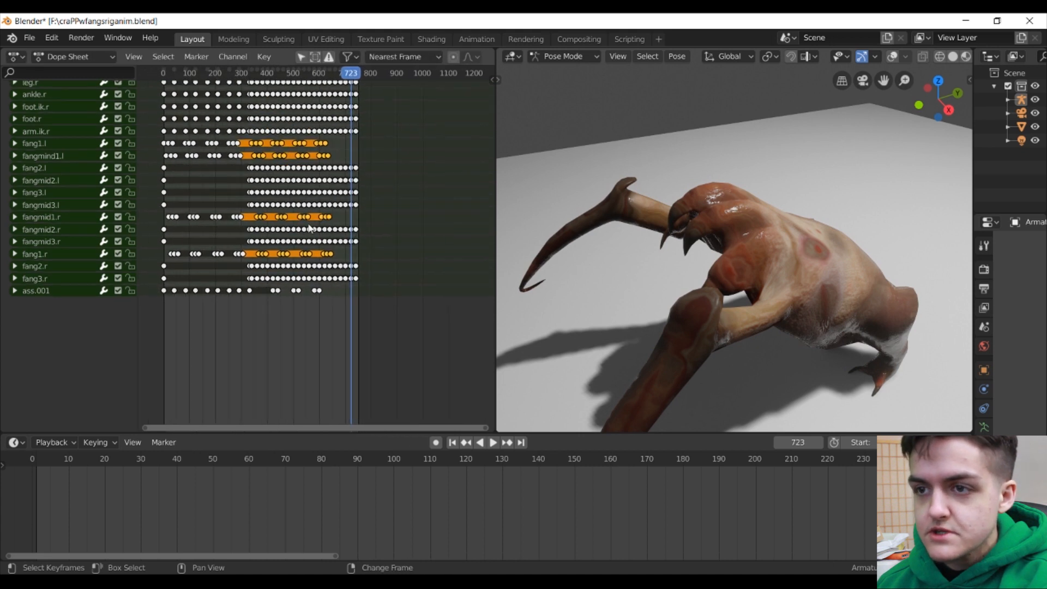
{"action": "key", "text": "g"}
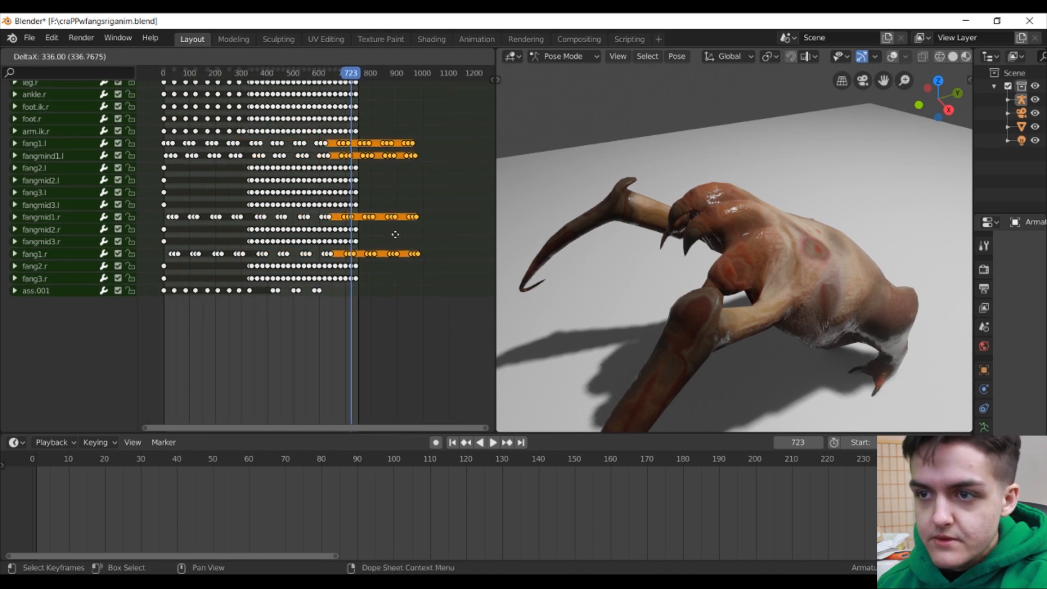
{"action": "left_click", "coordinate": [395, 234]}
Step: Replay the walk from about frame 286 to 737, examining the creature's movement from several angles
{"action": "left_click_drag", "start_coordinate": [353, 76], "coordinate": [161, 75]}
{"action": "middle_click_drag", "start_coordinate": [845, 218], "coordinate": [761, 191], "text": "shift"}
{"action": "scroll", "coordinate": [773, 193], "scroll_direction": "down", "scroll_amount": 2}
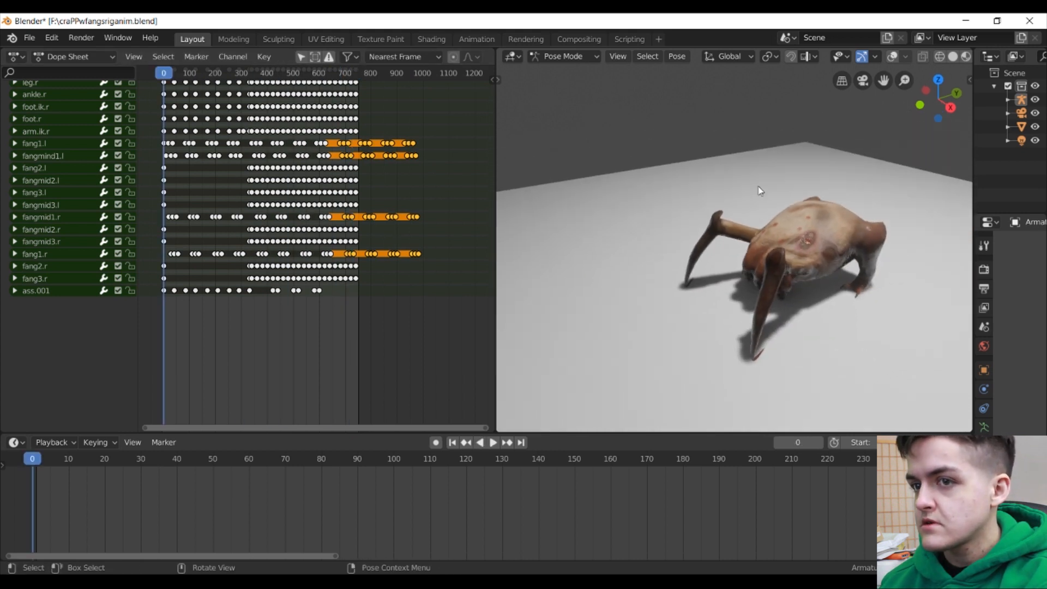
{"action": "left_click", "coordinate": [243, 73]}
{"action": "key", "text": "space"}
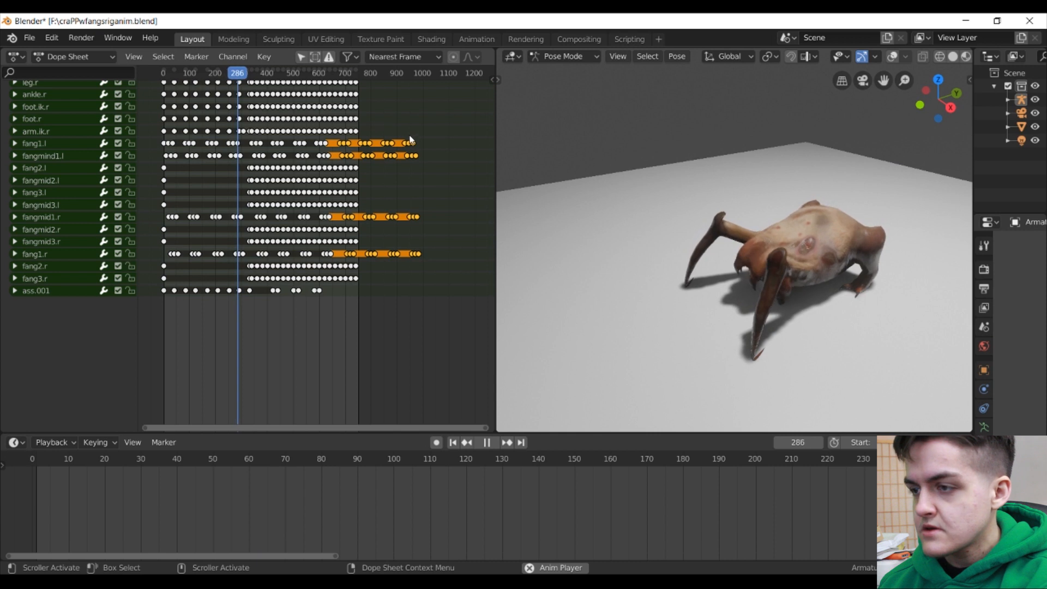
{"action": "middle_click_drag", "start_coordinate": [704, 197], "coordinate": [737, 201]}
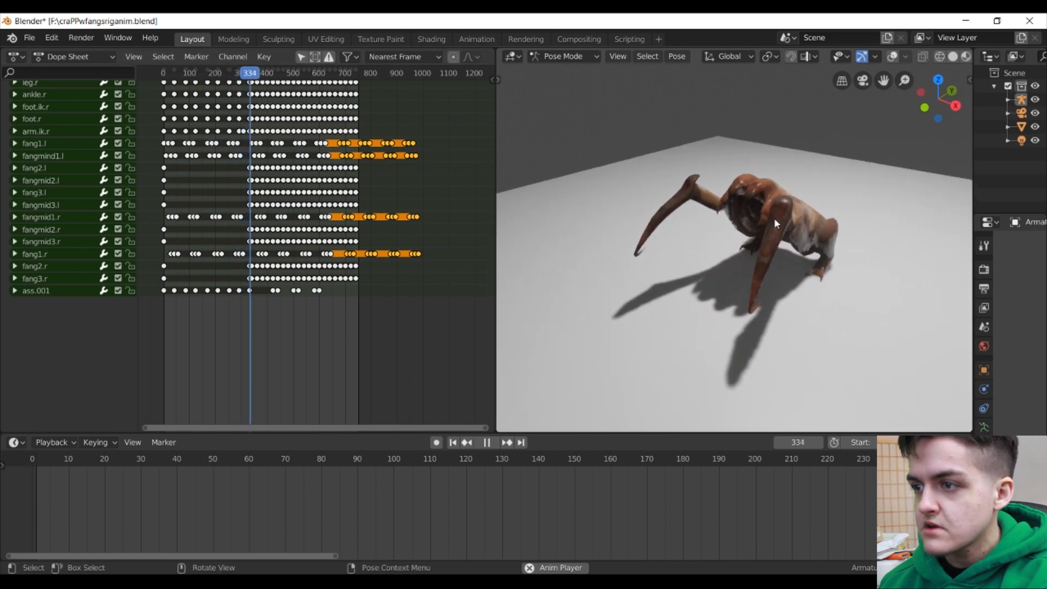
{"action": "middle_click_drag", "start_coordinate": [787, 223], "coordinate": [684, 159]}
{"action": "middle_click_drag", "start_coordinate": [738, 196], "coordinate": [842, 172]}
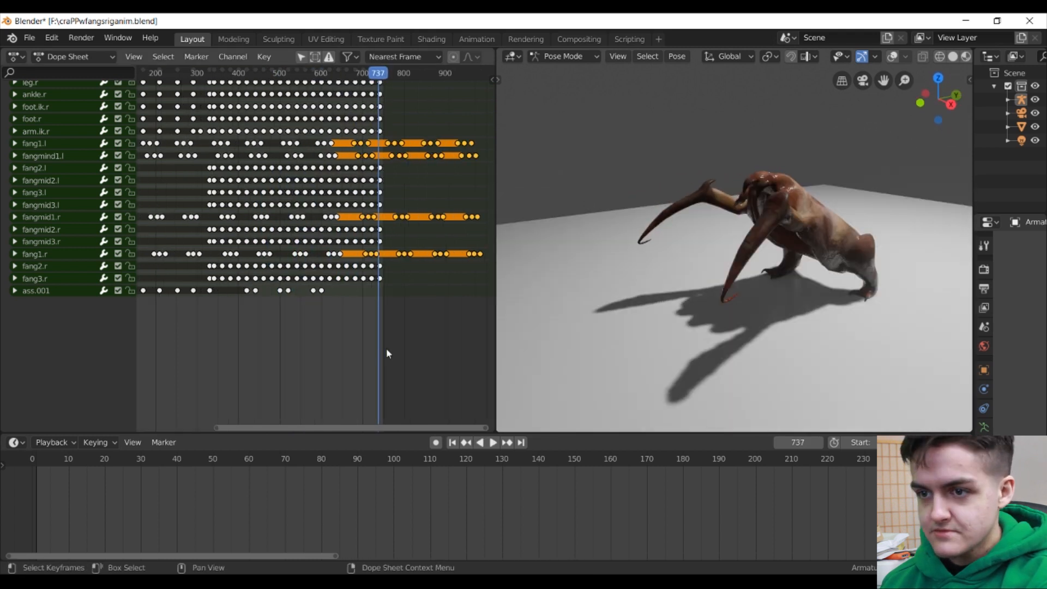
Step: Duplicate the ass.001 keyframe pair at frames 580 and 600 and place the copies at frames 660 and 680
{"action": "scroll", "coordinate": [385, 348], "scroll_direction": "up", "scroll_amount": 8}
{"action": "middle_click_drag", "start_coordinate": [412, 307], "coordinate": [350, 301]}
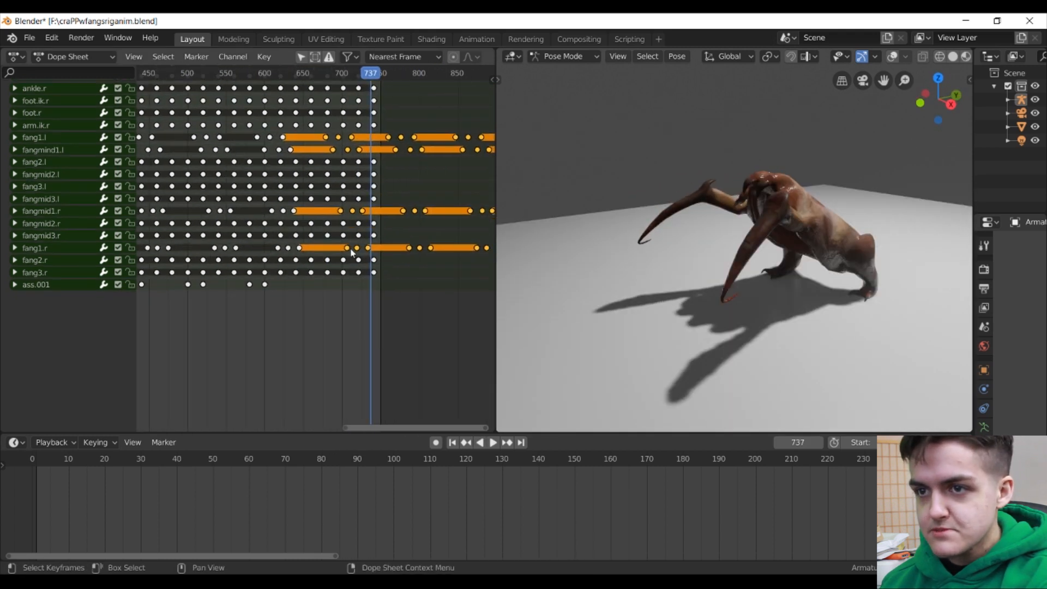
{"action": "left_click_drag", "start_coordinate": [370, 74], "coordinate": [253, 74]}
{"action": "key", "text": "space"}
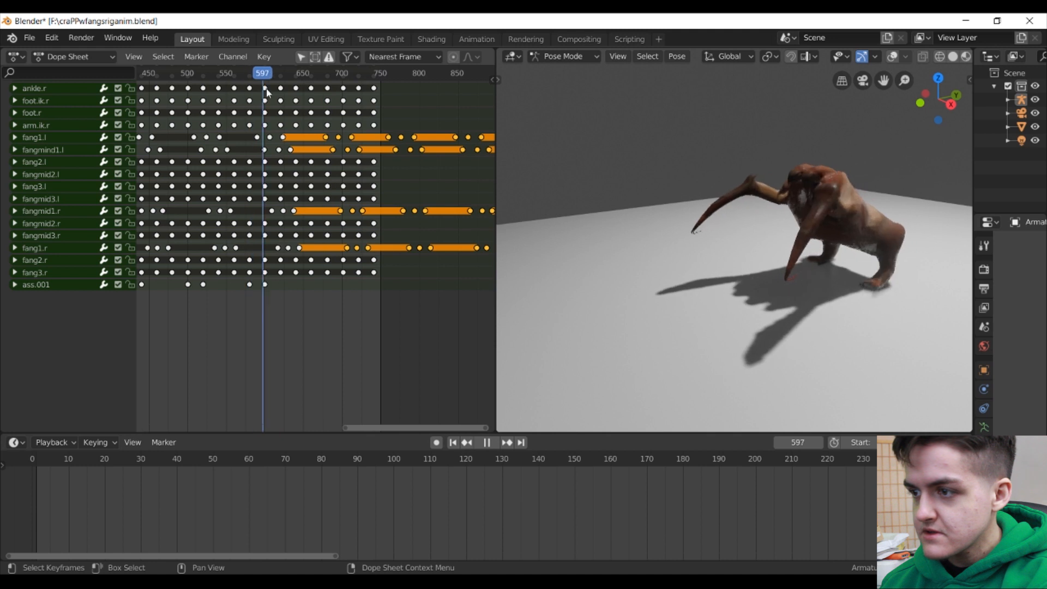
{"action": "key", "text": "space"}
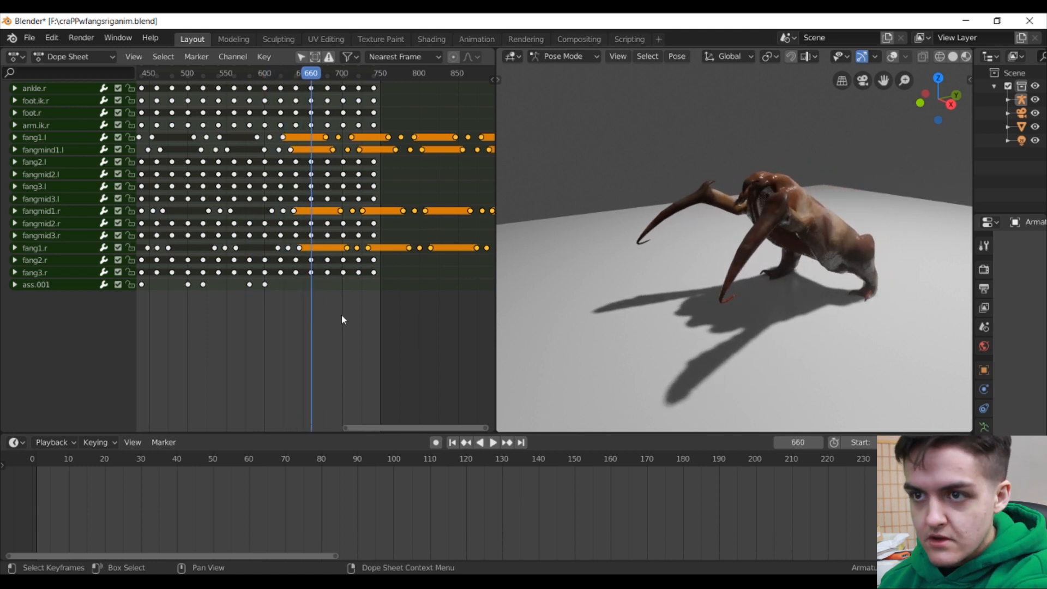
{"action": "left_click", "coordinate": [265, 284]}
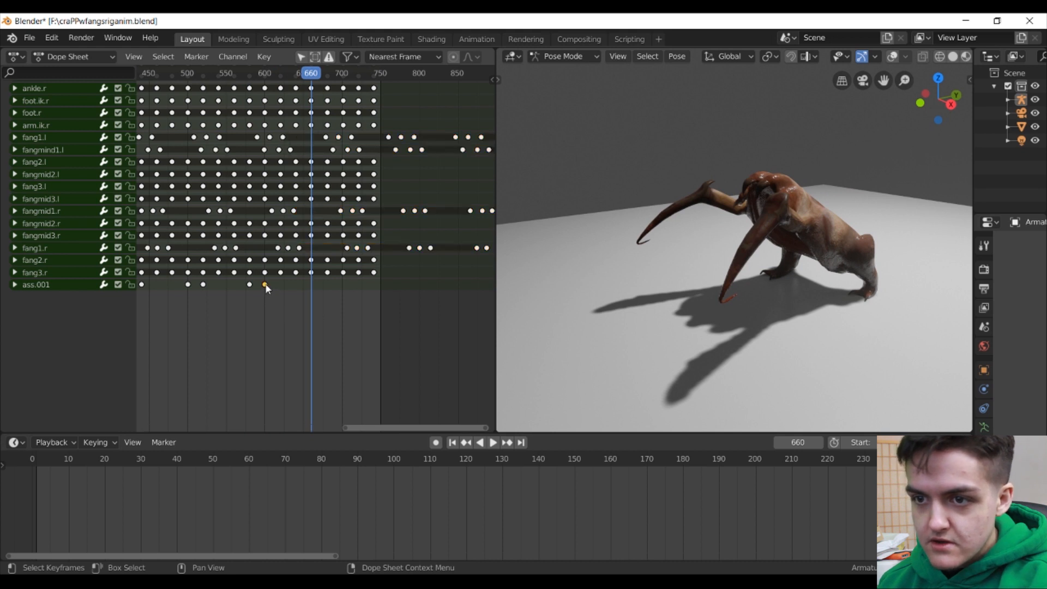
{"action": "key", "text": "g"}
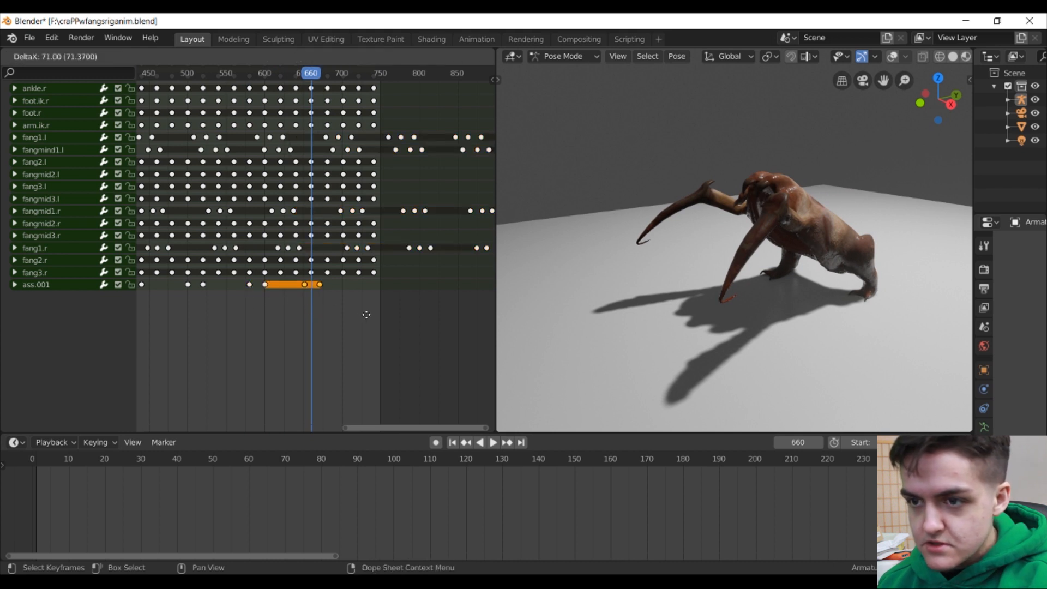
{"action": "left_click", "coordinate": [371, 316]}
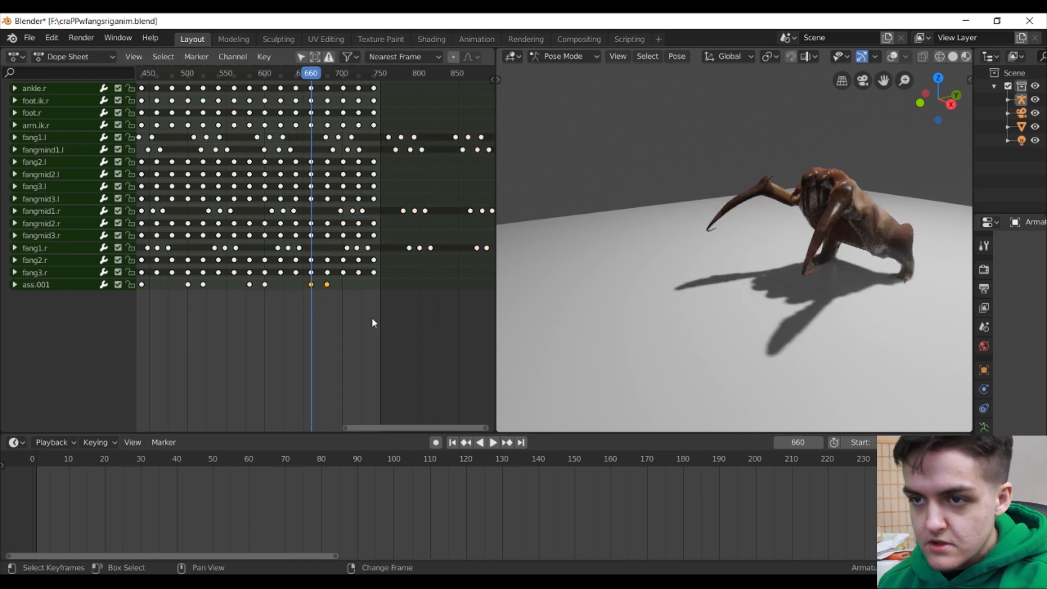
{"action": "scroll", "coordinate": [327, 302], "scroll_direction": "up", "scroll_amount": 5}
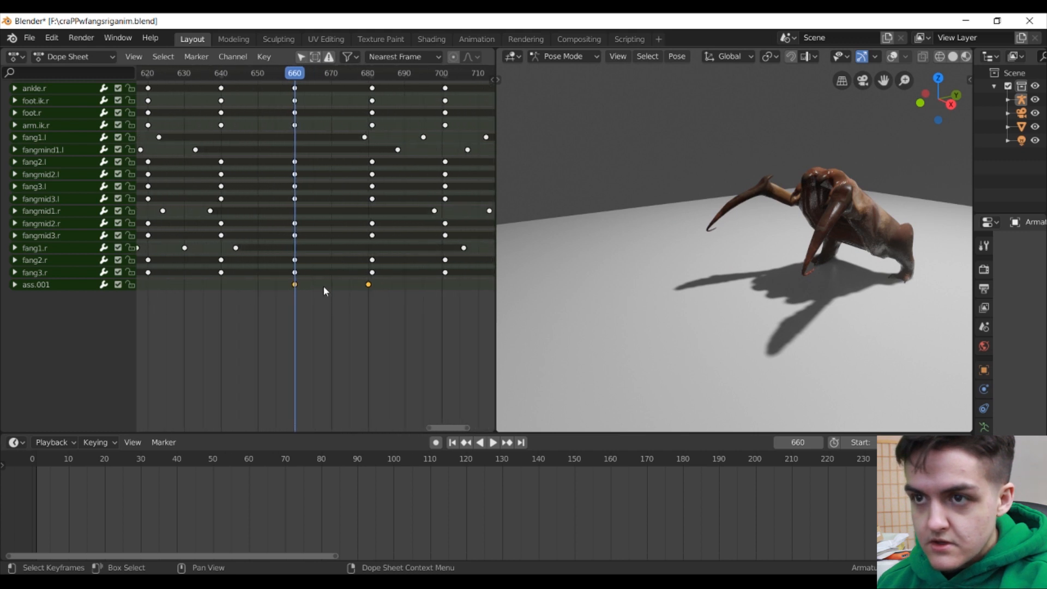
{"action": "scroll", "coordinate": [323, 286], "scroll_direction": "down", "scroll_amount": 10}
{"action": "scroll", "coordinate": [262, 203], "scroll_direction": "down", "scroll_amount": 2}
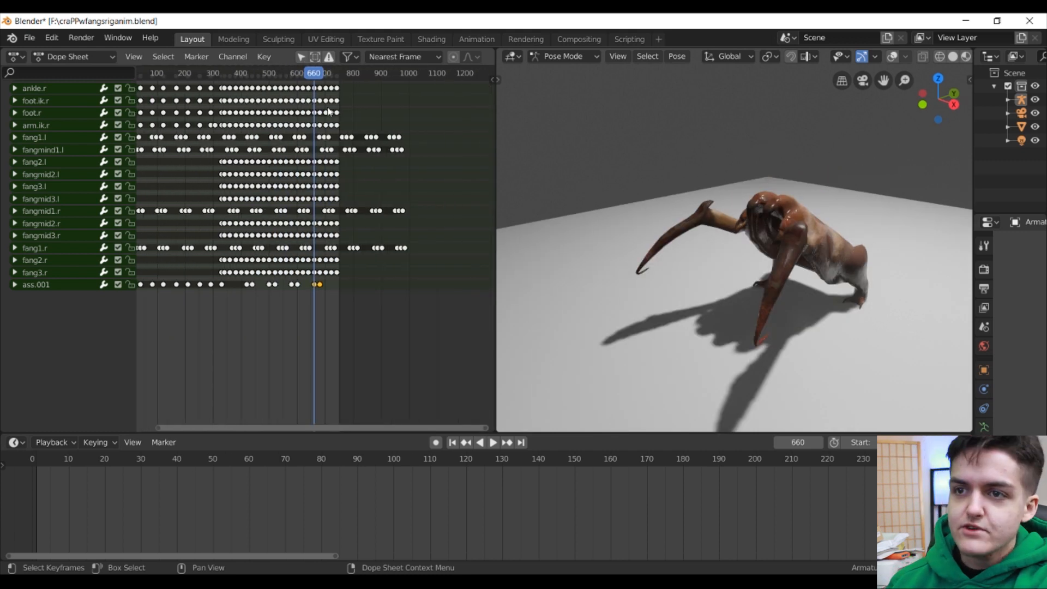
Step: Replay and scrub the walk between about frames 277 and 532, examining the front arms and feet from different angles
{"action": "left_click_drag", "start_coordinate": [305, 72], "coordinate": [205, 72]}
{"action": "key", "text": "space"}
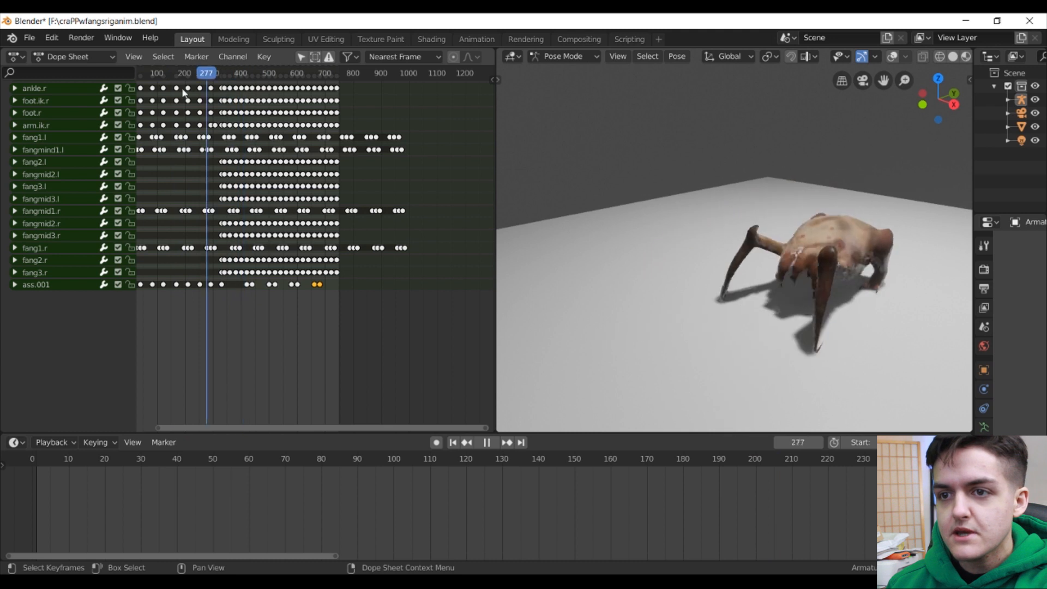
{"action": "key", "text": "space"}
{"action": "scroll", "coordinate": [314, 170], "scroll_direction": "down", "scroll_amount": 2}
{"action": "left_click_drag", "start_coordinate": [491, 272], "coordinate": [493, 175]}
{"action": "left_click_drag", "start_coordinate": [248, 72], "coordinate": [281, 82]}
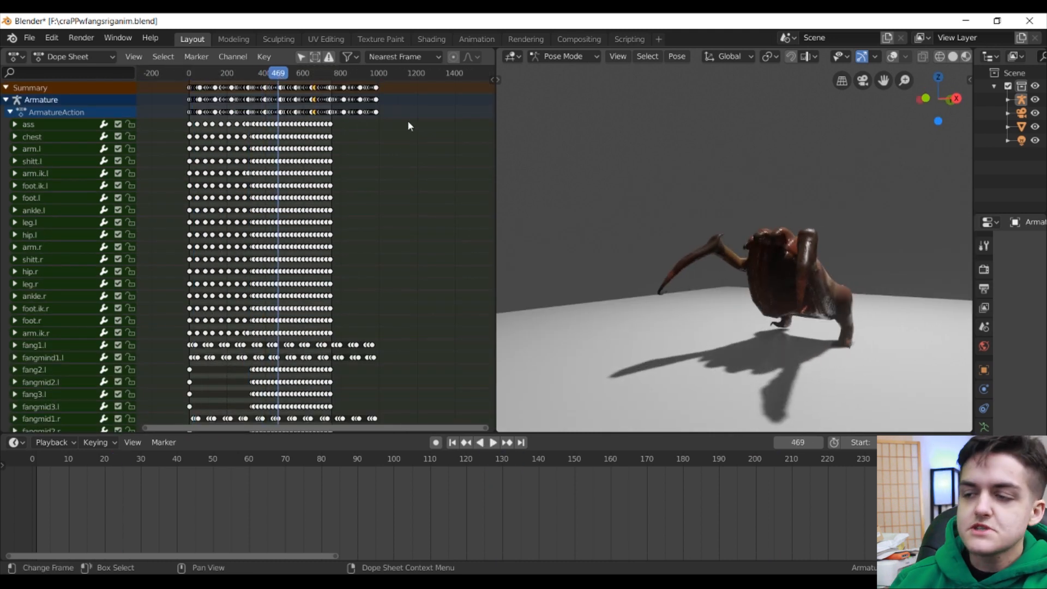
{"action": "middle_click_drag", "start_coordinate": [747, 212], "coordinate": [770, 268]}
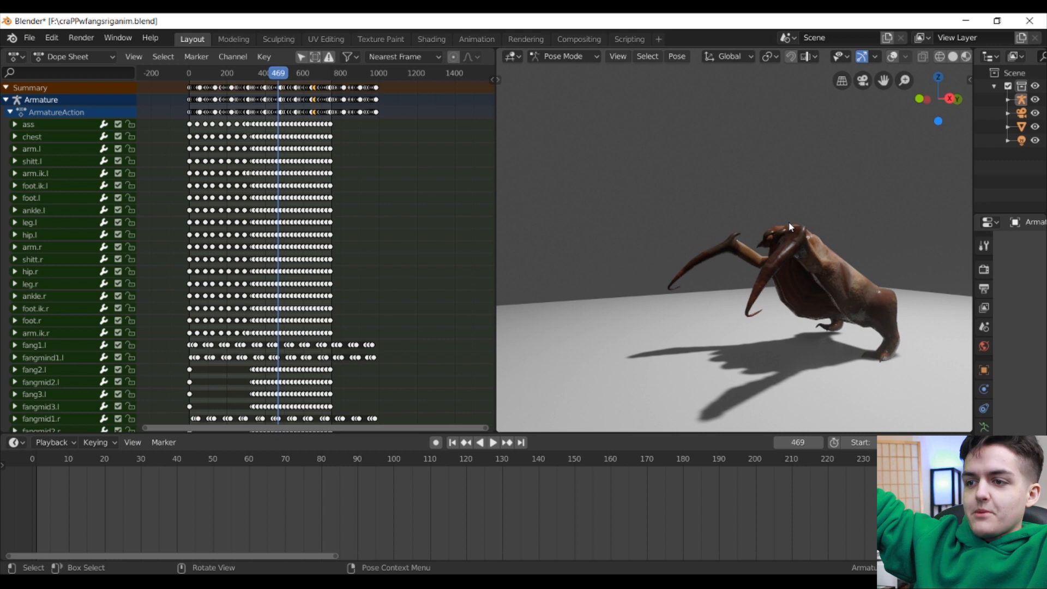
{"action": "middle_click_drag", "start_coordinate": [930, 296], "coordinate": [736, 250]}
{"action": "key", "text": "space"}
{"action": "left_click_drag", "start_coordinate": [287, 75], "coordinate": [309, 84]}
{"action": "key", "text": "Escape"}
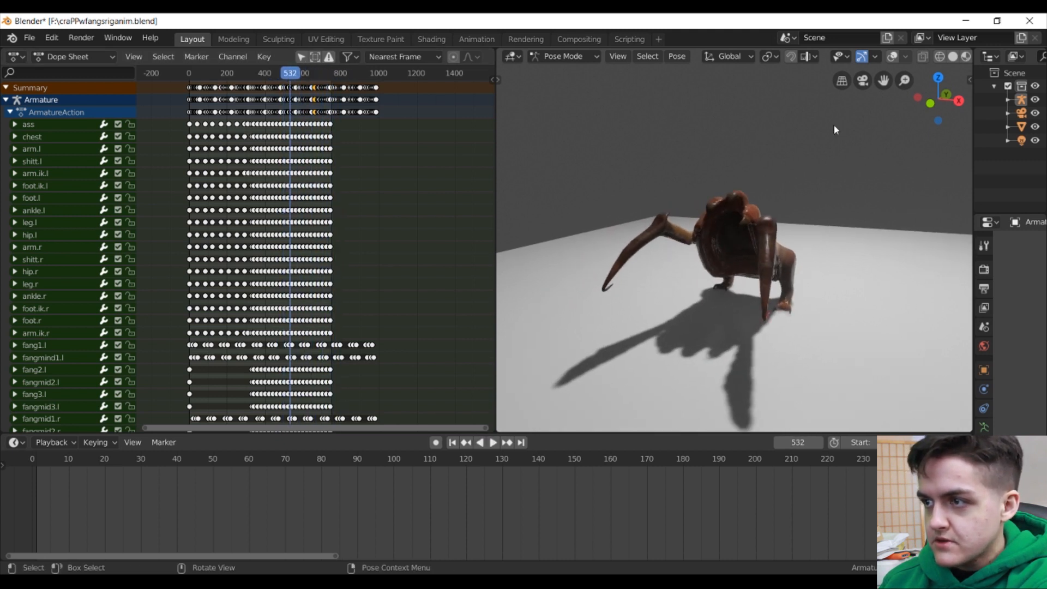
Step: Show the viewport overlays and check the front arm bones from the side between frames 532 and 566
{"action": "left_click", "coordinate": [891, 56]}
{"action": "middle_click_drag", "start_coordinate": [763, 141], "coordinate": [705, 320]}
{"action": "left_click", "coordinate": [686, 270]}
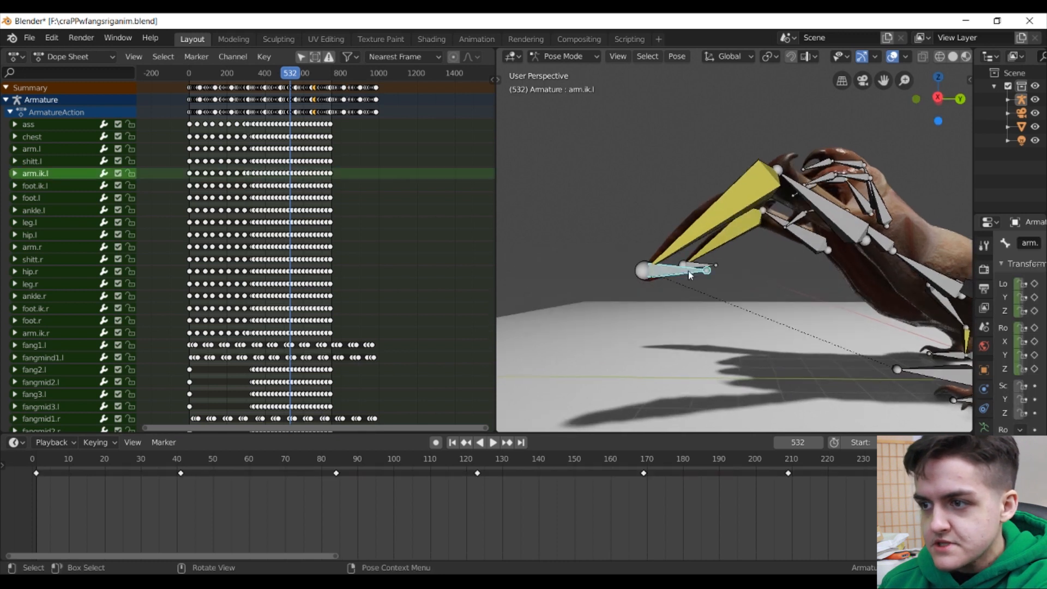
{"action": "left_click", "coordinate": [697, 267]}
{"action": "scroll", "coordinate": [327, 272], "scroll_direction": "up", "scroll_amount": 4}
{"action": "middle_click_drag", "start_coordinate": [354, 322], "coordinate": [319, 307]}
{"action": "scroll", "coordinate": [334, 308], "scroll_direction": "up", "scroll_amount": 3}
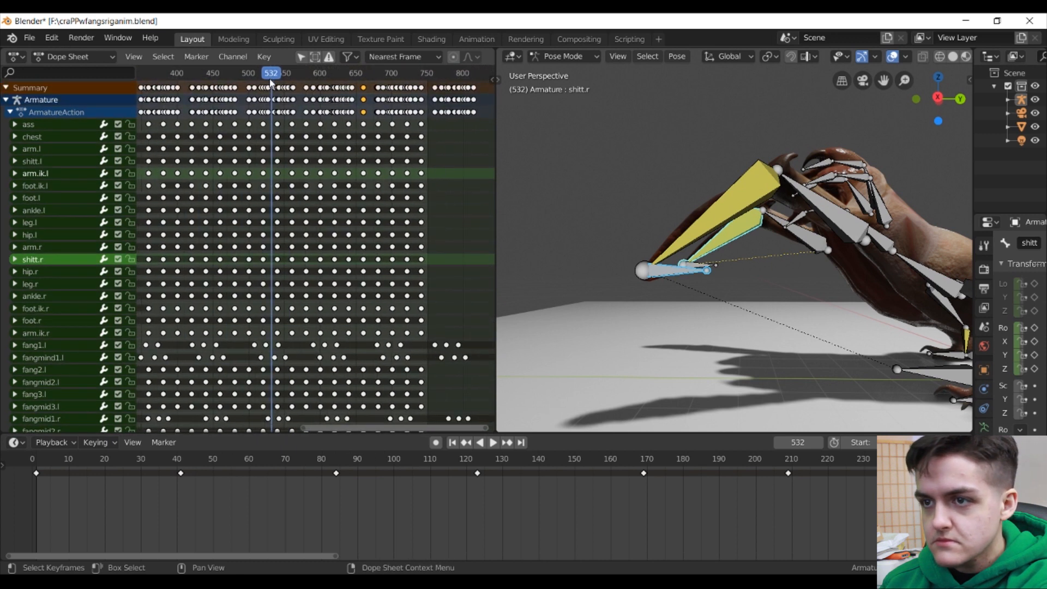
{"action": "key", "text": "space"}
{"action": "left_click_drag", "start_coordinate": [370, 102], "coordinate": [296, 113]}
{"action": "key", "text": "space"}
{"action": "middle_click_drag", "start_coordinate": [752, 272], "coordinate": [763, 276]}
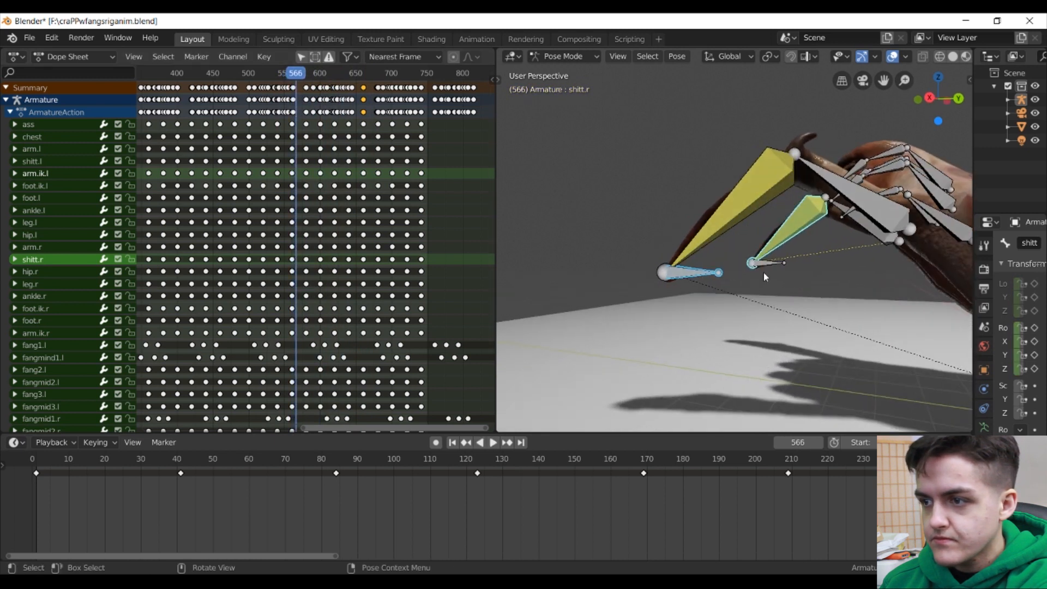
Step: Select the arm.ik.l and arm.ik.r bones and go to frame 600
{"action": "left_click", "coordinate": [719, 272]}
{"action": "left_click", "coordinate": [766, 263], "text": "shift"}
{"action": "middle_click_drag", "start_coordinate": [456, 315], "coordinate": [381, 283]}
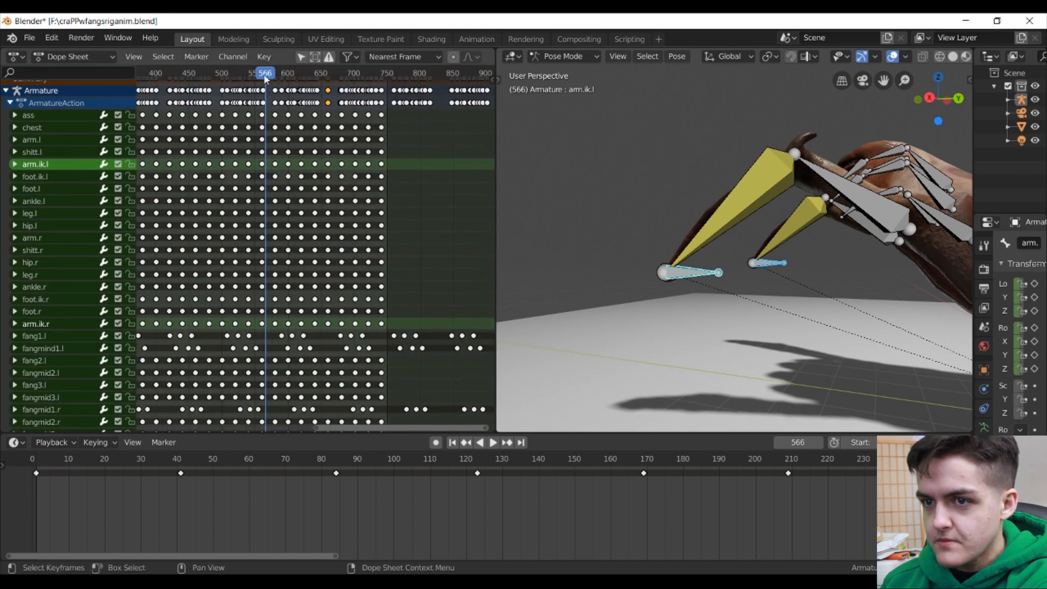
{"action": "key", "text": "space"}
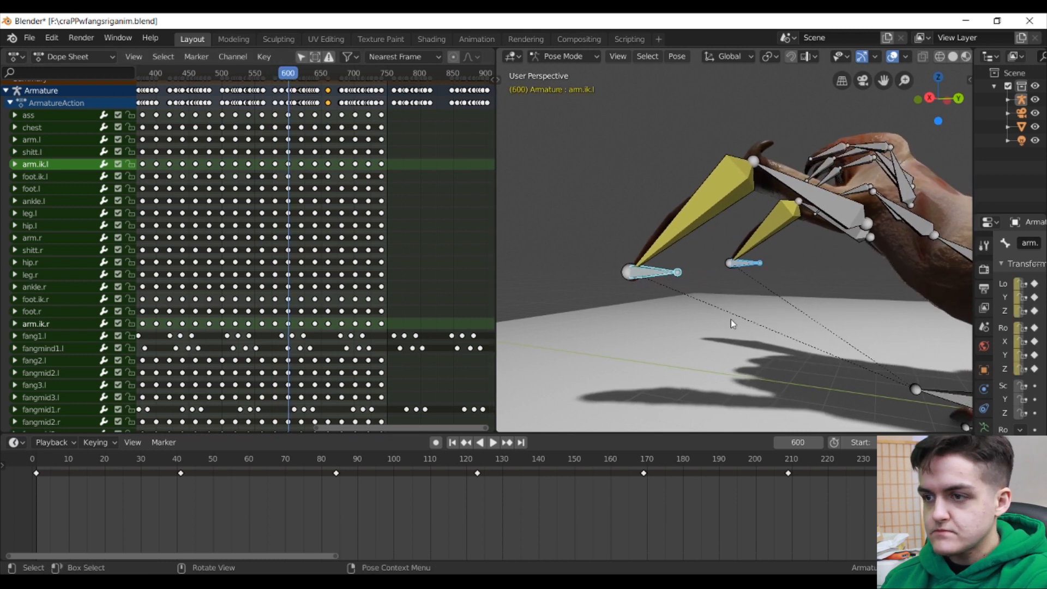
Step: Raise the arm.ik.l and arm.ik.r bones about 0.3 m along global Z at frame 600 and keyframe their location and rotation
{"action": "key", "text": "g"}
{"action": "key", "text": "z"}
{"action": "left_click", "coordinate": [737, 286]}
{"action": "middle_click_drag", "start_coordinate": [732, 279], "coordinate": [753, 286]}
{"action": "key", "text": "g"}
{"action": "key", "text": "z"}
{"action": "left_click", "coordinate": [748, 293]}
{"action": "key", "text": "g"}
{"action": "key", "text": "z"}
{"action": "left_click", "coordinate": [744, 290]}
{"action": "key", "text": "g"}
{"action": "key", "text": "z"}
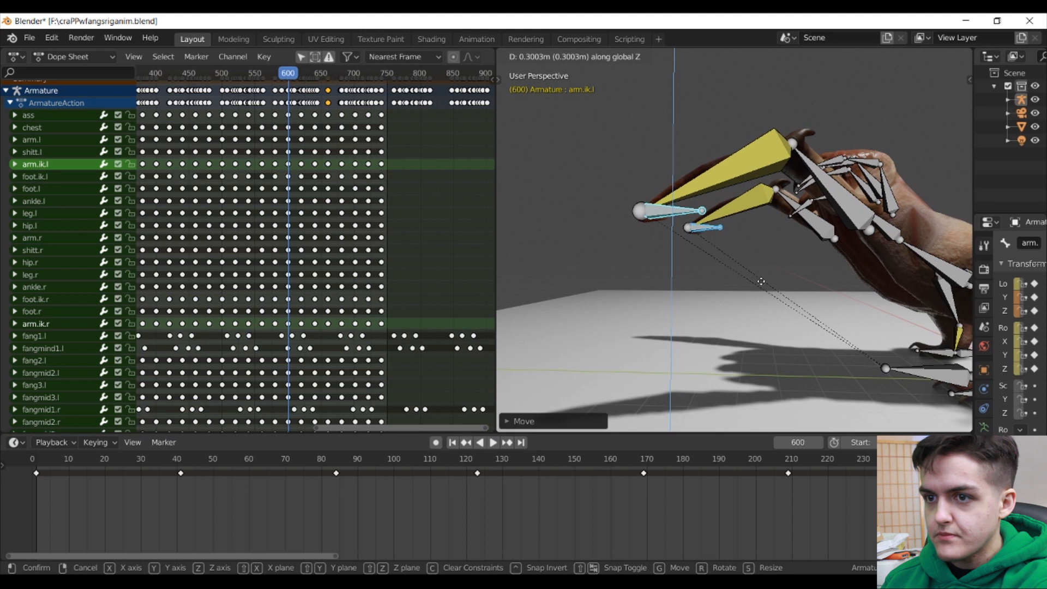
{"action": "left_click", "coordinate": [760, 281]}
{"action": "mouse_move", "coordinate": [754, 243]}
{"action": "middle_mouse_down"}
{"action": "mouse_move", "coordinate": [718, 237]}
{"action": "mouse_move", "coordinate": [735, 249]}
{"action": "middle_mouse_up"}
{"action": "key", "text": "i"}
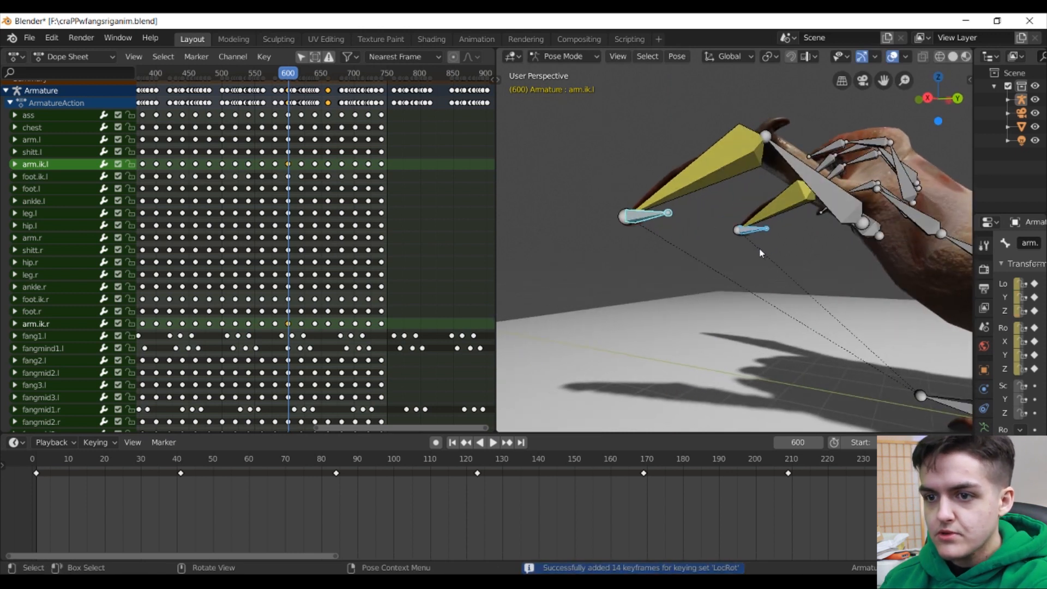
Step: Replay the arm movement between frames 600 and 657 and return to frame 600
{"action": "scroll", "coordinate": [318, 217], "scroll_direction": "up", "scroll_amount": 2}
{"action": "scroll", "coordinate": [346, 230], "scroll_direction": "up", "scroll_amount": 1}
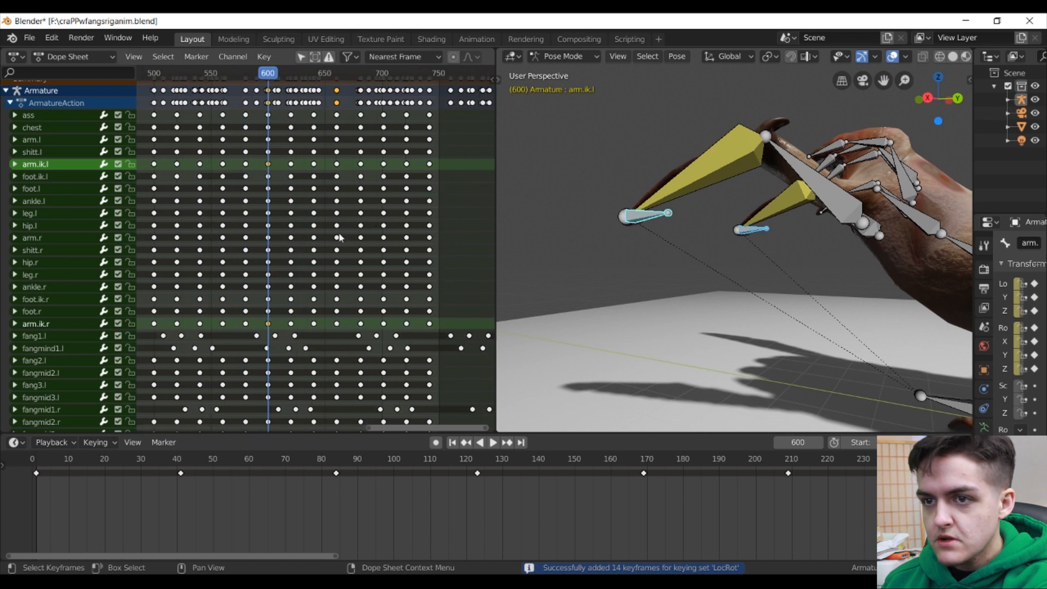
{"action": "key", "text": "space"}
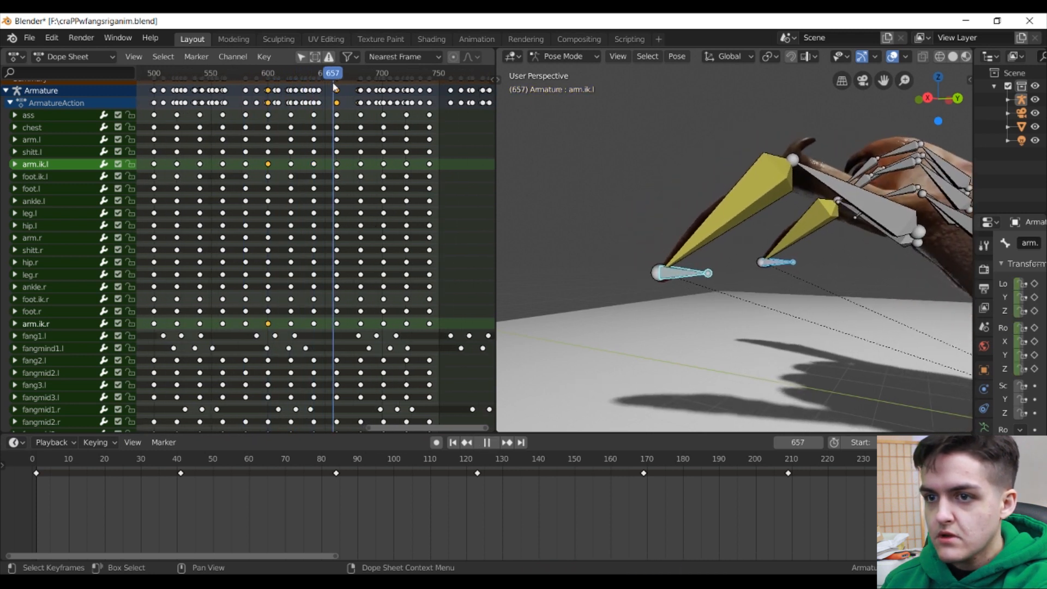
{"action": "key", "text": "space"}
{"action": "key", "text": "alt+a"}
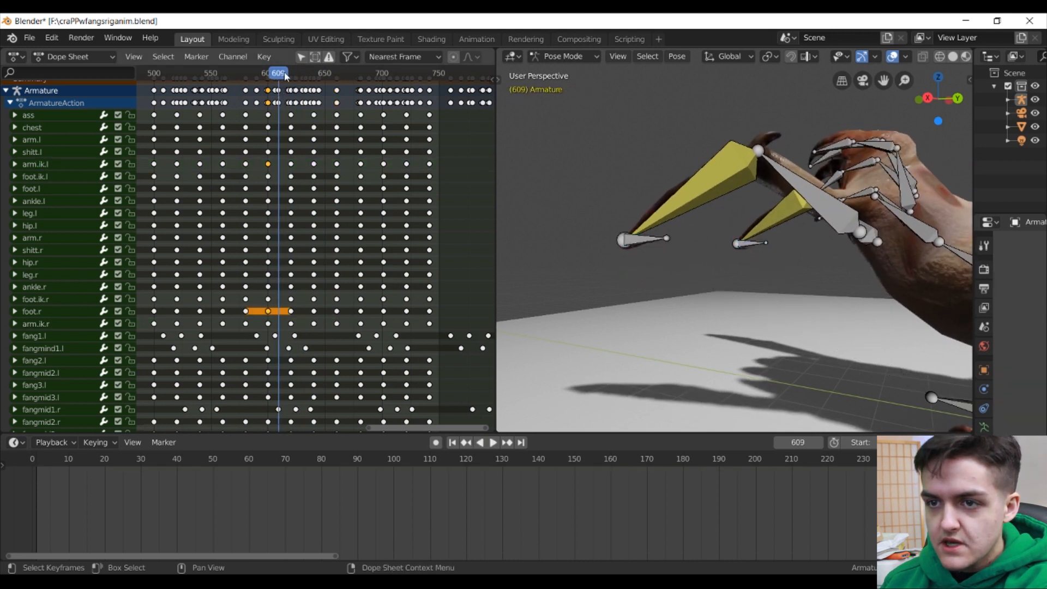
{"action": "left_click", "coordinate": [271, 83]}
{"action": "key", "text": "space"}
{"action": "key", "text": "Left"}
{"action": "key", "text": "Left"}
{"action": "key", "text": "Right"}
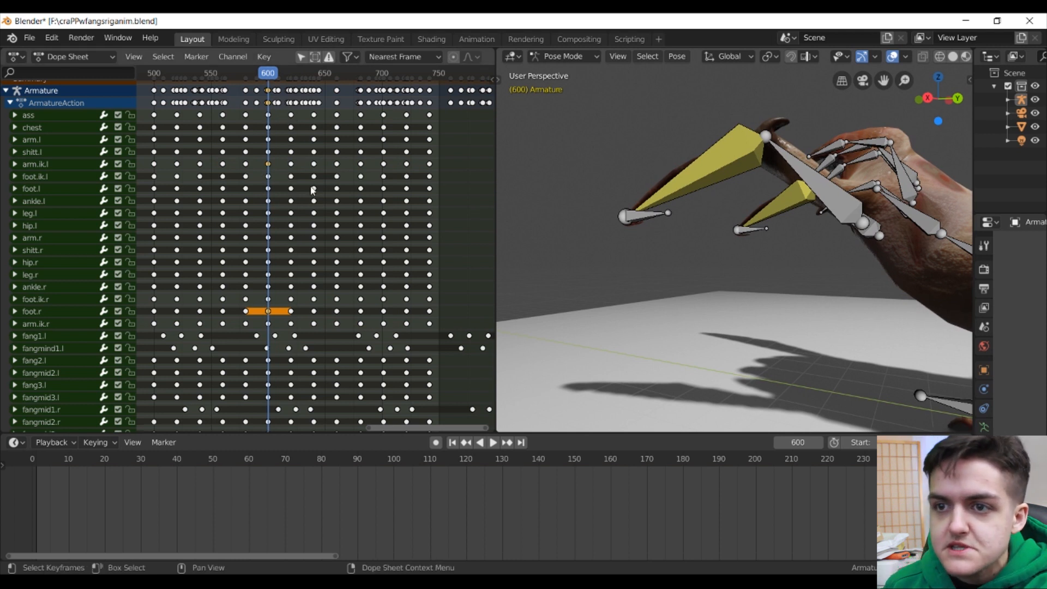
{"action": "scroll", "coordinate": [312, 190], "scroll_direction": "up", "scroll_amount": 3}
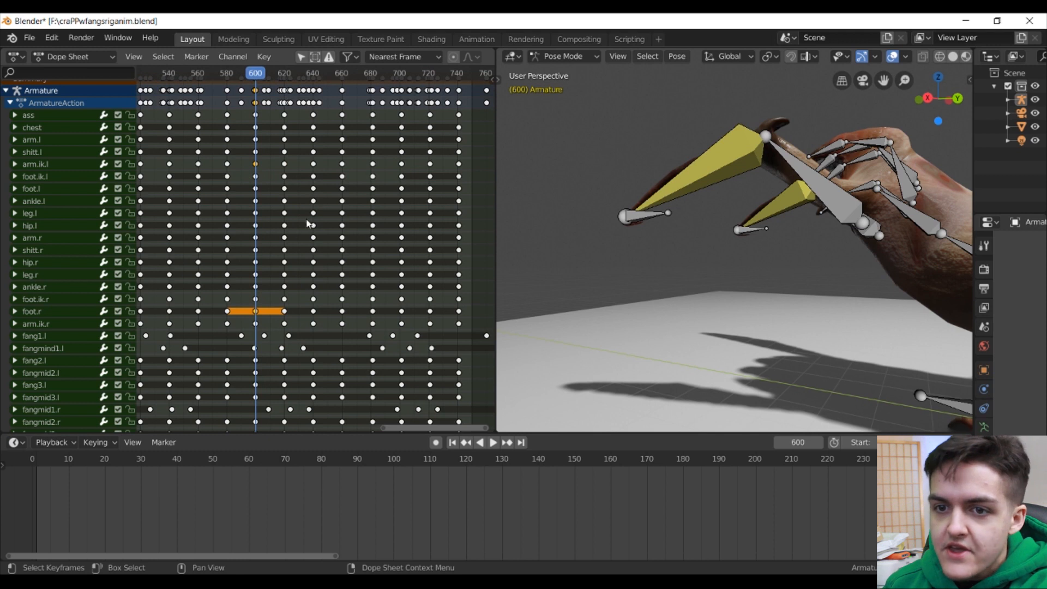
Step: Try placing copies of the selected arm.ik.l and foot.r keyframes about 40 frames further along and replay the arm movement
{"action": "left_click", "coordinate": [659, 213]}
{"action": "left_click", "coordinate": [762, 234], "text": "shift"}
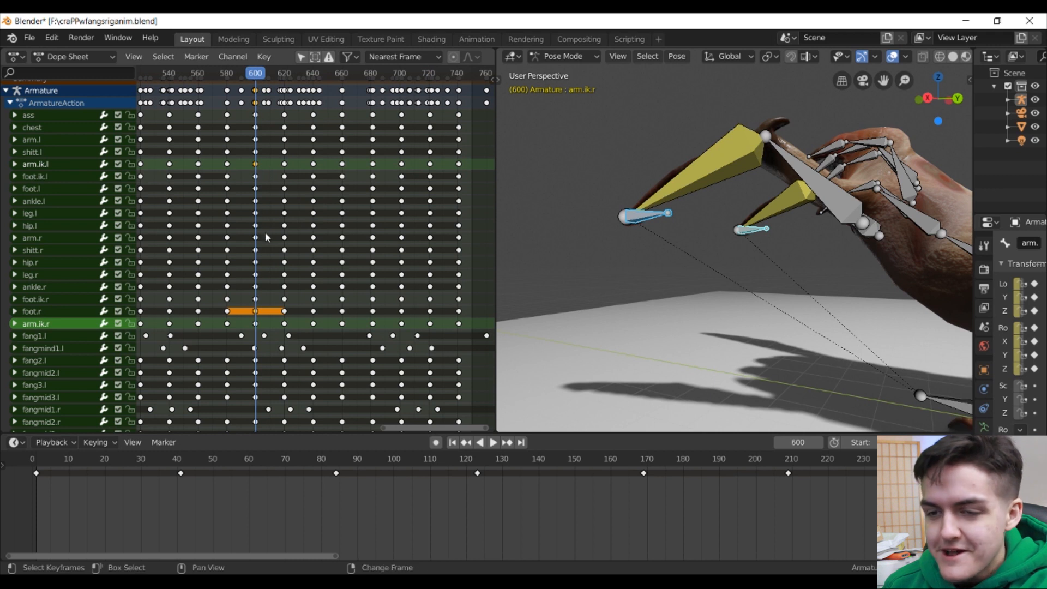
{"action": "key", "text": "g"}
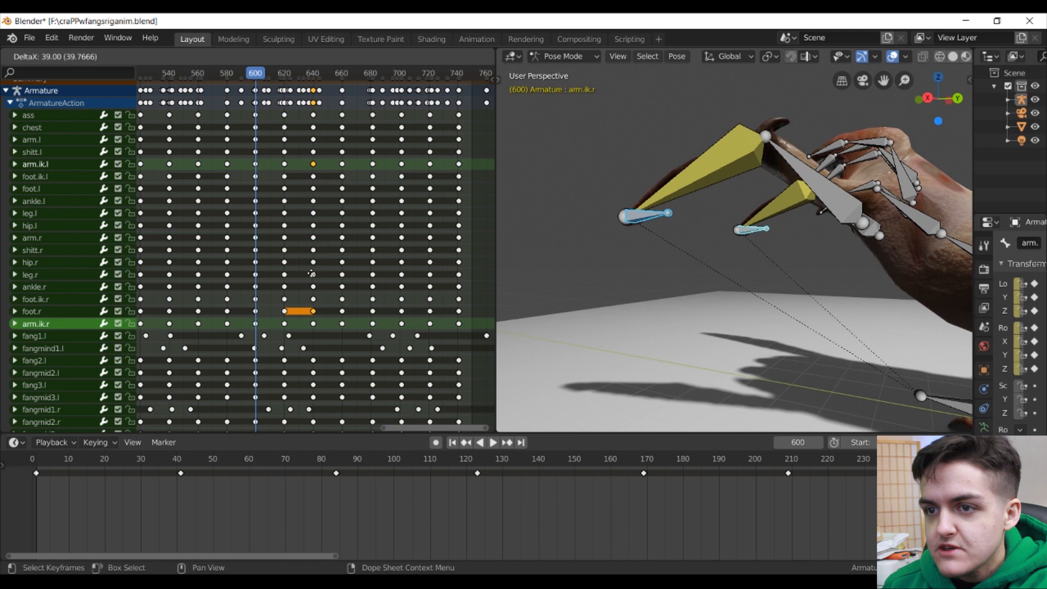
{"action": "left_click", "coordinate": [309, 275]}
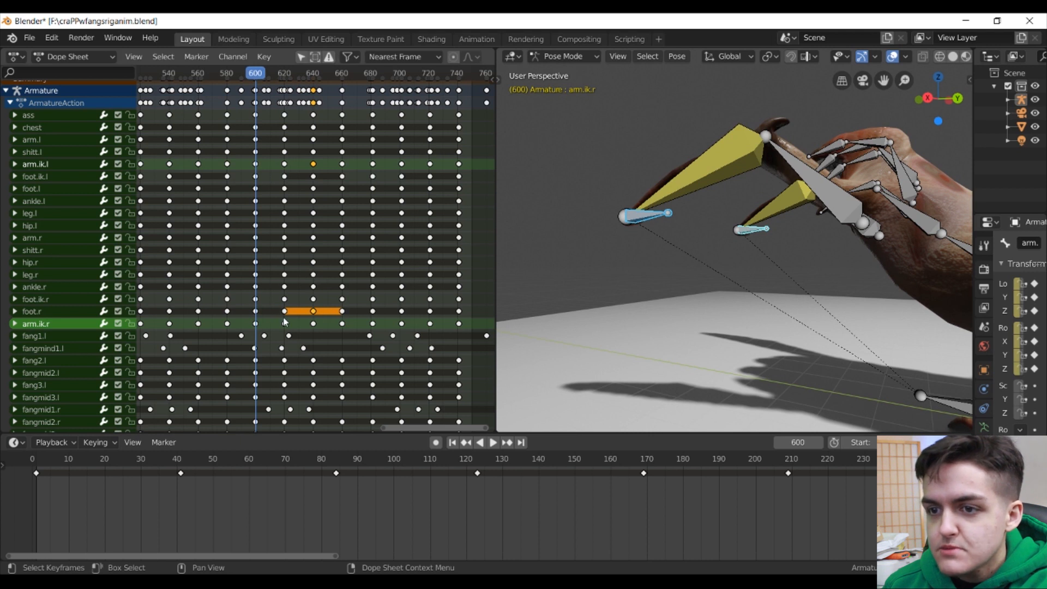
{"action": "key", "text": "space"}
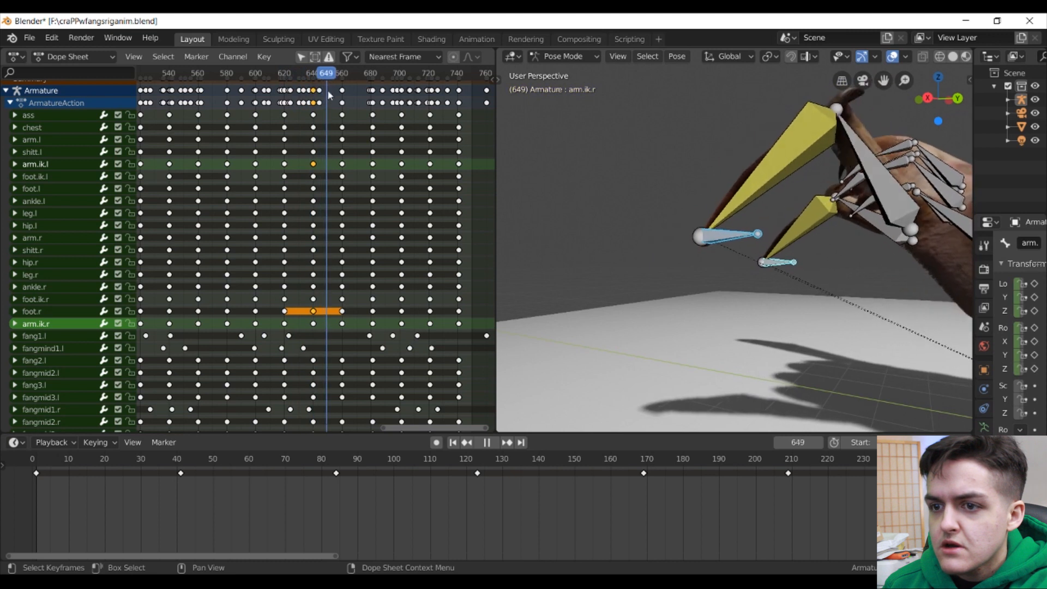
{"action": "key", "text": "Escape"}
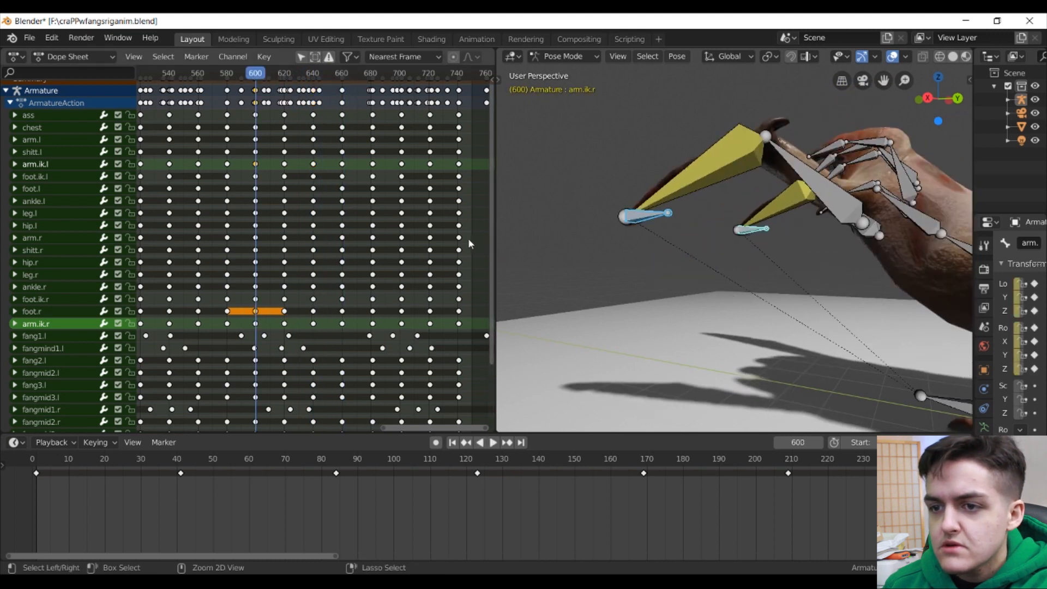
Step: Place copies of the arm.ik.l and arm.ik.r keyframes from frame 600 at frame 640
{"action": "left_click", "coordinate": [751, 232]}
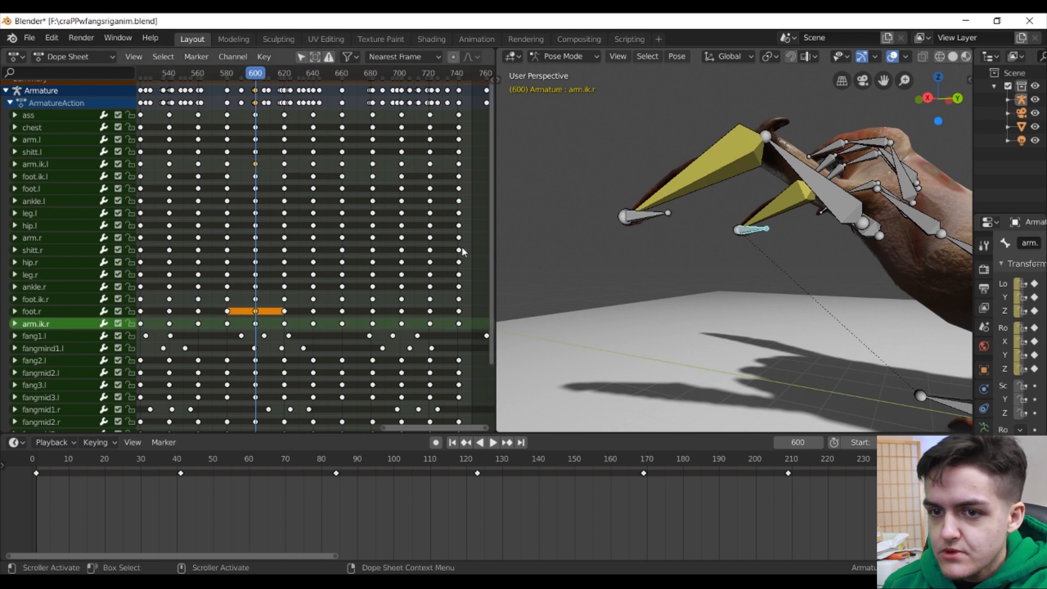
{"action": "left_click", "coordinate": [256, 330]}
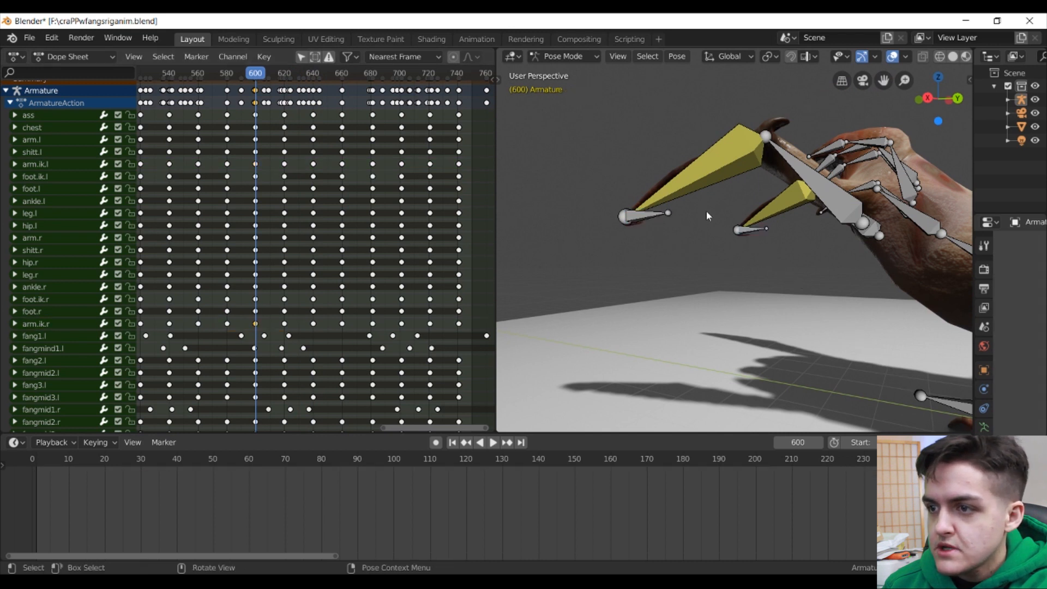
{"action": "left_click", "coordinate": [656, 218]}
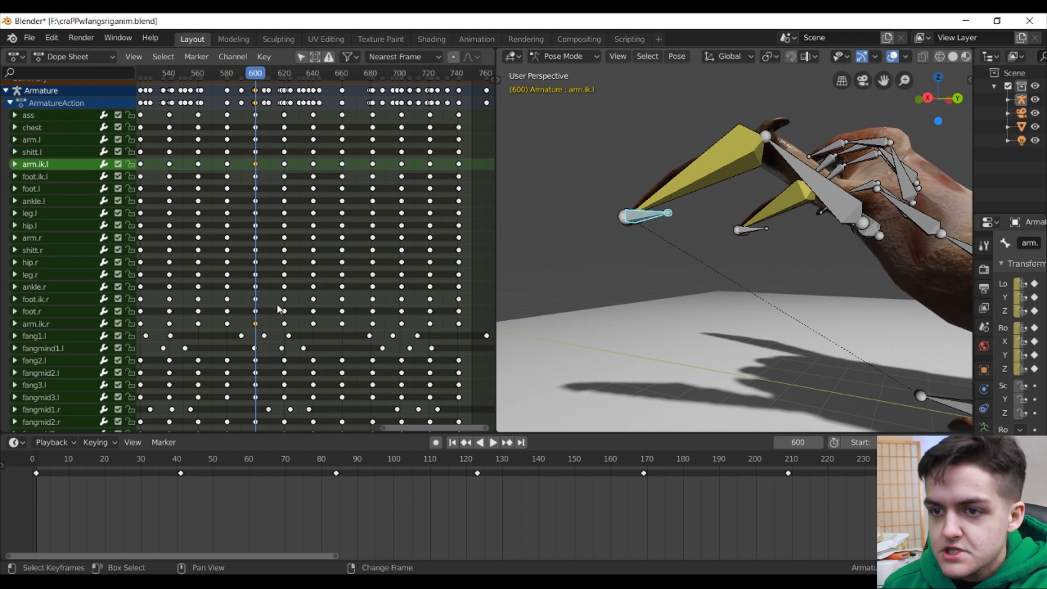
{"action": "key", "text": "g"}
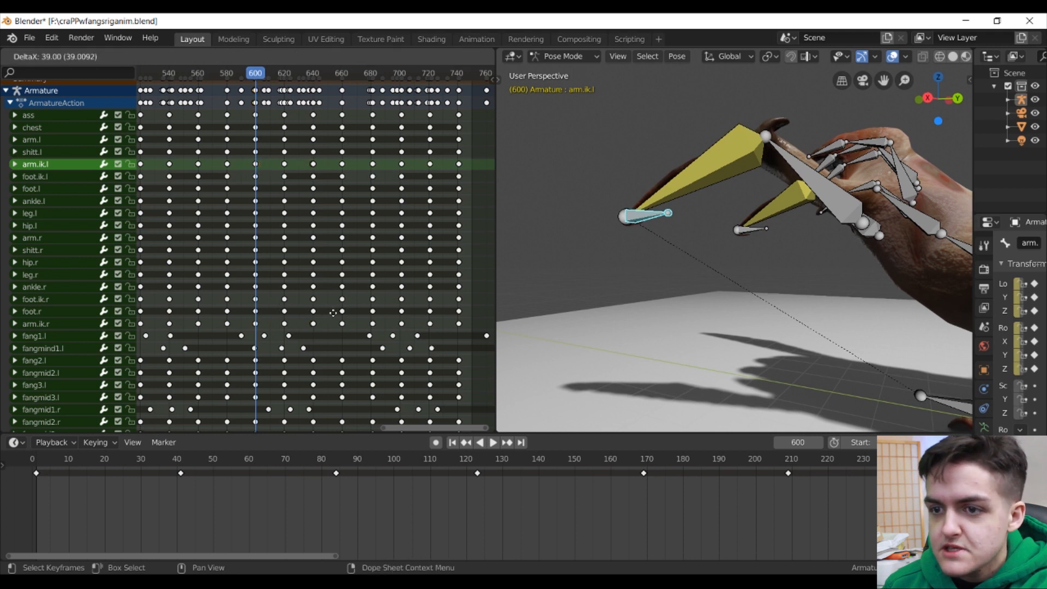
{"action": "left_click", "coordinate": [335, 313]}
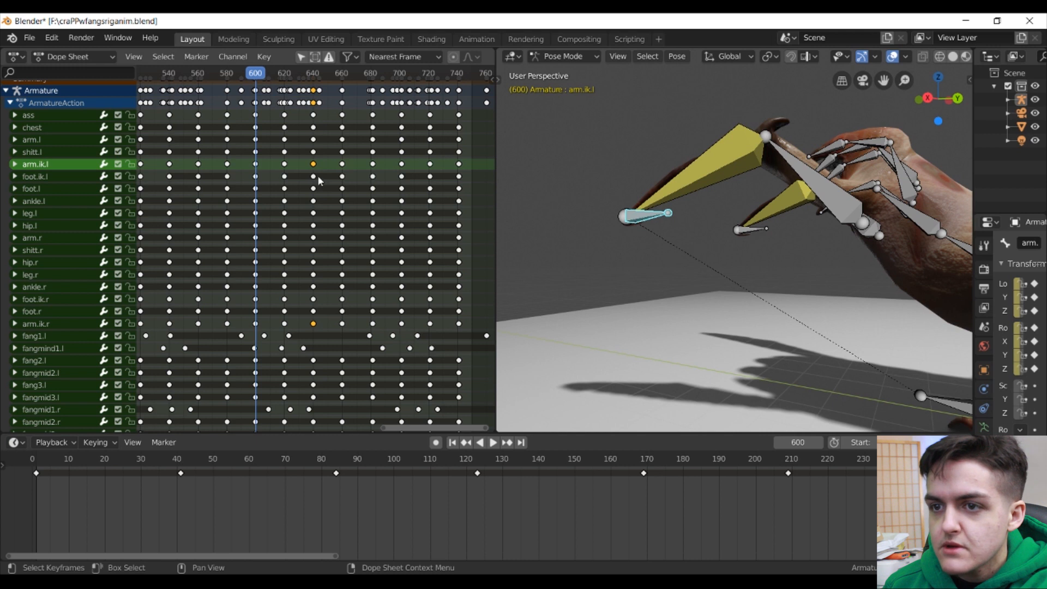
Step: At frame 640, move arm.ik.l and arm.ik.r about -2.06 m along global Y and keyframe their location and rotation
{"action": "key", "text": "space"}
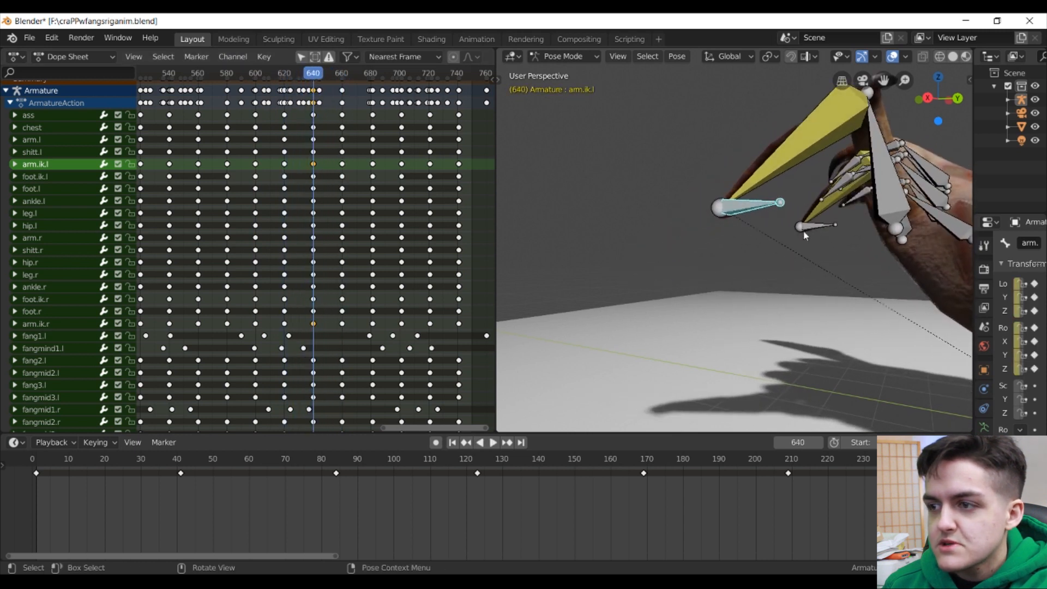
{"action": "left_click", "coordinate": [817, 228]}
{"action": "key", "text": "g"}
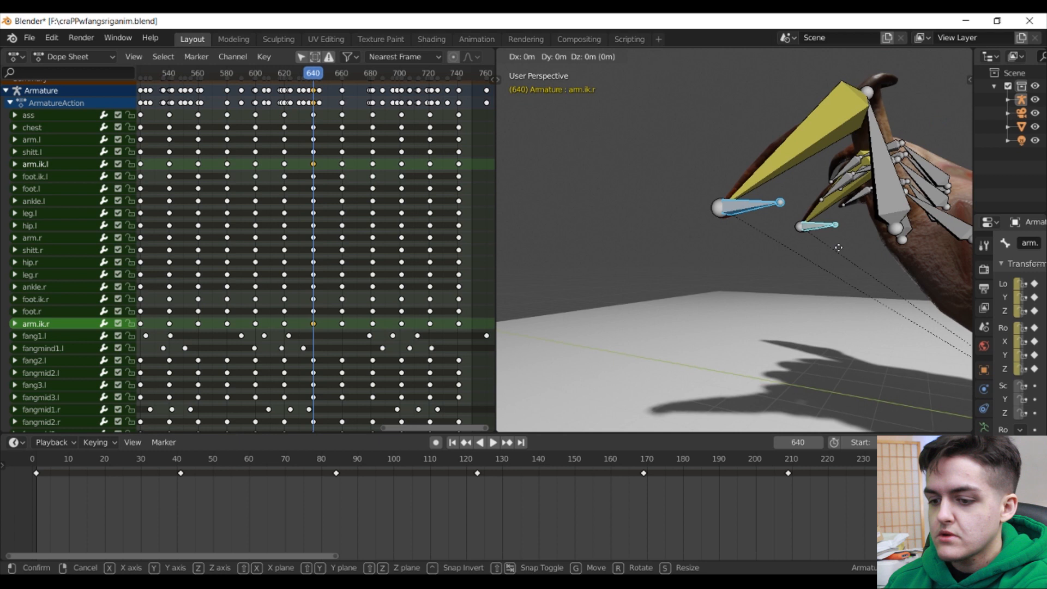
{"action": "key", "text": "y"}
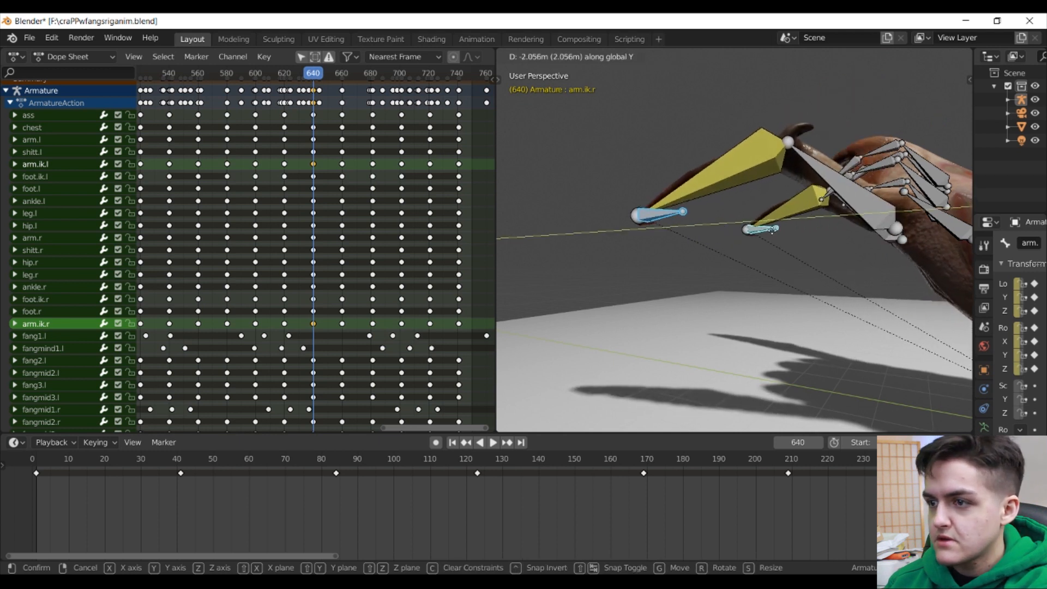
{"action": "left_click", "coordinate": [772, 231]}
{"action": "key", "text": "i"}
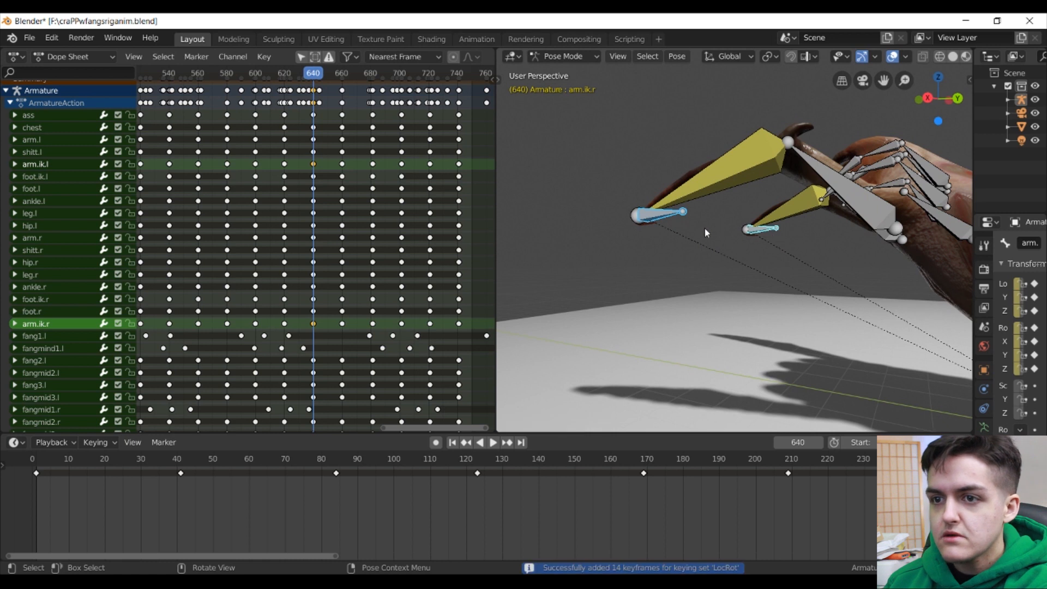
Step: Replay the arm movement from frame 600 through the next strides, viewing the arms from a slightly different angle
{"action": "key", "text": "shift+ctrl+space"}
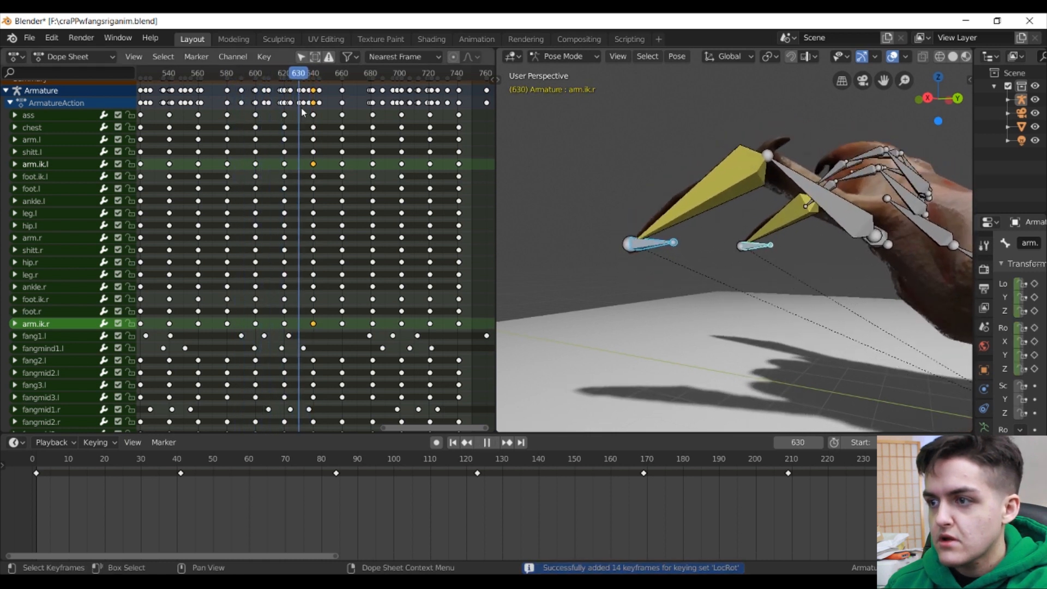
{"action": "left_click_drag", "start_coordinate": [344, 127], "coordinate": [256, 133]}
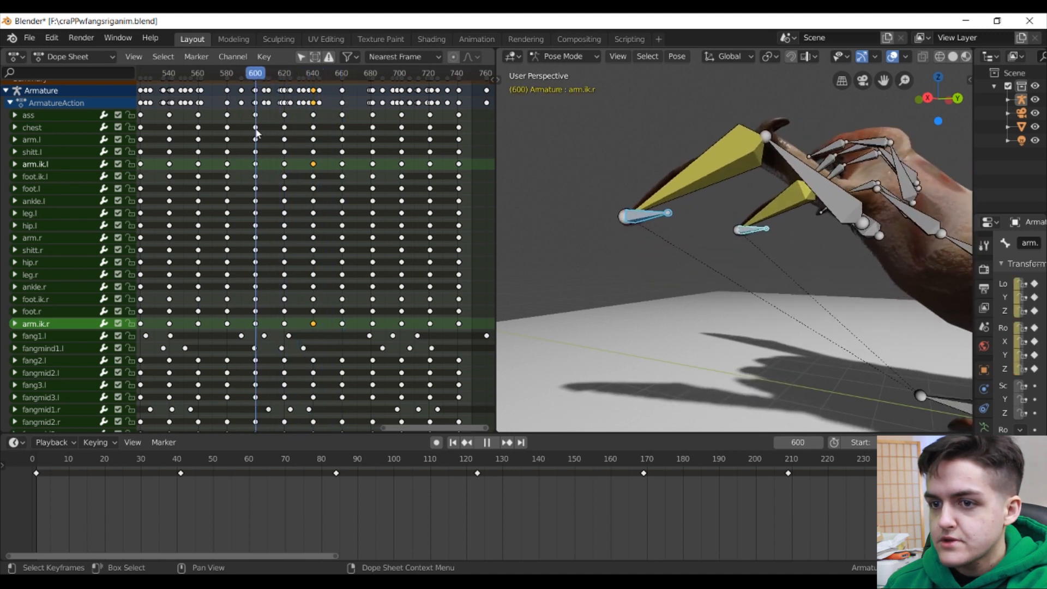
{"action": "left_click", "coordinate": [255, 163]}
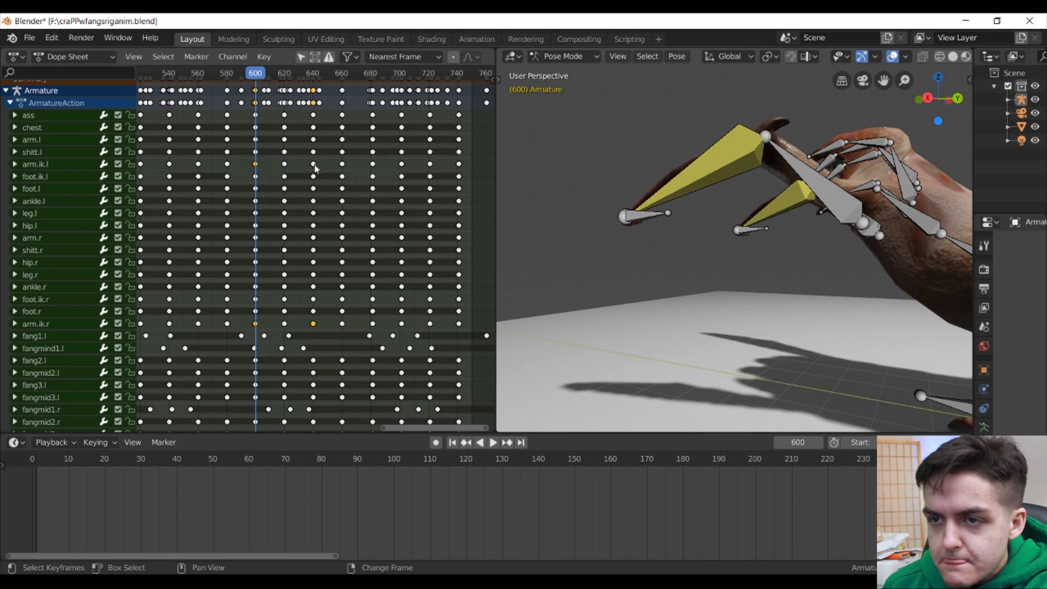
{"action": "key", "text": "space"}
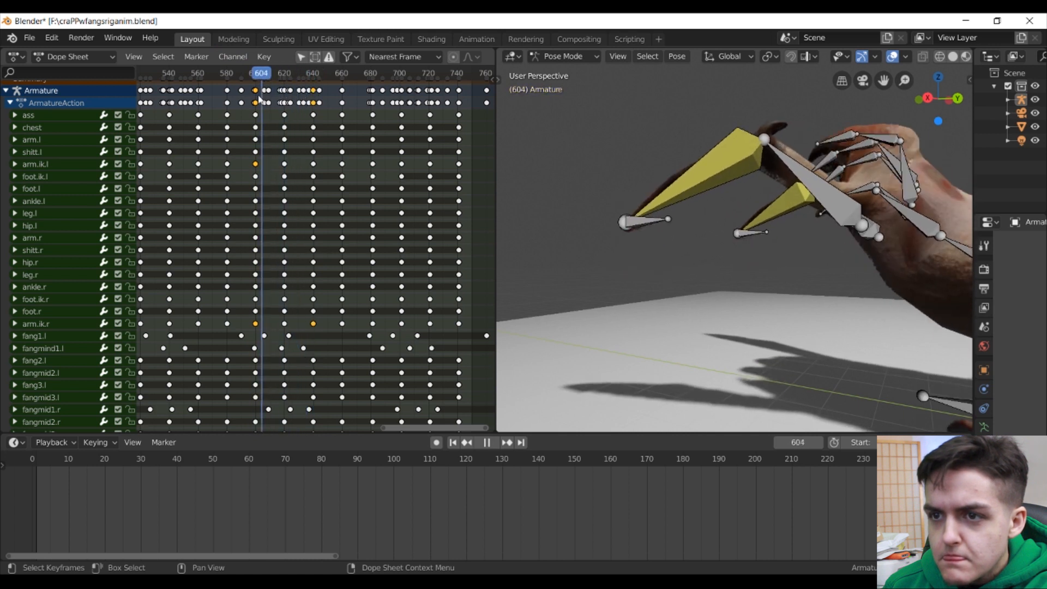
{"action": "key", "text": "Escape"}
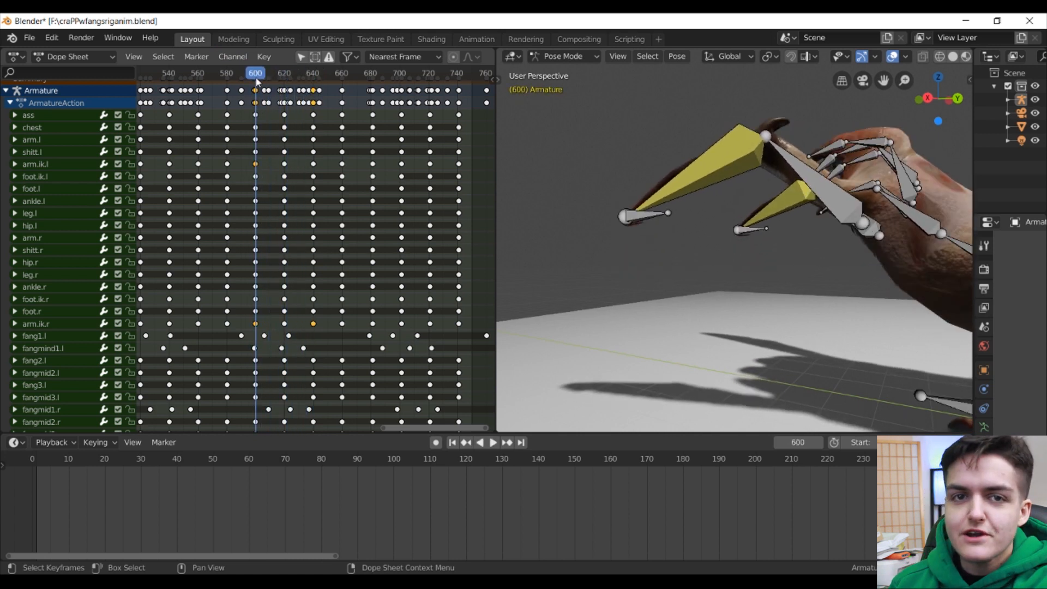
{"action": "middle_click_drag", "start_coordinate": [776, 206], "coordinate": [753, 222]}
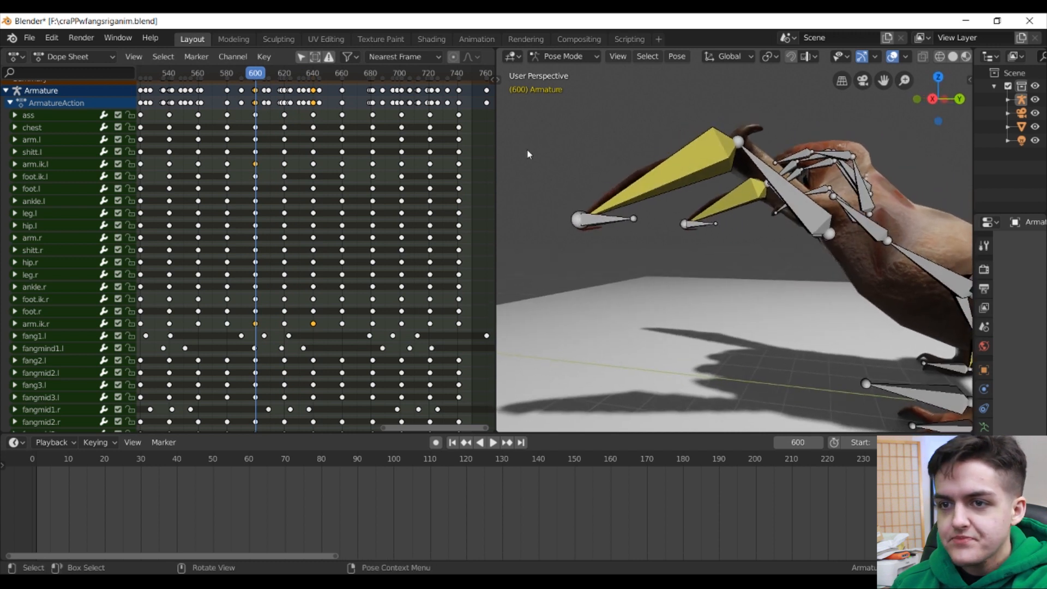
{"action": "key", "text": "space"}
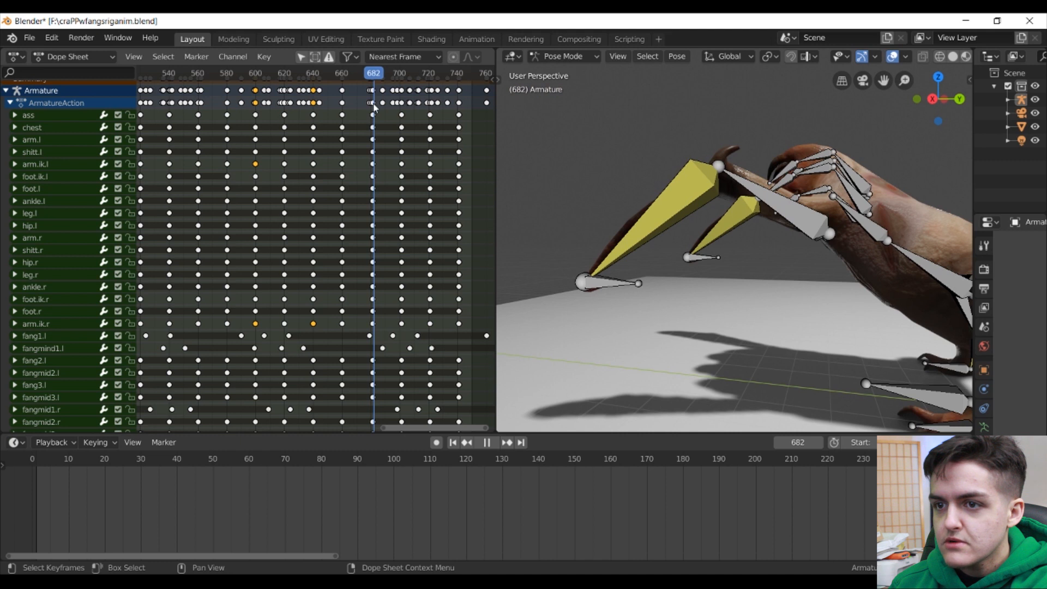
Step: At frame 681, raise the arm.ik.l and arm.ik.r bones along global Z and keyframe their location and rotation
{"action": "left_click_drag", "start_coordinate": [374, 103], "coordinate": [372, 105]}
{"action": "key", "text": "Right"}
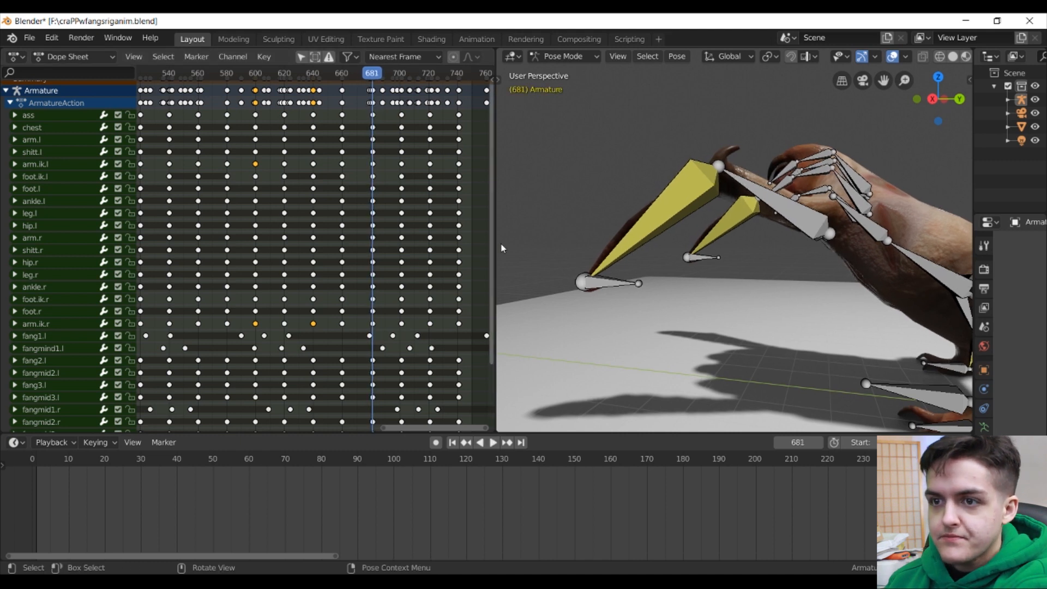
{"action": "left_click", "coordinate": [627, 284]}
{"action": "left_click", "coordinate": [714, 260], "text": "shift"}
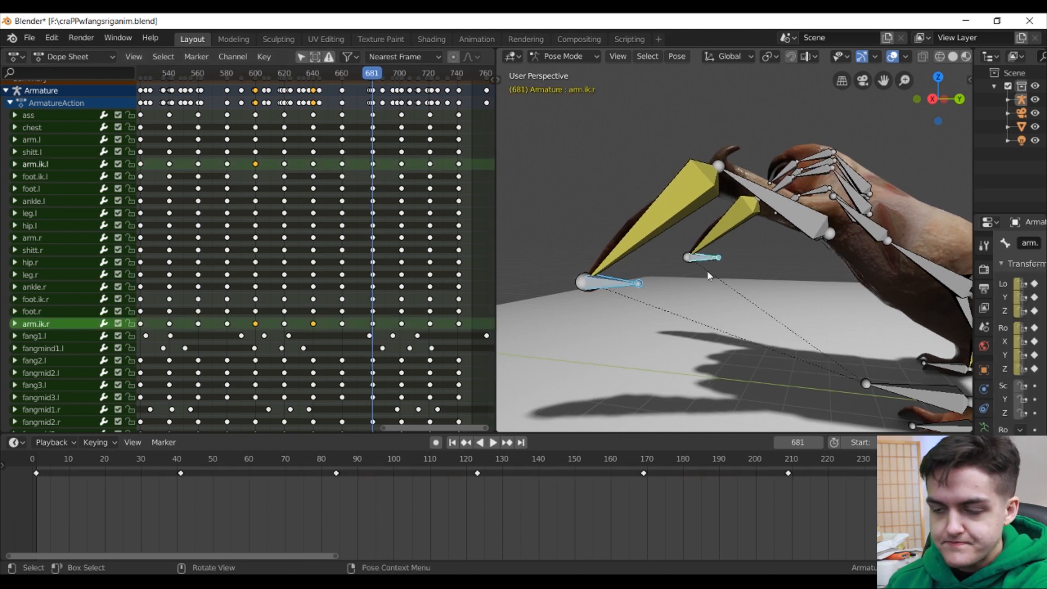
{"action": "key", "text": "g"}
{"action": "key", "text": "z"}
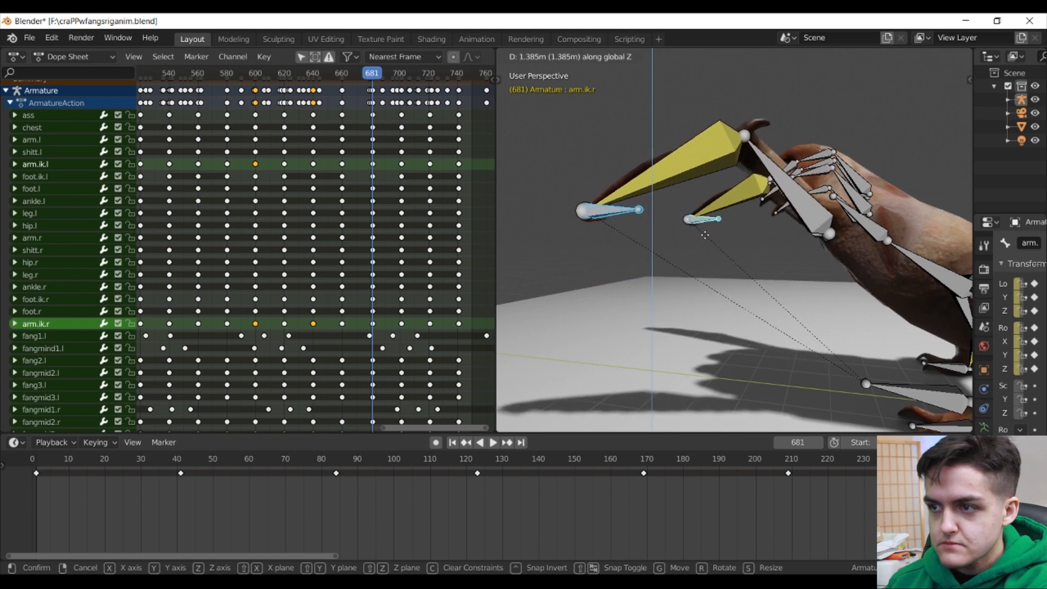
{"action": "left_click", "coordinate": [706, 243]}
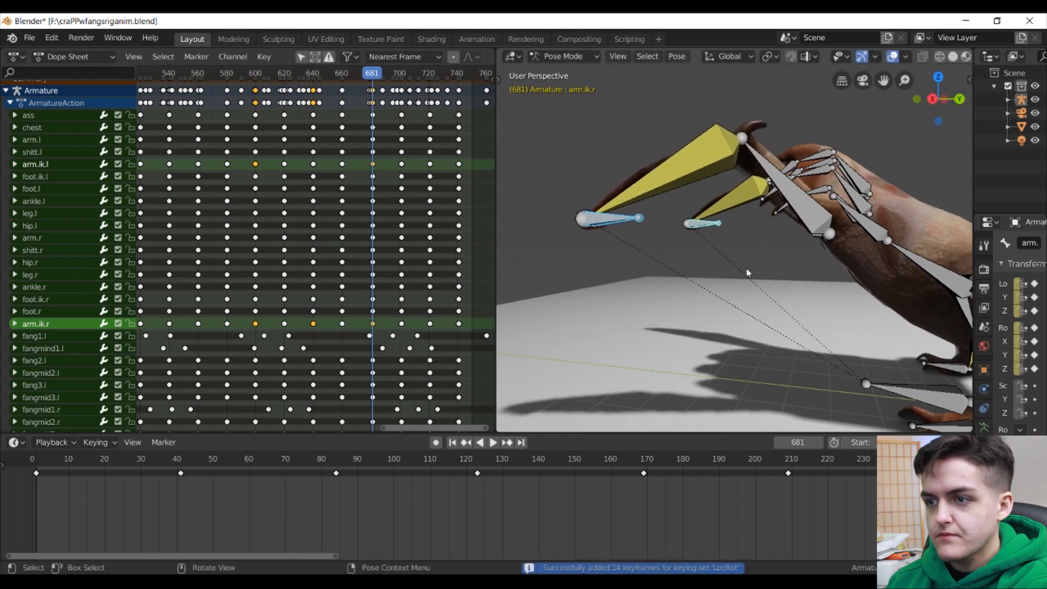
Step: At frame 721, raise the arm.ik.l and arm.ik.r bones along global Z and keyframe the raised pose
{"action": "key", "text": "space"}
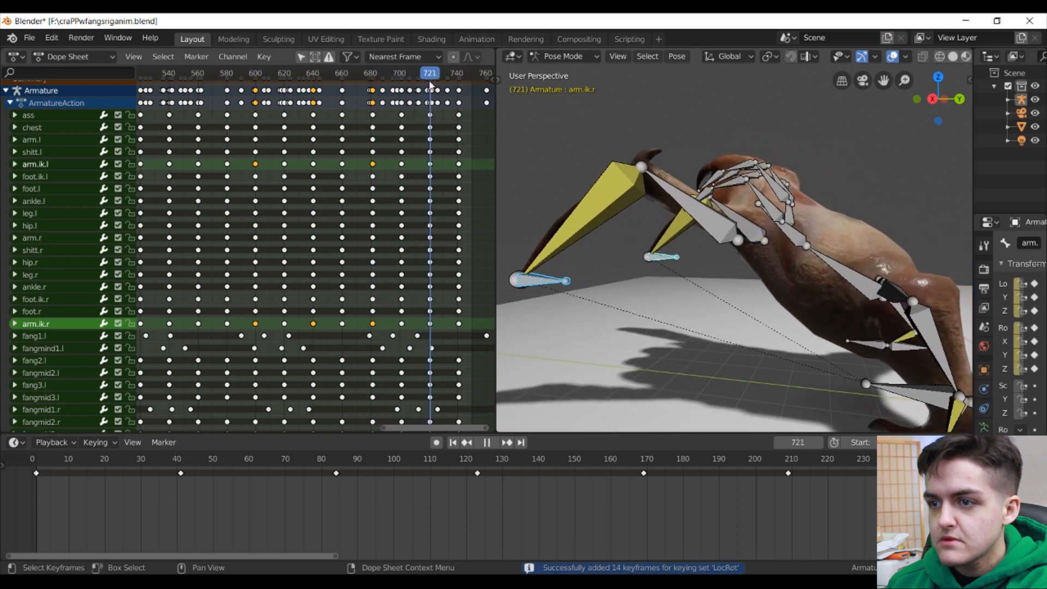
{"action": "key", "text": "g"}
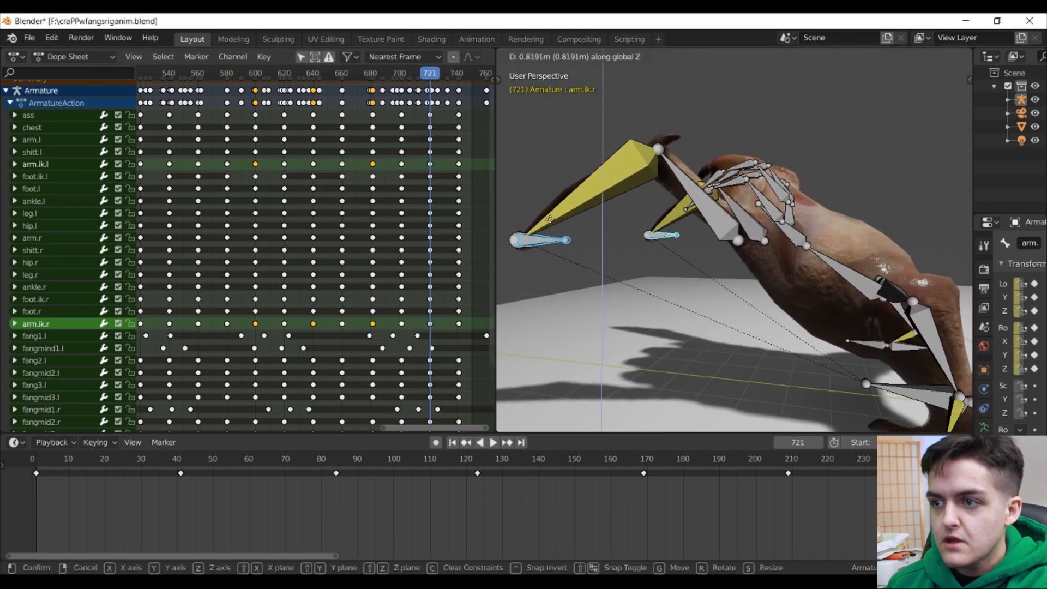
{"action": "left_click", "coordinate": [558, 203]}
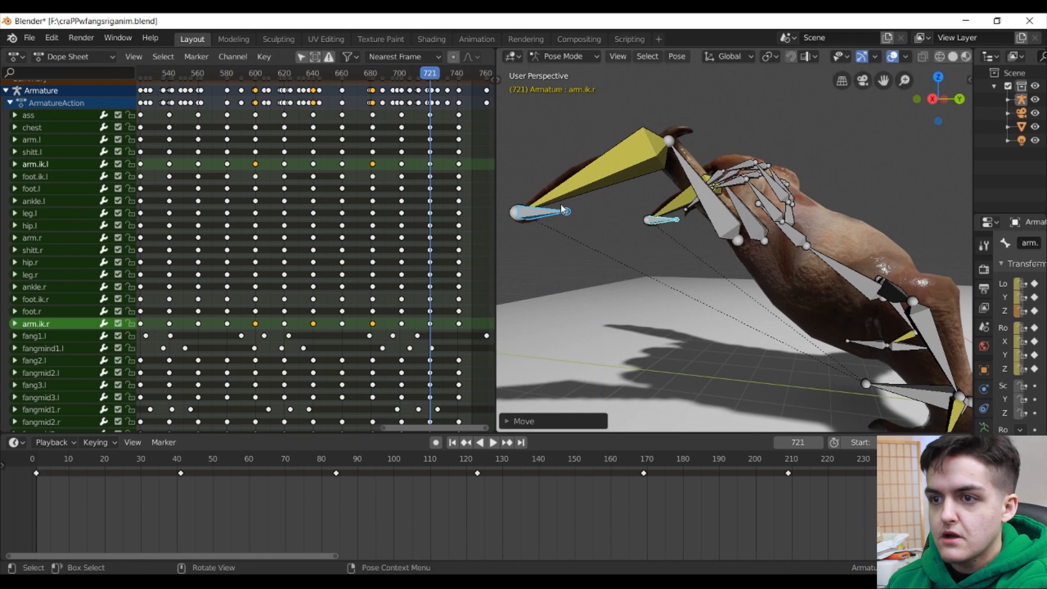
Step: Replay the last stride, then lower arm.ik.l and arm.ik.r about 0.5 m along global Z at frame 721 and keyframe them again
{"action": "key", "text": "space"}
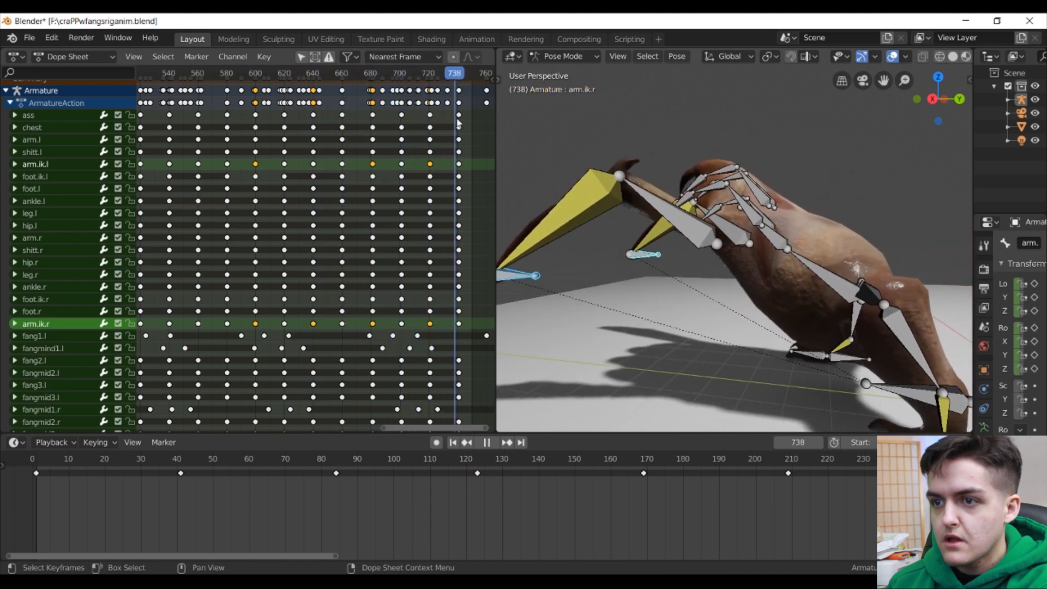
{"action": "left_click_drag", "start_coordinate": [458, 73], "coordinate": [430, 74]}
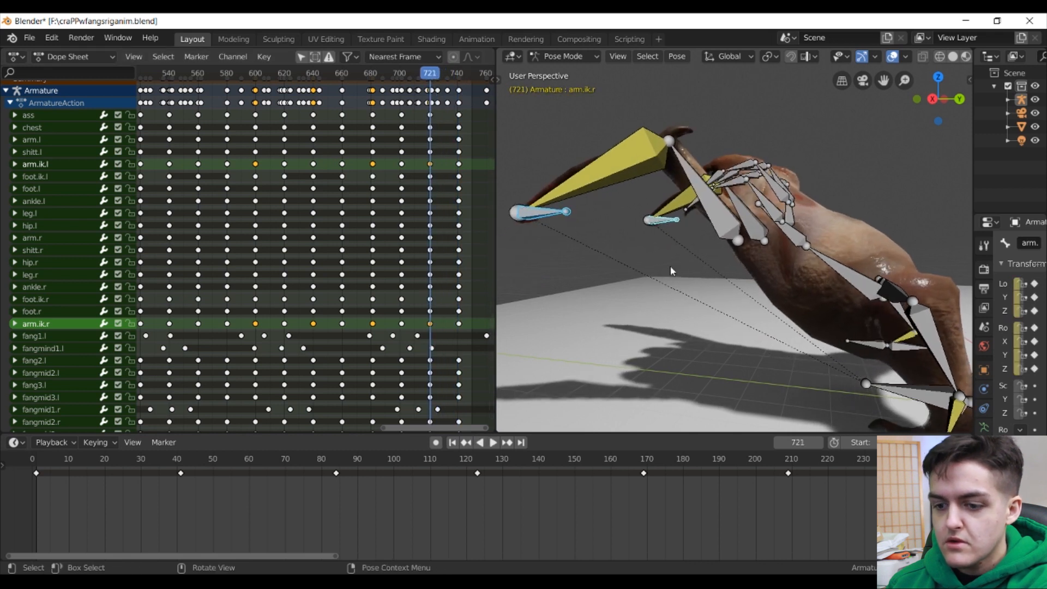
{"action": "key", "text": "g"}
{"action": "key", "text": "z"}
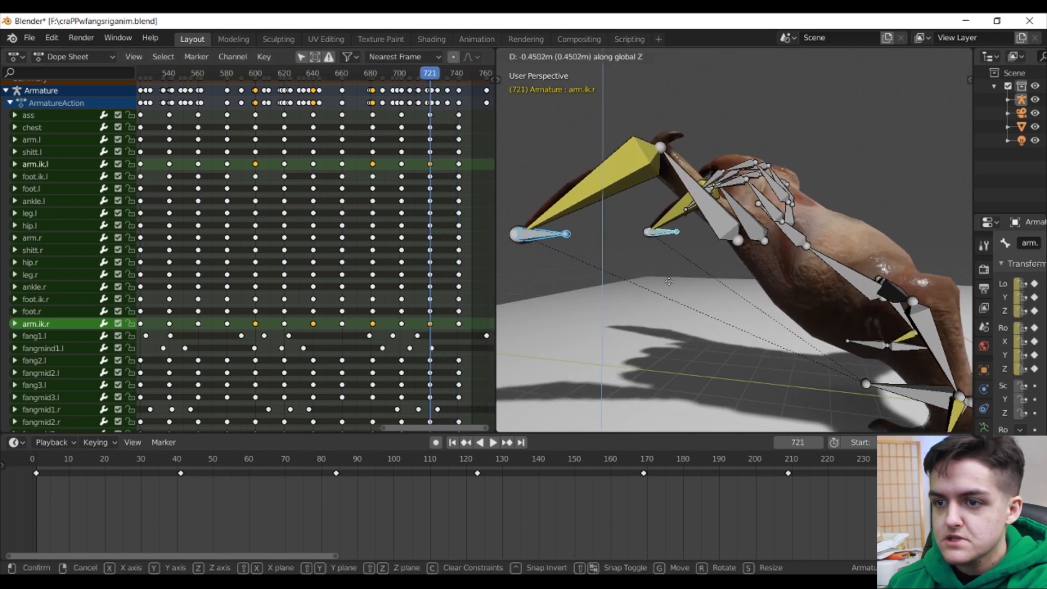
{"action": "left_click", "coordinate": [671, 283]}
Step: Hide the viewport overlays and replay the walk up to about frame 731, viewing the whole creature from the front side
{"action": "left_click", "coordinate": [317, 73]}
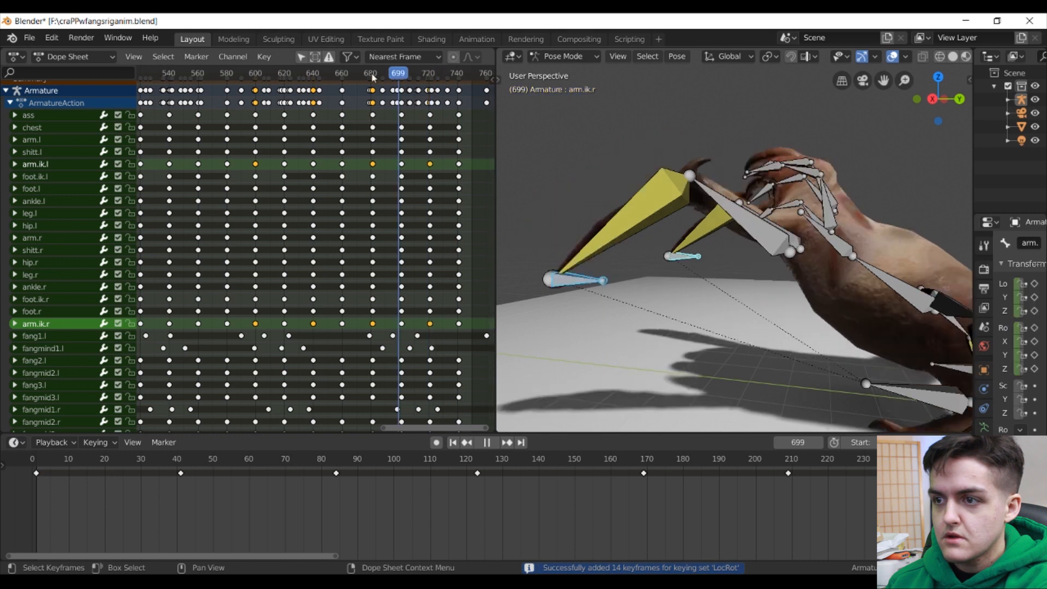
{"action": "scroll", "coordinate": [798, 245], "scroll_direction": "down", "scroll_amount": 5}
{"action": "middle_click_drag", "start_coordinate": [791, 246], "coordinate": [774, 247]}
{"action": "left_click", "coordinate": [892, 56]}
{"action": "middle_click_drag", "start_coordinate": [744, 122], "coordinate": [599, 97]}
{"action": "left_click_drag", "start_coordinate": [299, 75], "coordinate": [293, 74]}
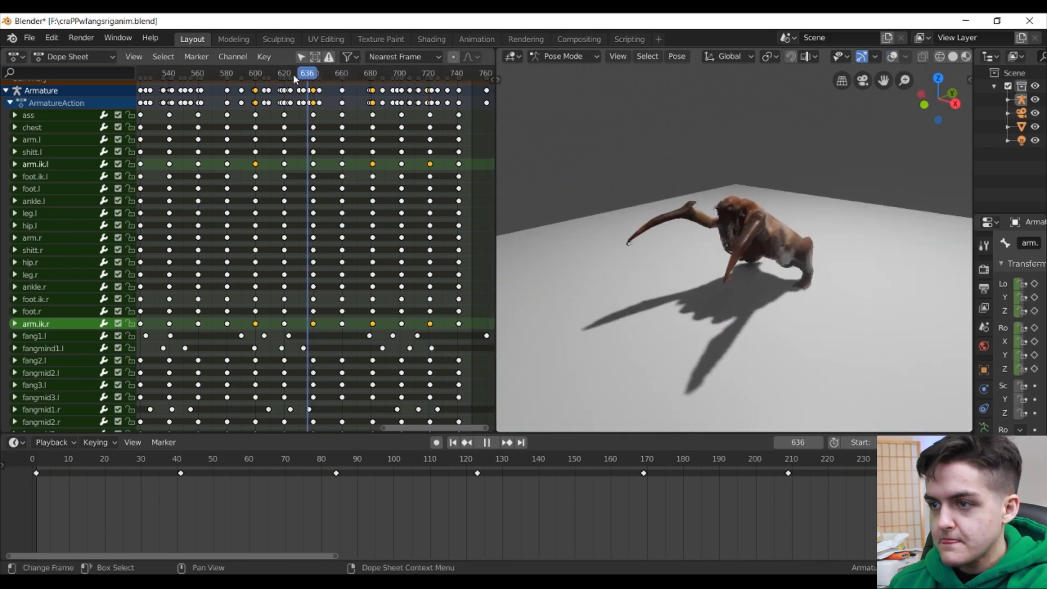
{"action": "key", "text": "space"}
{"action": "middle_click_drag", "start_coordinate": [691, 308], "coordinate": [718, 316]}
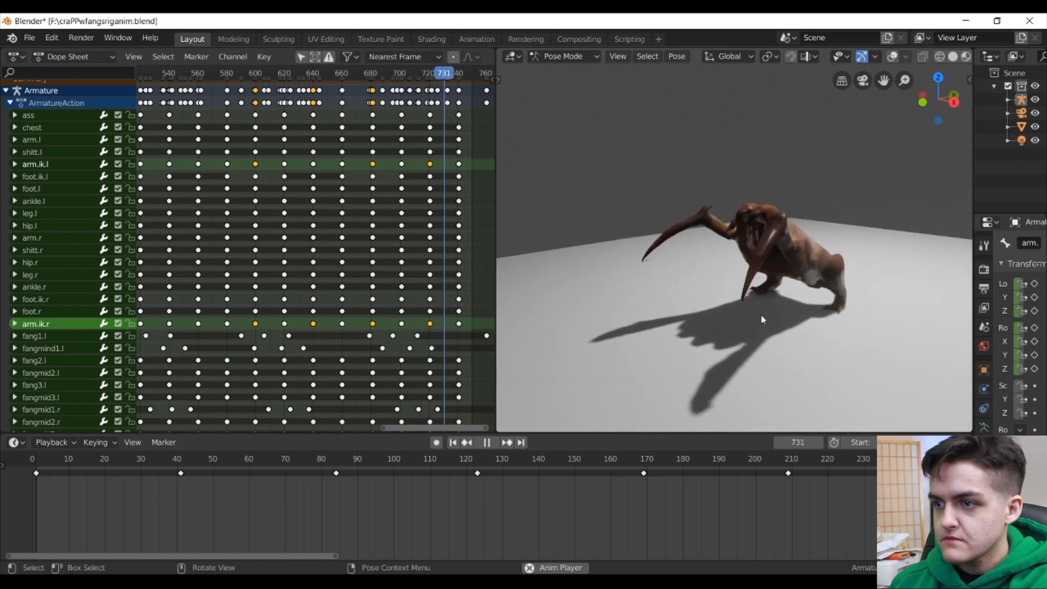
{"action": "key", "text": "Escape"}
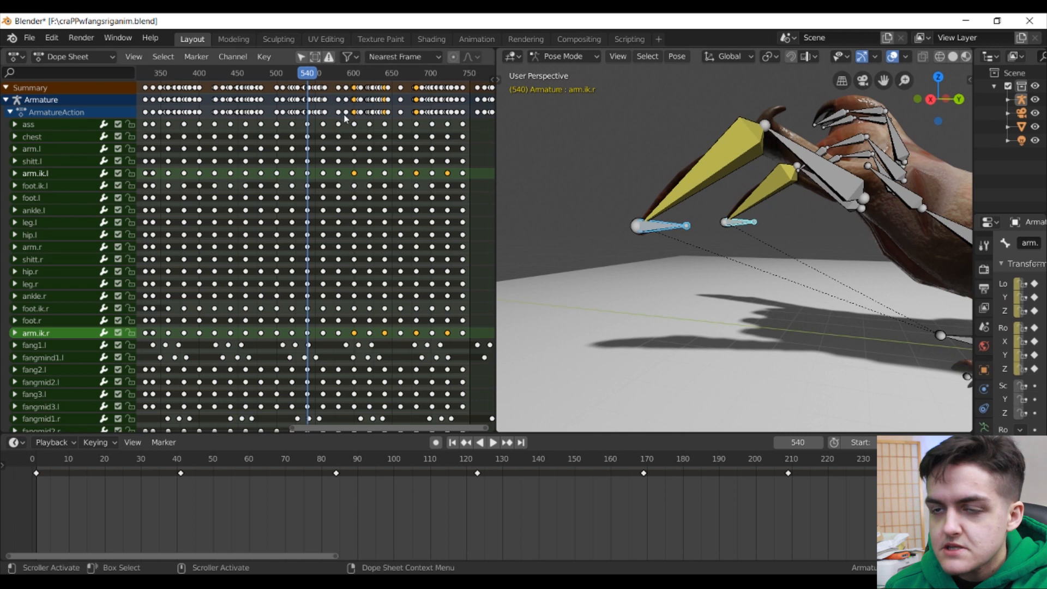
Step: At frame 360, raise the arm.ik.l and arm.ik.r bones along global Z and keyframe their location and rotation
{"action": "key", "text": "shift+ctrl+space"}
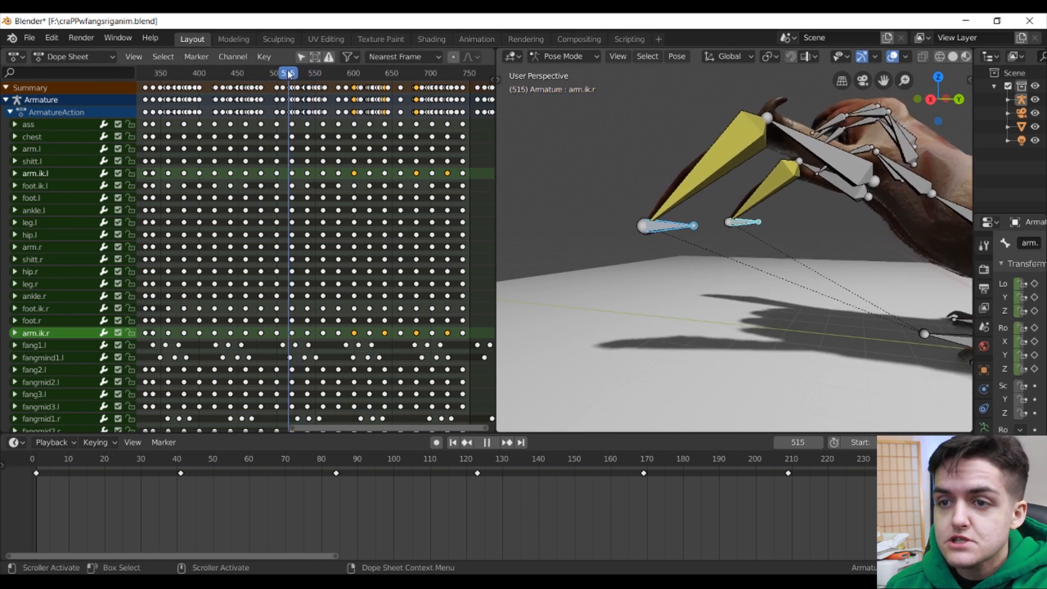
{"action": "left_click_drag", "start_coordinate": [287, 75], "coordinate": [298, 78]}
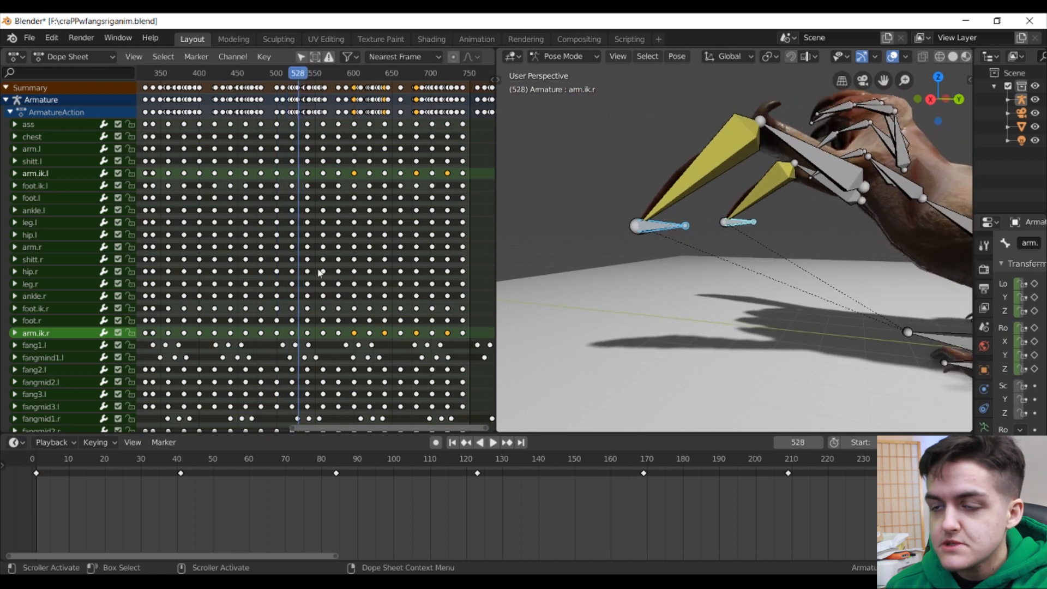
{"action": "middle_click_drag", "start_coordinate": [670, 234], "coordinate": [688, 239]}
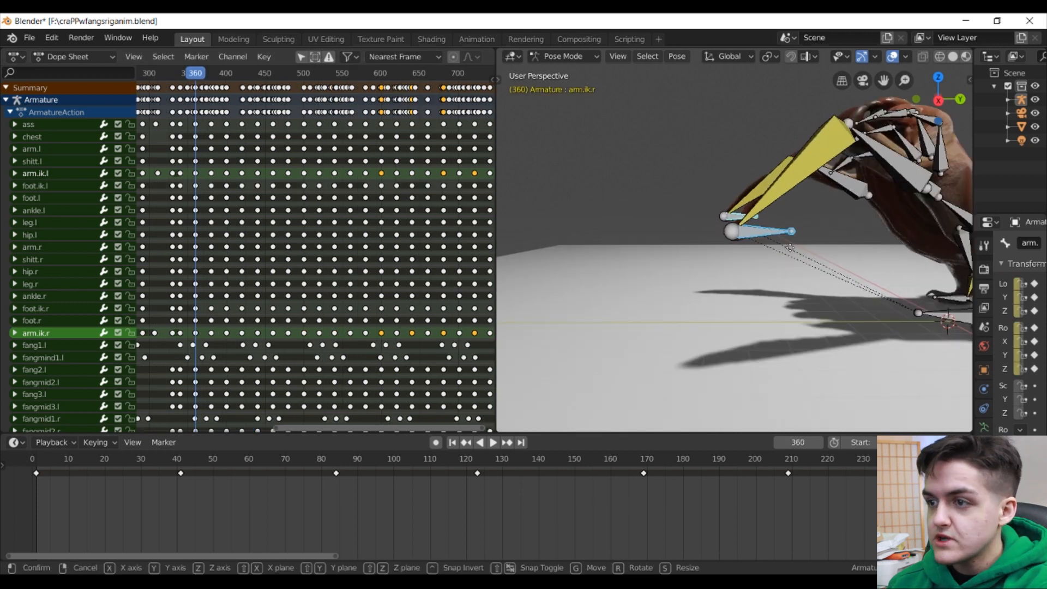
{"action": "key", "text": "z"}
{"action": "left_click", "coordinate": [788, 223]}
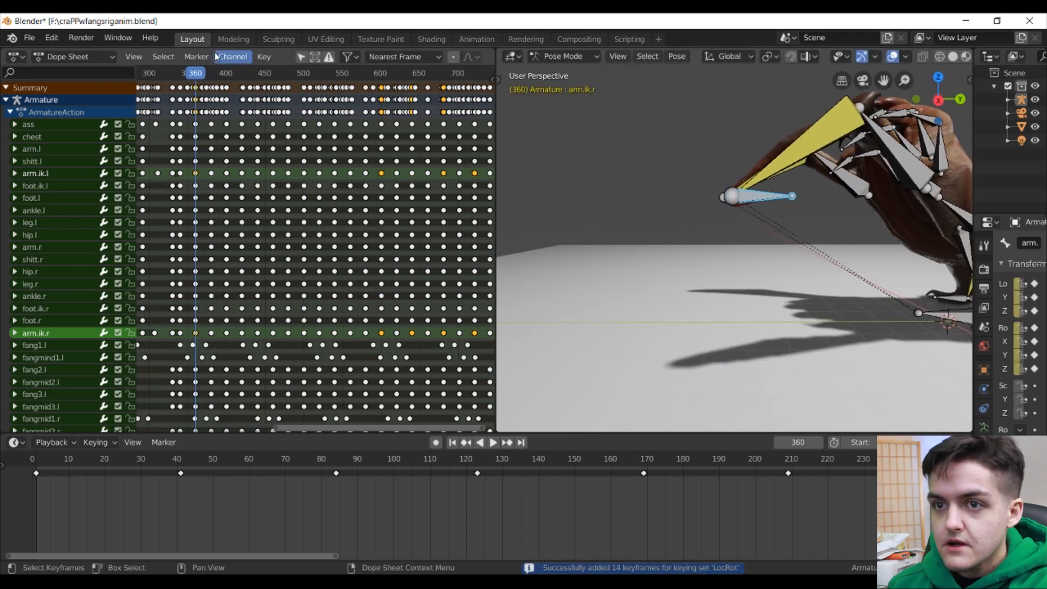
Step: At frame 400, raise the arm.ik.l and arm.ik.r bones about 1 m along global Z, keyframe them and play the motion
{"action": "left_click_drag", "start_coordinate": [195, 74], "coordinate": [226, 81]}
{"action": "key", "text": "g"}
{"action": "key", "text": "z"}
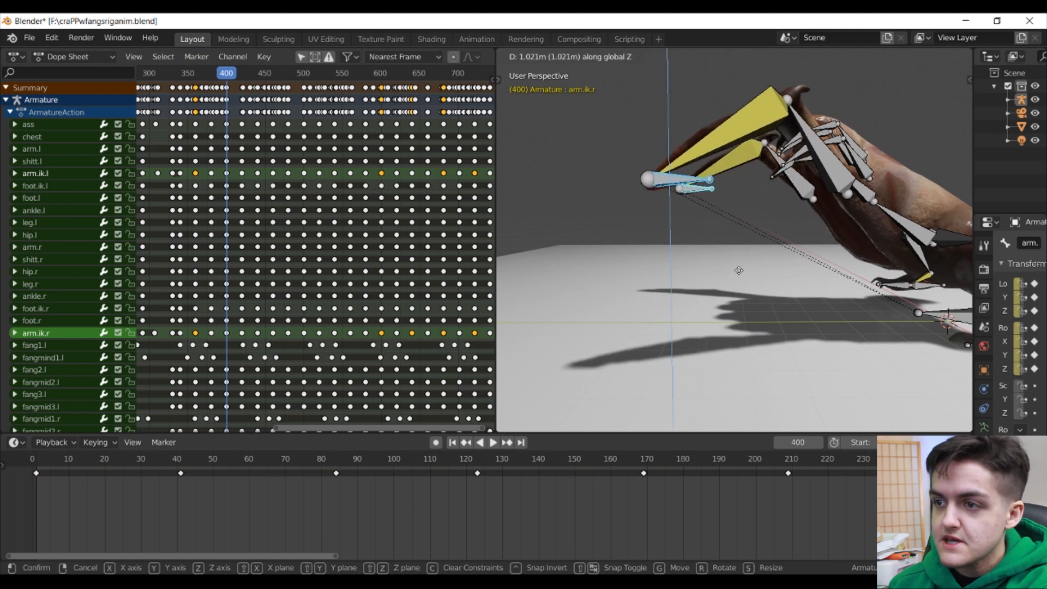
{"action": "left_click", "coordinate": [740, 274]}
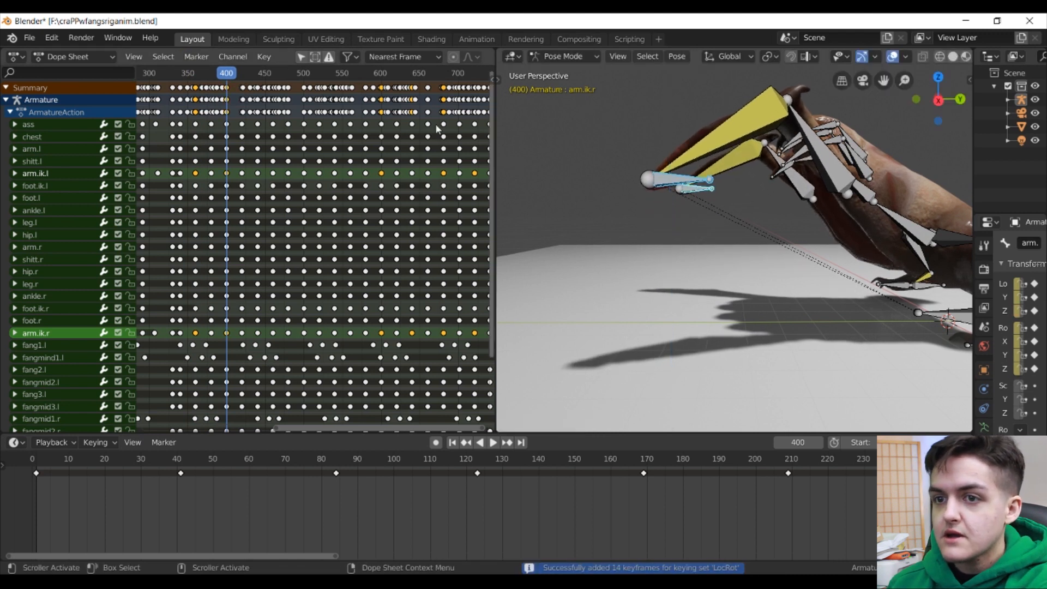
{"action": "key", "text": "space"}
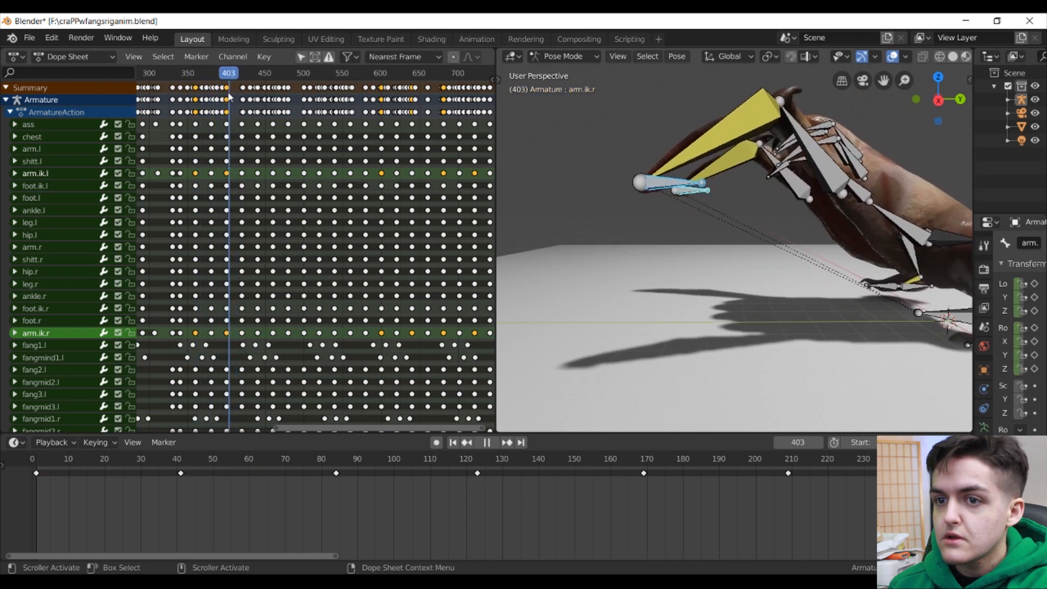
Step: Scale the two front arm IK bones along X at frame 400, keyframe the pose and replay it
{"action": "middle_click_drag", "start_coordinate": [669, 179], "coordinate": [708, 215]}
{"action": "key", "text": "s"}
{"action": "key", "text": "x"}
{"action": "left_click", "coordinate": [803, 257]}
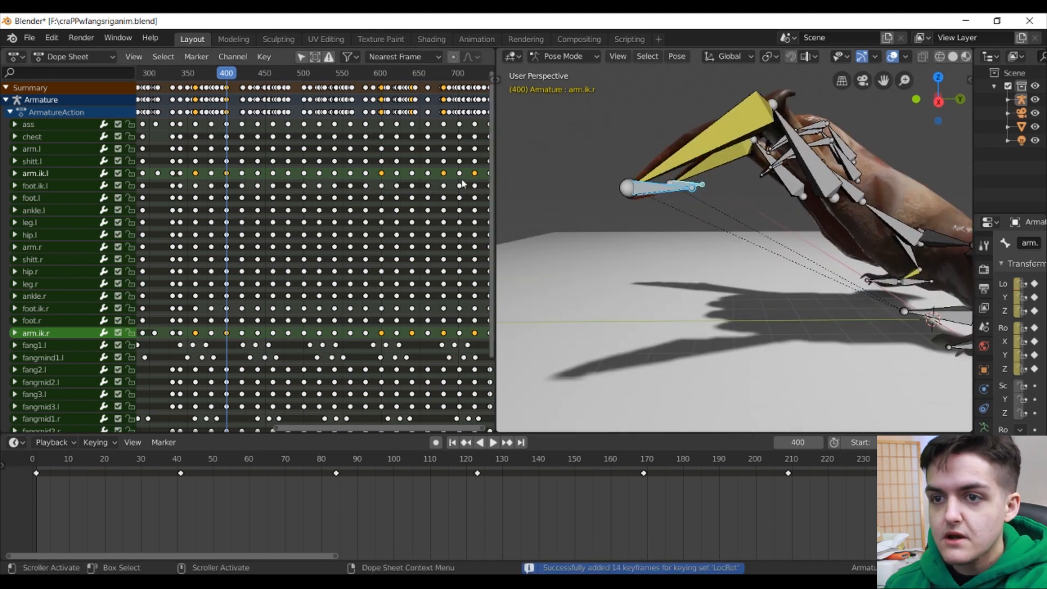
{"action": "key", "text": "space"}
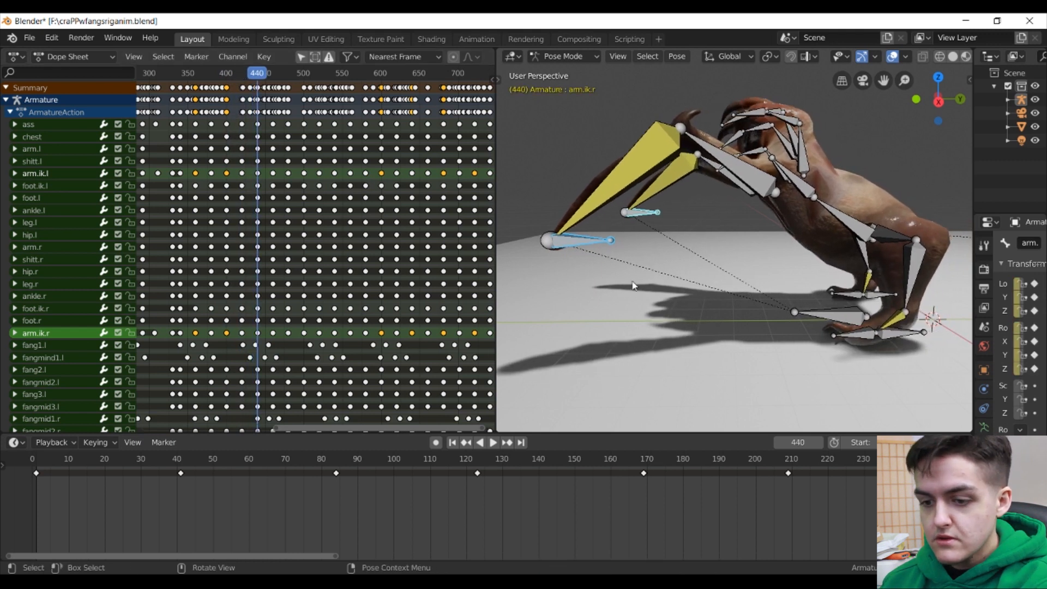
Step: At frame 440, raise the arm.ik.l and arm.ik.r bones along global Z, keyframe them and play the stride
{"action": "key", "text": "g"}
{"action": "key", "text": "z"}
{"action": "left_click", "coordinate": [630, 264]}
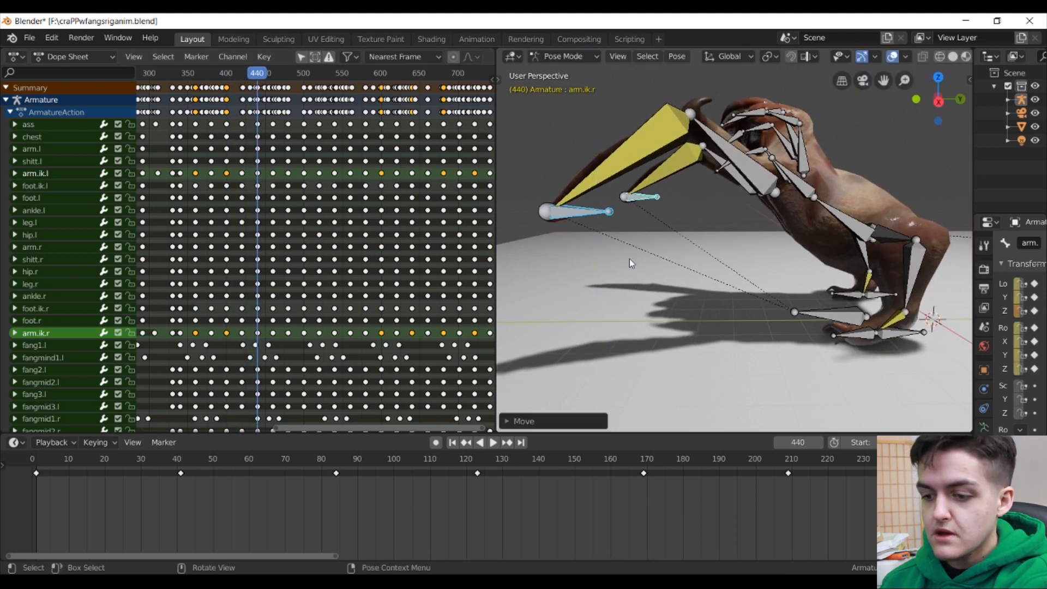
{"action": "key", "text": "space"}
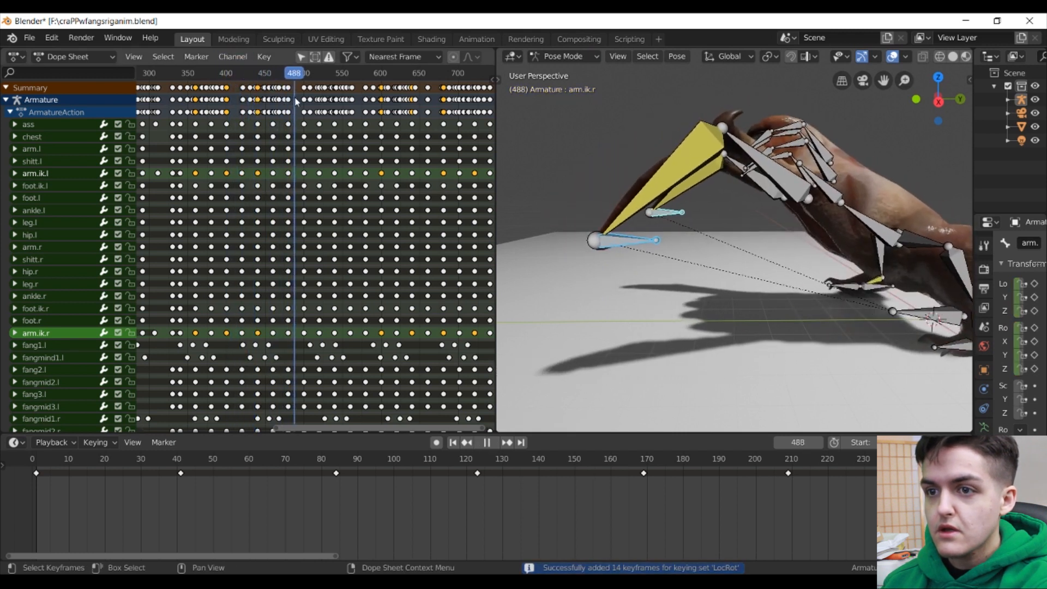
Step: At frame 480, raise the arm.ik.l and arm.ik.r bones along global Z and keyframe their location and rotation
{"action": "key", "text": "space"}
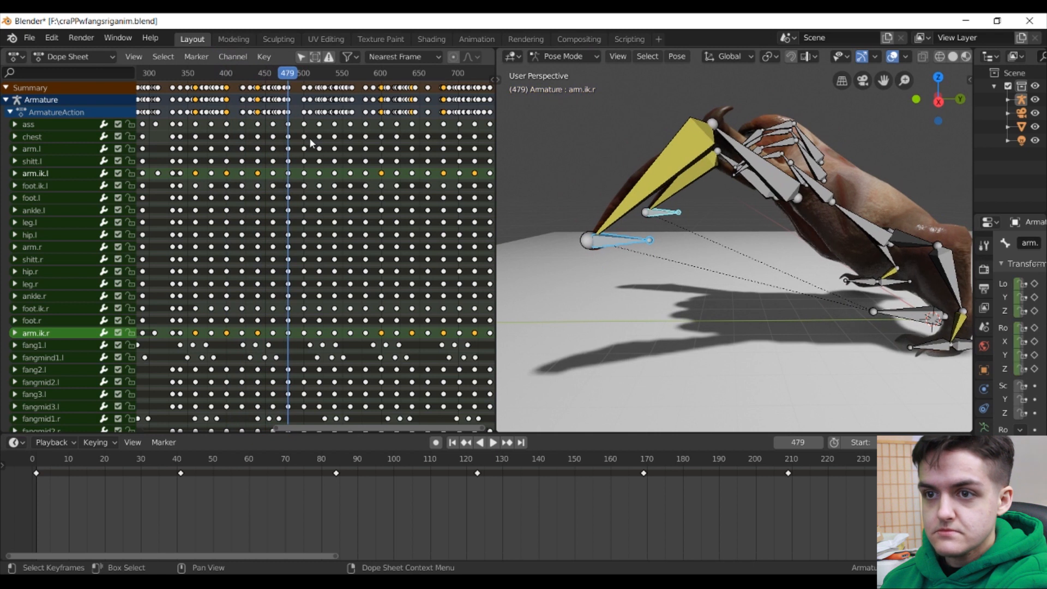
{"action": "key", "text": "g"}
{"action": "key", "text": "z"}
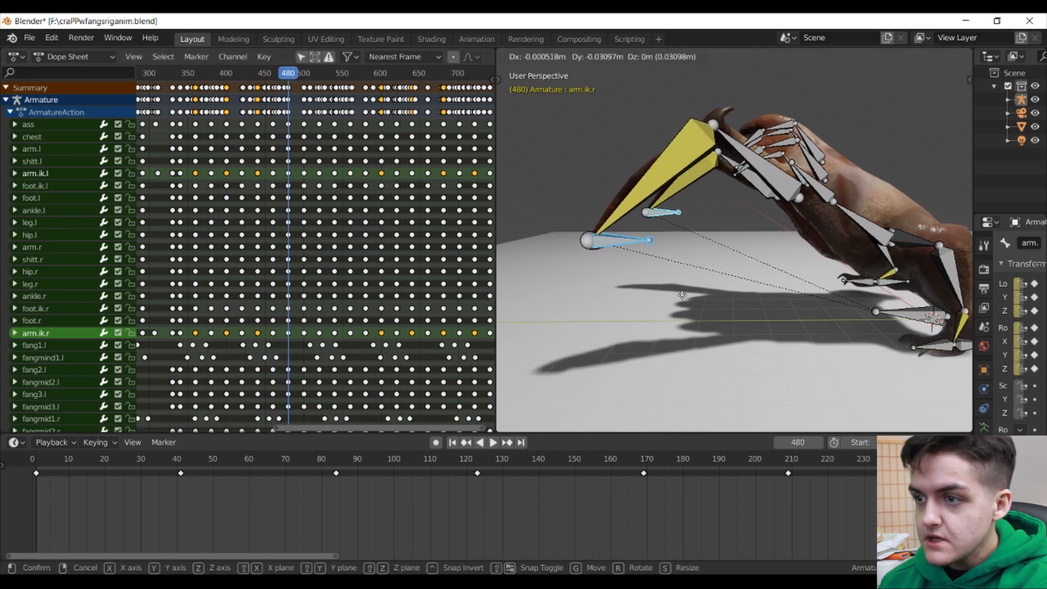
{"action": "left_click", "coordinate": [676, 275]}
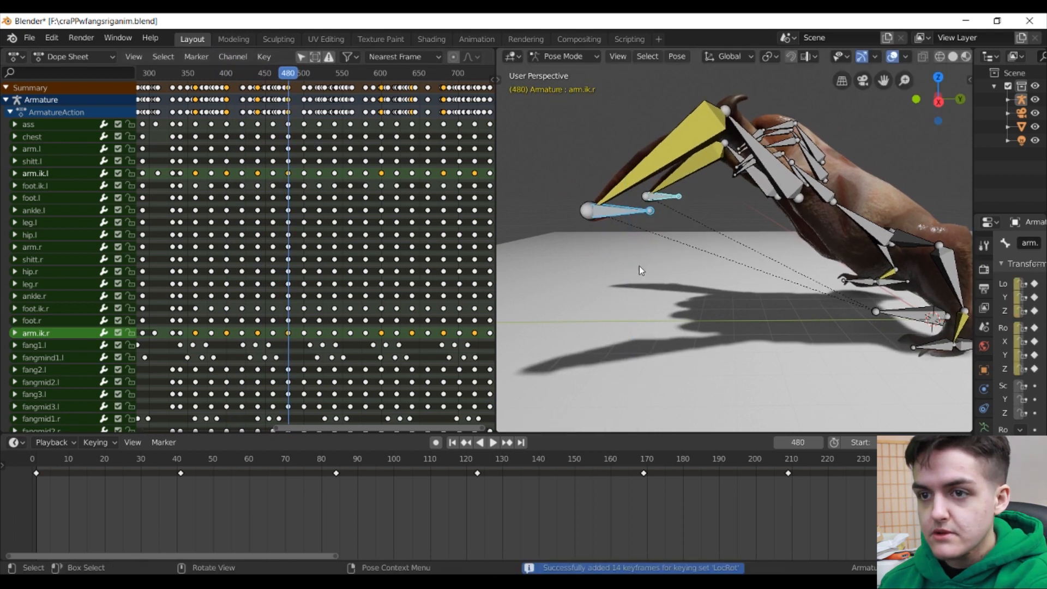
Step: At frame 520, raise the arm.ik.l and arm.ik.r bones about 0.4 m along global Z and keyframe them
{"action": "key", "text": "space"}
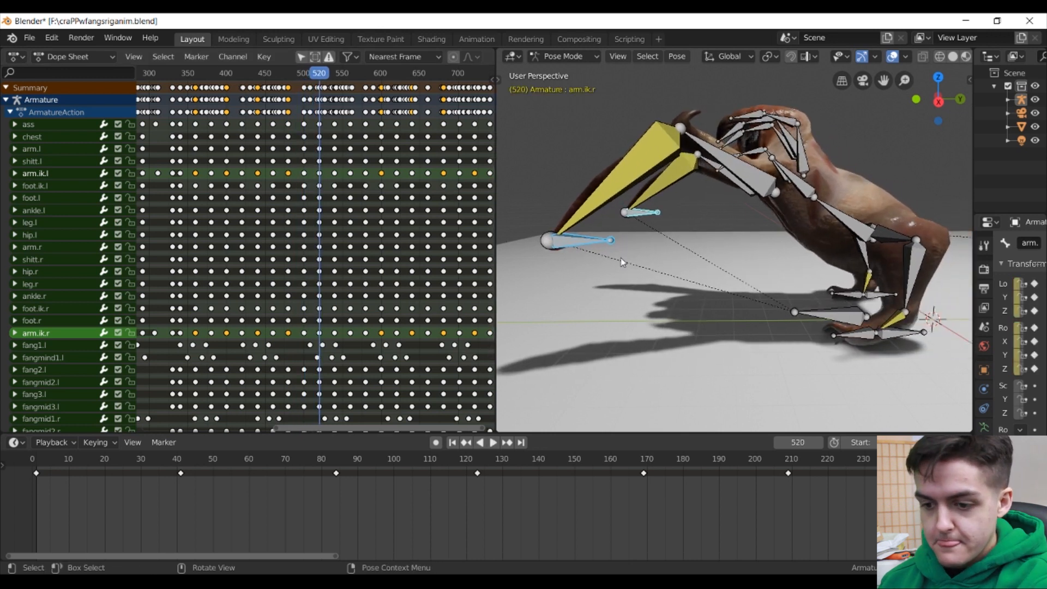
{"action": "key", "text": "g"}
{"action": "key", "text": "z"}
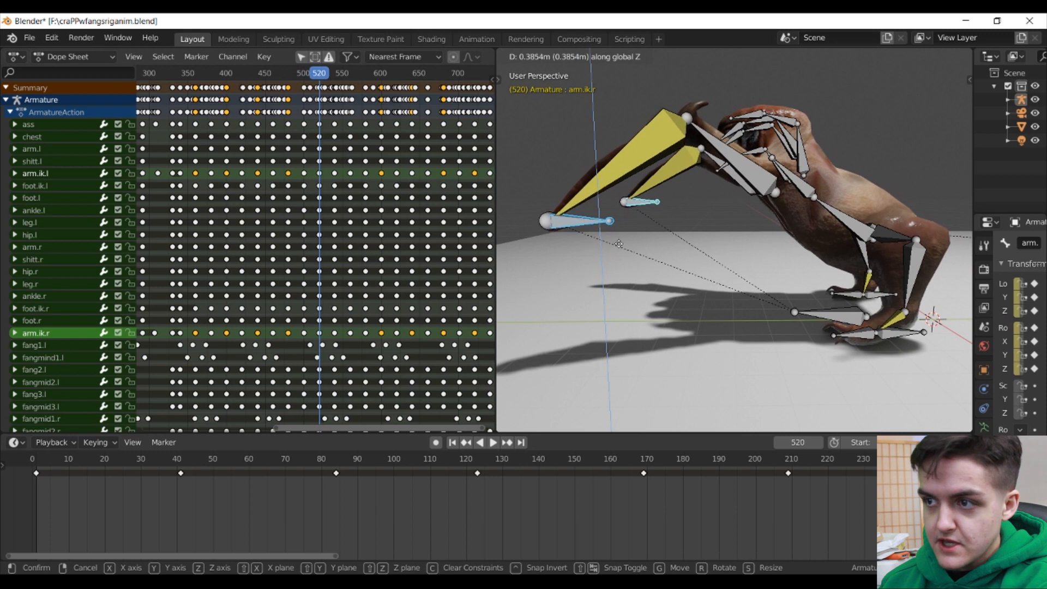
{"action": "left_click", "coordinate": [621, 242]}
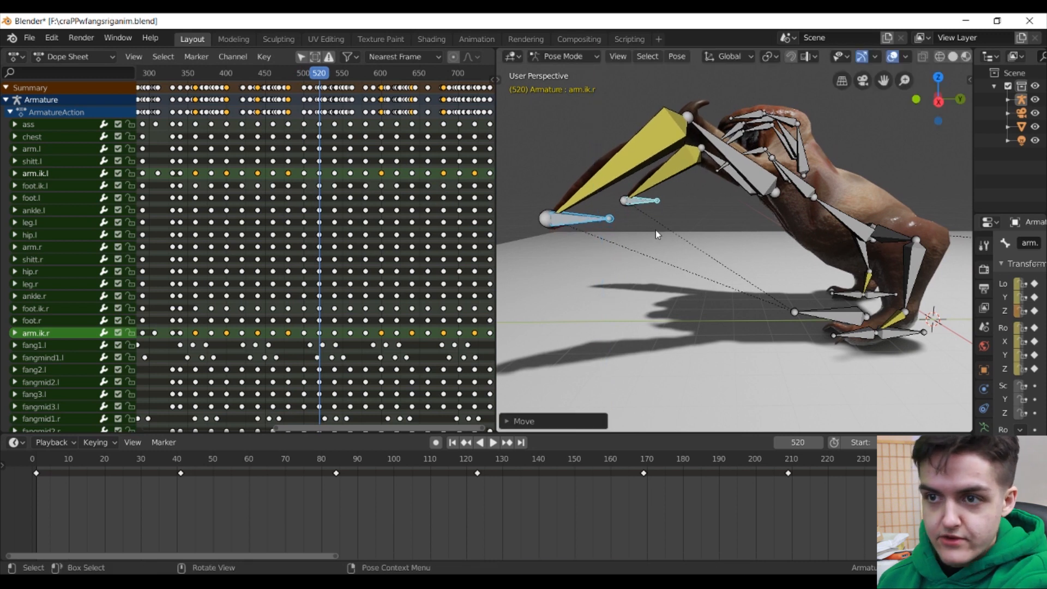
Step: At frame 560, raise the arm.ik.l and arm.ik.r bones about 0.7 m along global Z and keyframe the pose
{"action": "left_click_drag", "start_coordinate": [326, 79], "coordinate": [350, 74]}
{"action": "key", "text": "g"}
{"action": "key", "text": "z"}
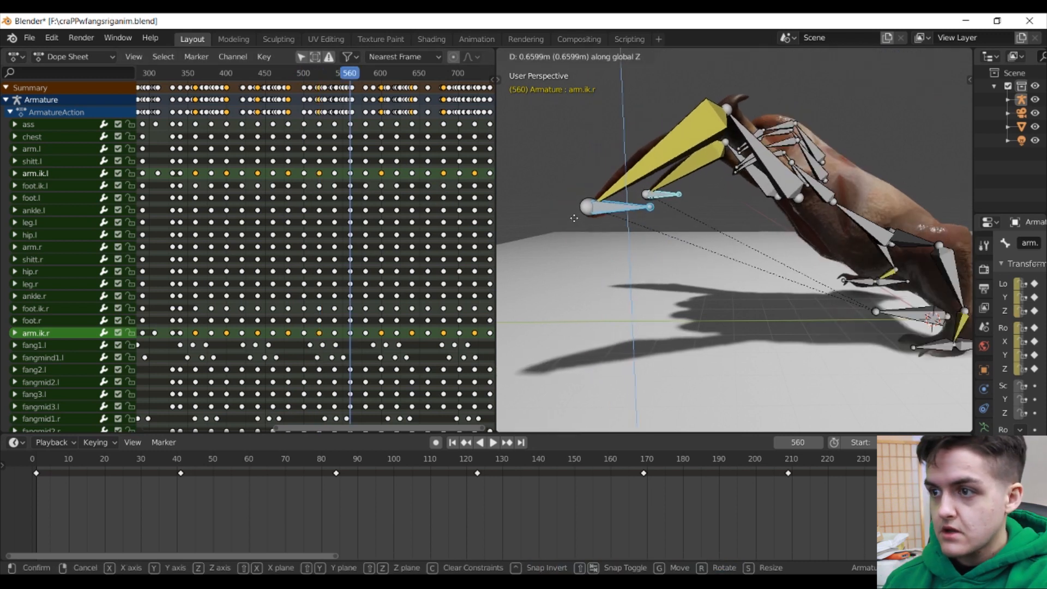
{"action": "left_click", "coordinate": [581, 218]}
{"action": "key", "text": "i"}
{"action": "key", "text": "g"}
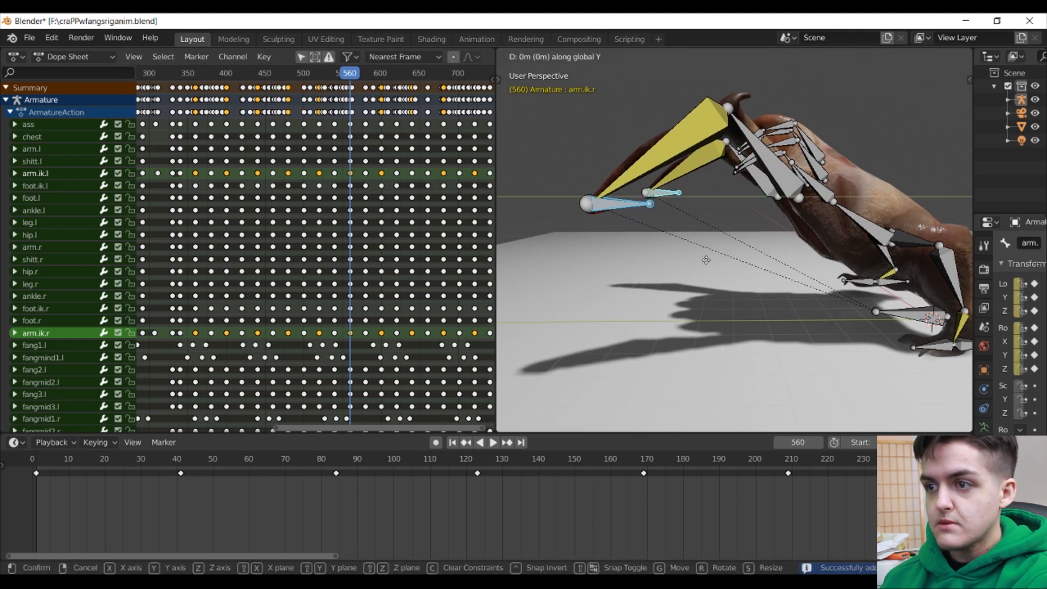
{"action": "left_click", "coordinate": [700, 265]}
Step: Replay the walk from about frame 332 with the viewport overlays hidden, watching the whole creature from several angles
{"action": "scroll", "coordinate": [668, 235], "scroll_direction": "down", "scroll_amount": 4}
{"action": "middle_click_drag", "start_coordinate": [643, 234], "coordinate": [720, 261]}
{"action": "key", "text": "space"}
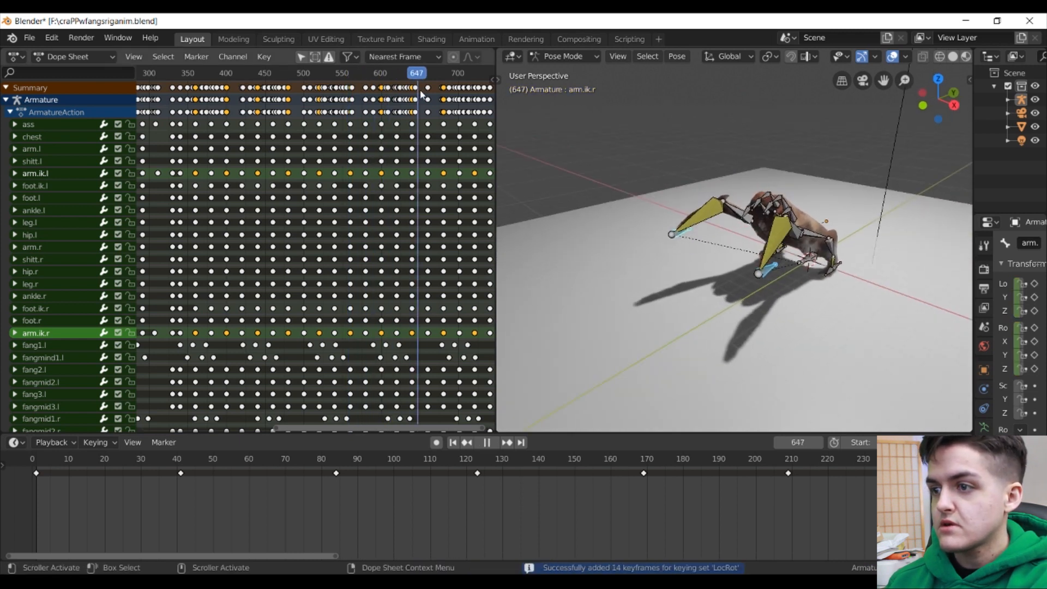
{"action": "key", "text": "space"}
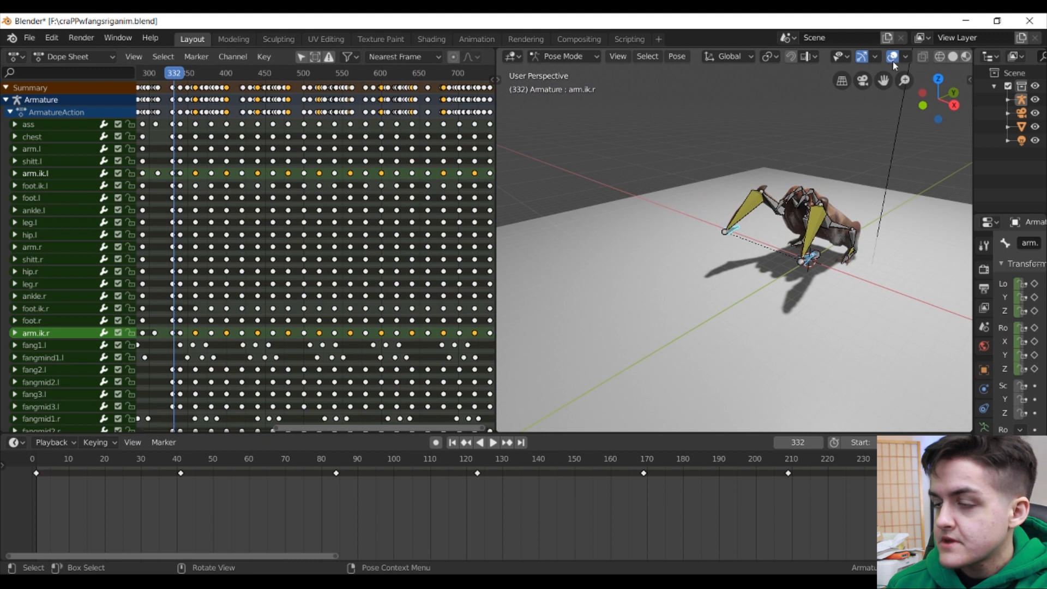
{"action": "key", "text": "space"}
{"action": "middle_click_drag", "start_coordinate": [837, 164], "coordinate": [843, 188]}
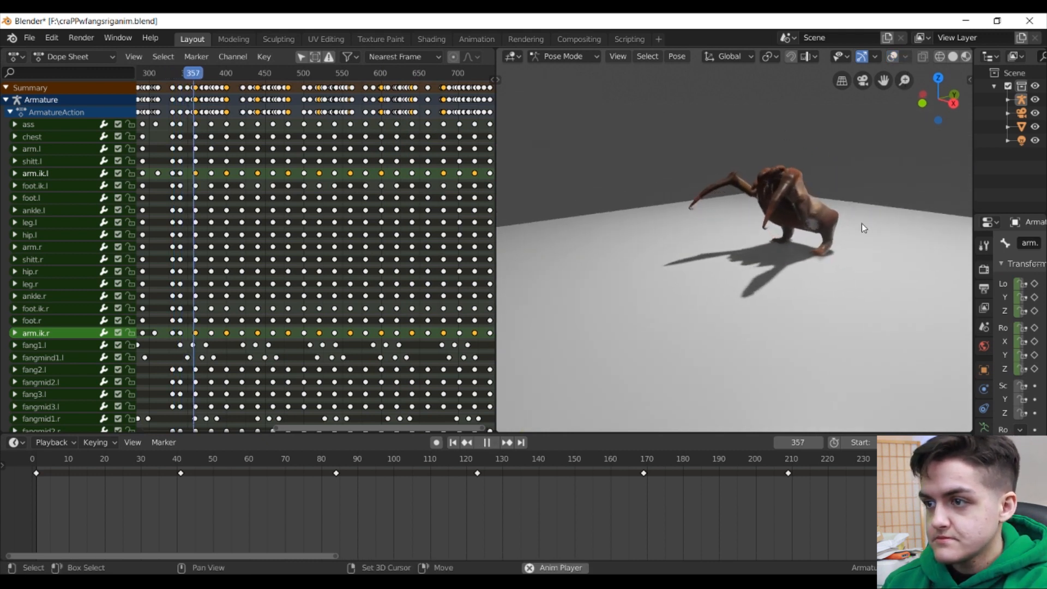
{"action": "middle_click_drag", "start_coordinate": [867, 227], "coordinate": [824, 228]}
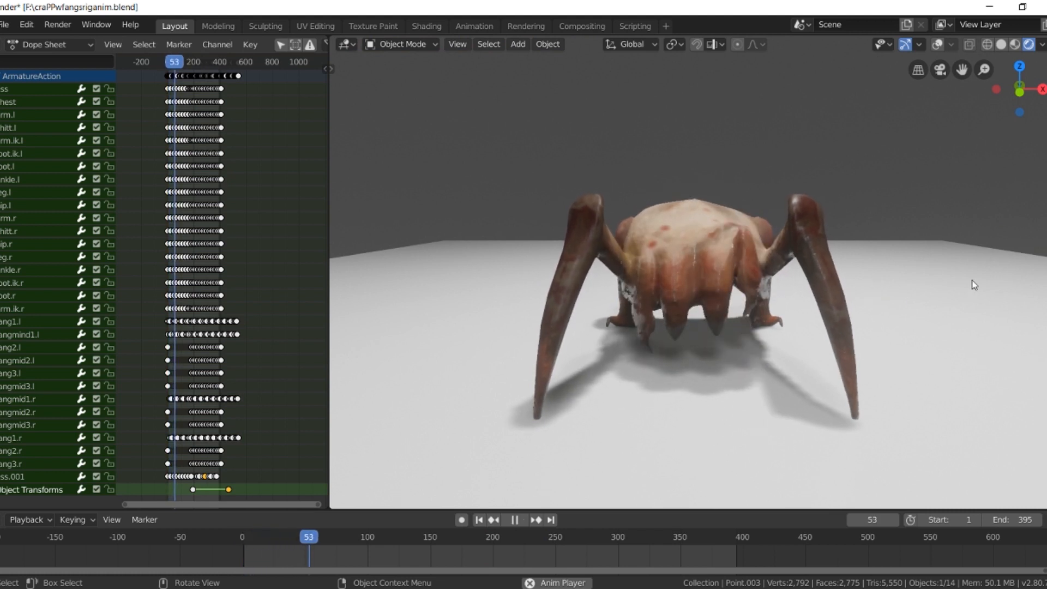
Step: Watch the rendered animation up to about frame 355, following the creature from its front to its side
{"action": "middle_click_drag", "start_coordinate": [944, 256], "coordinate": [682, 286]}
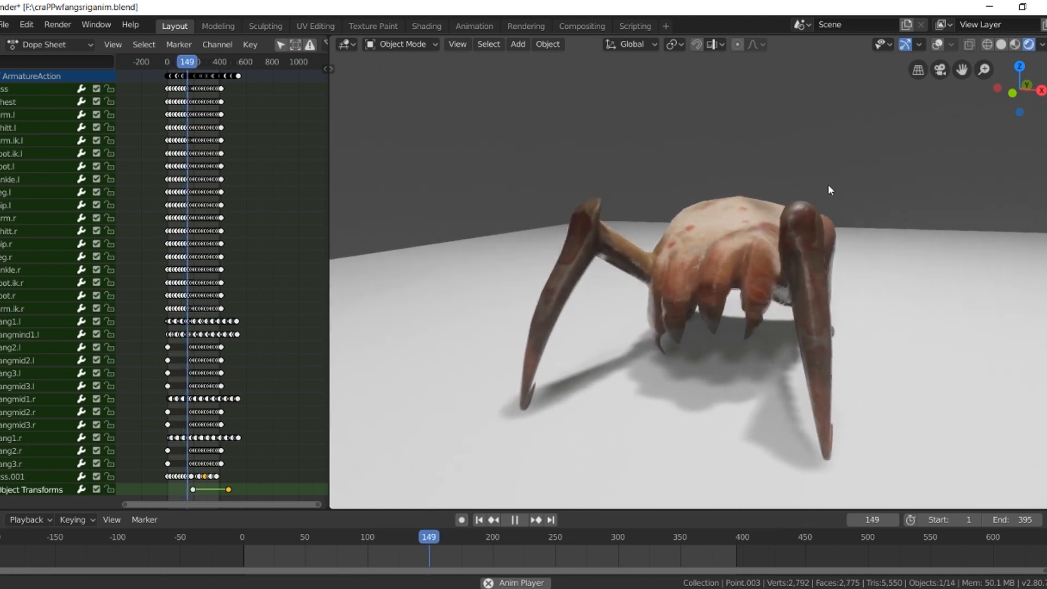
{"action": "scroll", "coordinate": [957, 117], "scroll_direction": "down", "scroll_amount": 4}
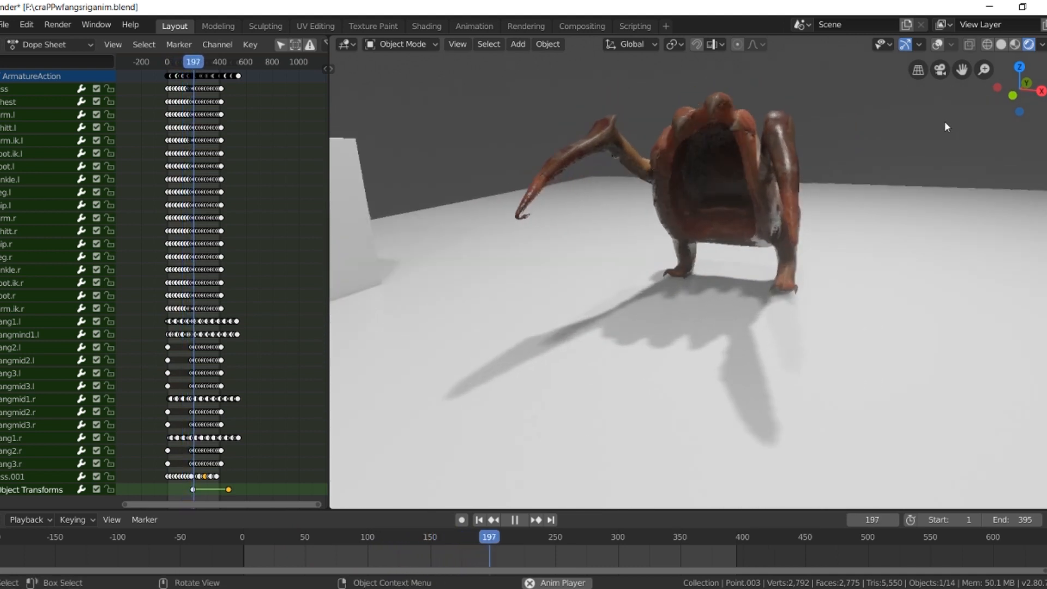
{"action": "middle_click_drag", "start_coordinate": [920, 146], "coordinate": [840, 175]}
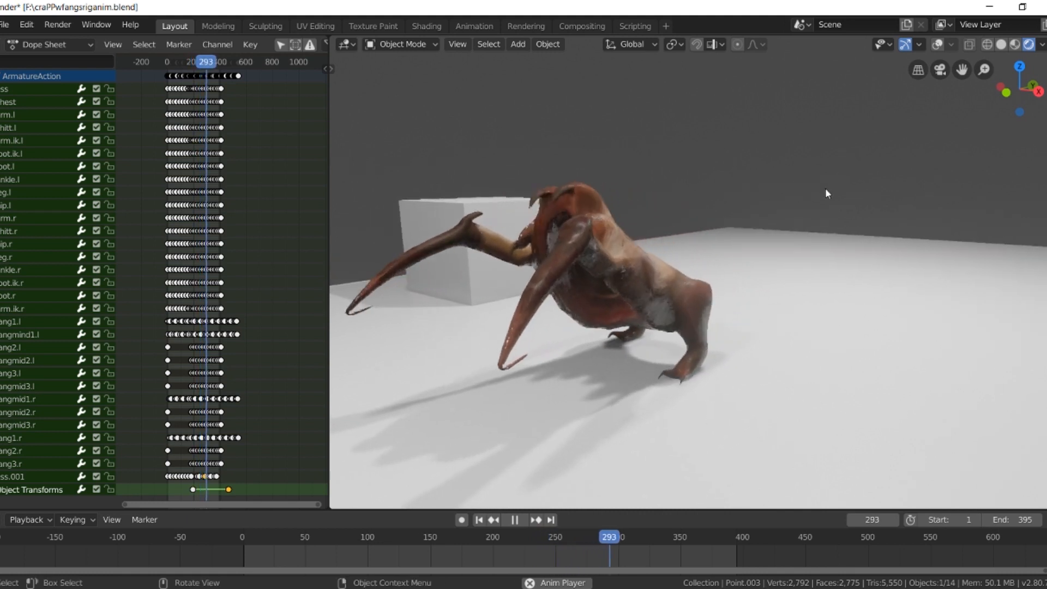
{"action": "scroll", "coordinate": [815, 197], "scroll_direction": "up", "scroll_amount": 2}
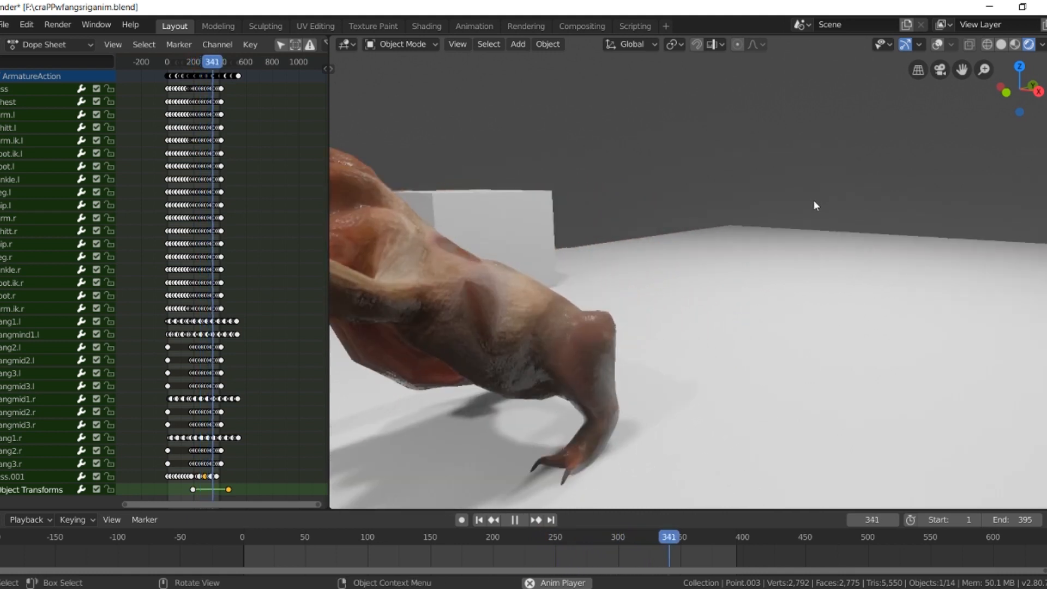
{"action": "key", "text": "space"}
{"action": "scroll", "coordinate": [777, 237], "scroll_direction": "down", "scroll_amount": 5}
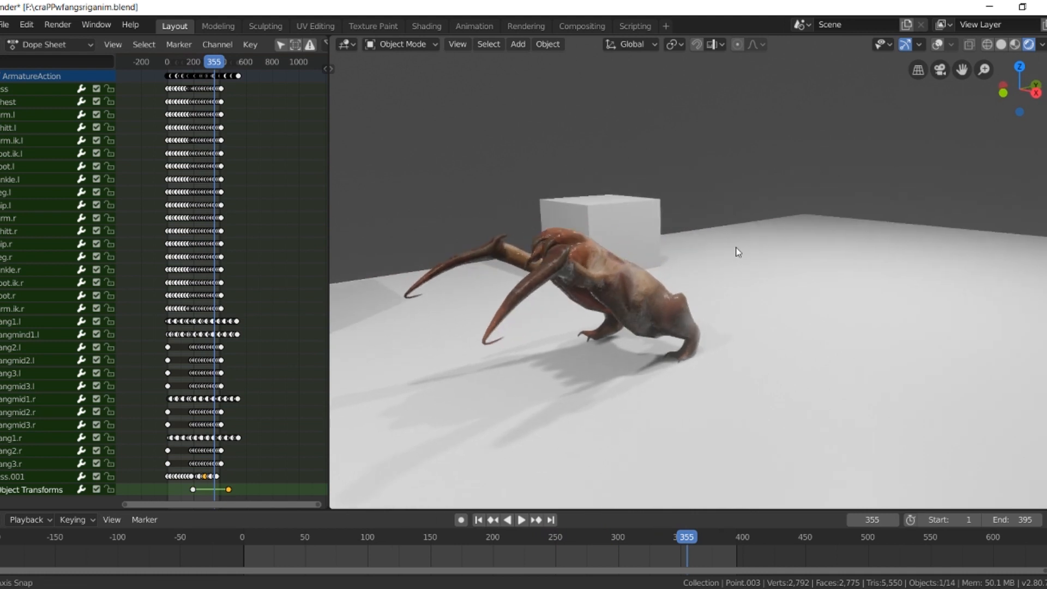
Step: Return to frame 0, frame the creature closely and replay the rendered animation from the start
{"action": "left_click", "coordinate": [189, 62]}
{"action": "key", "text": "space"}
{"action": "left_click_drag", "start_coordinate": [179, 61], "coordinate": [167, 62]}
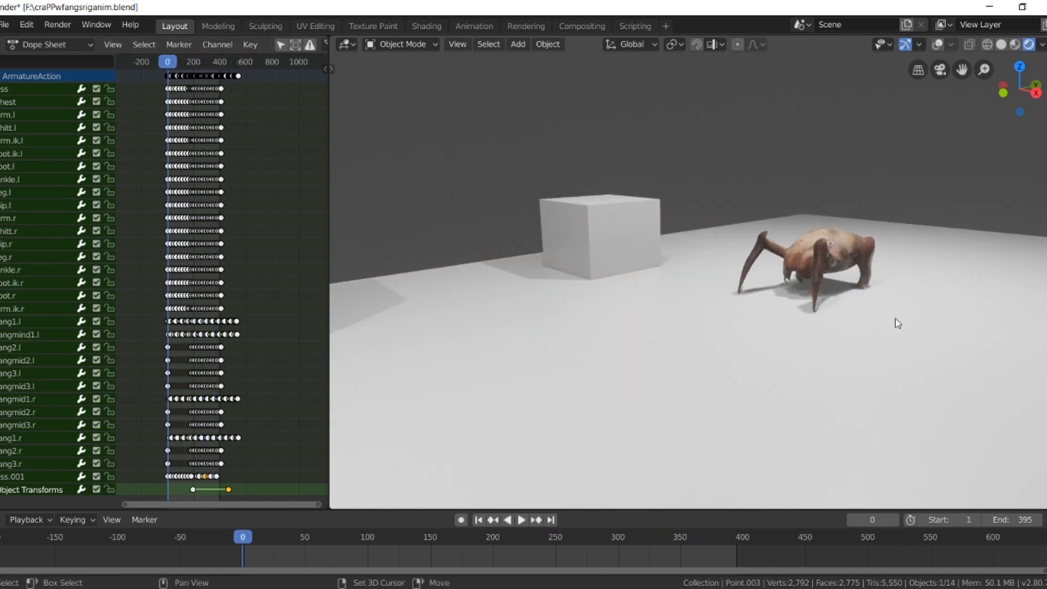
{"action": "scroll", "coordinate": [899, 331], "scroll_direction": "up", "scroll_amount": 2}
{"action": "middle_click_drag", "start_coordinate": [898, 332], "coordinate": [667, 316], "text": "shift"}
{"action": "scroll", "coordinate": [531, 298], "scroll_direction": "up", "scroll_amount": 4}
{"action": "middle_click_drag", "start_coordinate": [531, 298], "coordinate": [760, 295], "text": "shift"}
{"action": "key", "text": "space"}
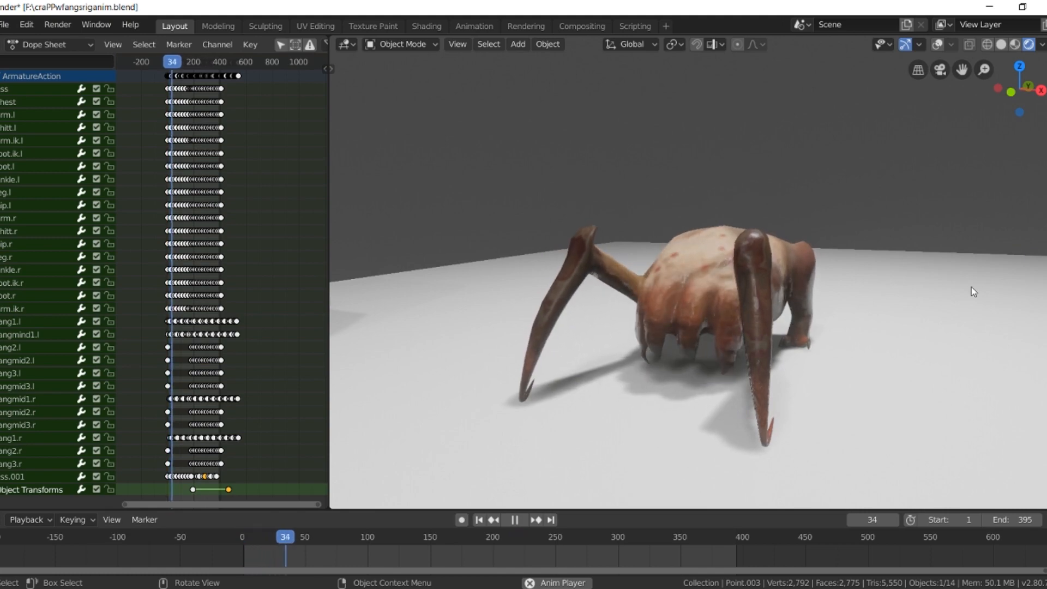